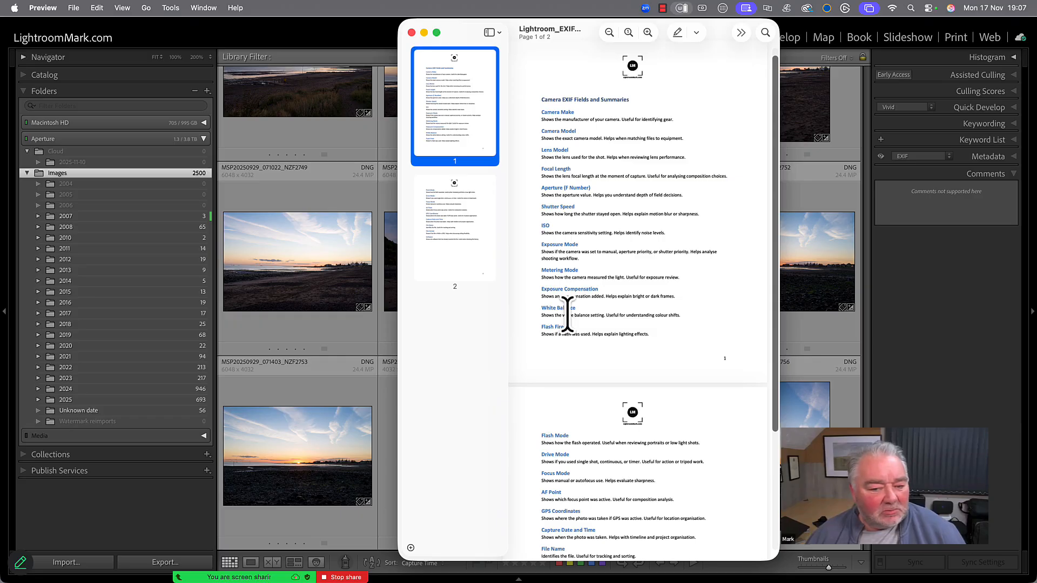
# Step: Review the camera EXIF fields and their summaries on both pages of the PDF, and close the document
pyautogui.scroll(-3, 567, 314)
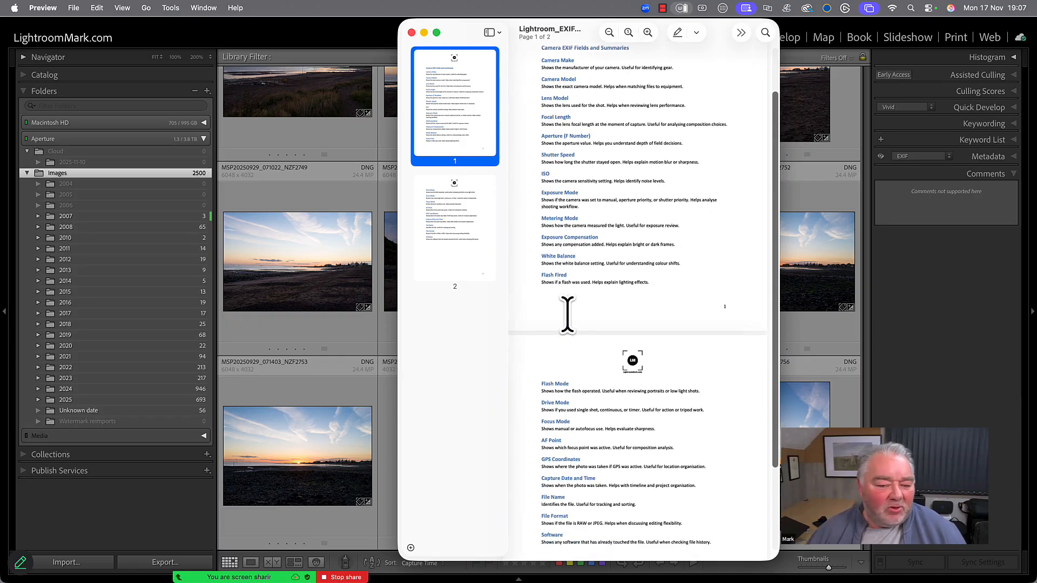
pyautogui.scroll(-1, 567, 315)
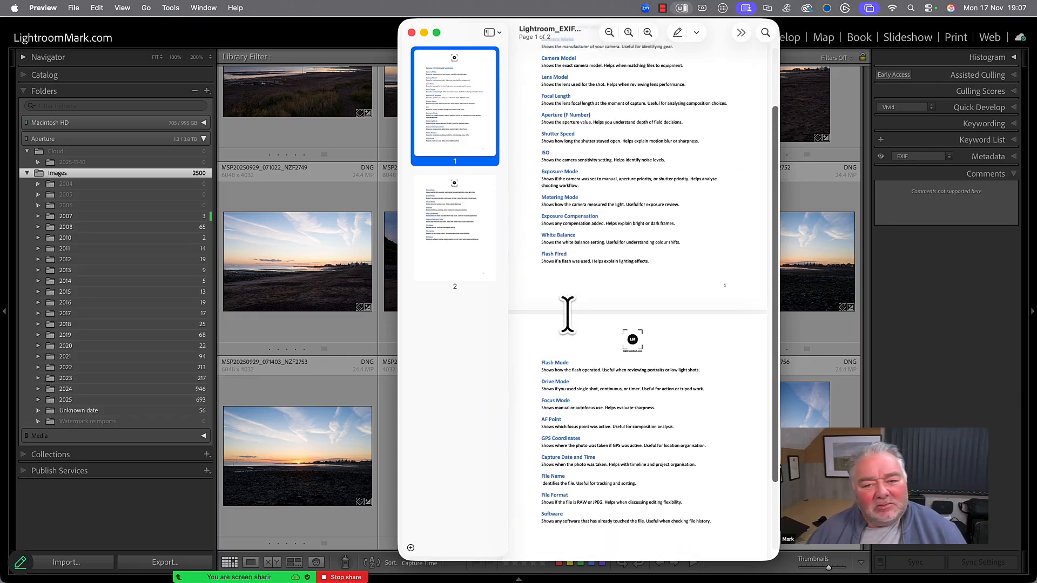
pyautogui.scroll(2, 570, 326)
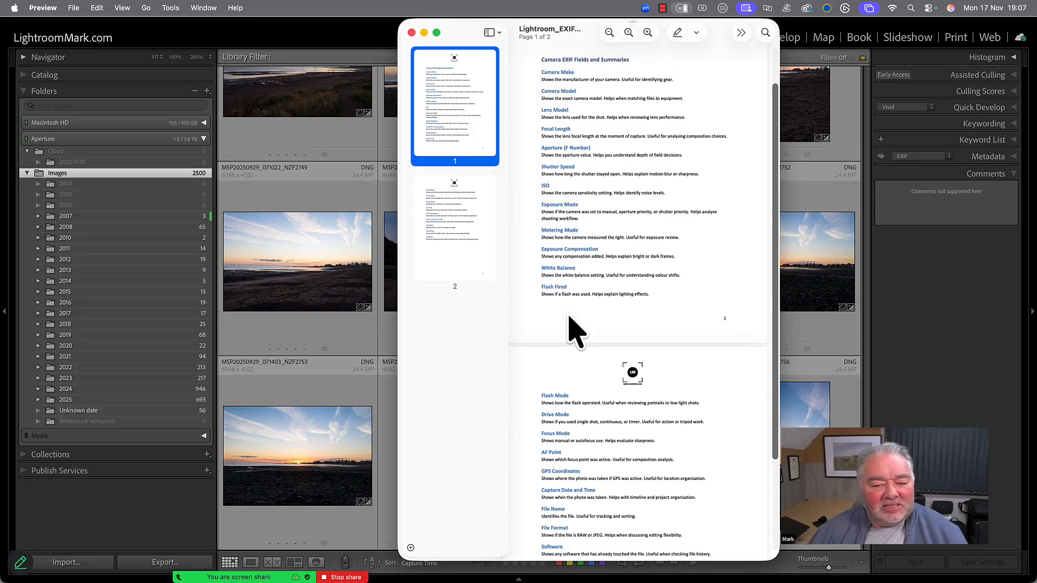
pyautogui.scroll(1, 575, 330)
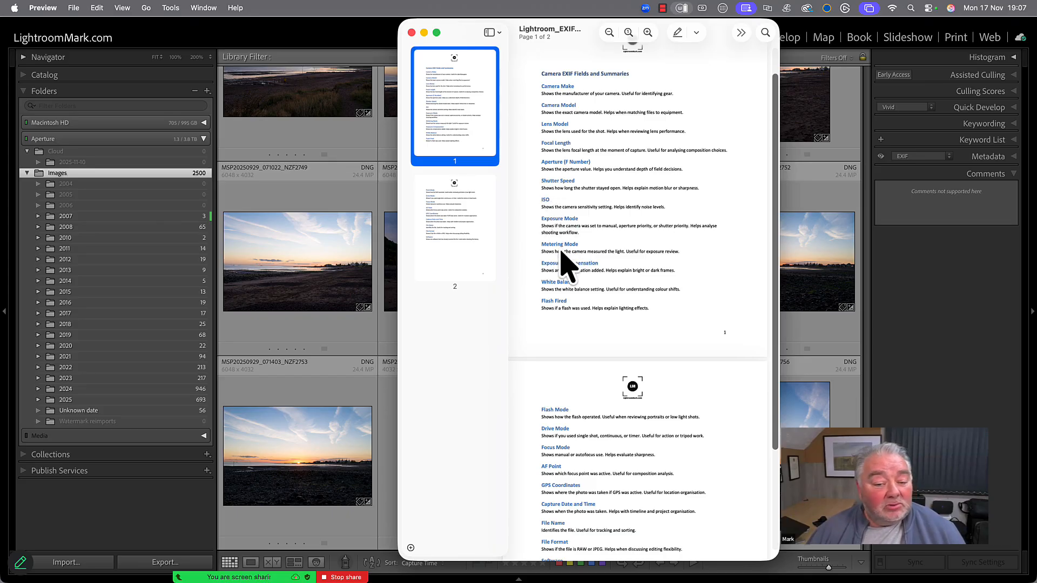
pyautogui.scroll(-3, 560, 268)
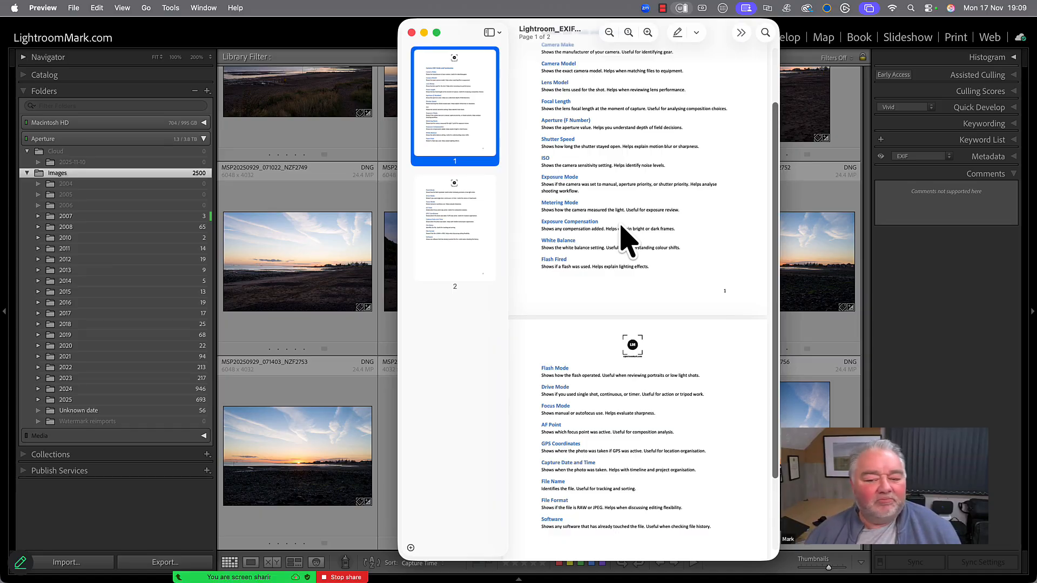
pyautogui.scroll(-5, 627, 240)
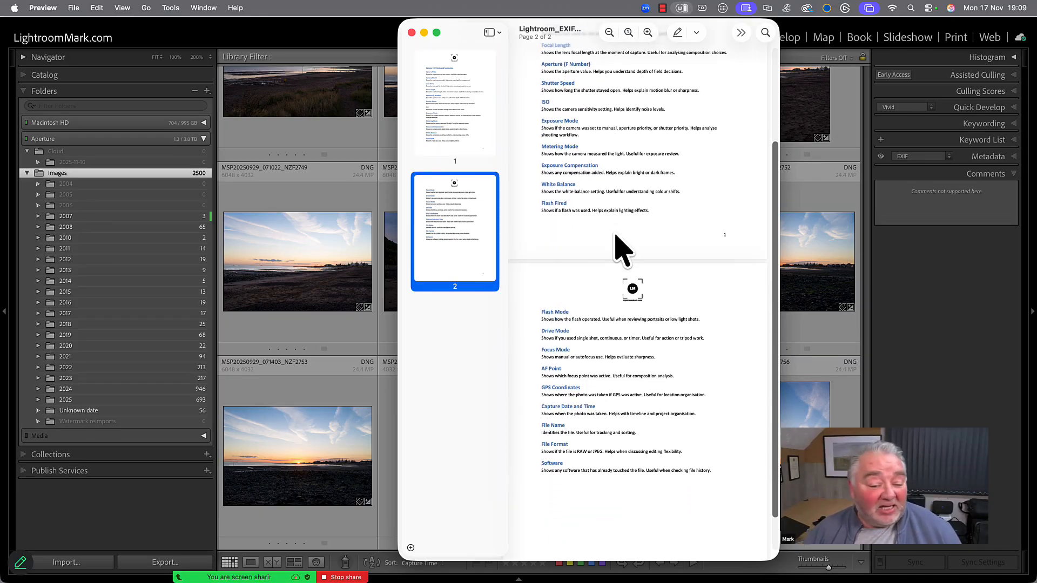
pyautogui.scroll(-1, 618, 253)
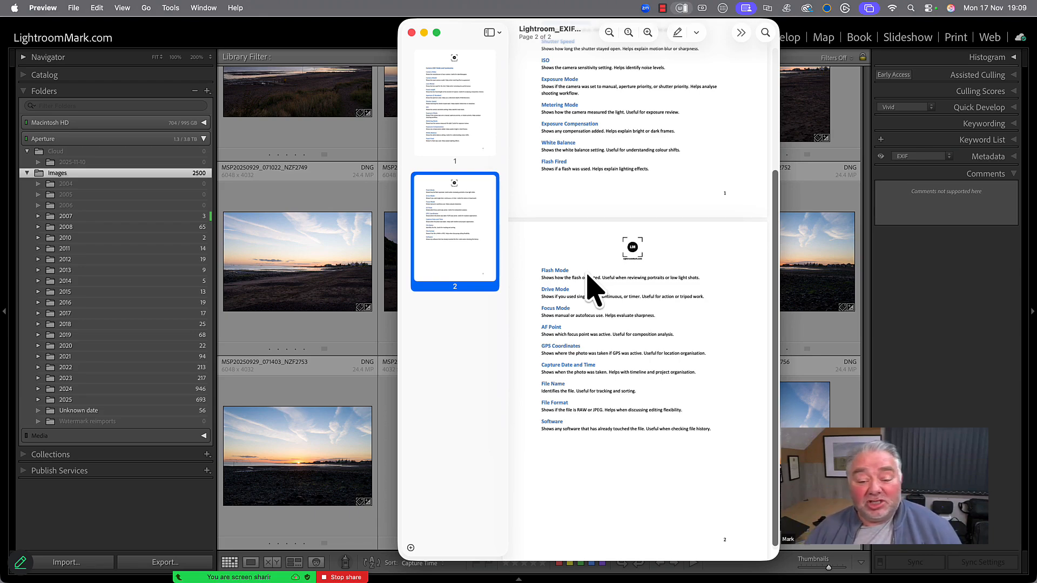
pyautogui.scroll(-1, 594, 289)
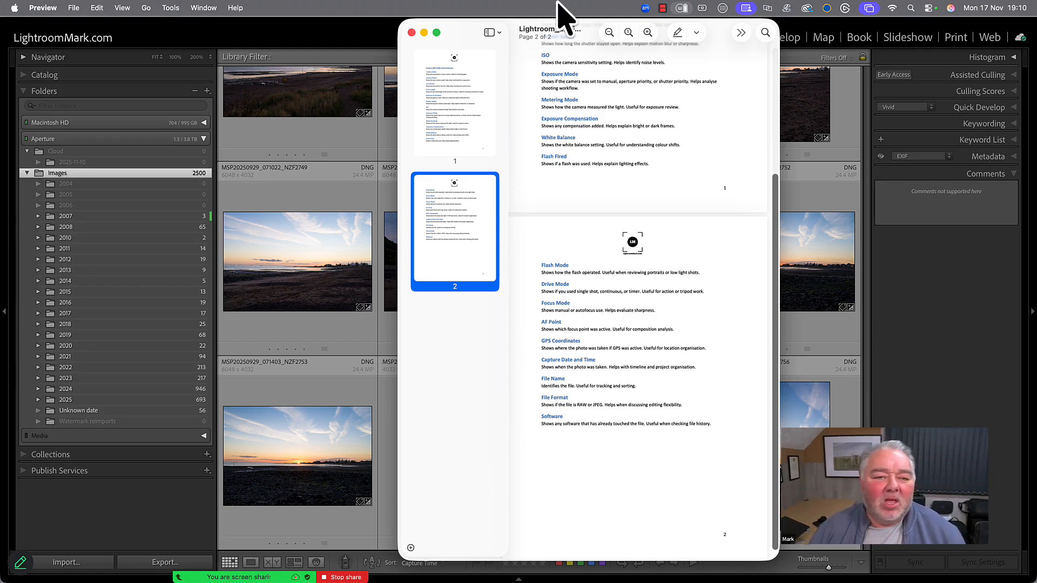
pyautogui.click(411, 33)
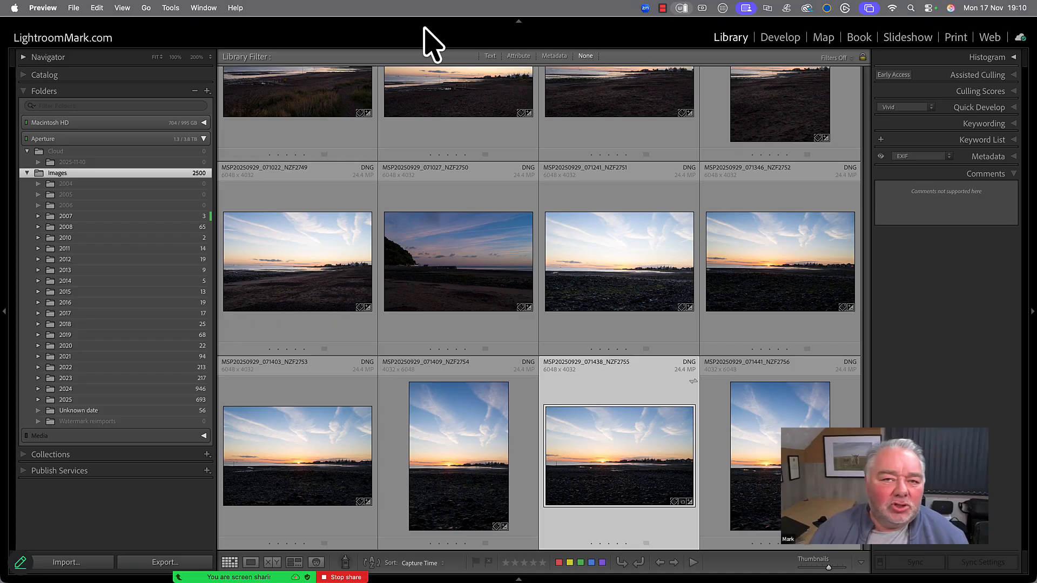
# Step: Start creating a new smart collection in Lightroom Classic
pyautogui.click(26, 456)
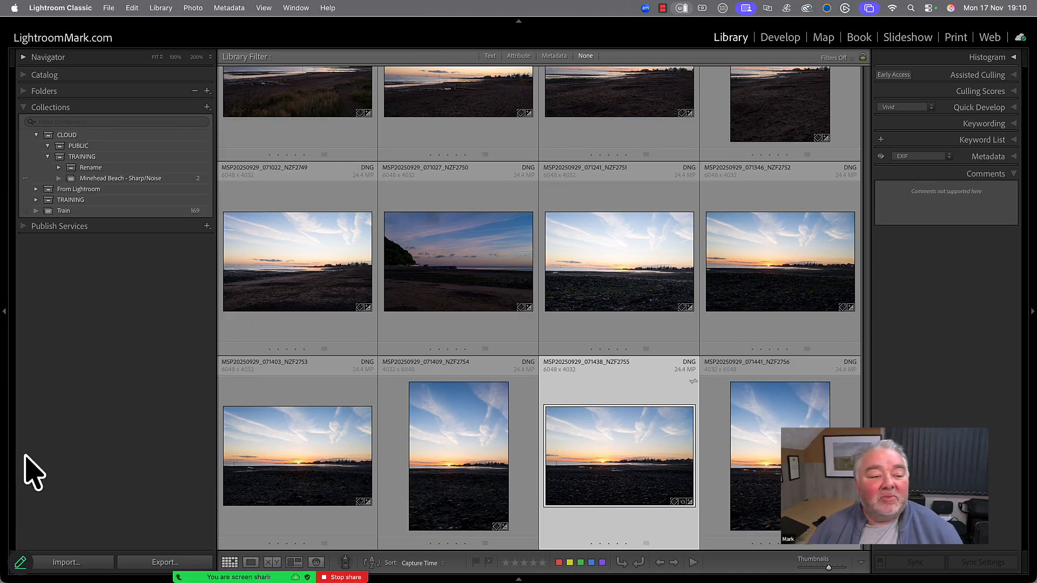
pyautogui.click(207, 107)
pyautogui.click(277, 133)
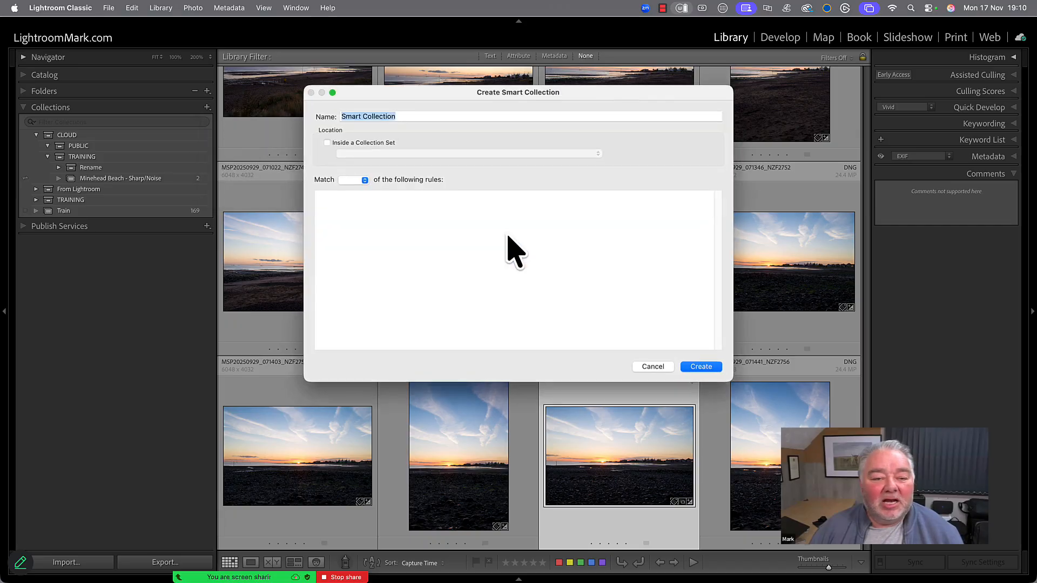
pyautogui.moveTo(403, 91); pyautogui.dragTo(439, 92)
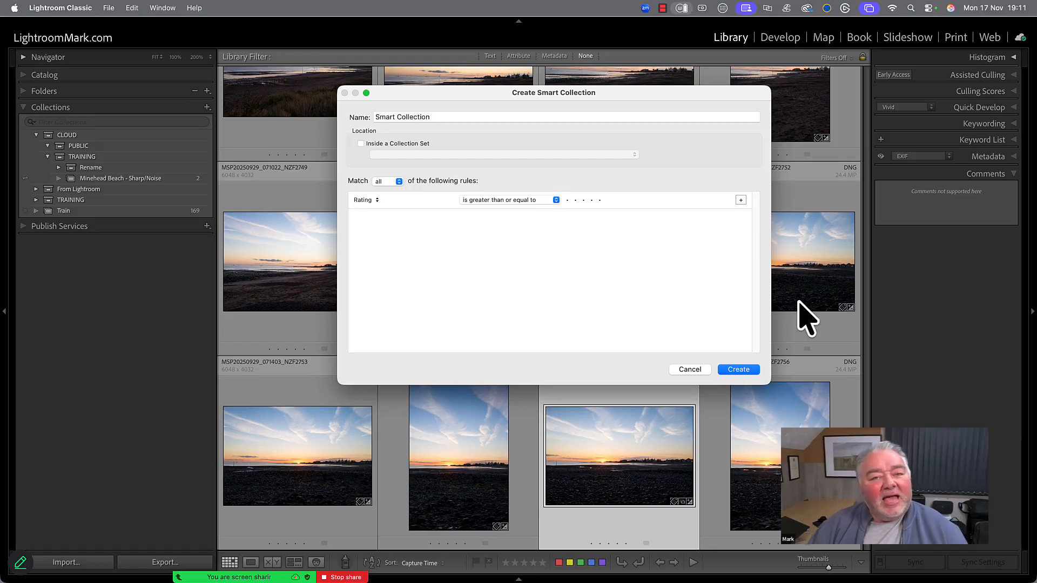
# Step: Change the smart collection's rule to Capture Date with the condition "is in the range"
pyautogui.click(355, 200)
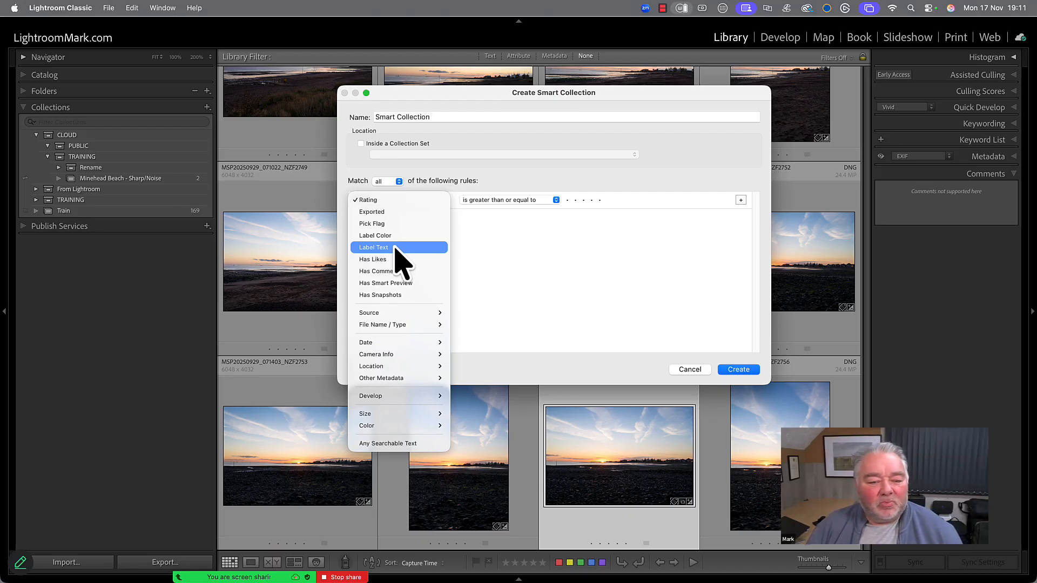
pyautogui.click(655, 243)
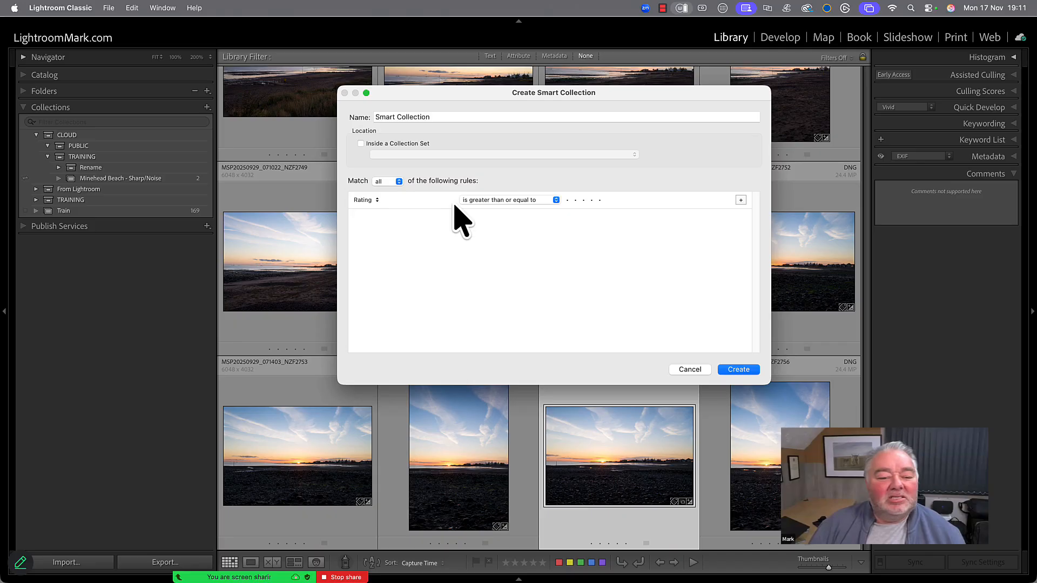
pyautogui.click(374, 204)
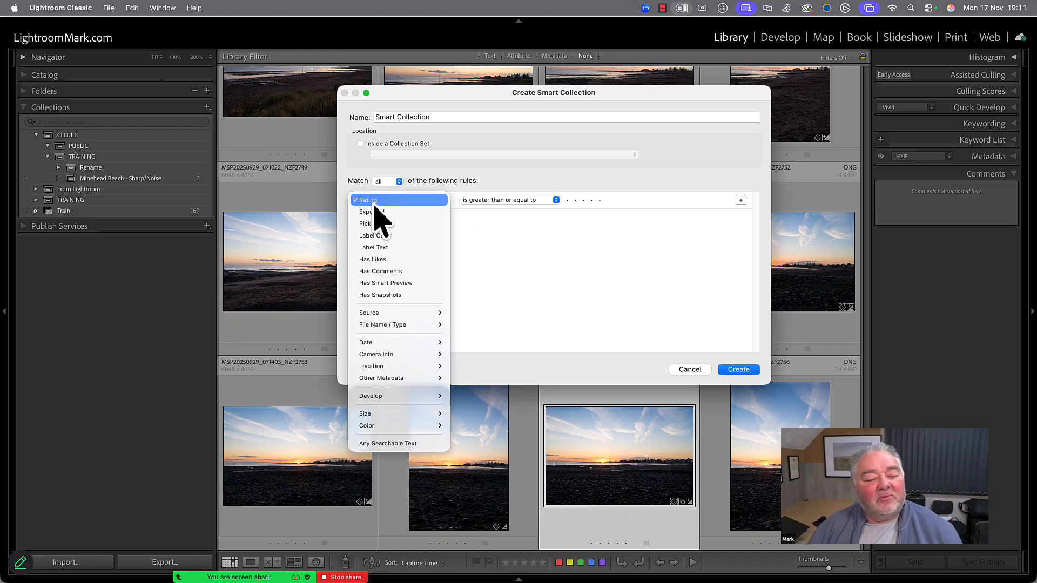
pyautogui.moveTo(388, 348)
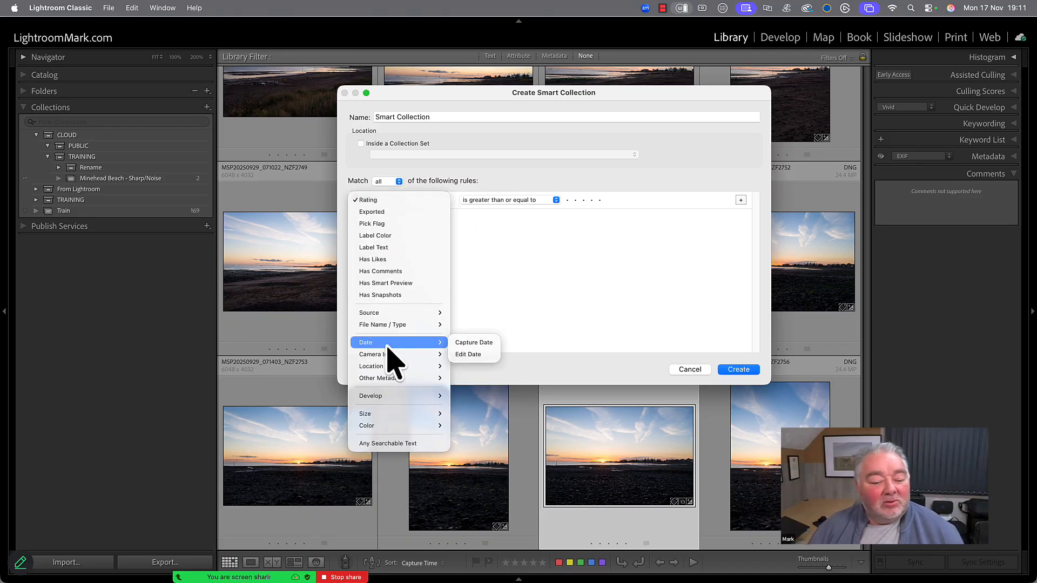
pyautogui.click(476, 344)
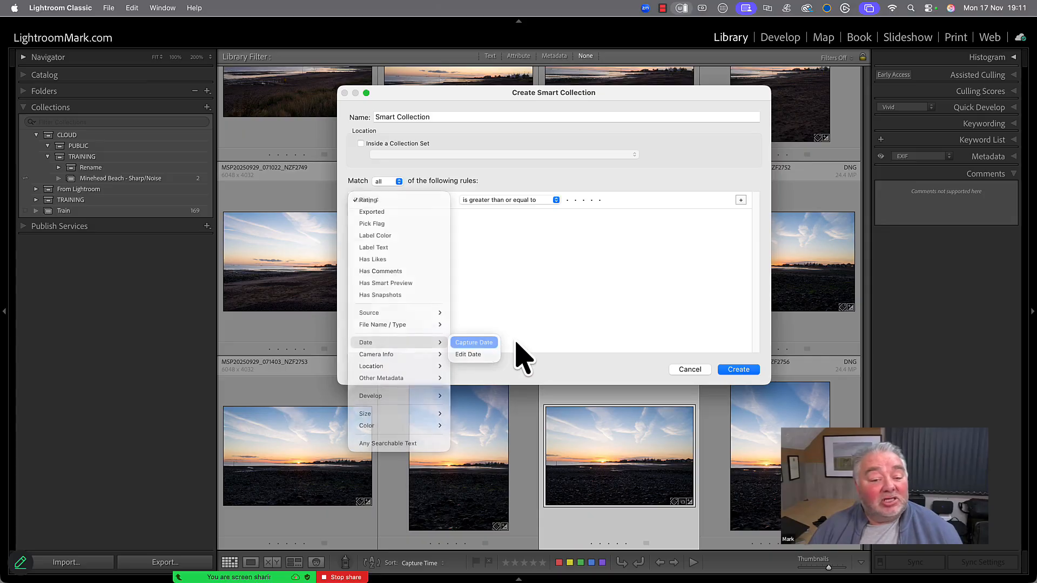
pyautogui.click(486, 201)
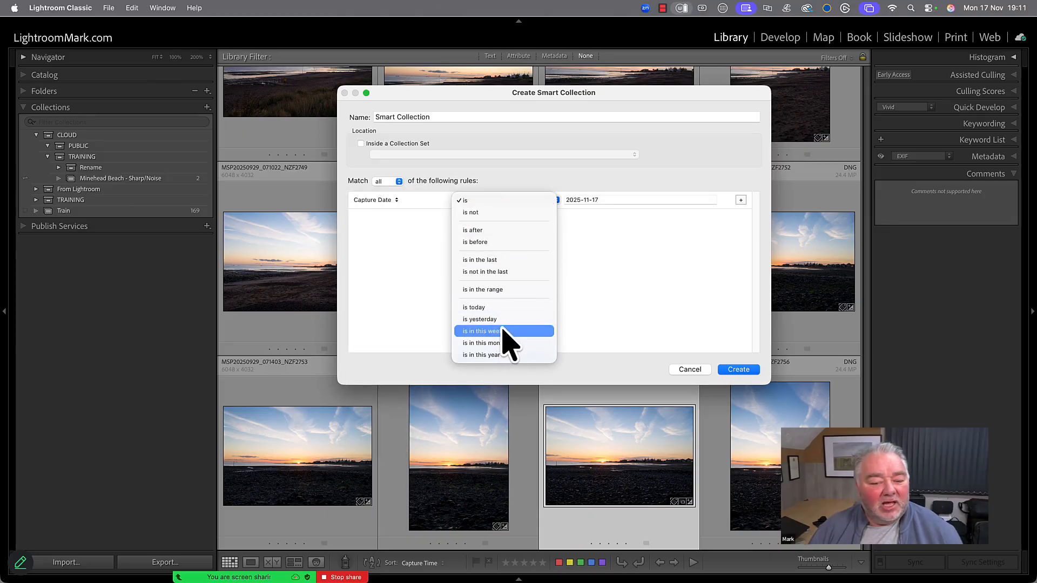
pyautogui.click(486, 290)
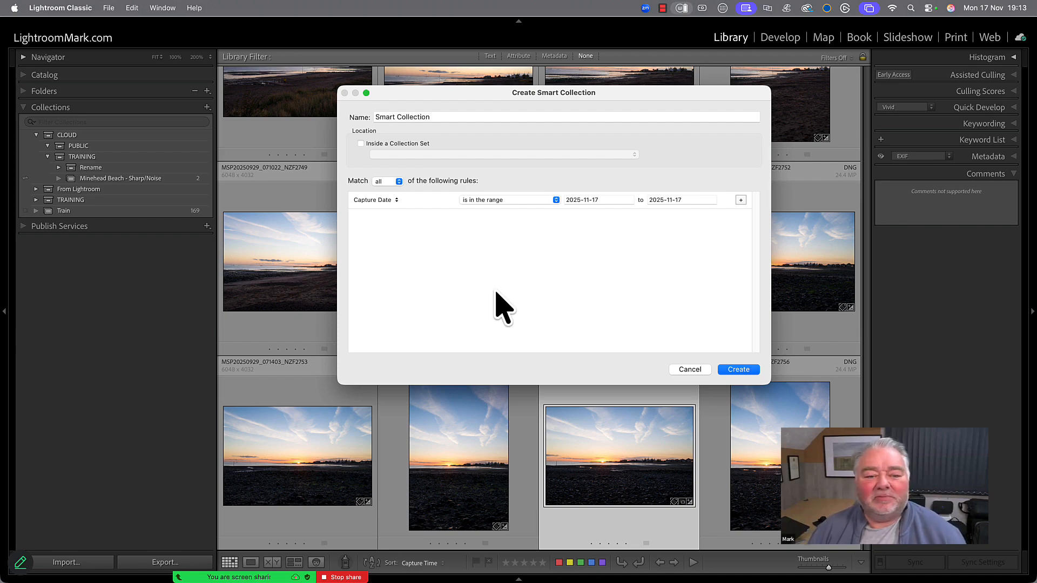
# Step: Set the start of the capture date range to 2022-01-01
pyautogui.click(592, 201)
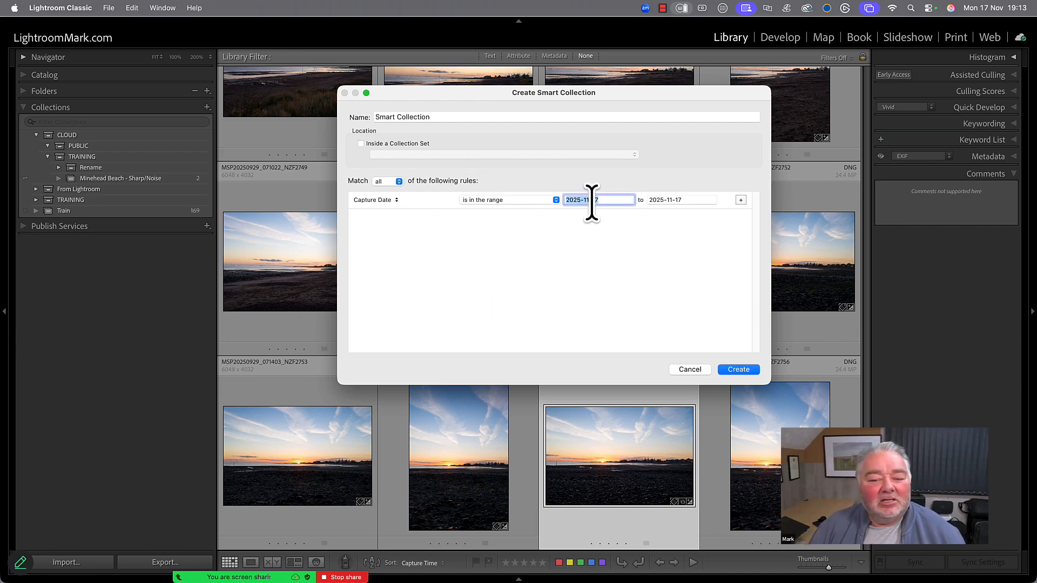
pyautogui.click(581, 200)
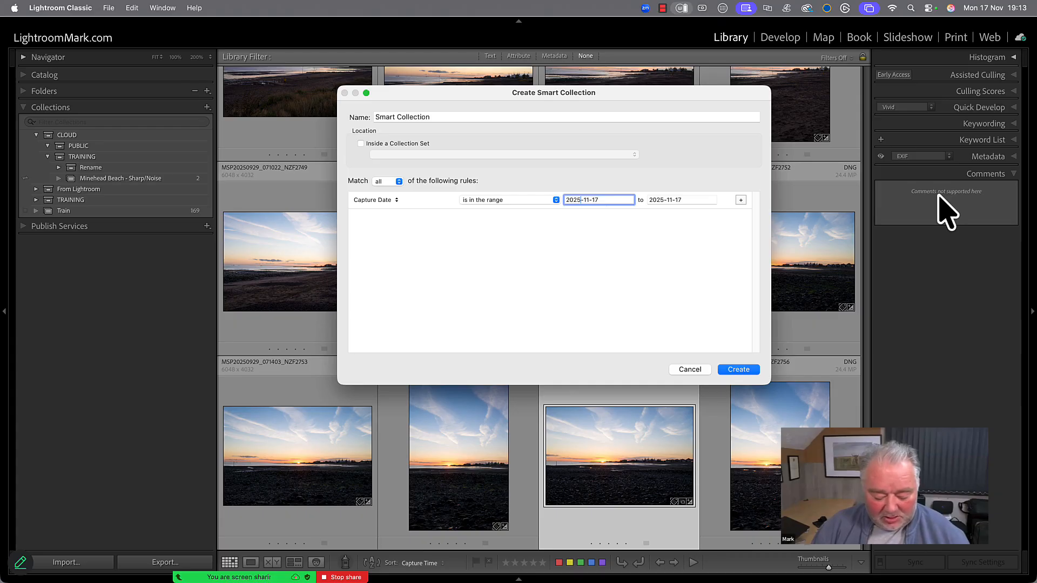
pyautogui.press('BackSpace')
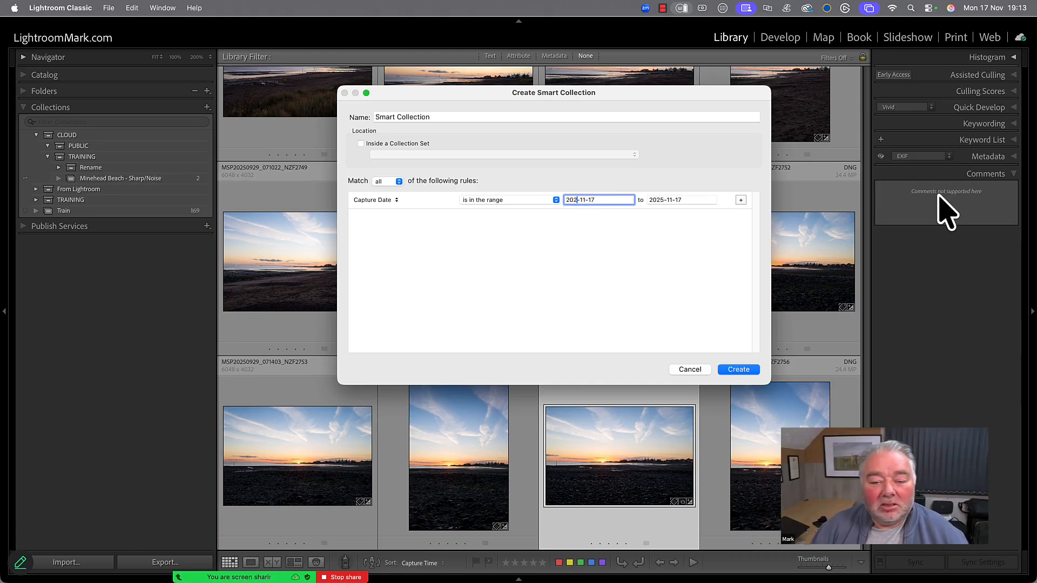
pyautogui.write('2')
pyautogui.press('Right')
pyautogui.press('Right')
pyautogui.press('Right')
pyautogui.press('BackSpace')
pyautogui.press('BackSpace')
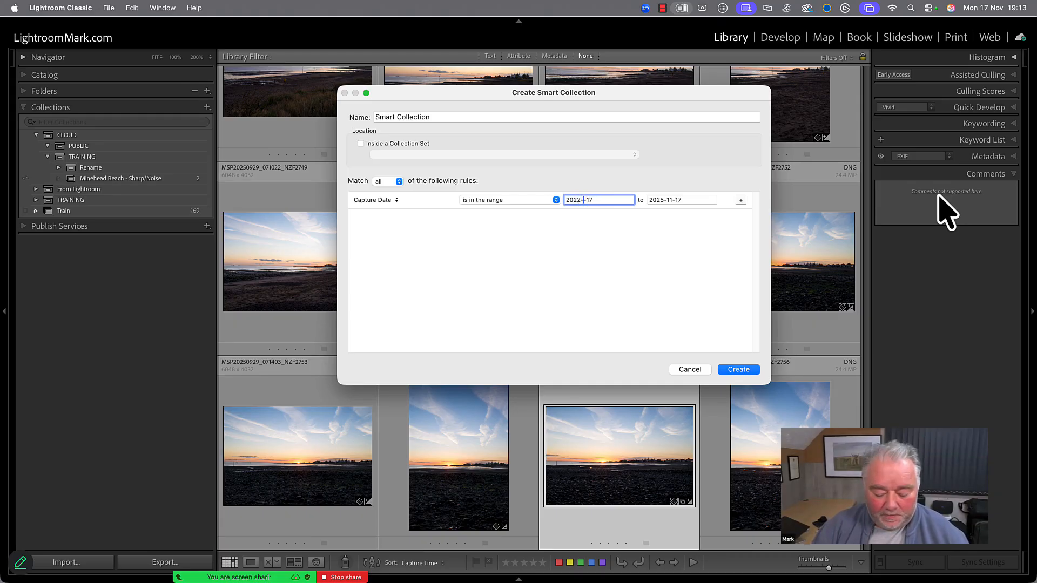
pyautogui.write('01')
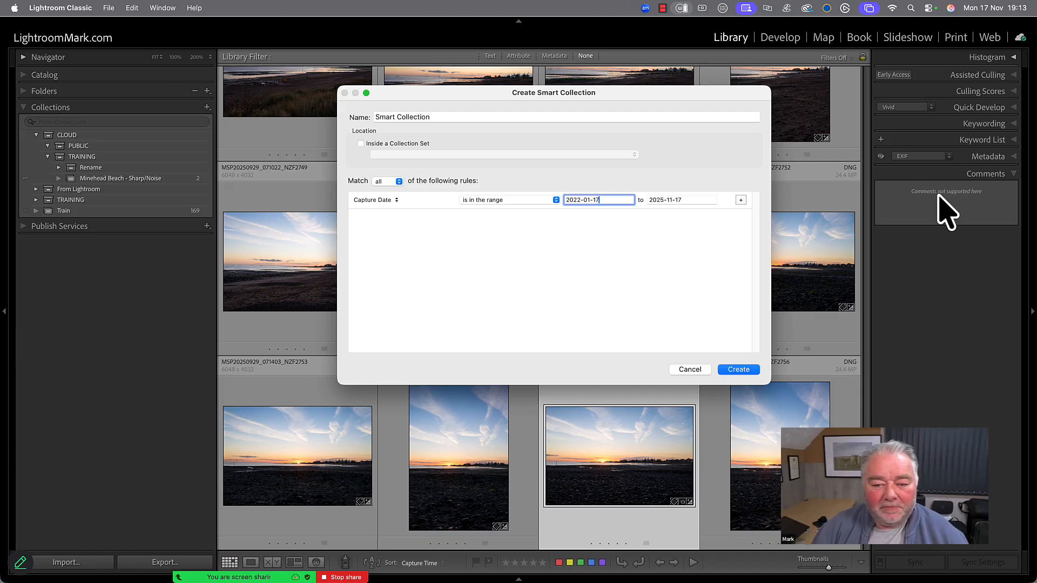
pyautogui.press('BackSpace')
pyautogui.press('BackSpace')
pyautogui.write('01')
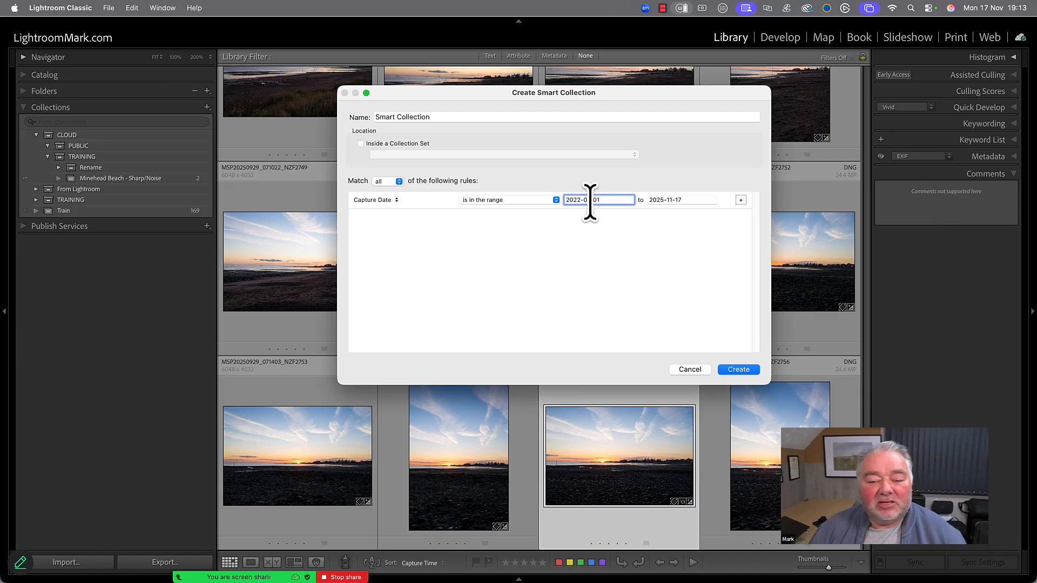
# Step: Set the end of the capture date range to 2024-12-31
pyautogui.click(663, 200)
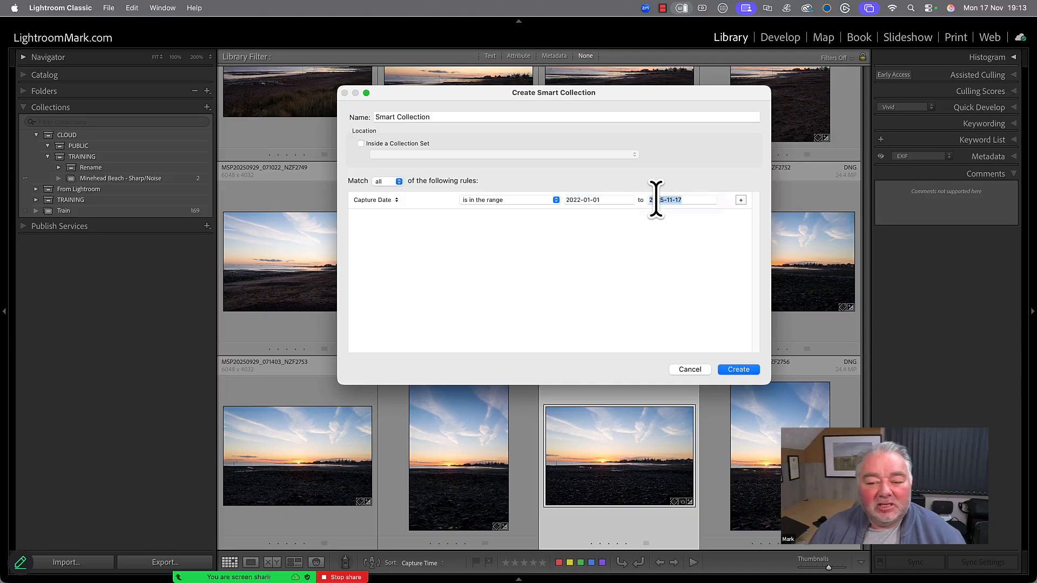
pyautogui.press('BackSpace')
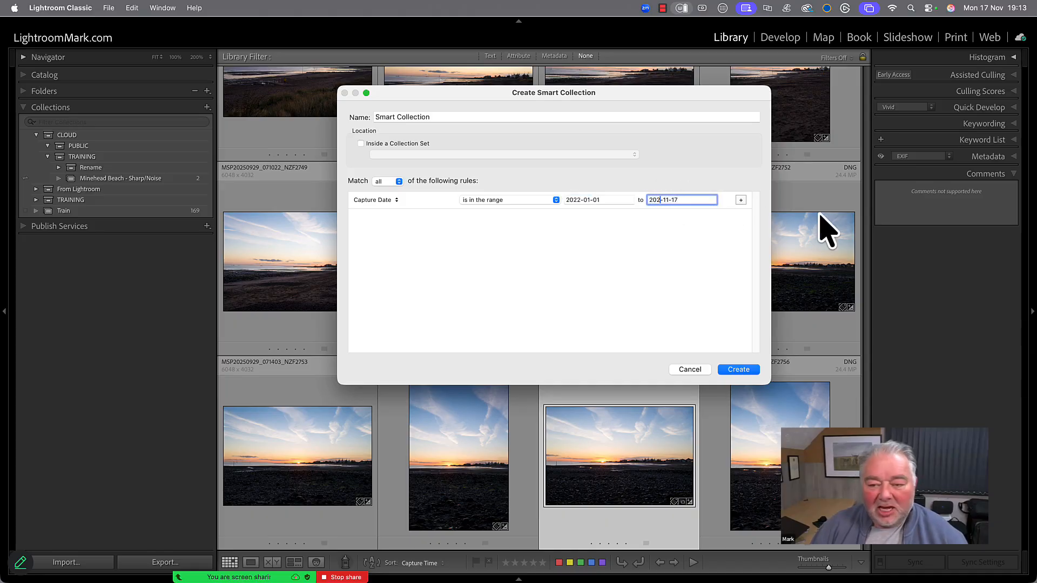
pyautogui.write('4')
pyautogui.write('2')
pyautogui.press('Right')
pyautogui.press('Right')
pyautogui.press('Right')
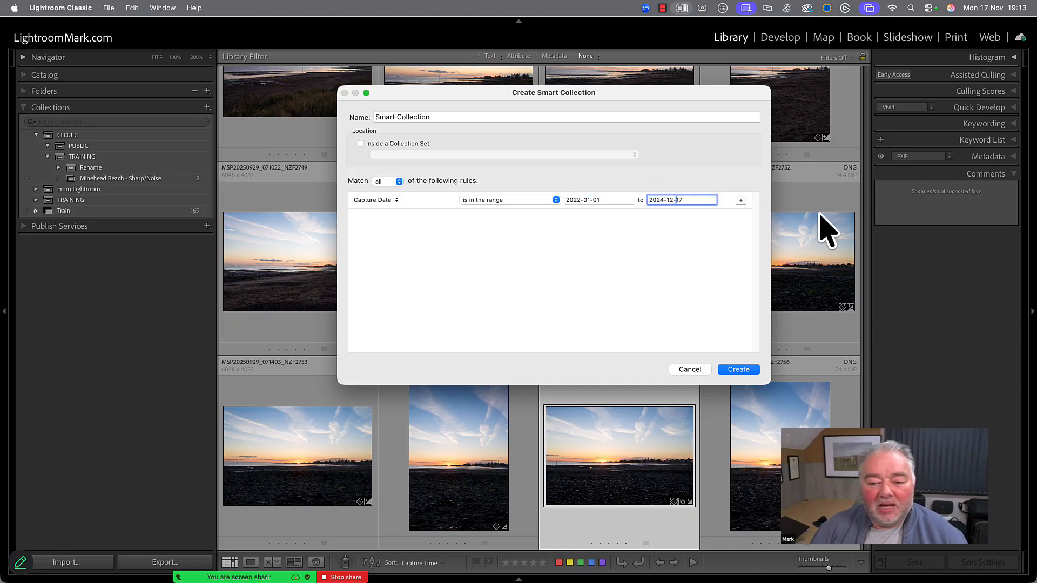
pyautogui.press('BackSpace')
pyautogui.press('BackSpace')
pyautogui.write('31')
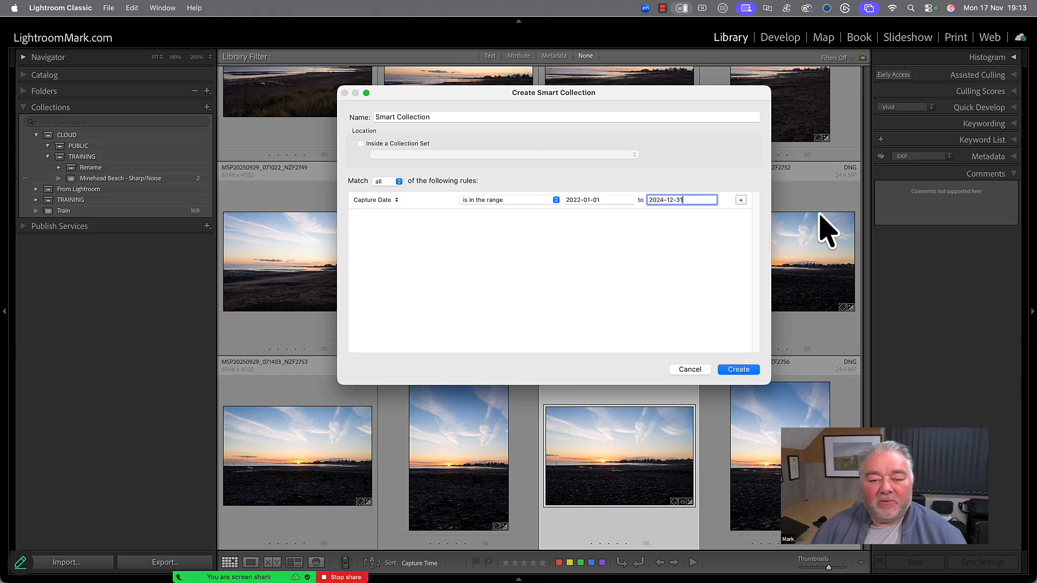
# Step: Name the smart collection "Test" and create it
pyautogui.click(461, 115)
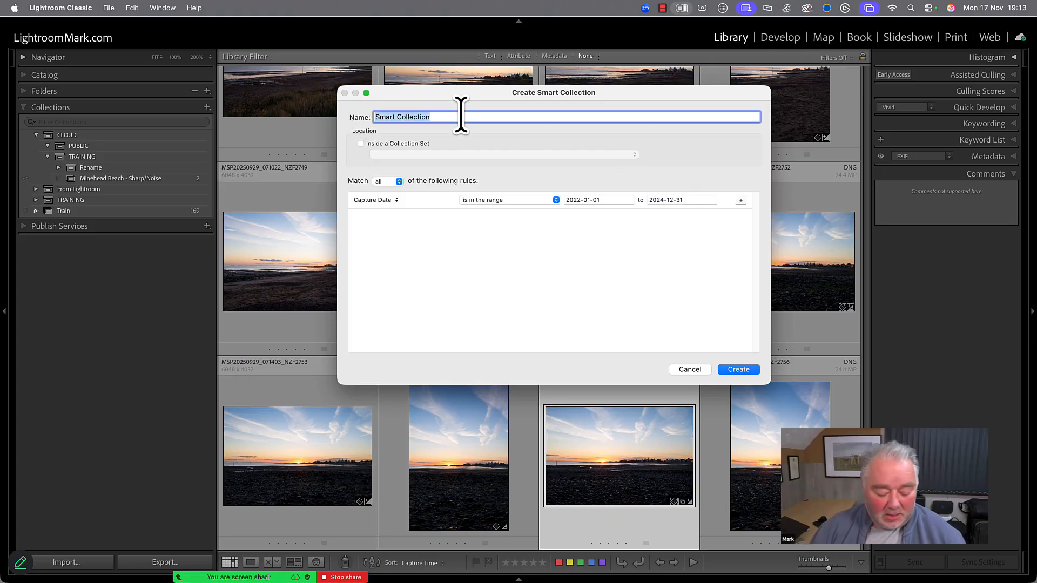
pyautogui.write('Test')
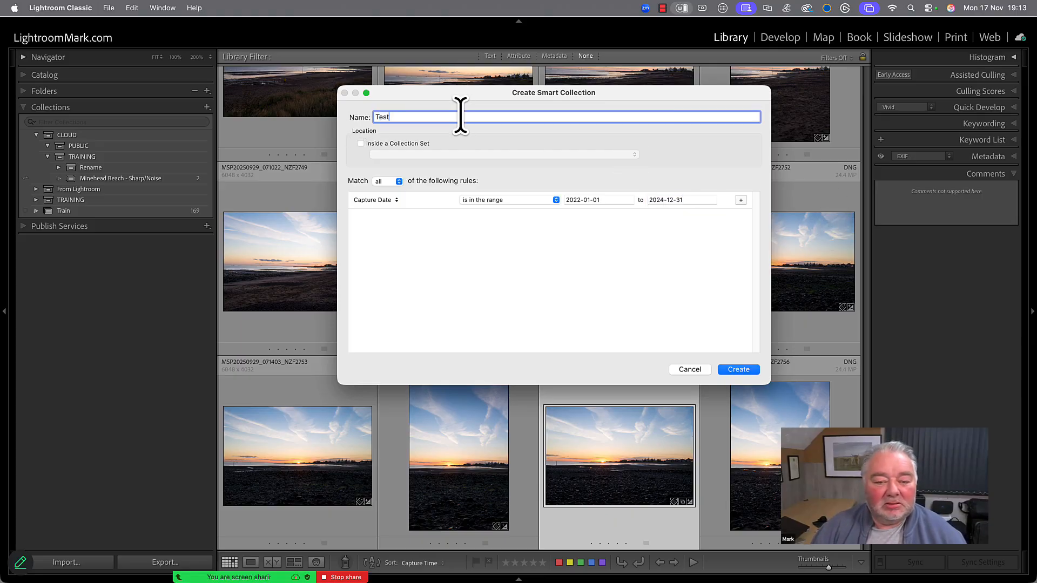
pyautogui.press('Return')
# Step: Browse through the photos gathered in the Test smart collection
pyautogui.scroll(-3, 447, 251)
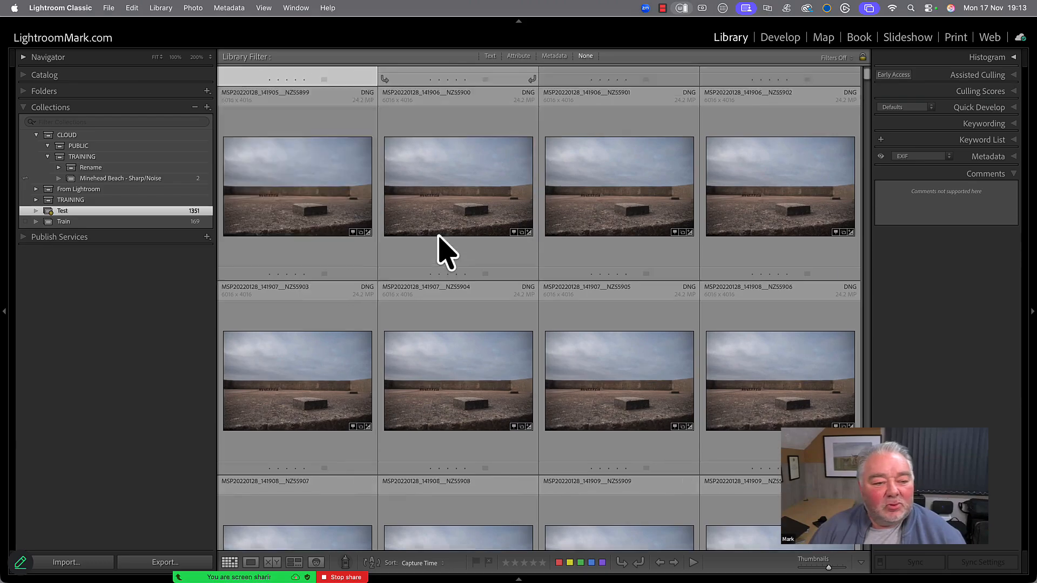
pyautogui.scroll(-6, 446, 252)
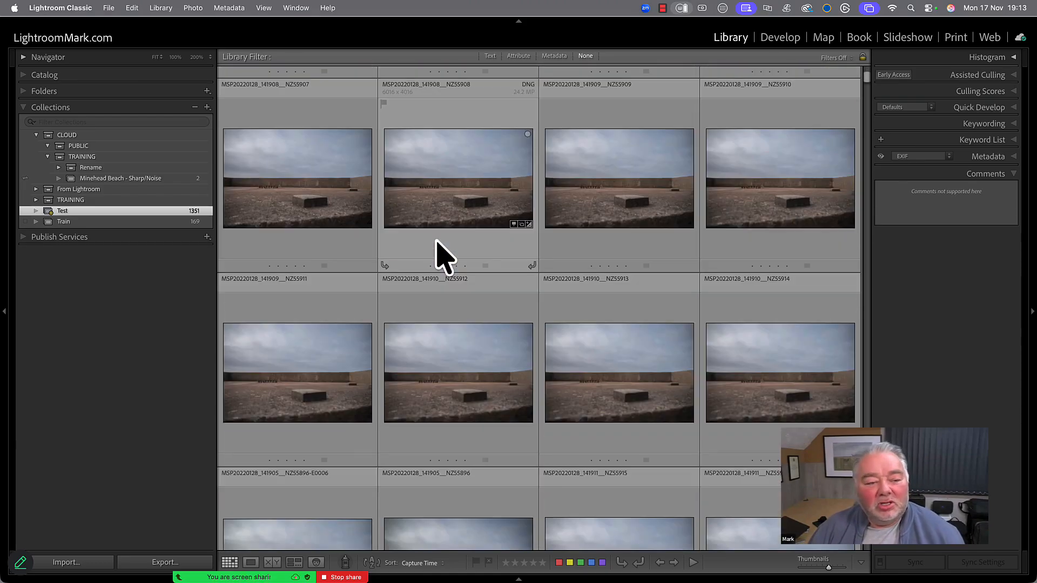
pyautogui.scroll(-3, 438, 244)
pyautogui.scroll(-1, 438, 243)
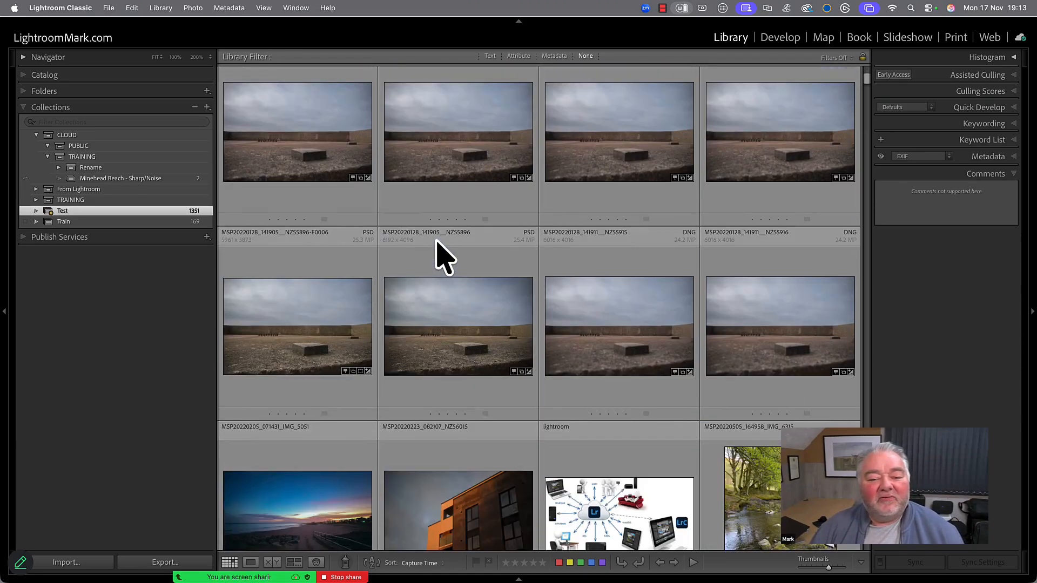
pyautogui.scroll(-15, 438, 243)
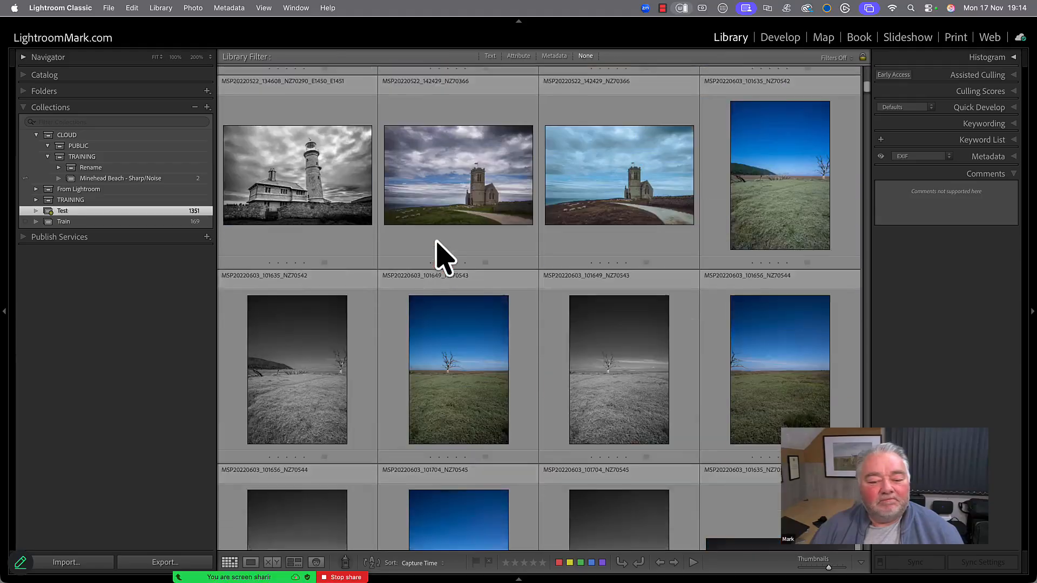
# Step: Open the Test smart collection for editing and add a second rule based on Camera
pyautogui.scroll(-8, 437, 243)
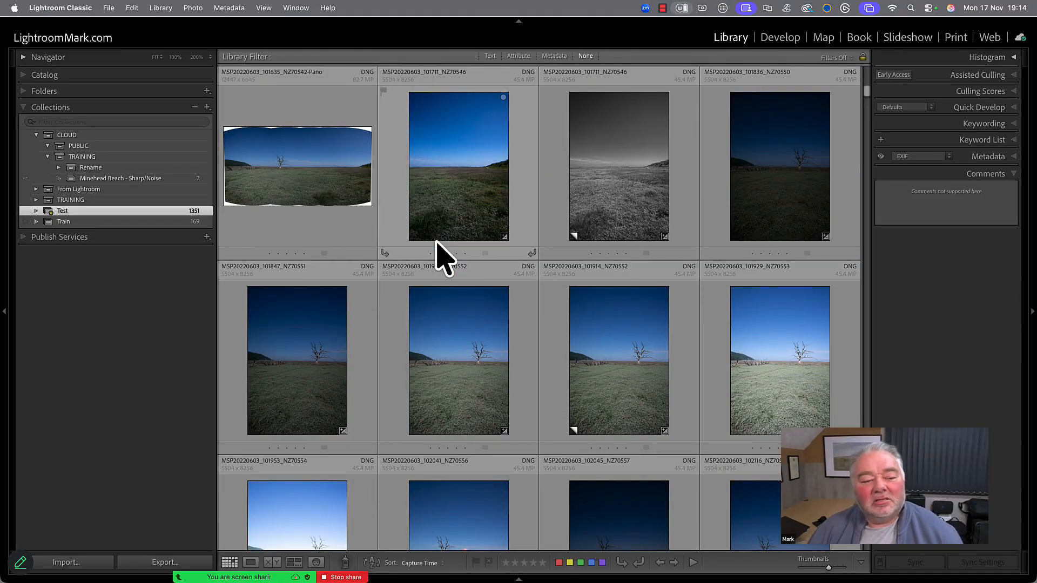
pyautogui.doubleClick(153, 211)
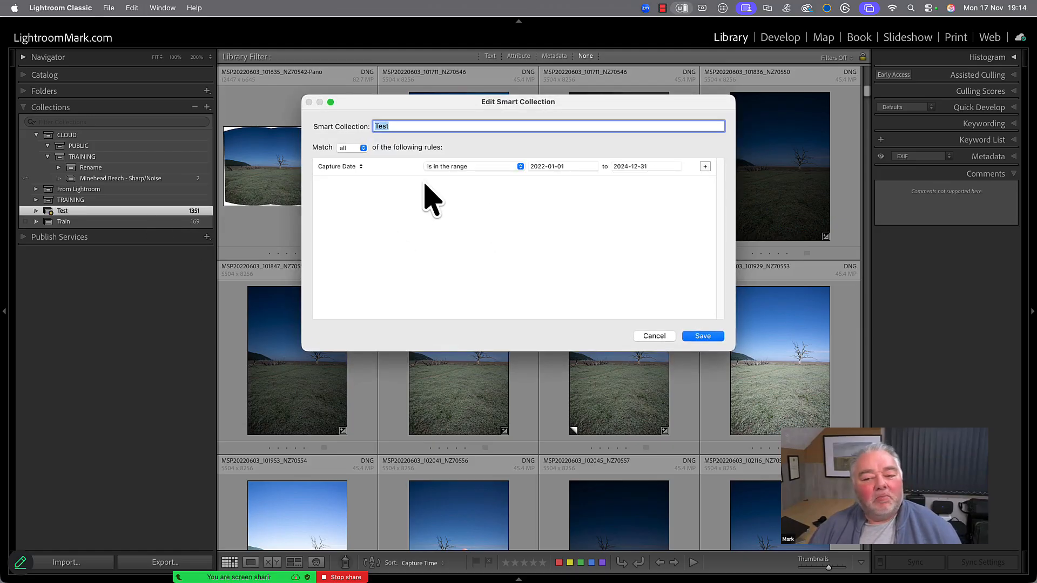
pyautogui.click(705, 166)
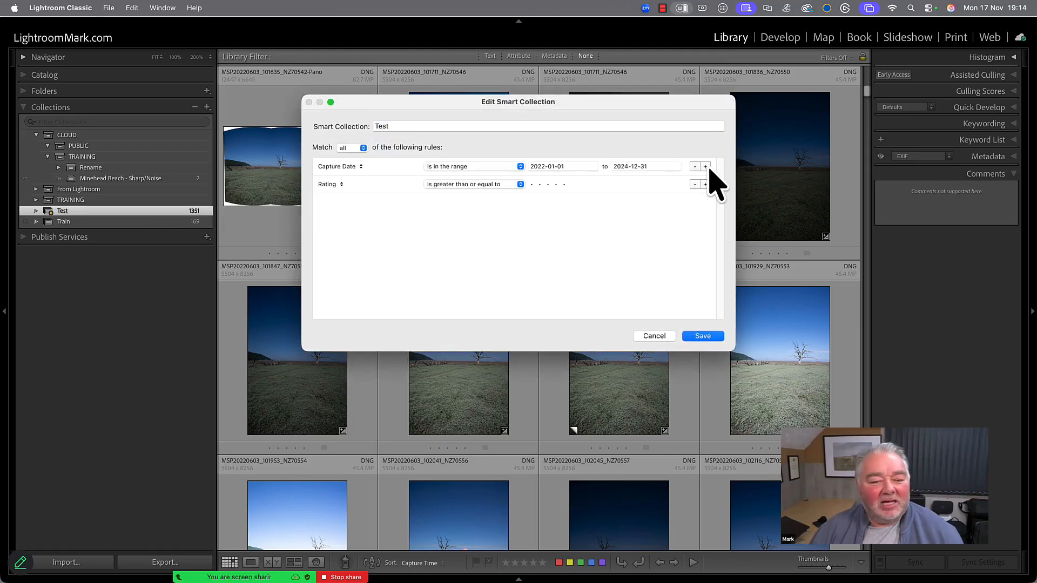
pyautogui.click(330, 185)
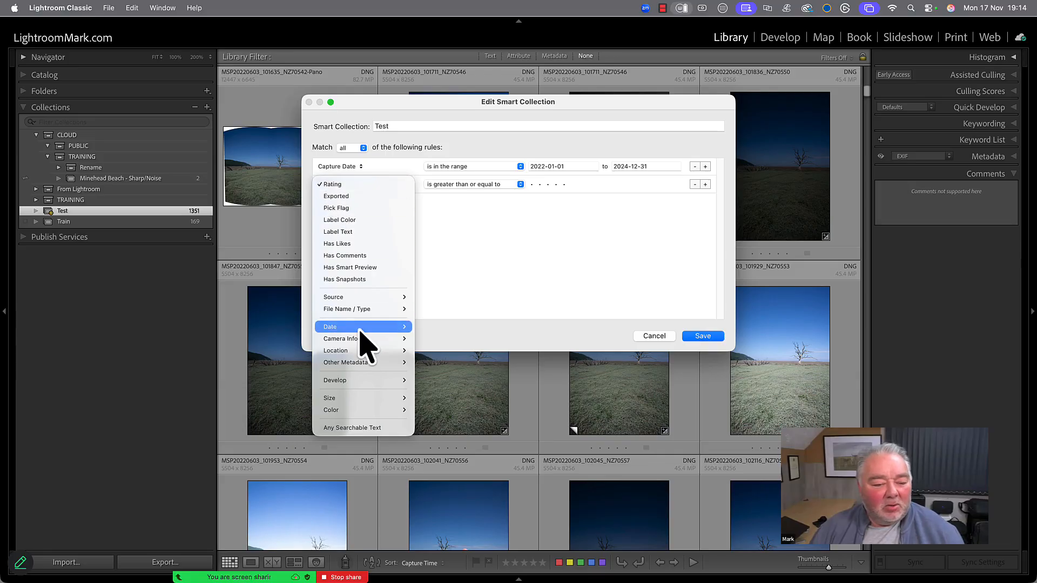
pyautogui.moveTo(360, 329)
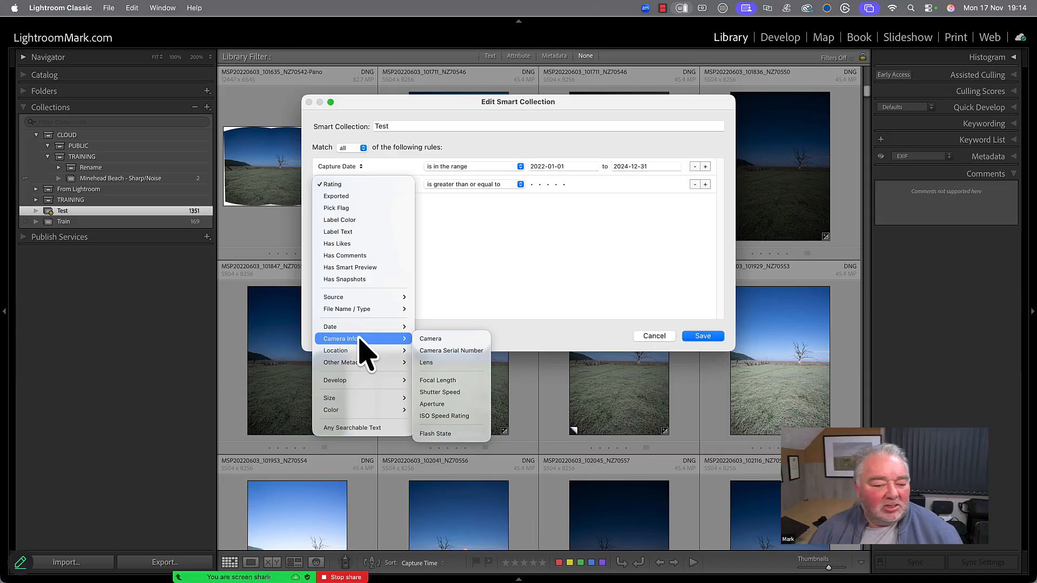
pyautogui.click(429, 340)
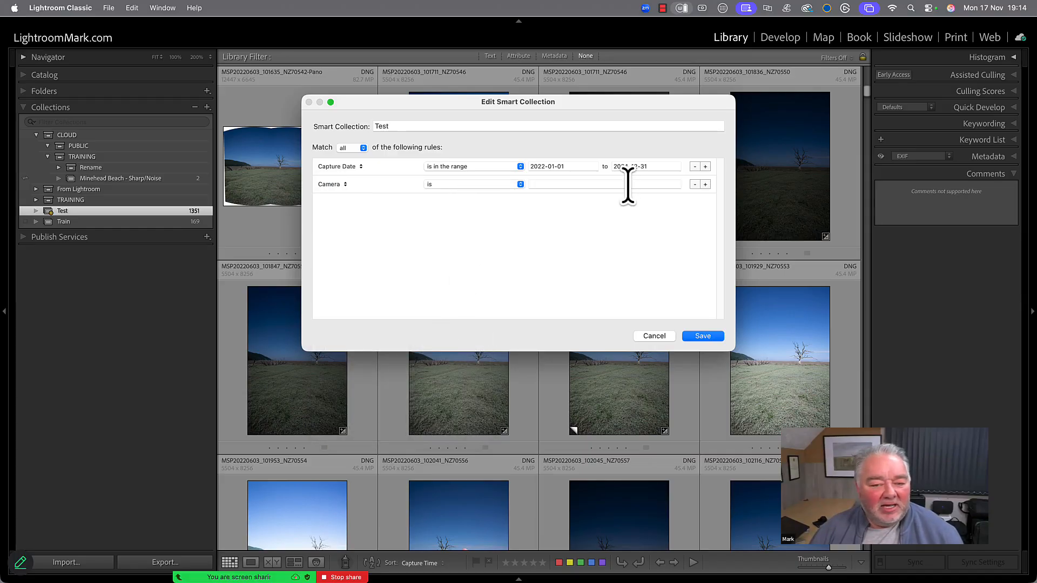
# Step: Set the camera rule to contains "Nikon" and save the smart collection
pyautogui.click(537, 185)
pyautogui.click(484, 185)
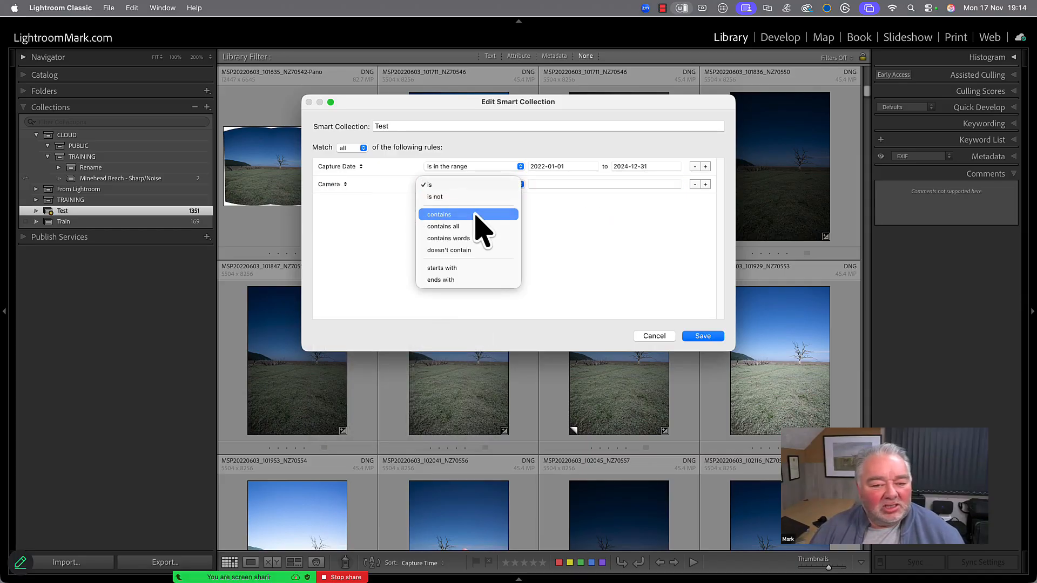
pyautogui.click(477, 214)
pyautogui.click(561, 184)
pyautogui.write('Nikon')
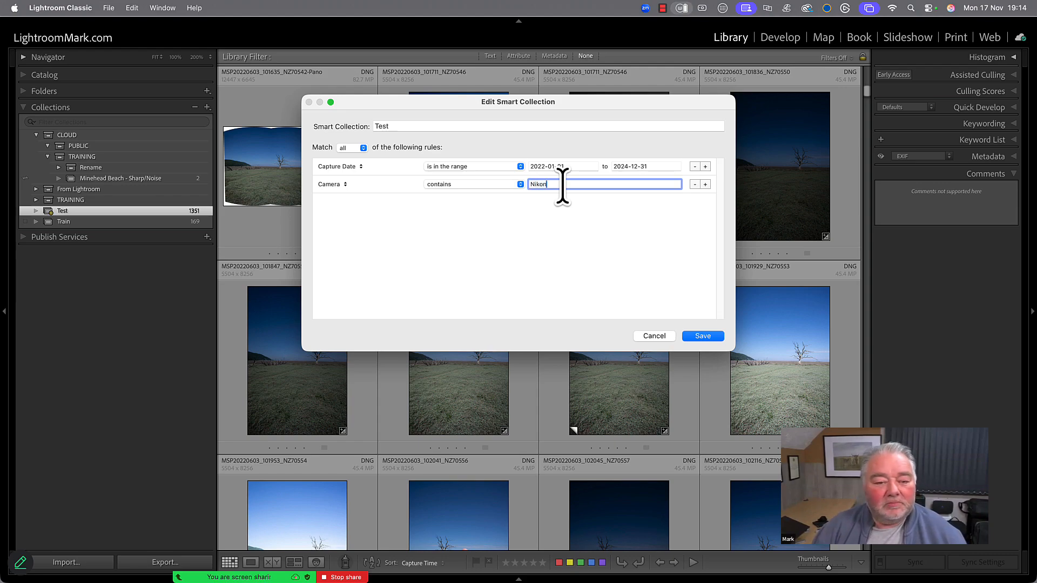
pyautogui.press('Return')
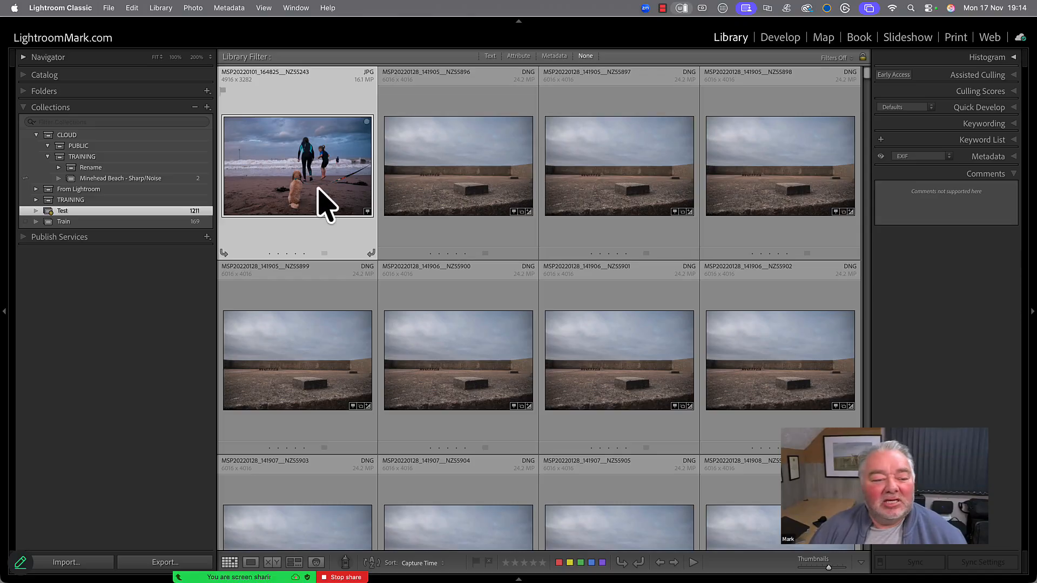
# Step: Change the Test collection's camera rule text to "Nikon Zf", save it and look through the matching photos
pyautogui.doubleClick(200, 211)
pyautogui.click(560, 184)
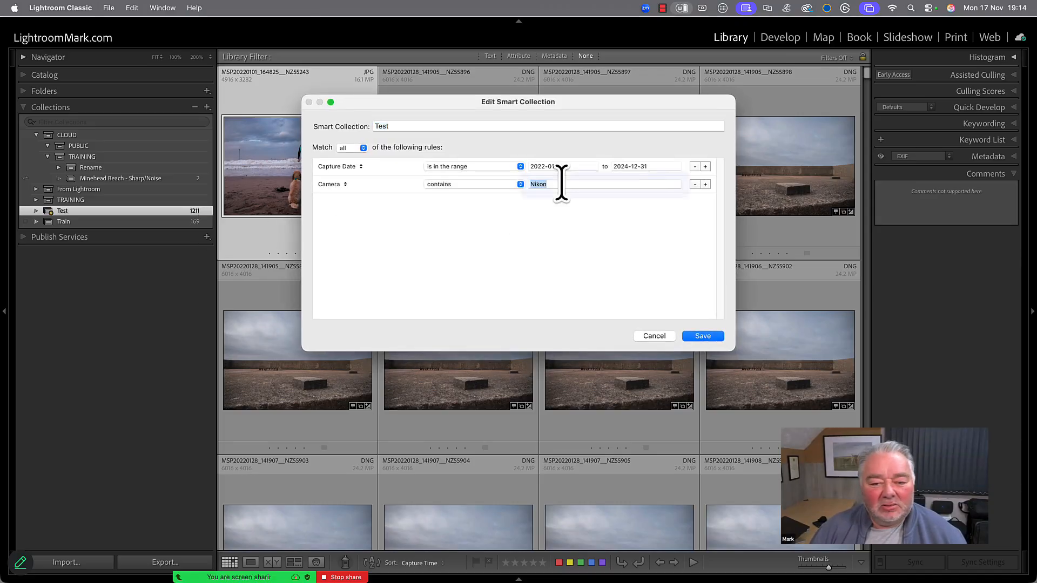
pyautogui.click(573, 184)
pyautogui.write('Zf')
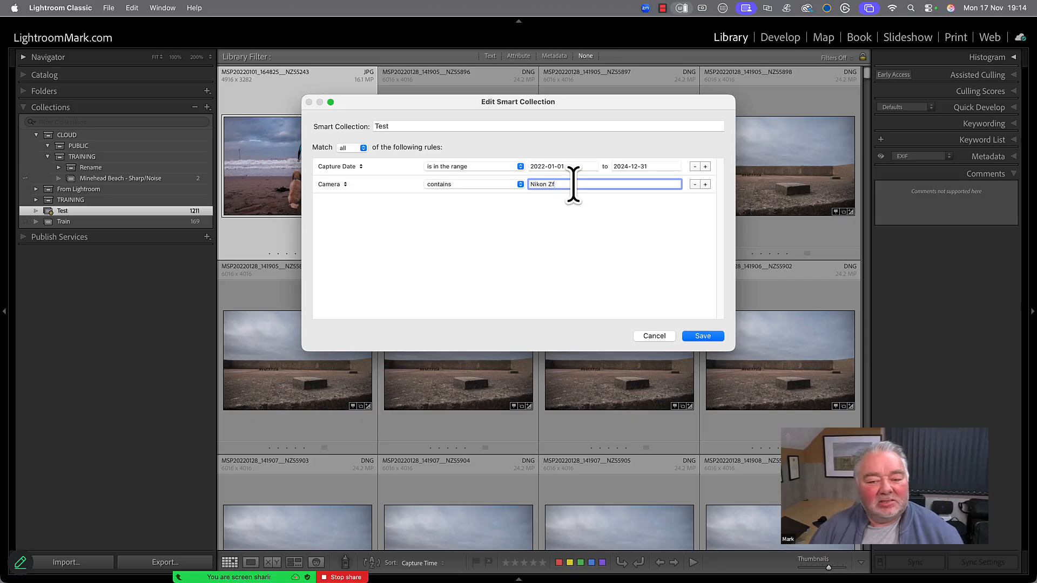
pyautogui.press('Return')
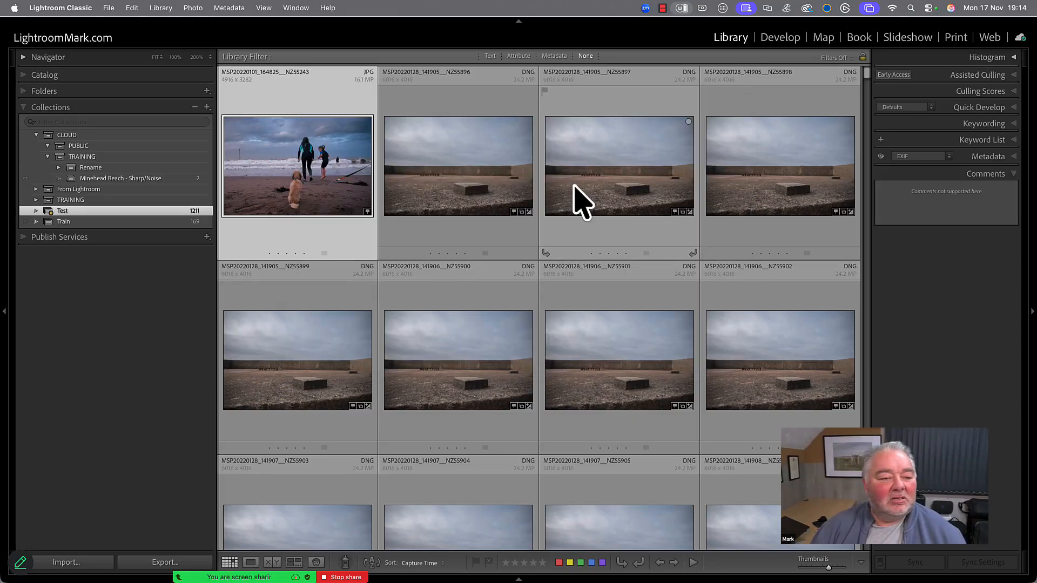
pyautogui.scroll(-20, 551, 303)
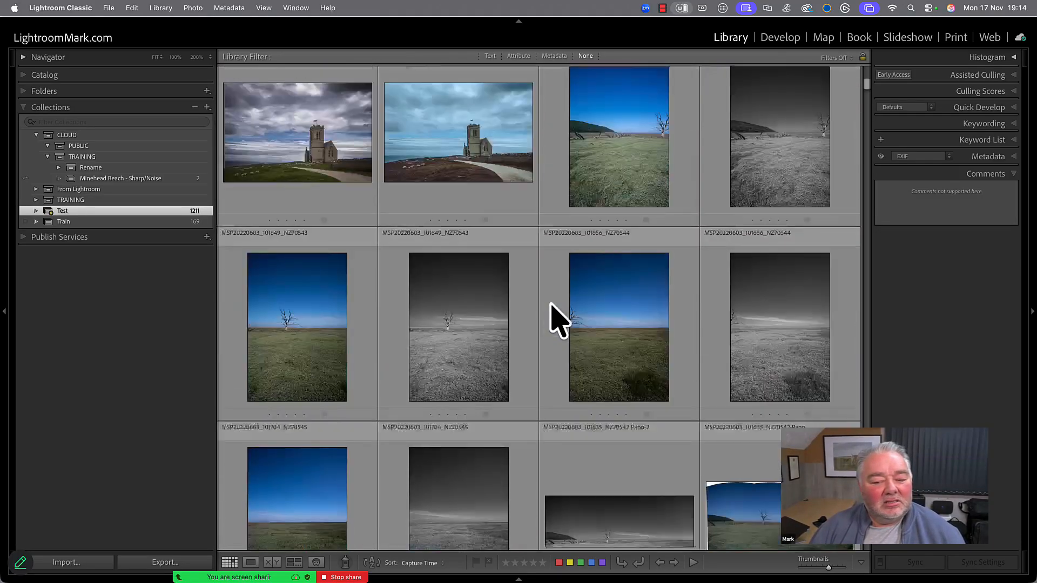
pyautogui.scroll(-10, 551, 321)
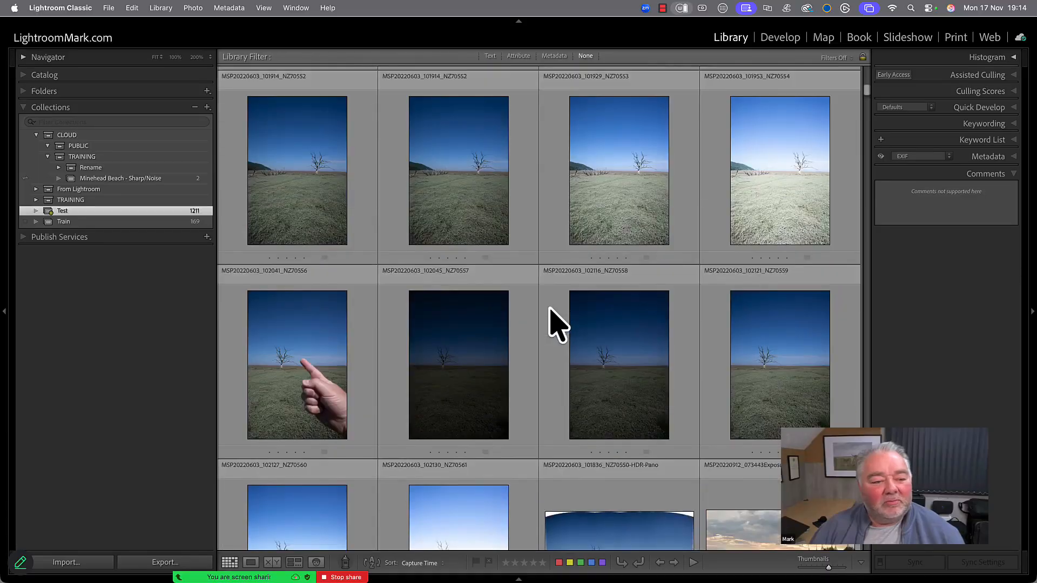
pyautogui.scroll(10, 550, 309)
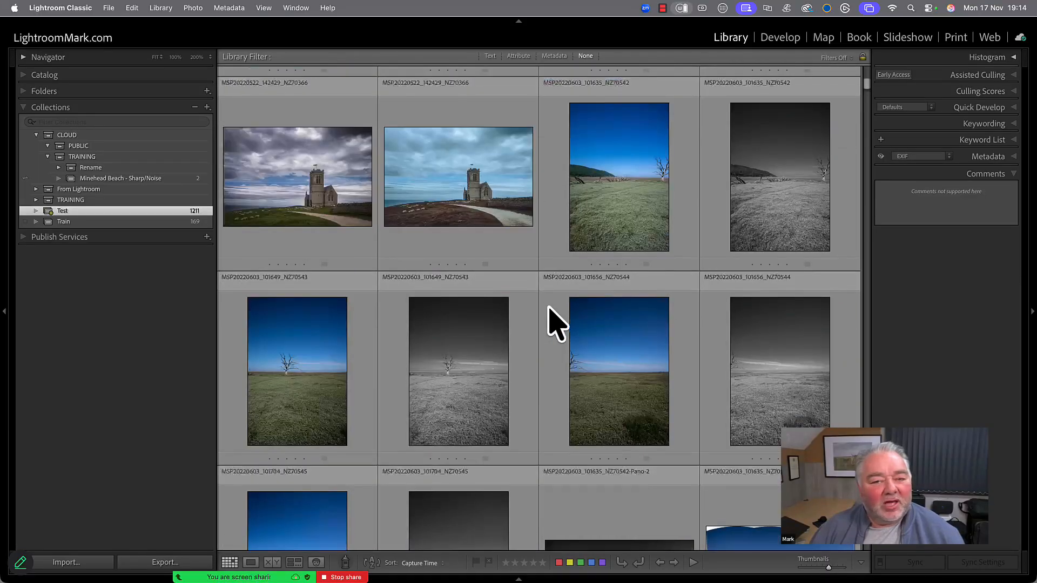
# Step: Reopen the Test smart collection, shorten the camera rule text to "Nikon" and save it
pyautogui.doubleClick(190, 213)
pyautogui.click(583, 185)
pyautogui.click(595, 184)
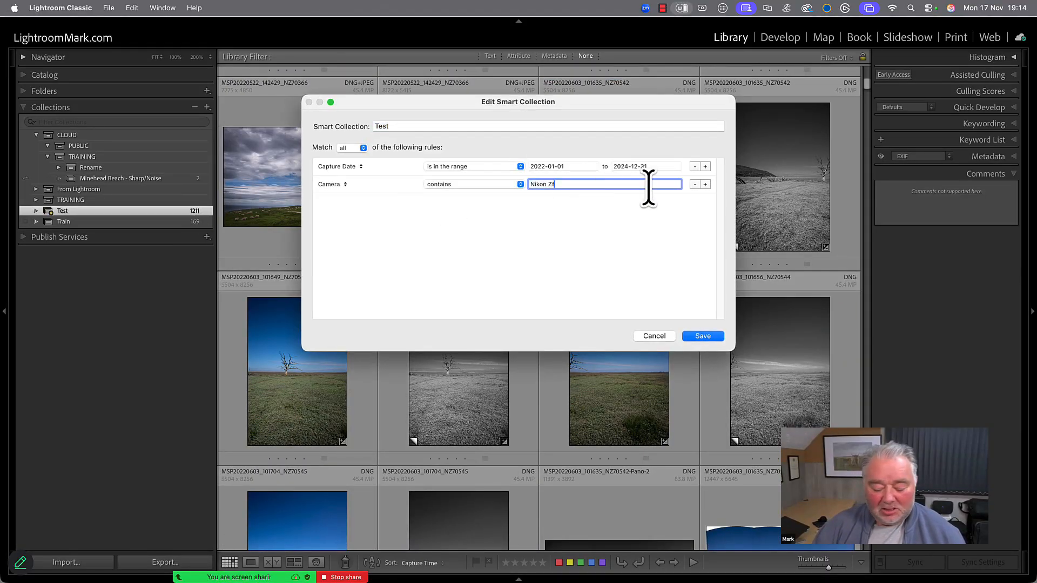
pyautogui.press('BackSpace')
pyautogui.press('BackSpace')
pyautogui.press('Return')
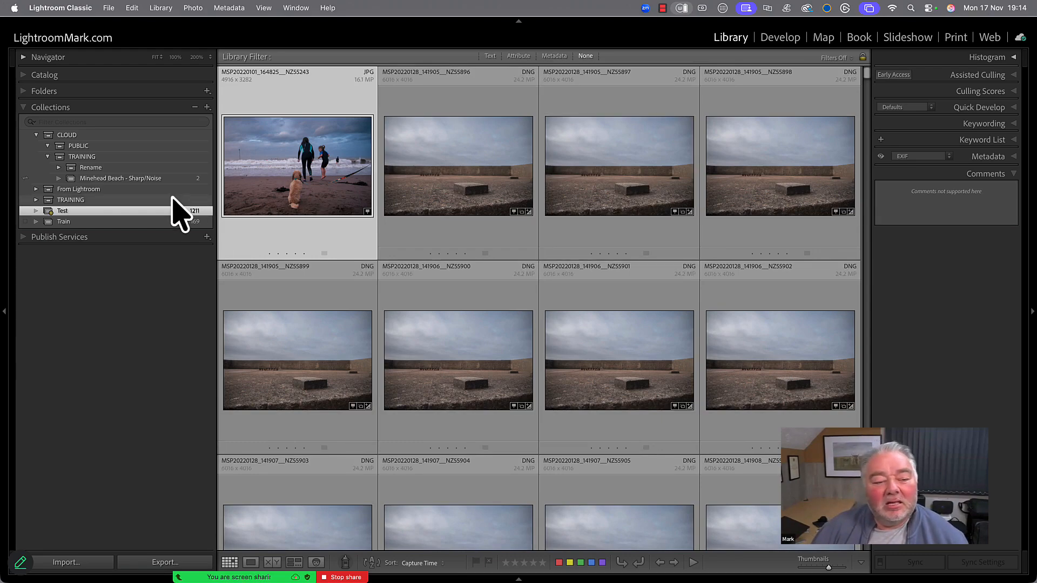
pyautogui.doubleClick(178, 212)
pyautogui.moveTo(529, 581)
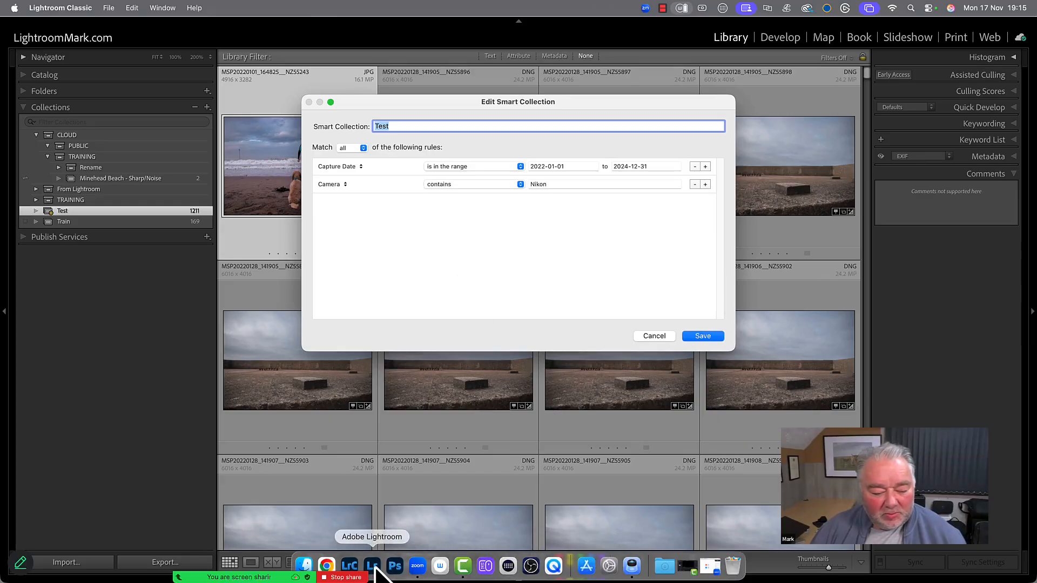
pyautogui.click(637, 572)
pyautogui.click(682, 325)
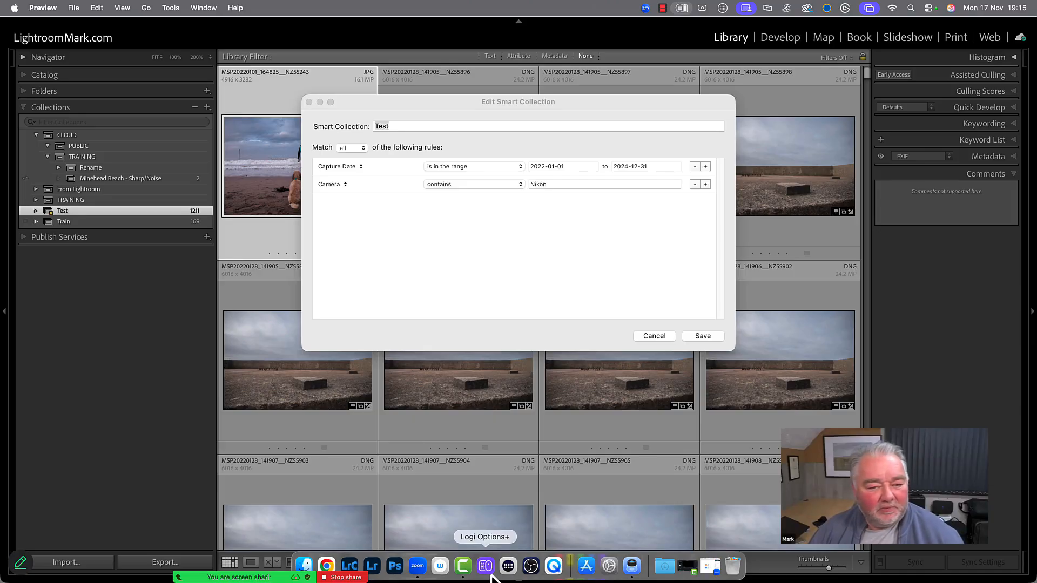
pyautogui.click(669, 337)
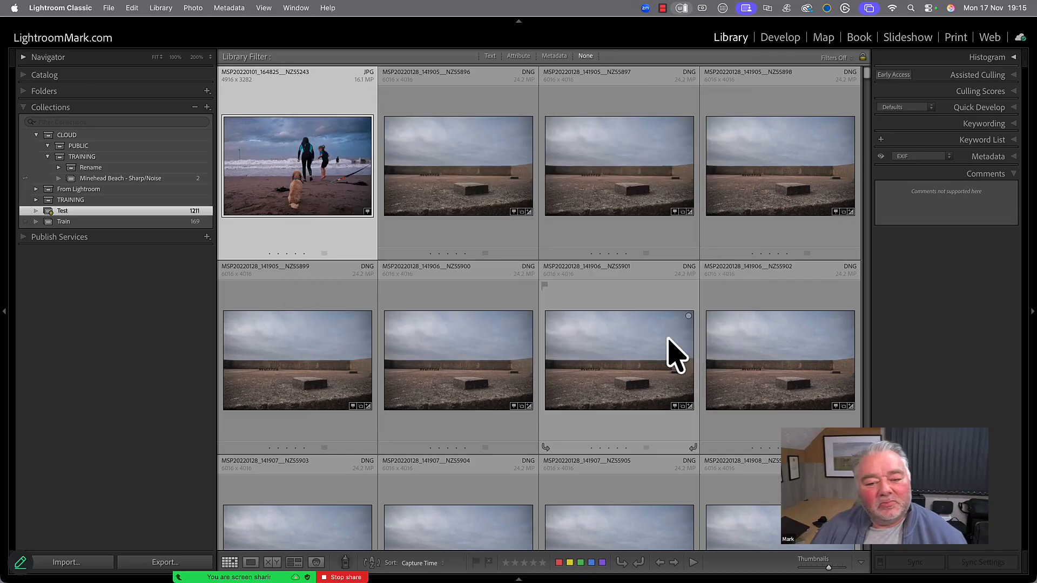
# Step: View the first photo of the Test collection enlarged with its exposure and lens information, and return to the grid
pyautogui.doubleClick(313, 172)
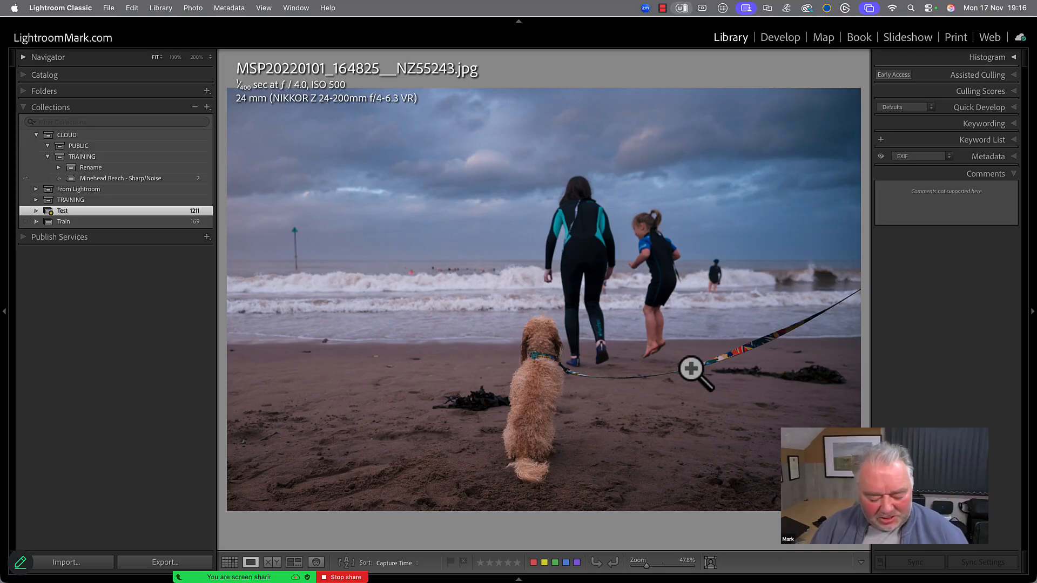
pyautogui.press('g')
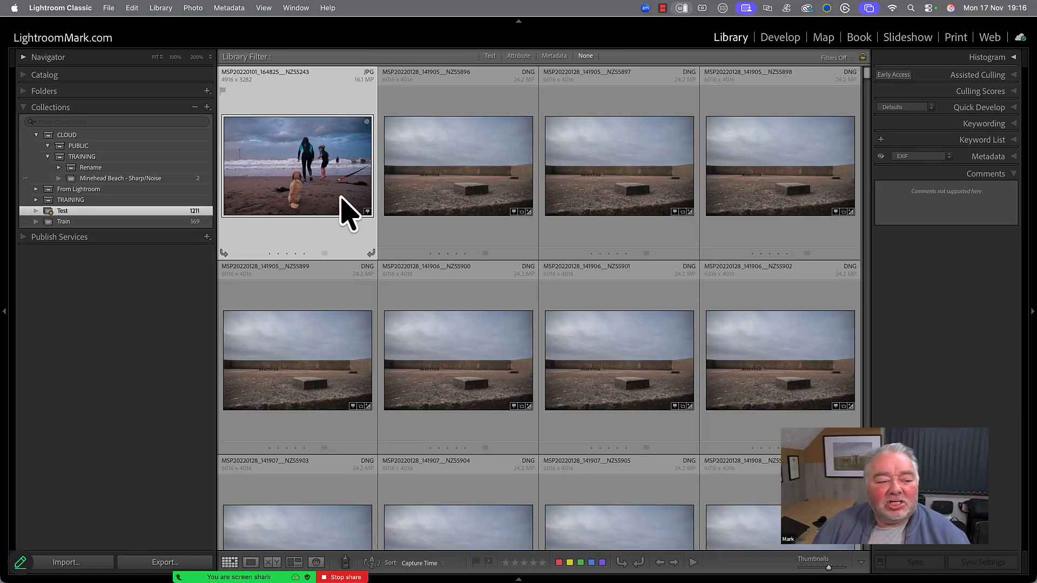
# Step: Replace the Test collection's camera rule with an Aspect Ratio rule set to is landscape
pyautogui.doubleClick(145, 212)
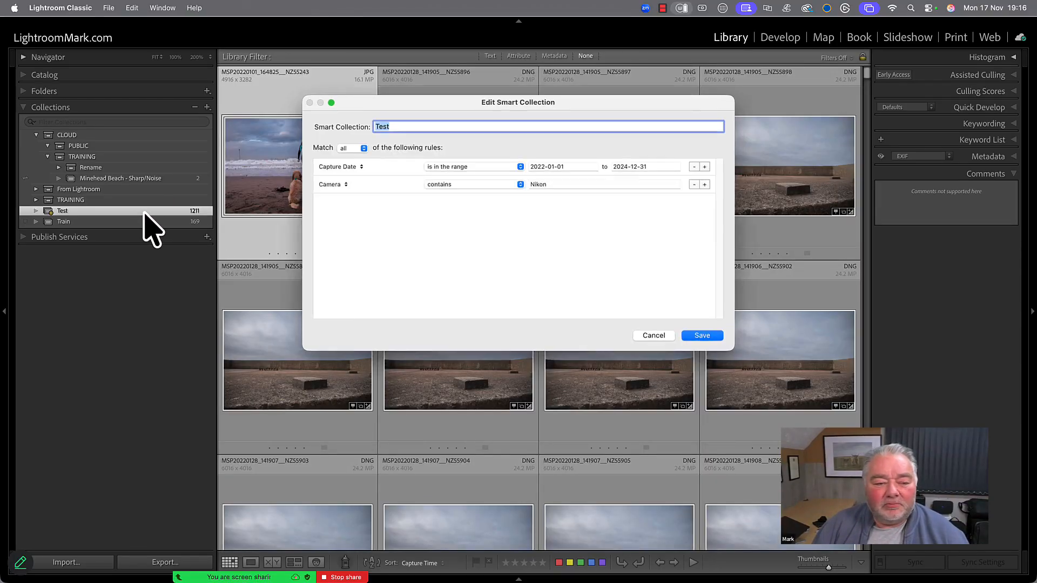
pyautogui.click(336, 185)
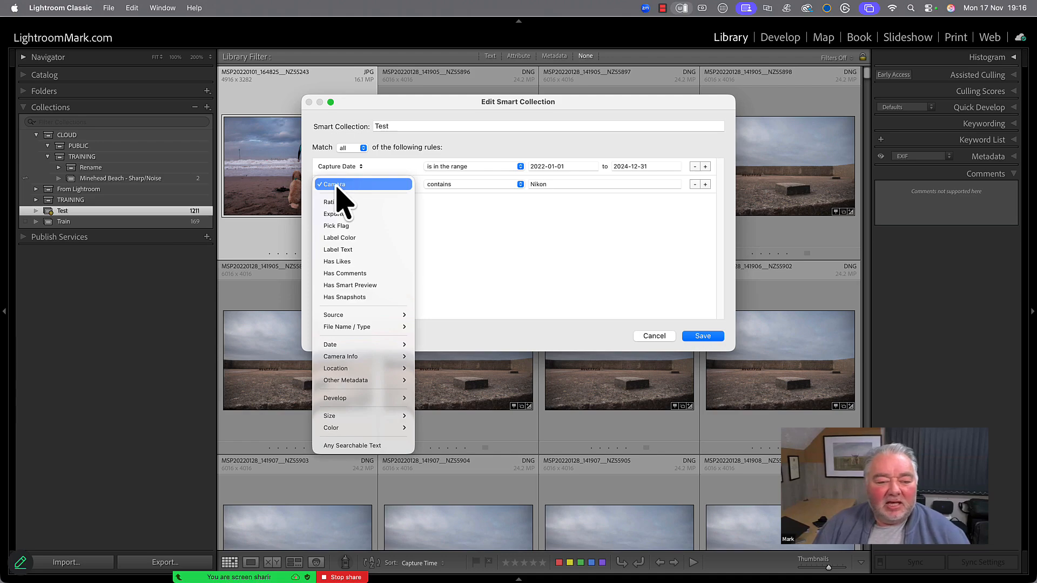
pyautogui.moveTo(357, 398)
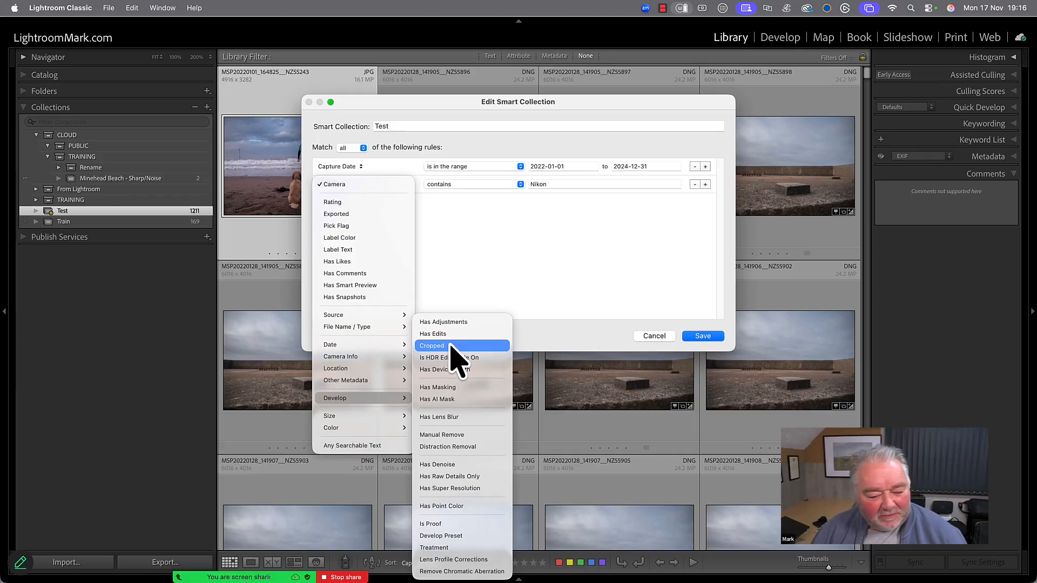
pyautogui.moveTo(395, 384)
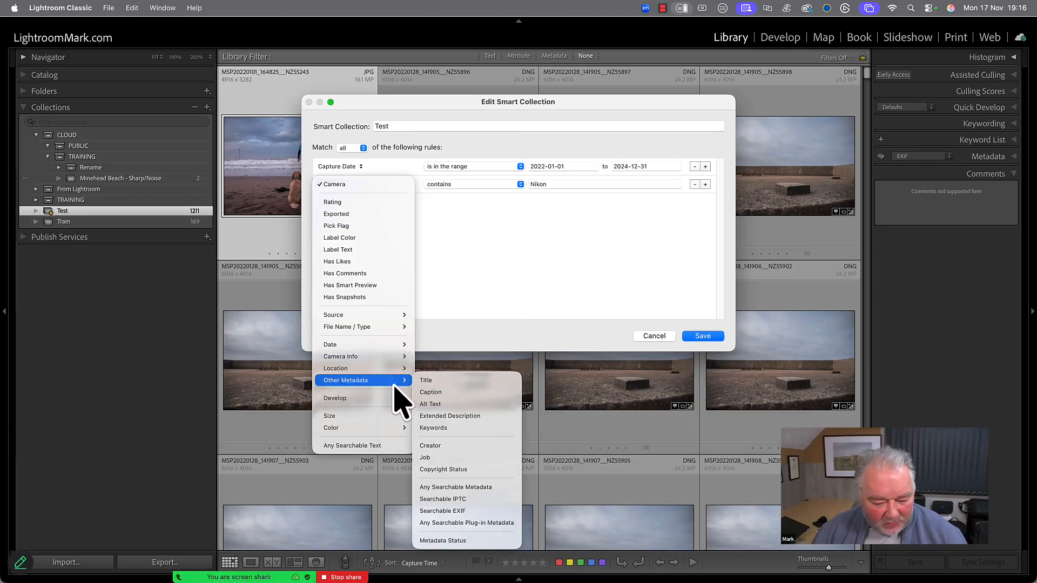
pyautogui.moveTo(391, 419)
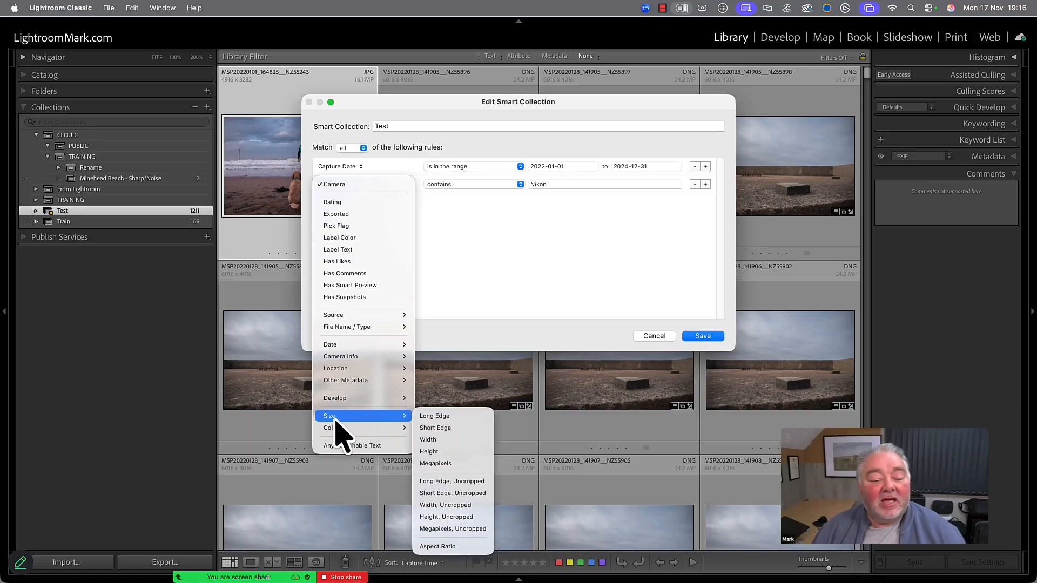
pyautogui.click(447, 546)
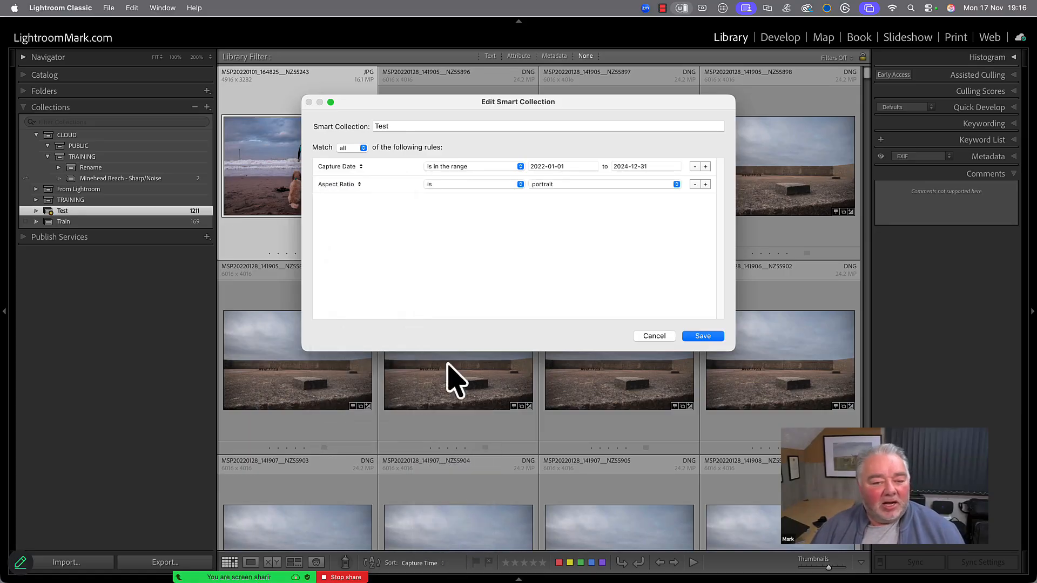
pyautogui.click(555, 185)
pyautogui.click(557, 197)
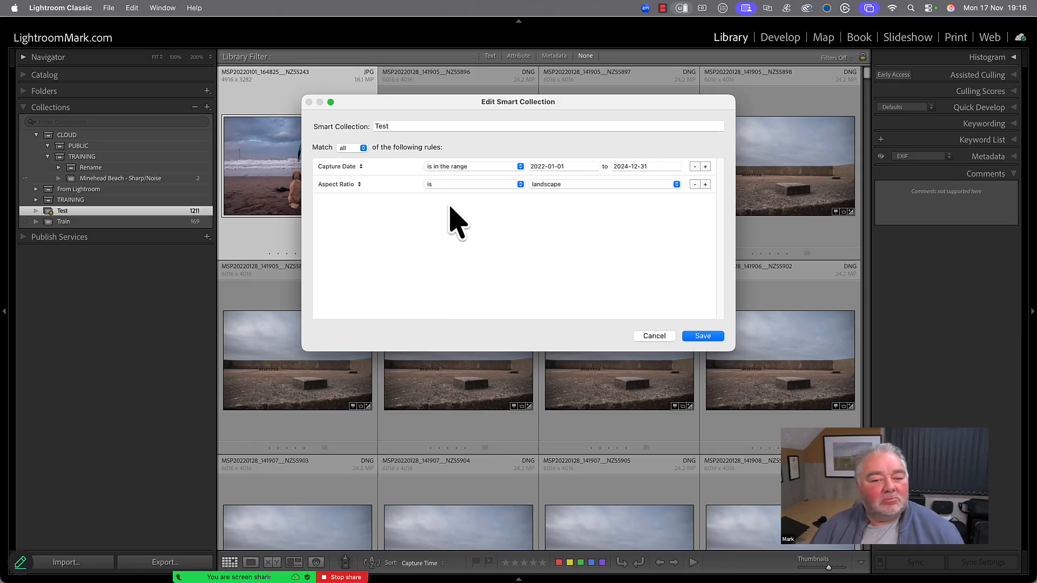
# Step: Change the Test collection's Capture Date rule condition from a range to "is"
pyautogui.click(628, 166)
pyautogui.click(629, 167)
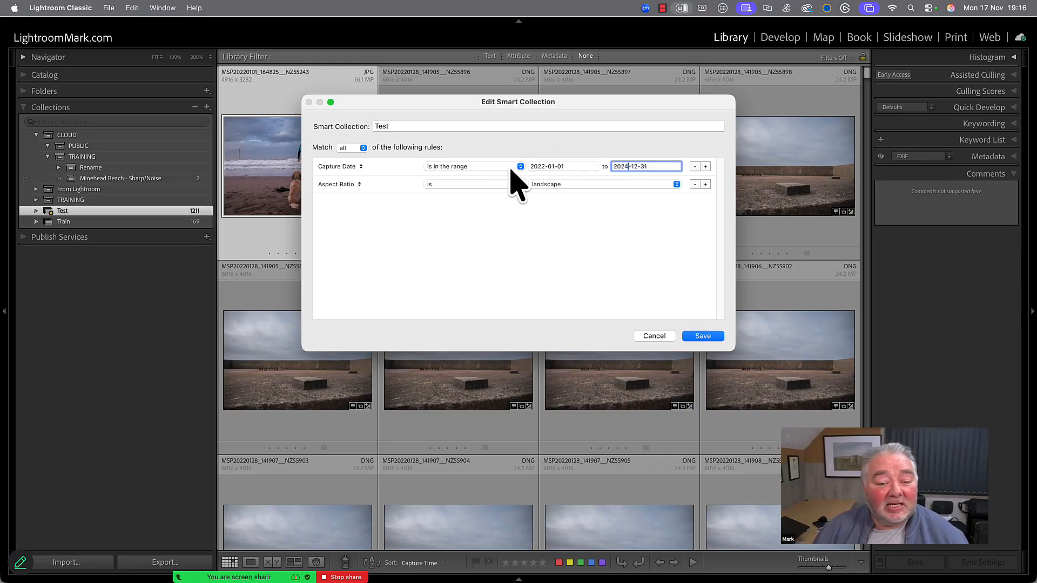
pyautogui.click(434, 166)
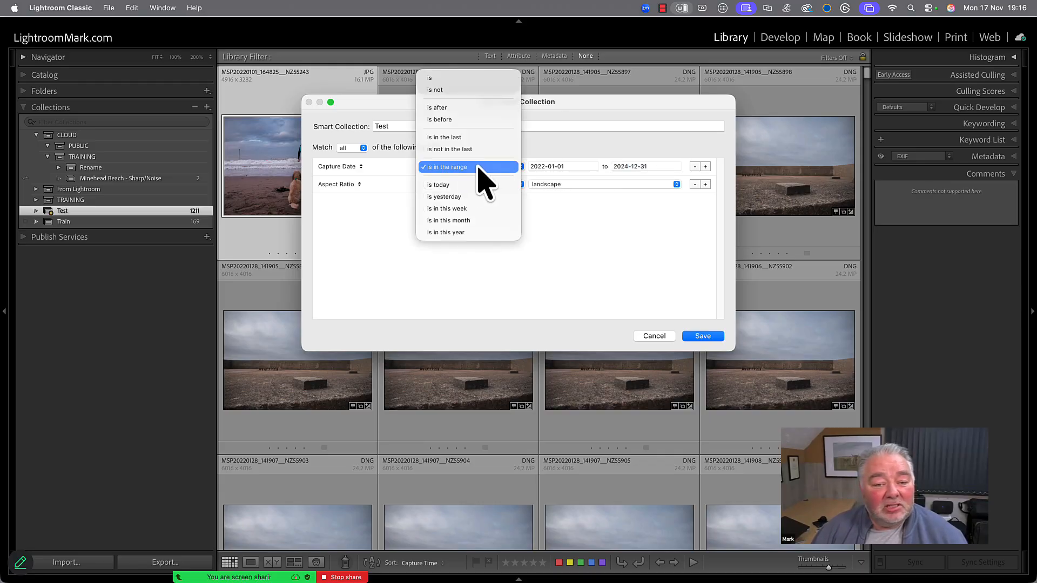
pyautogui.click(454, 78)
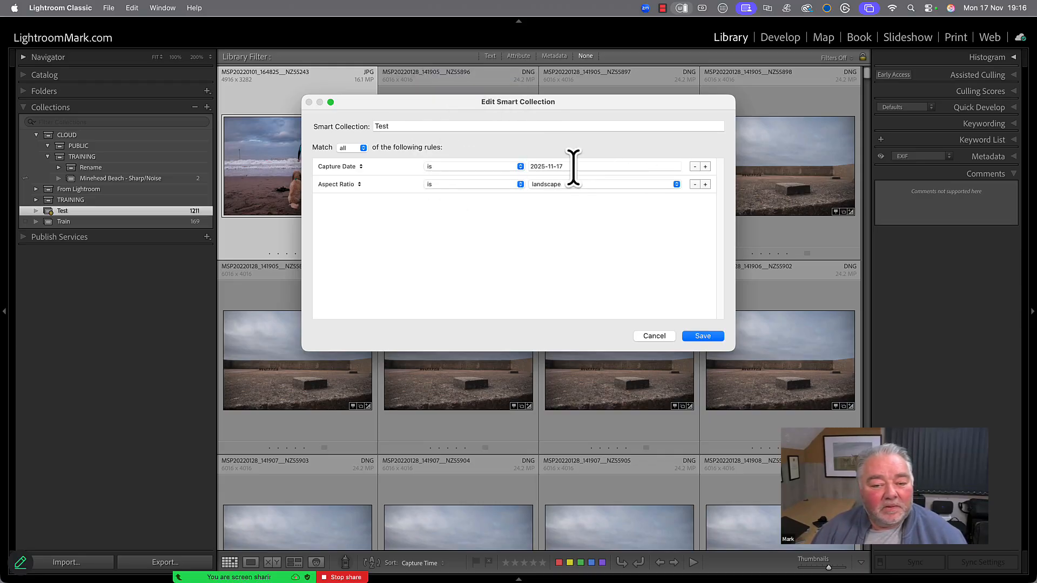
# Step: Set the Capture Date rule's date to 2022-01-01 and save the Test smart collection
pyautogui.click(574, 166)
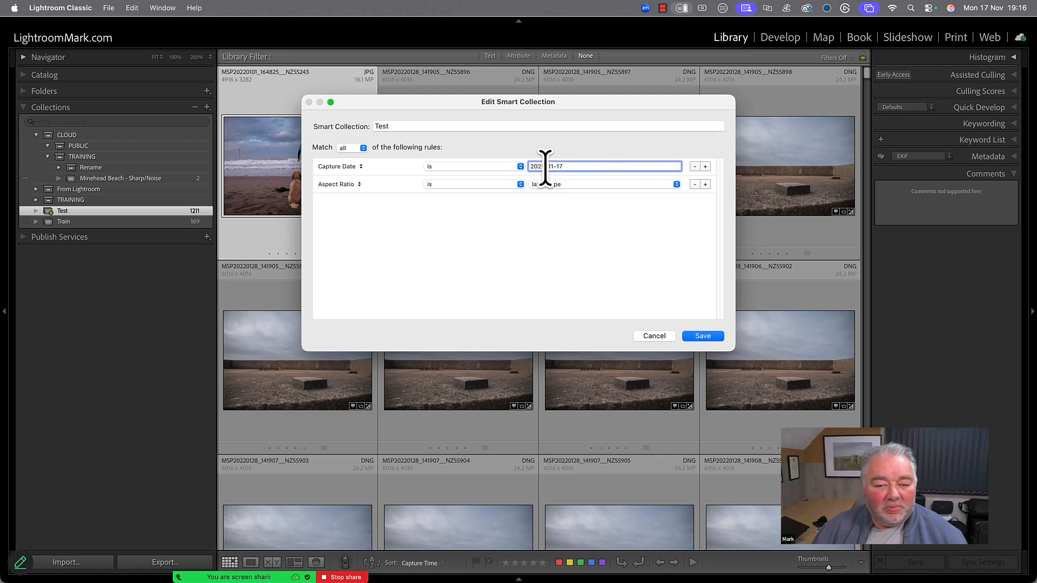
pyautogui.press('BackSpace')
pyautogui.write('2')
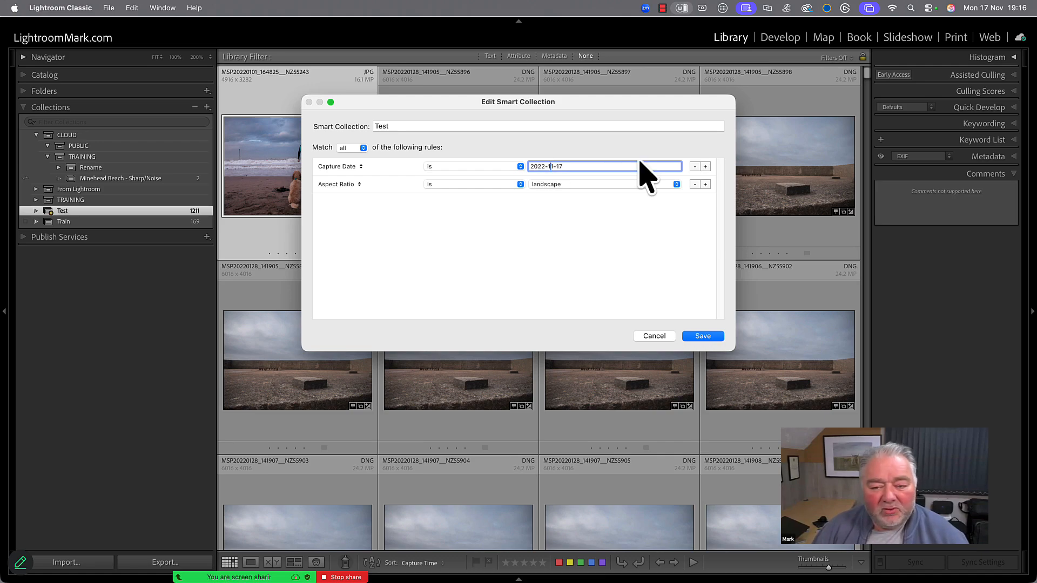
pyautogui.press('Right')
pyautogui.press('BackSpace')
pyautogui.press('BackSpace')
pyautogui.write('01')
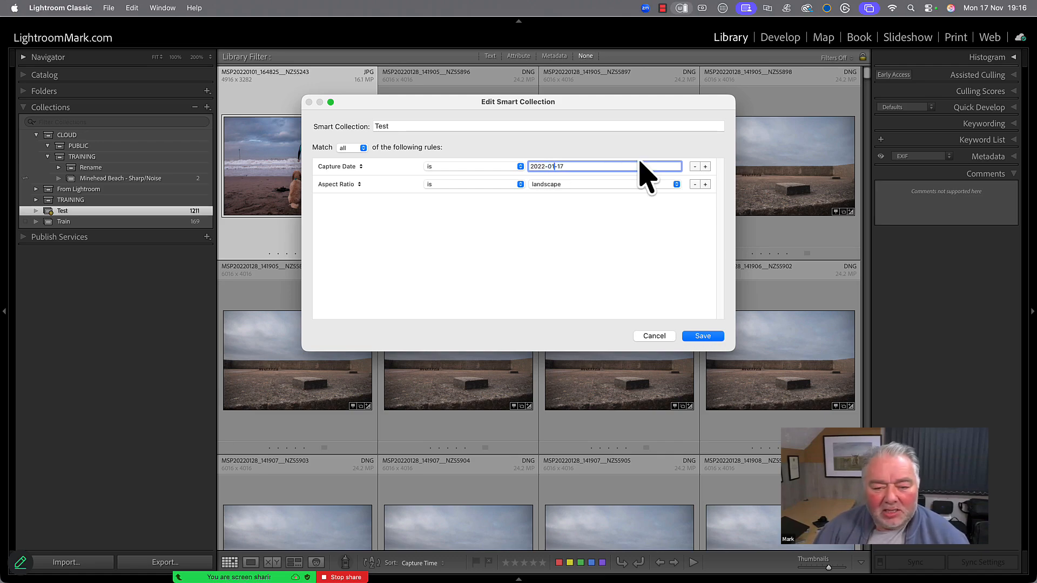
pyautogui.press('Right')
pyautogui.press('Right')
pyautogui.press('Right')
pyautogui.press('BackSpace')
pyautogui.press('BackSpace')
pyautogui.write('01')
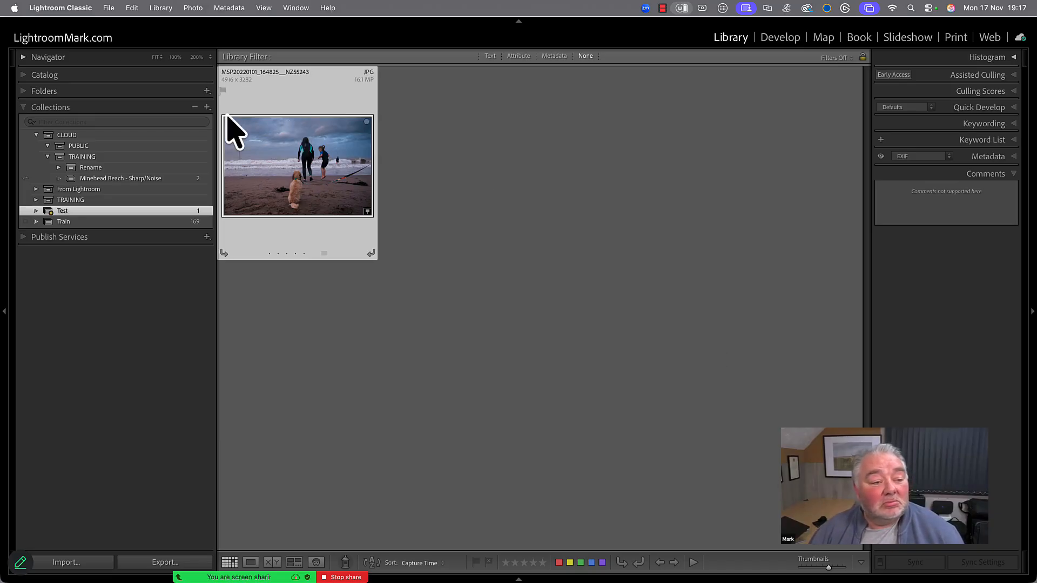
# Step: Look at the beach photo among its neighbours in the Images folder, and return to the collections list
pyautogui.click(24, 92)
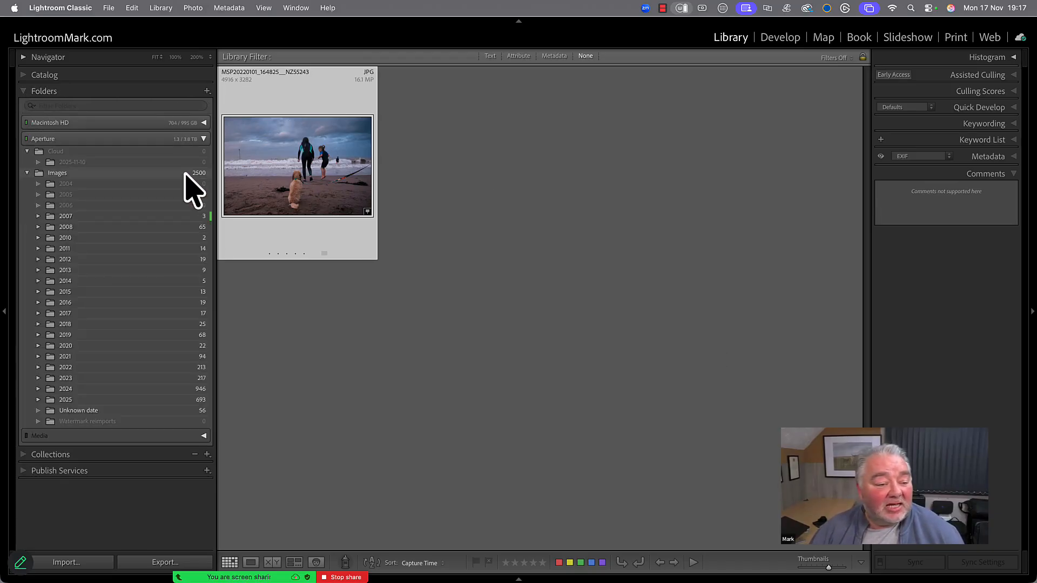
pyautogui.click(186, 173)
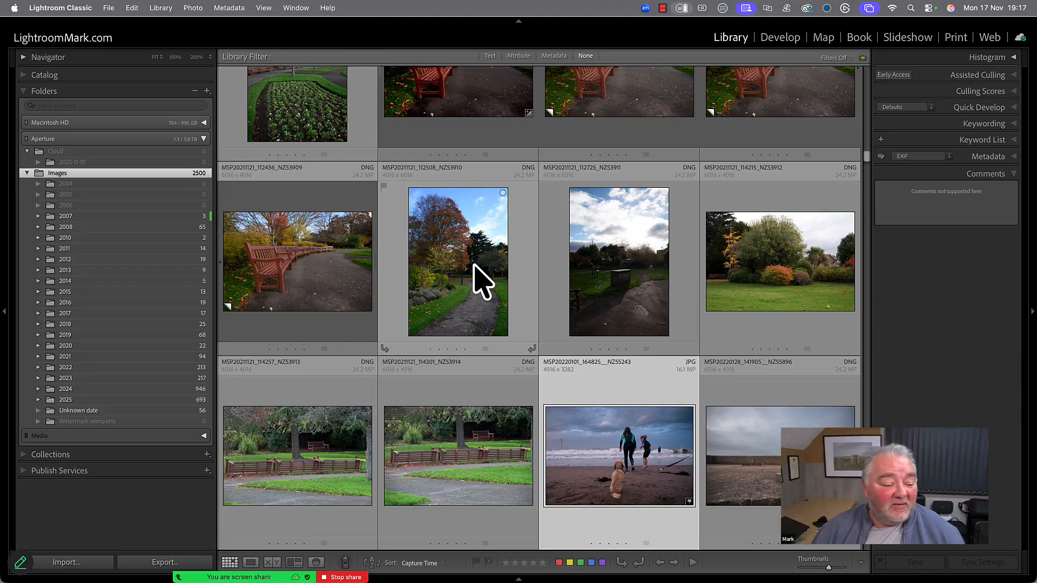
pyautogui.click(185, 456)
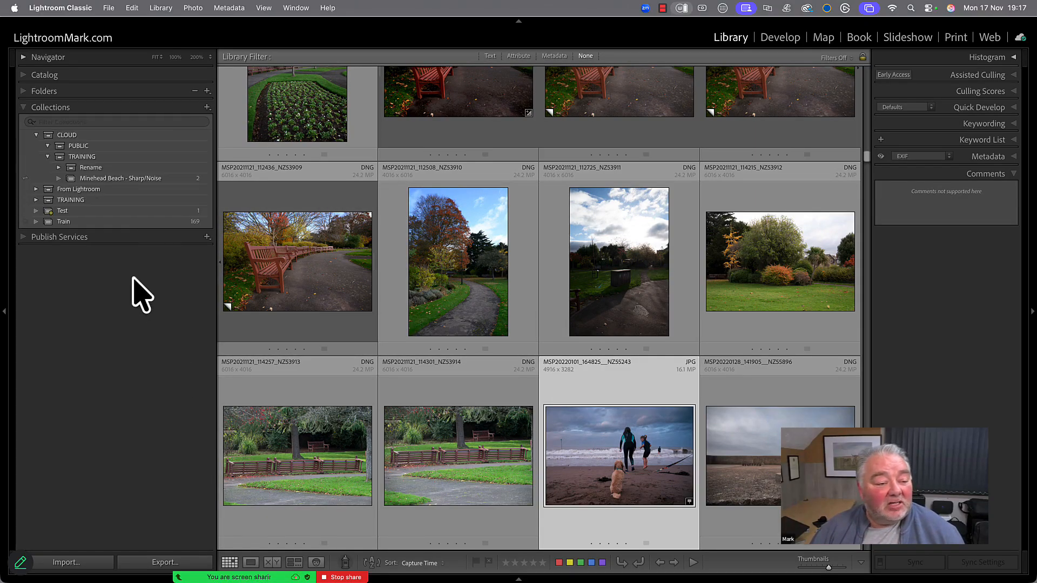
# Step: Review the Test collection's rules without changing them, and view its photo enlarged before returning to the grid
pyautogui.doubleClick(102, 211)
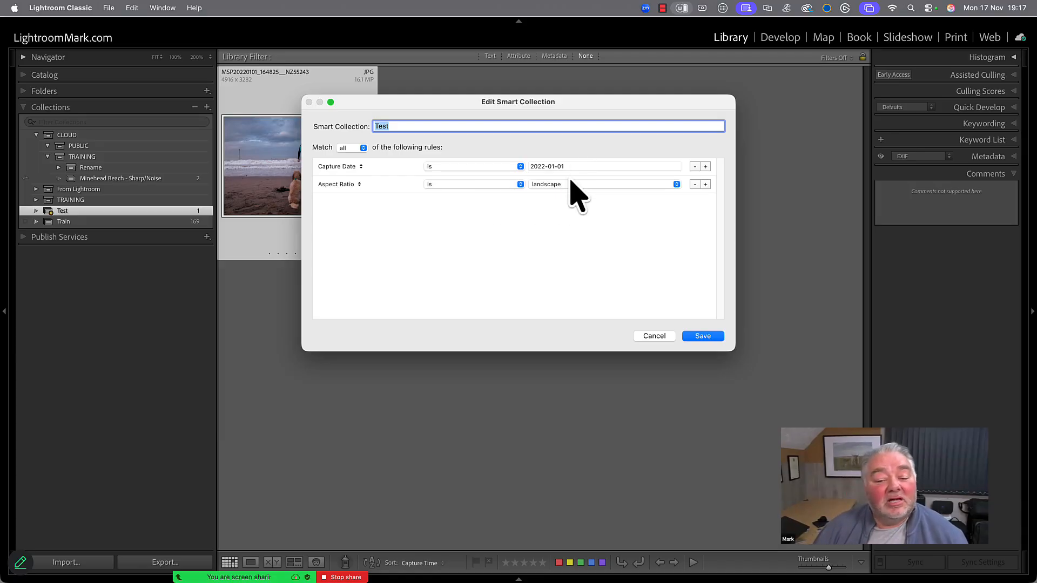
pyautogui.click(646, 338)
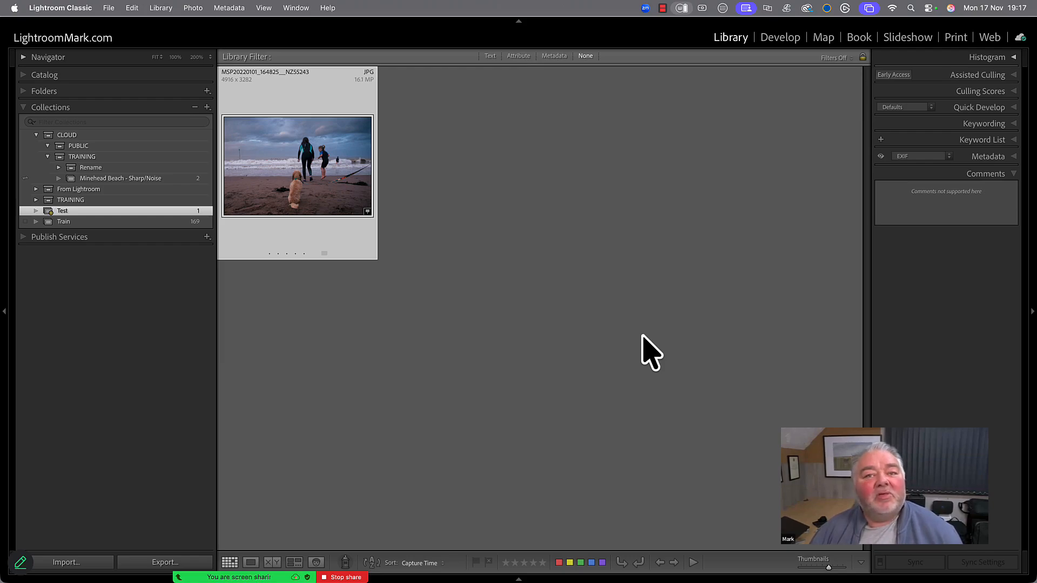
pyautogui.doubleClick(288, 153)
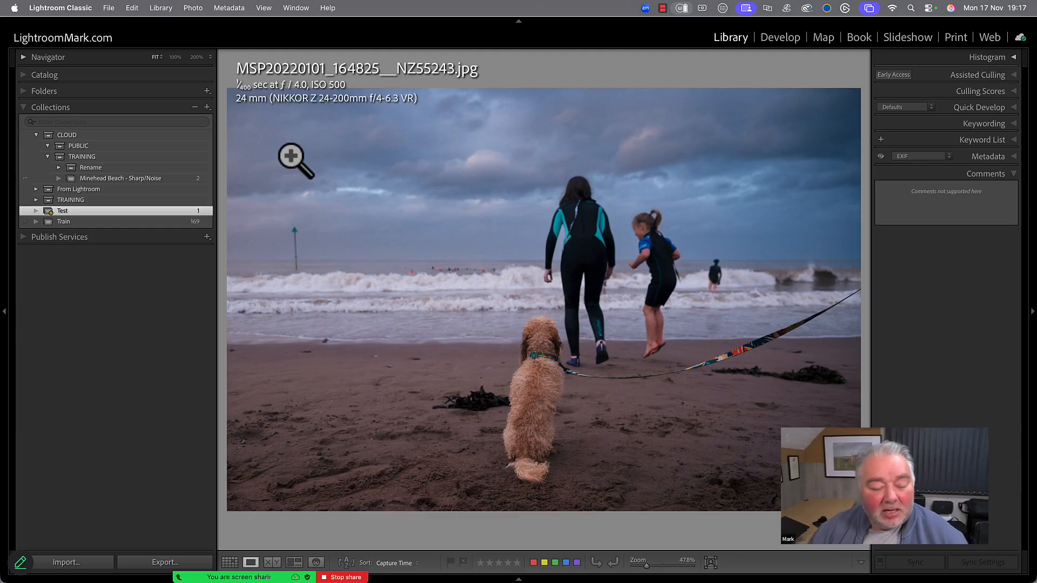
pyautogui.doubleClick(290, 156)
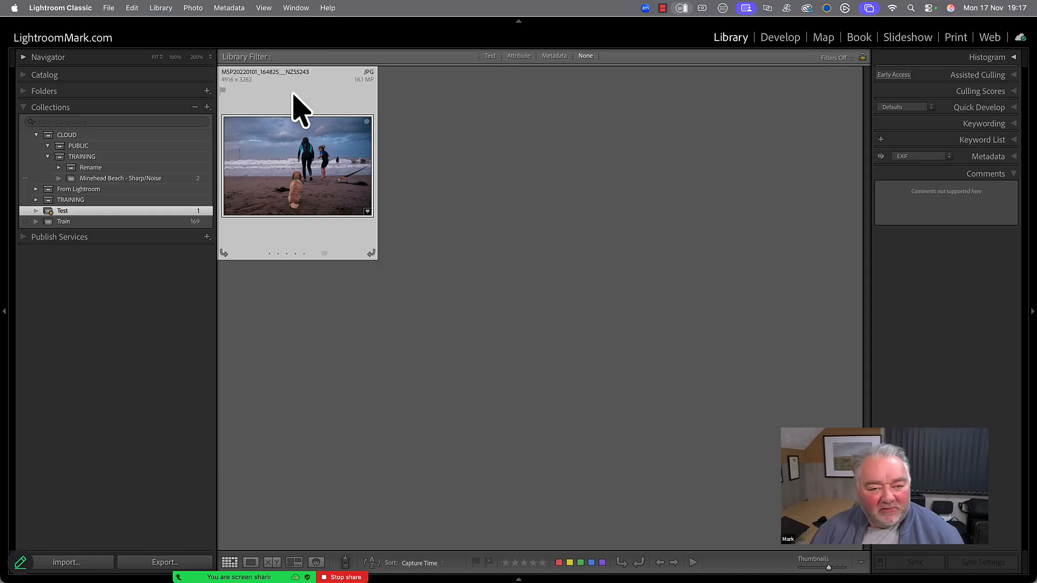
# Step: Toggle the library filter bar off and on, and show its Metadata filter columns for the Test collection
pyautogui.press('\\')
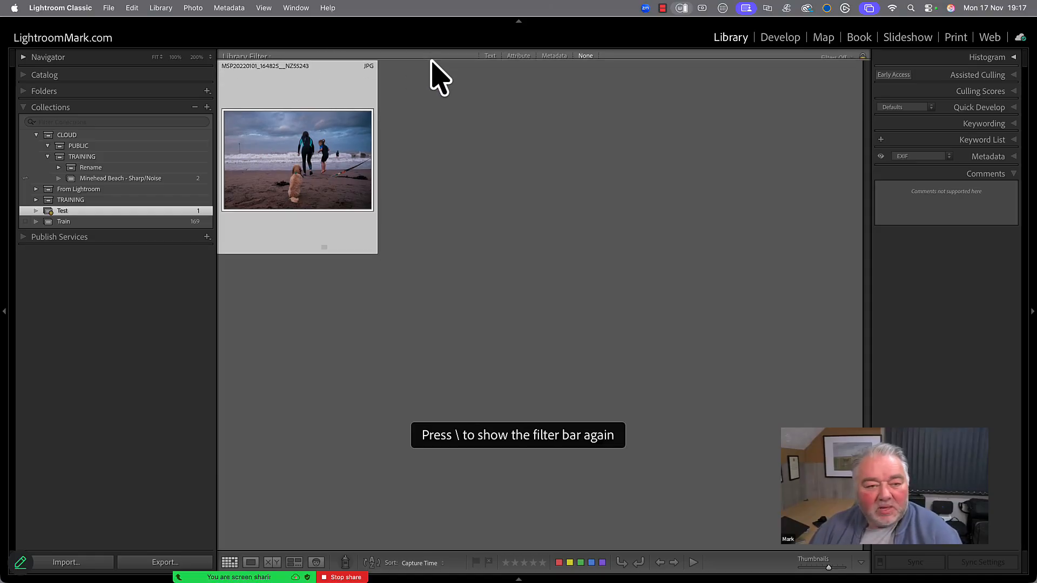
pyautogui.press('\\')
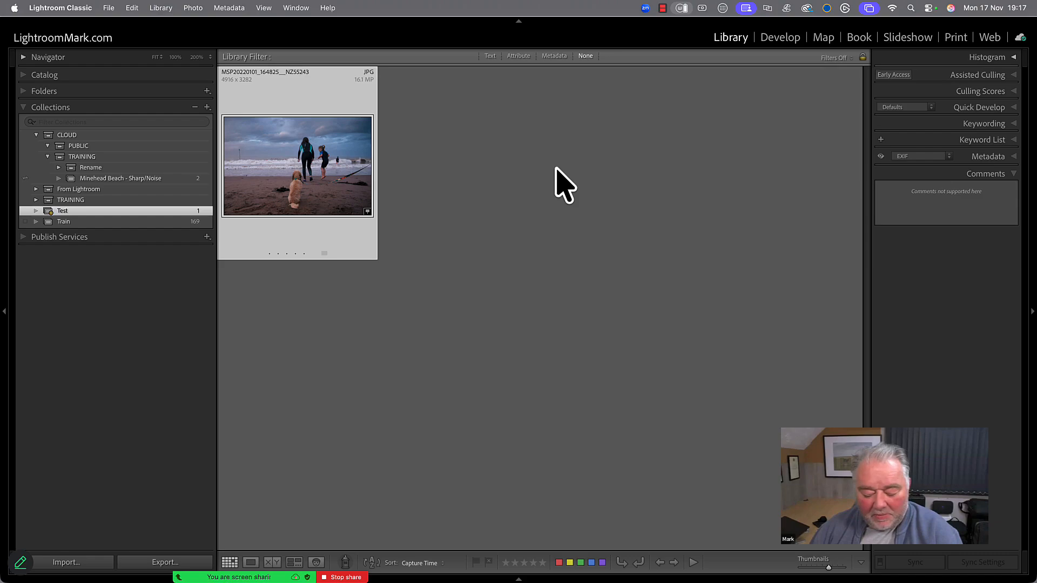
pyautogui.press('\\')
pyautogui.press('\\')
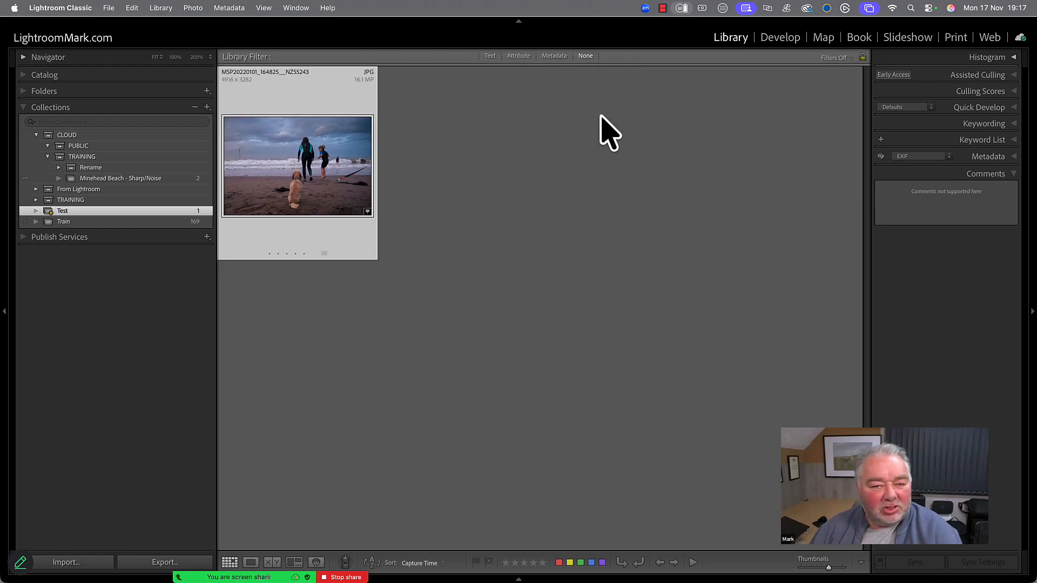
pyautogui.click(554, 58)
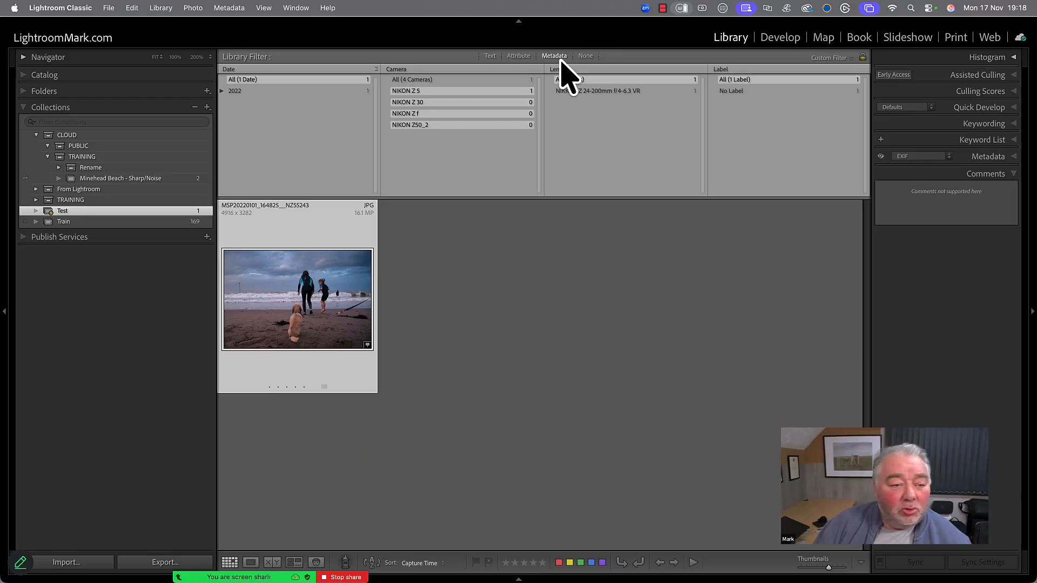
# Step: Examine the criteria available for the Date, Camera, Lens and Label columns of the metadata filter
pyautogui.click(228, 70)
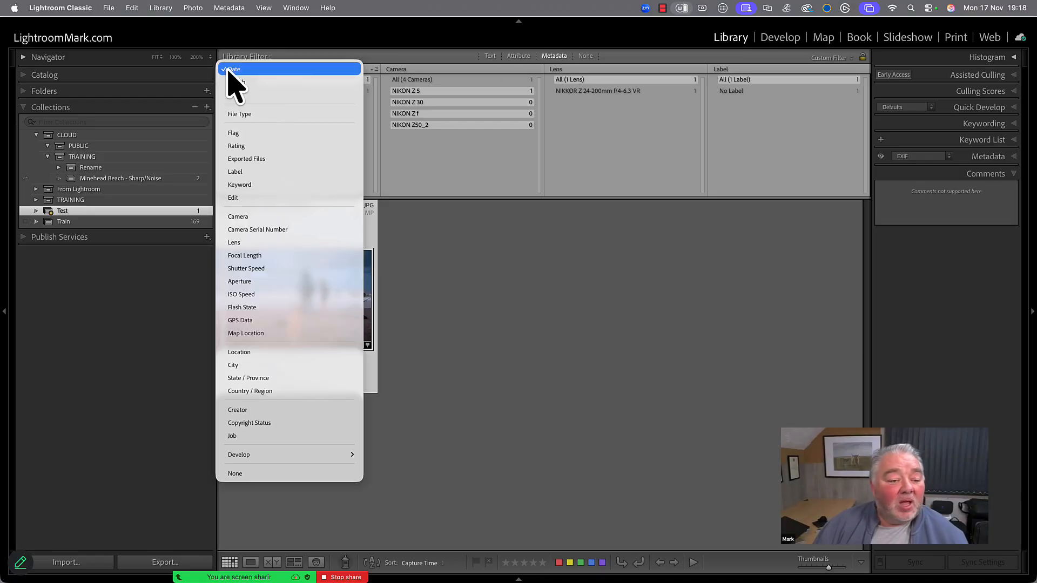
pyautogui.click(370, 70)
pyautogui.click(396, 70)
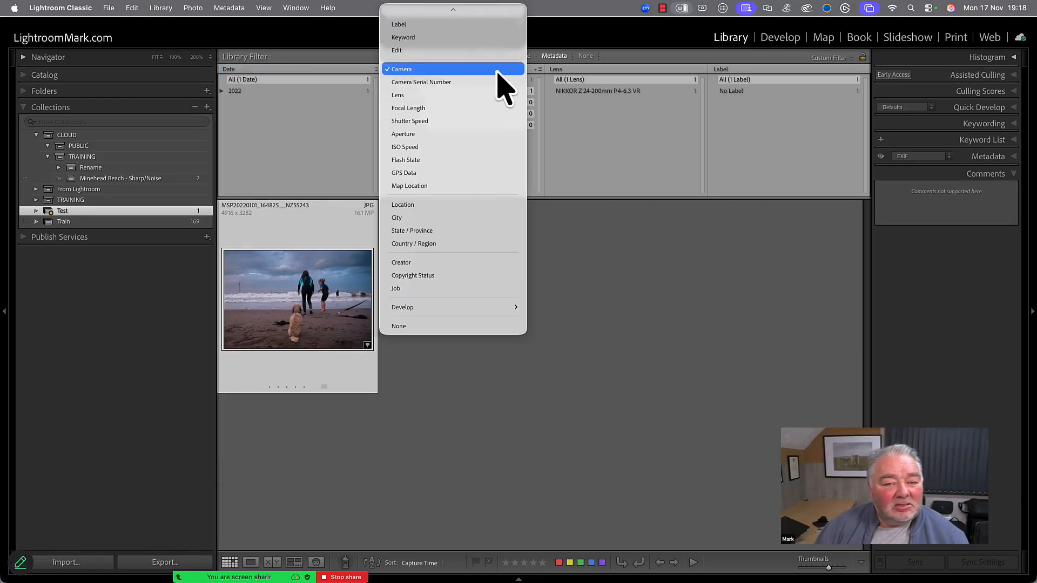
pyautogui.click(562, 71)
pyautogui.click(561, 71)
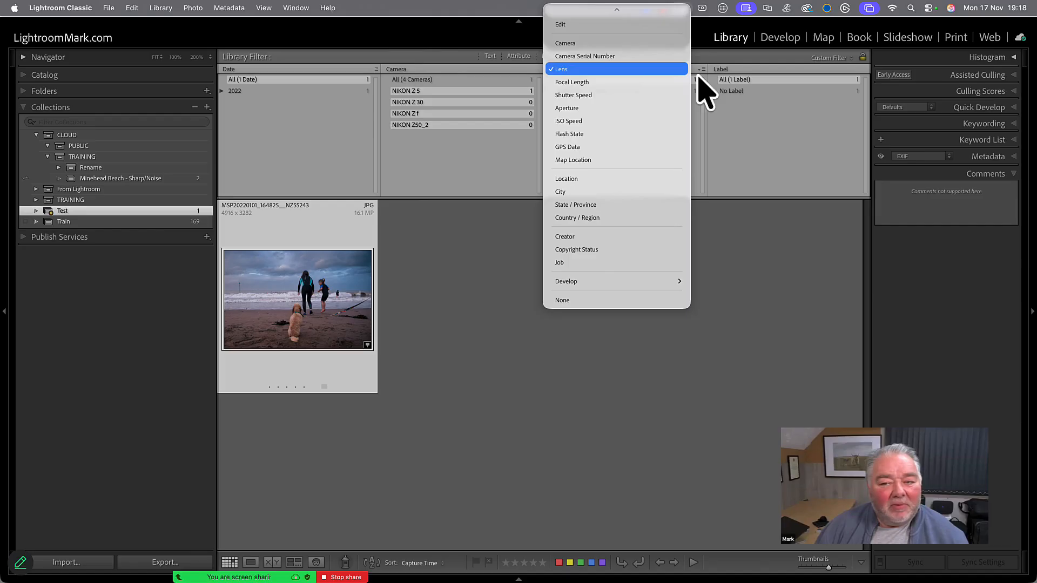
pyautogui.click(747, 70)
pyautogui.click(739, 73)
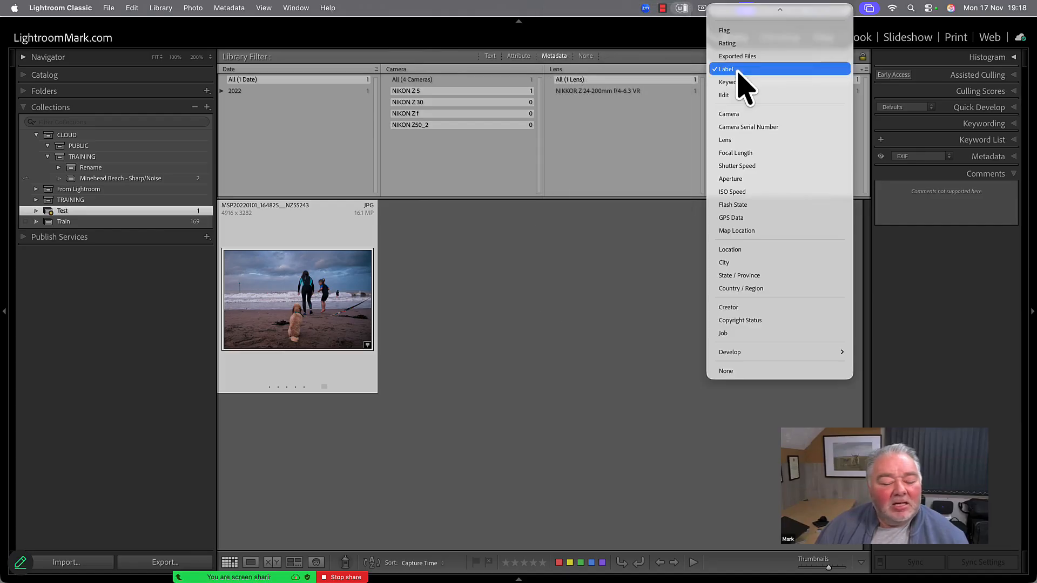
pyautogui.click(252, 69)
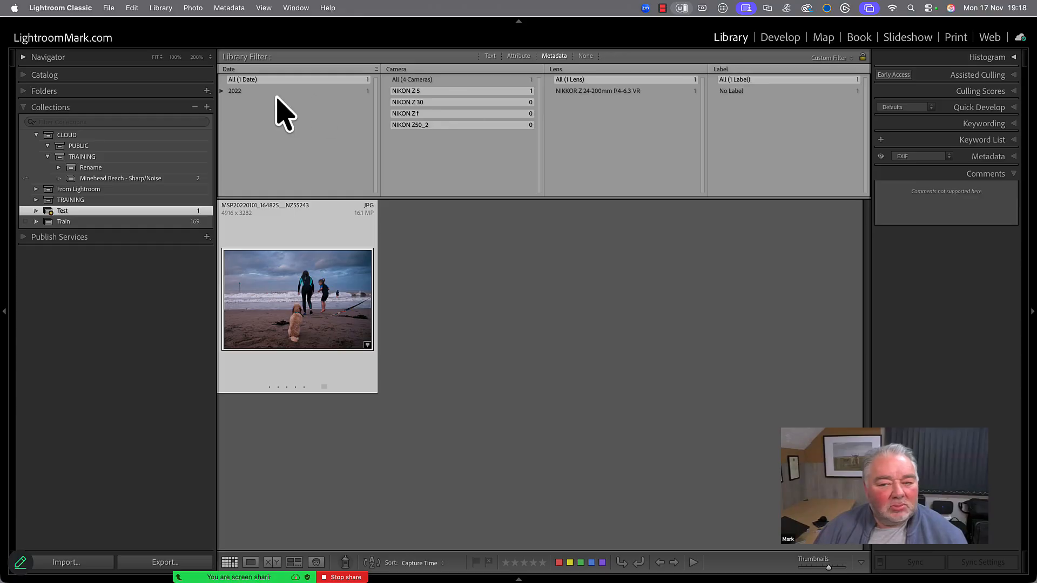
# Step: Examine the filter presets and the Label column's add and remove options, hiding the side panels meanwhile
pyautogui.click(851, 58)
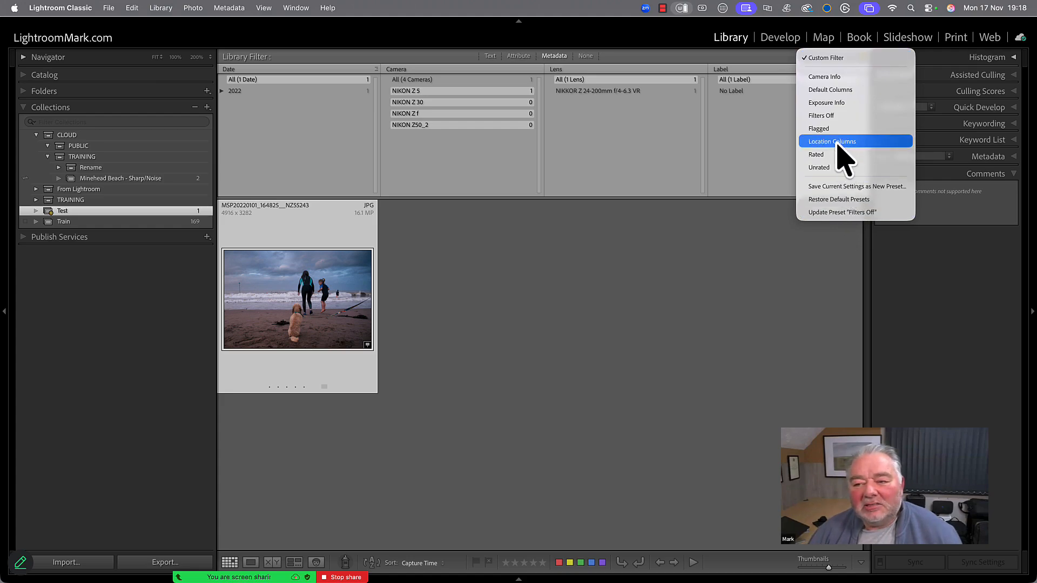
pyautogui.click(802, 60)
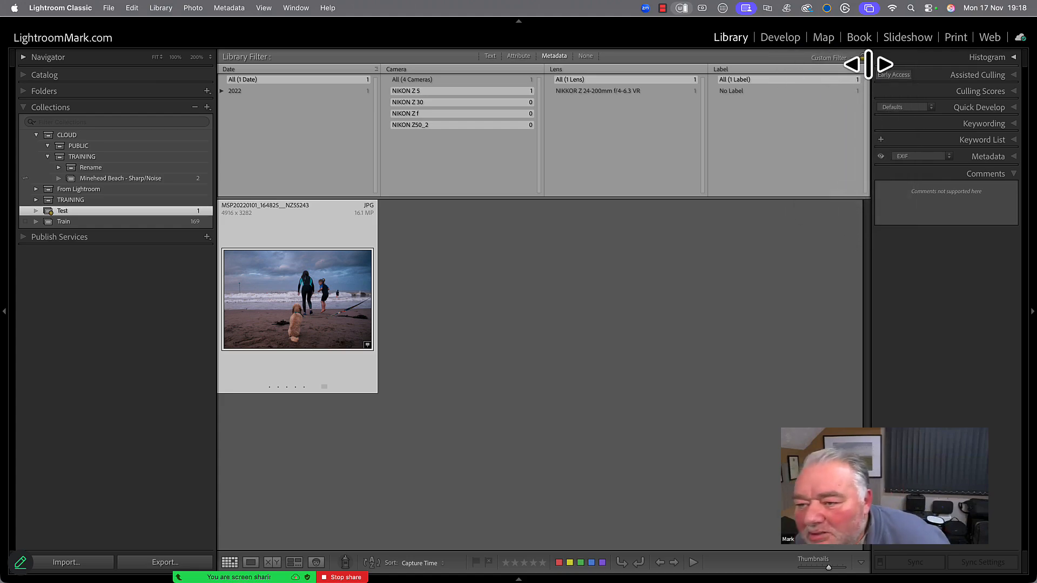
pyautogui.press('Tab')
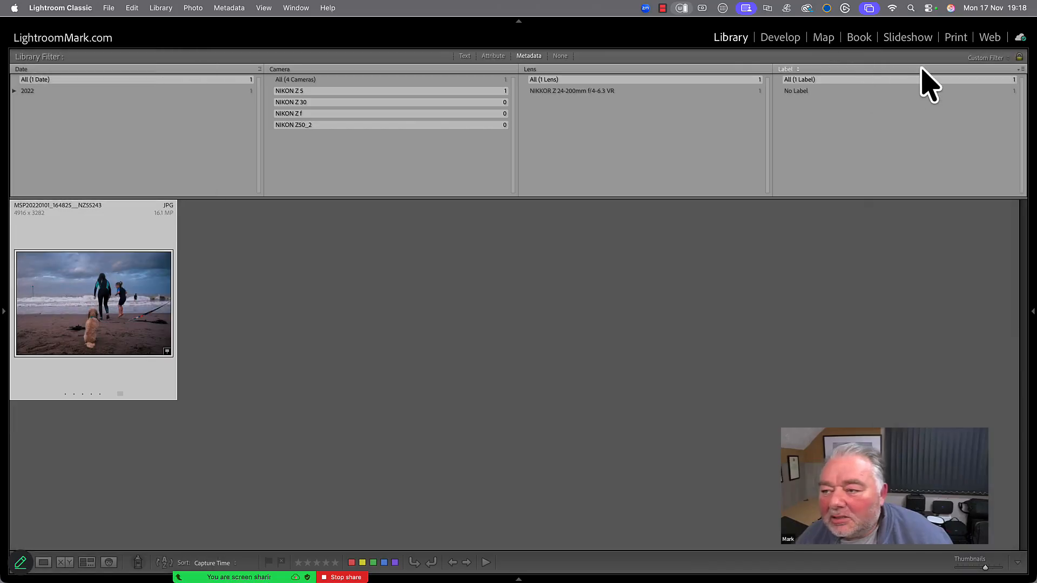
pyautogui.click(1006, 58)
pyautogui.click(1006, 57)
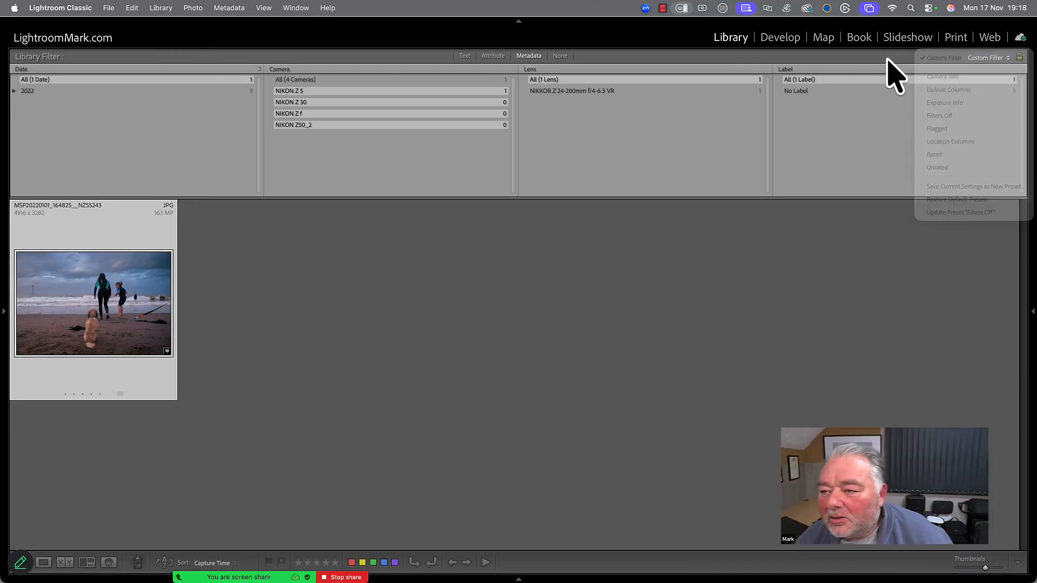
pyautogui.click(1022, 69)
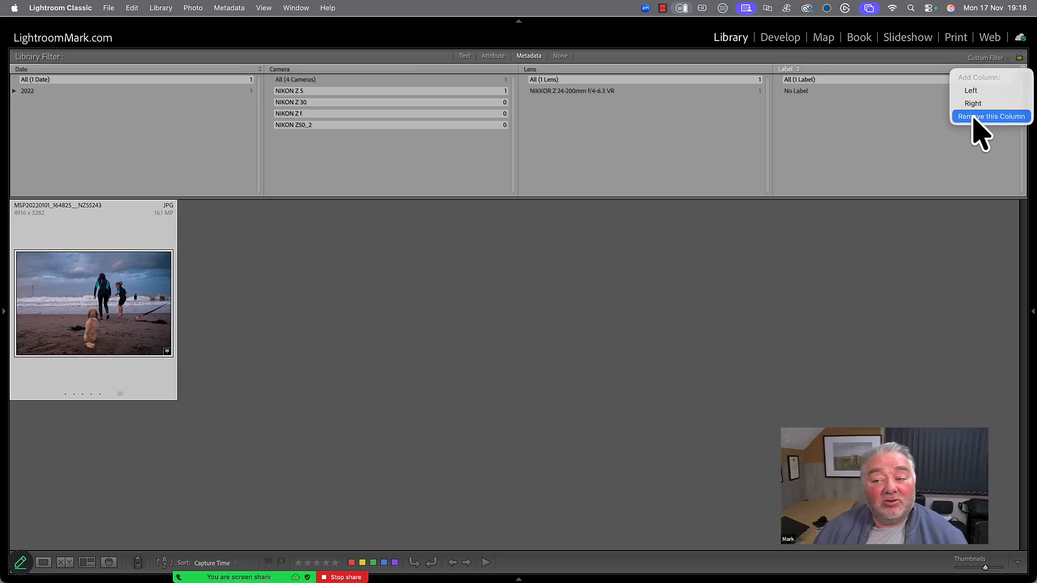
pyautogui.click(855, 67)
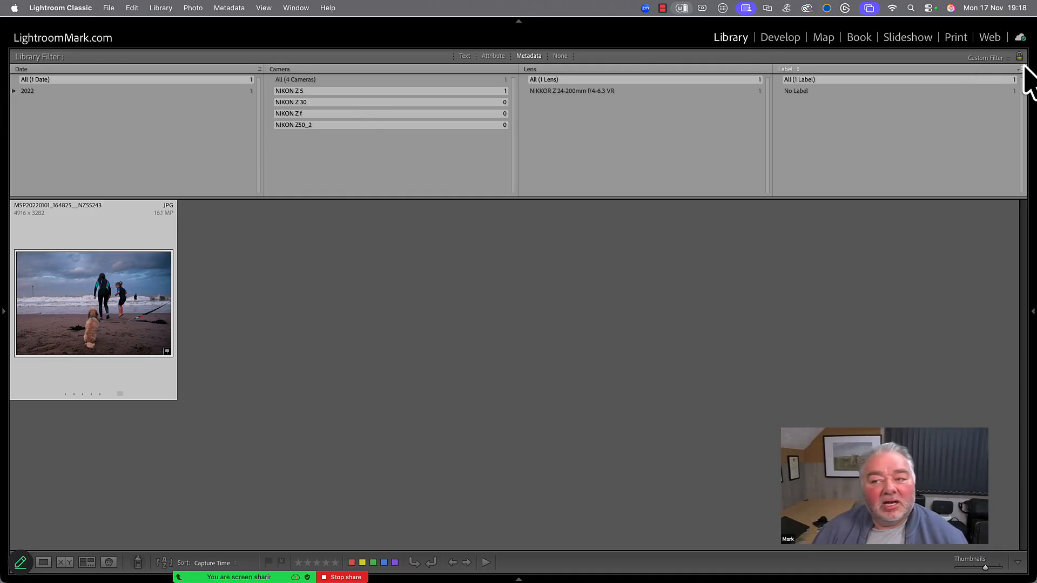
pyautogui.press('Tab')
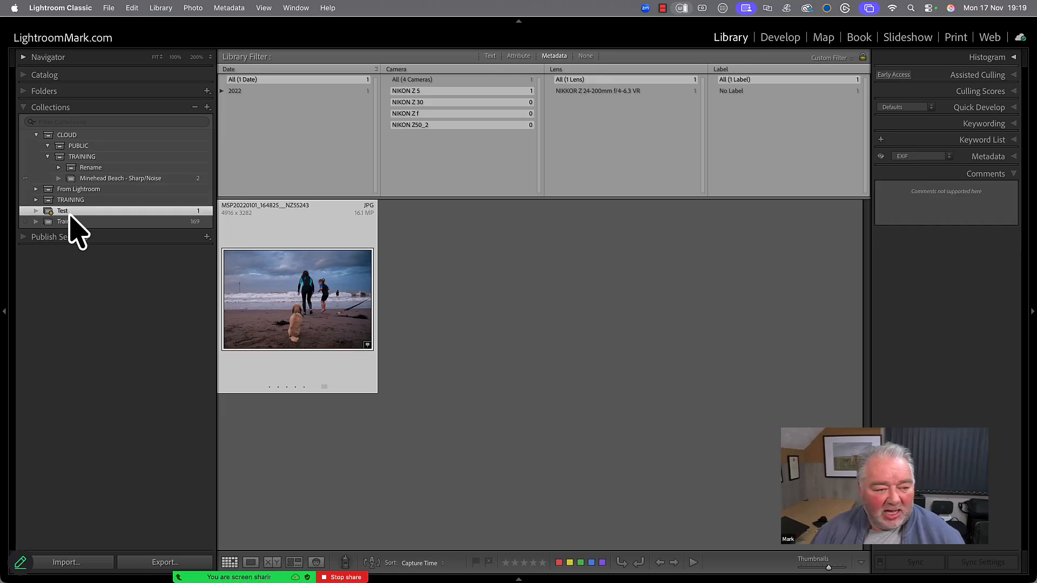
# Step: Hide the side panels and filter by 2022, January, 1 - Saturday, camera NIKON Z 5 and lens NIKKOR Z 24-200mm f/4-6.3 VR
pyautogui.press('Tab')
pyautogui.click(35, 92)
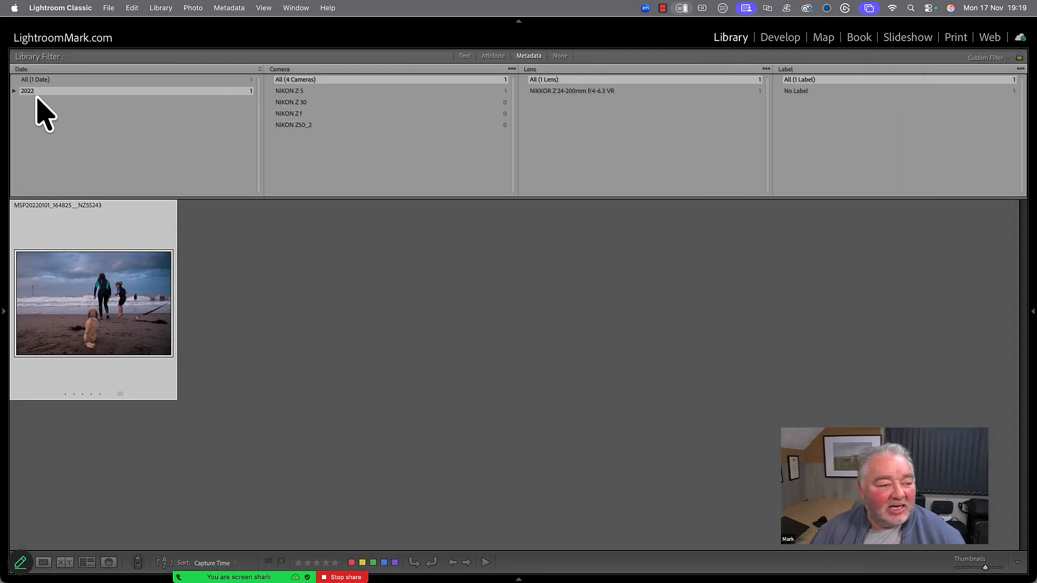
pyautogui.click(14, 91)
pyautogui.click(37, 102)
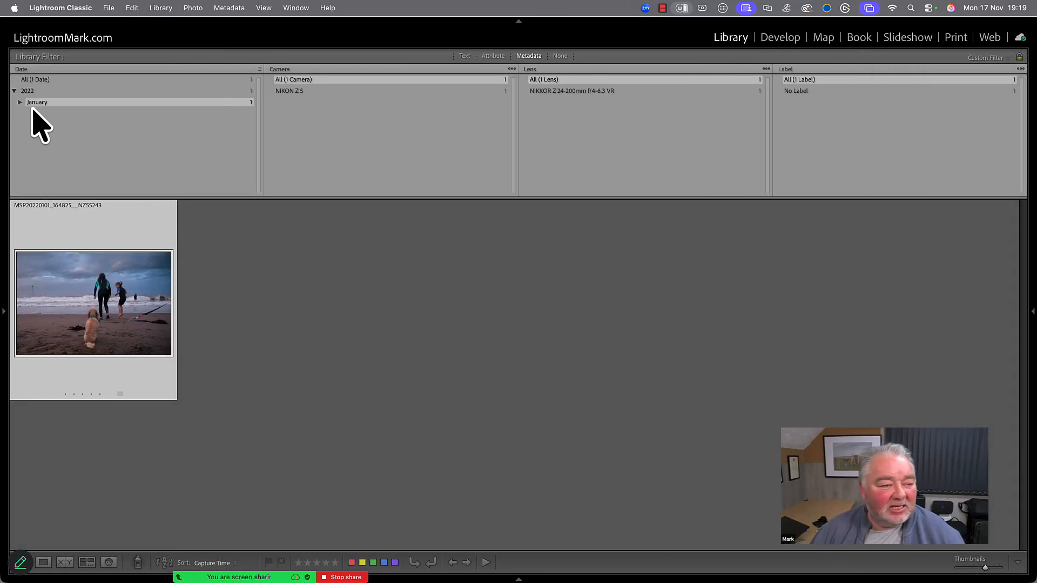
pyautogui.click(20, 102)
pyautogui.click(60, 112)
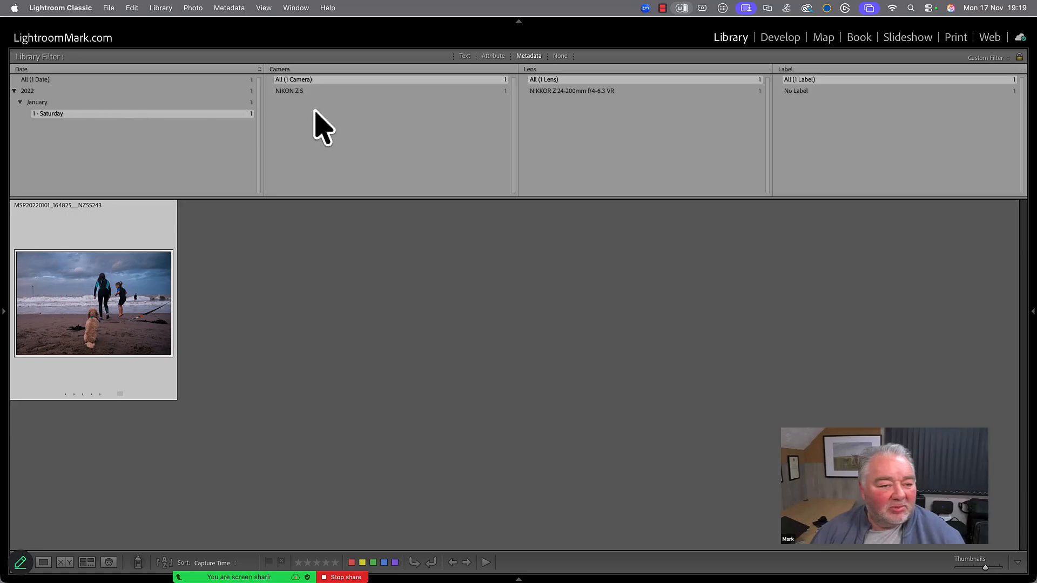
pyautogui.click(294, 91)
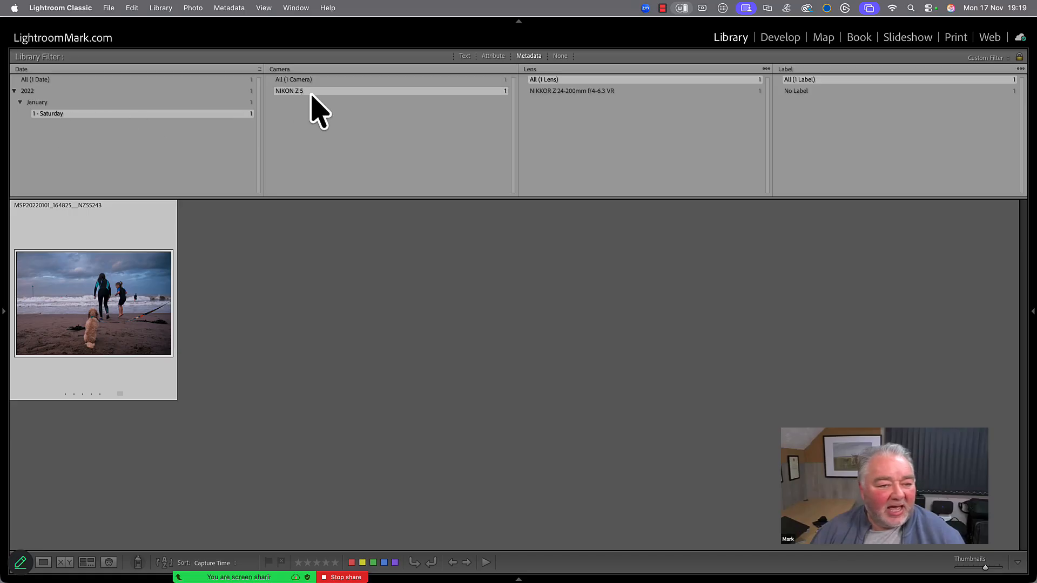
pyautogui.click(563, 92)
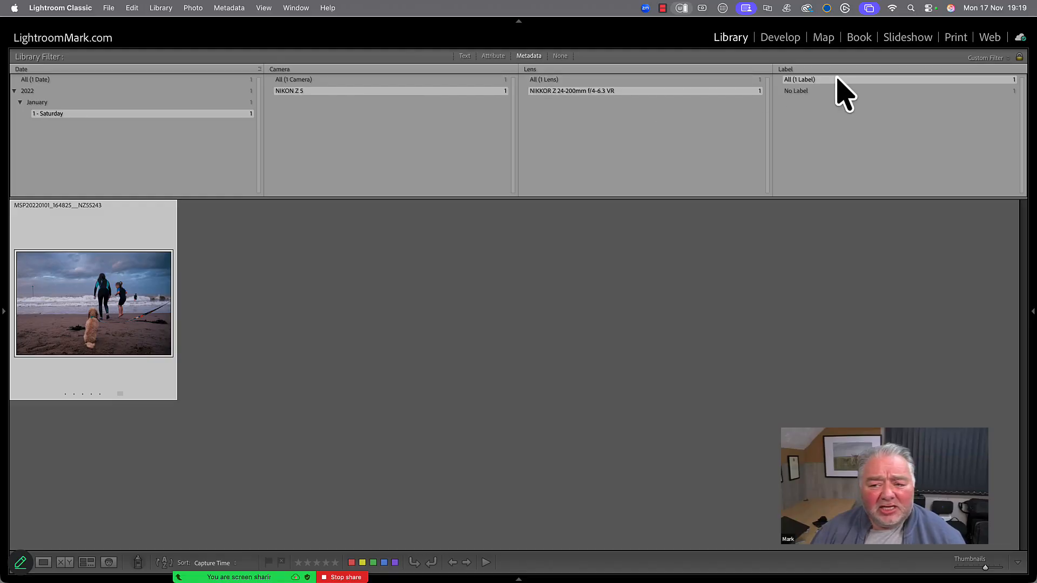
# Step: Switch the photo source from the Test collection to the Images folder and hide the side panel again
pyautogui.click(788, 69)
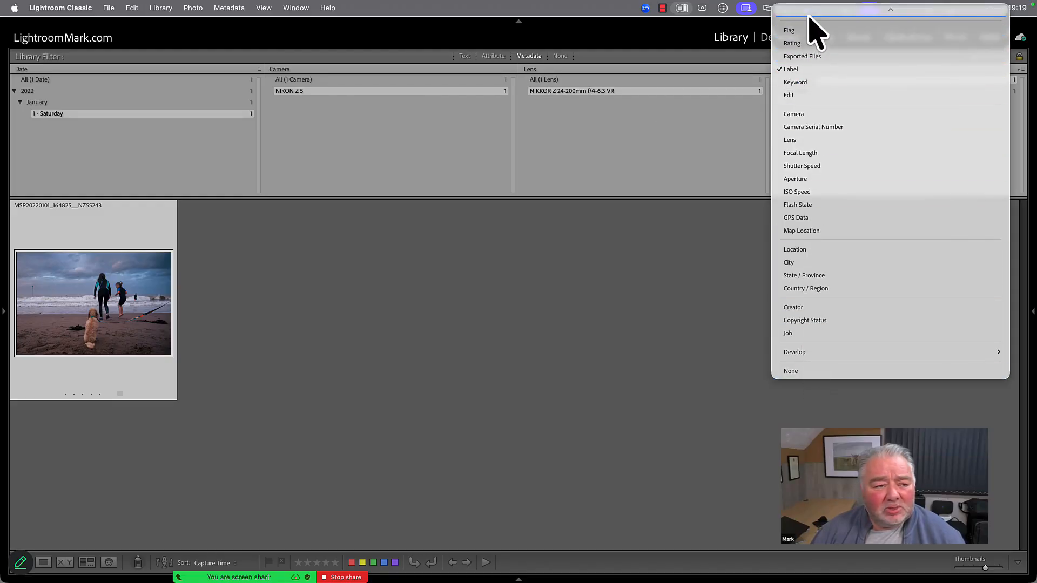
pyautogui.click(1, 313)
pyautogui.click(4, 313)
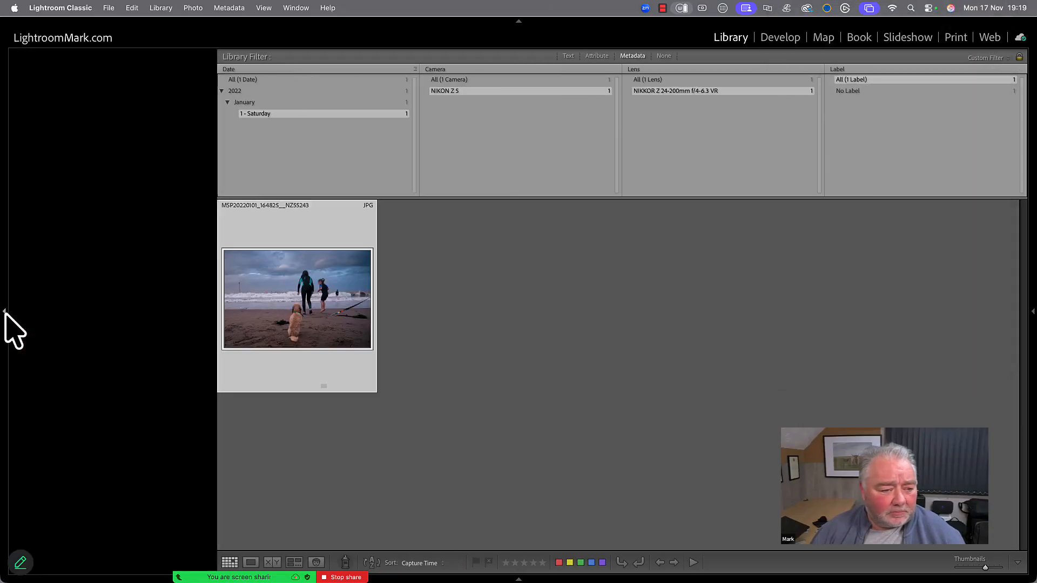
pyautogui.click(25, 91)
pyautogui.click(25, 92)
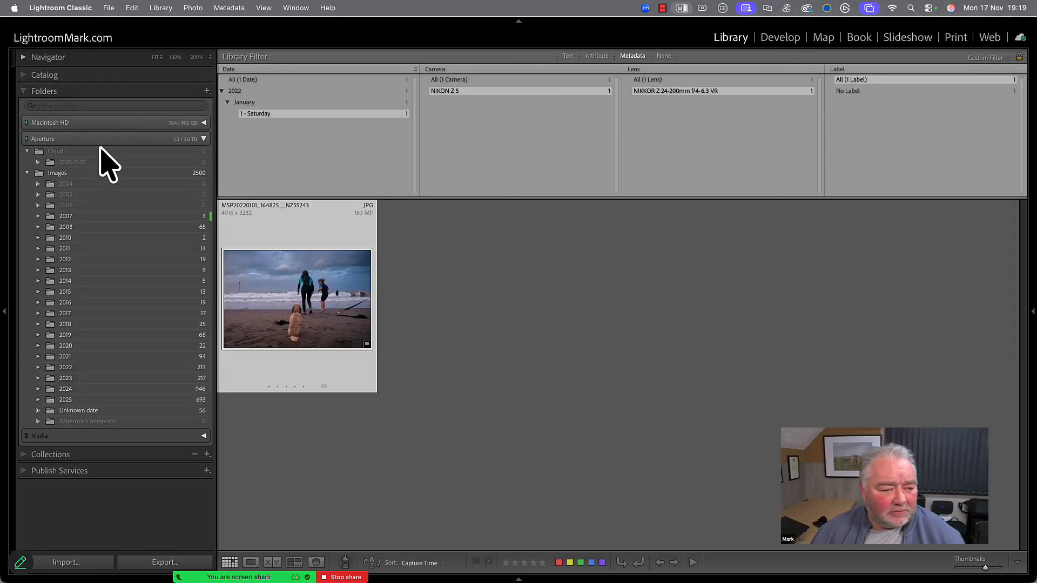
pyautogui.click(76, 173)
pyautogui.click(3, 313)
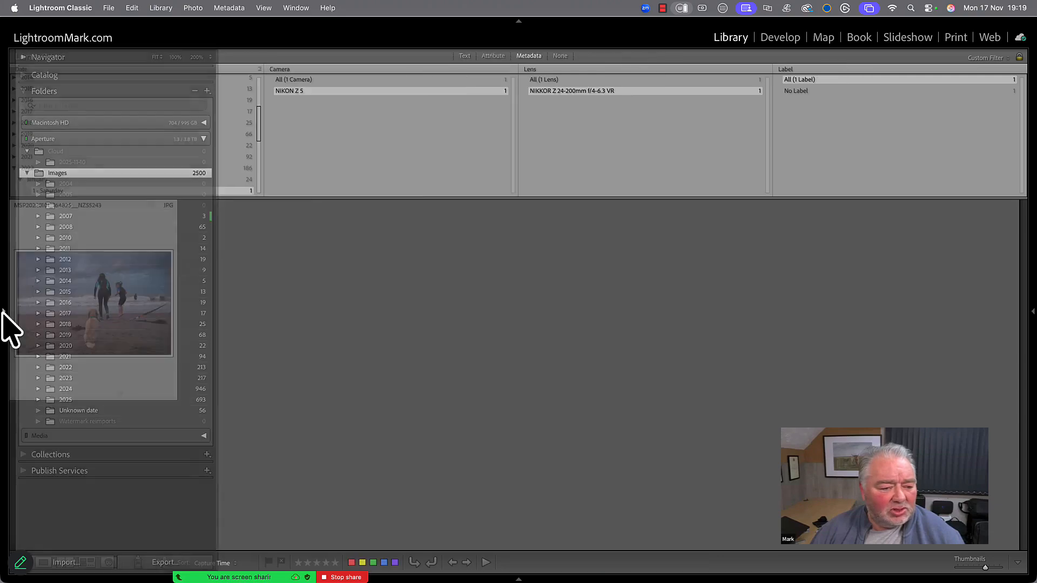
# Step: Filter the Images folder by 2008, December, 28 - Sunday, and change the Camera filter column to Lens
pyautogui.scroll(5, 102, 178)
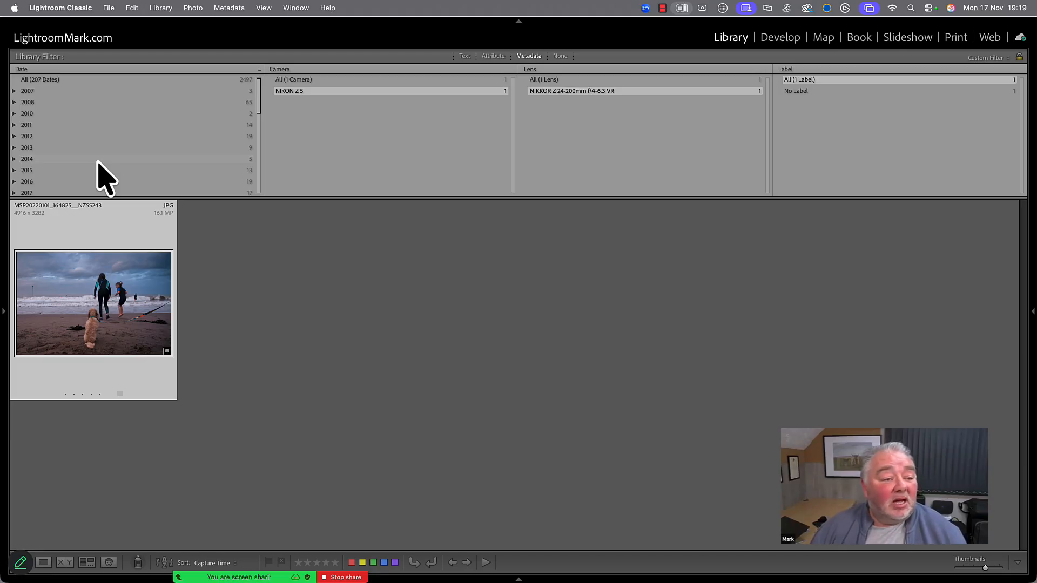
pyautogui.click(48, 102)
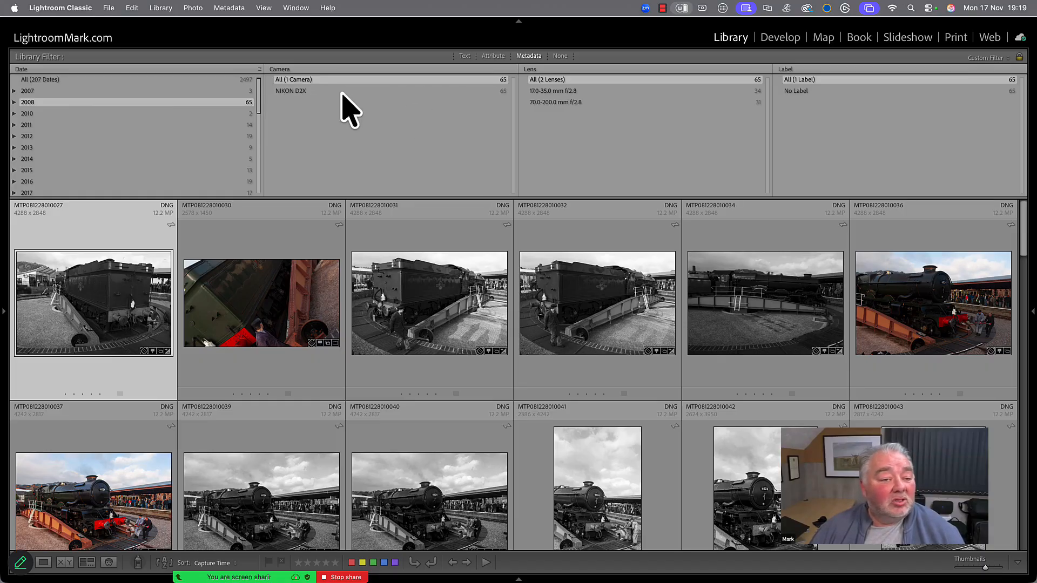
pyautogui.click(281, 70)
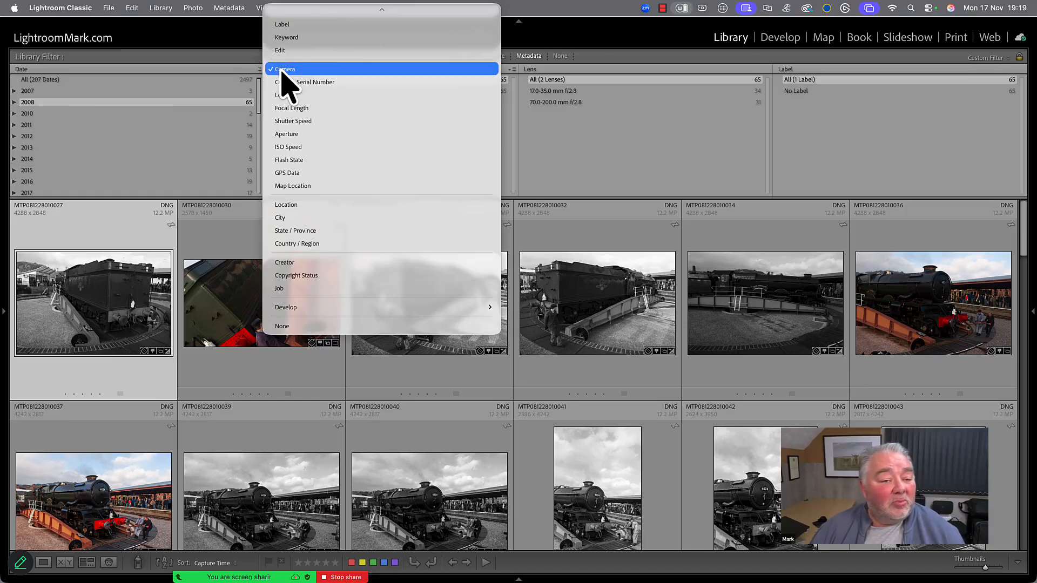
pyautogui.click(319, 97)
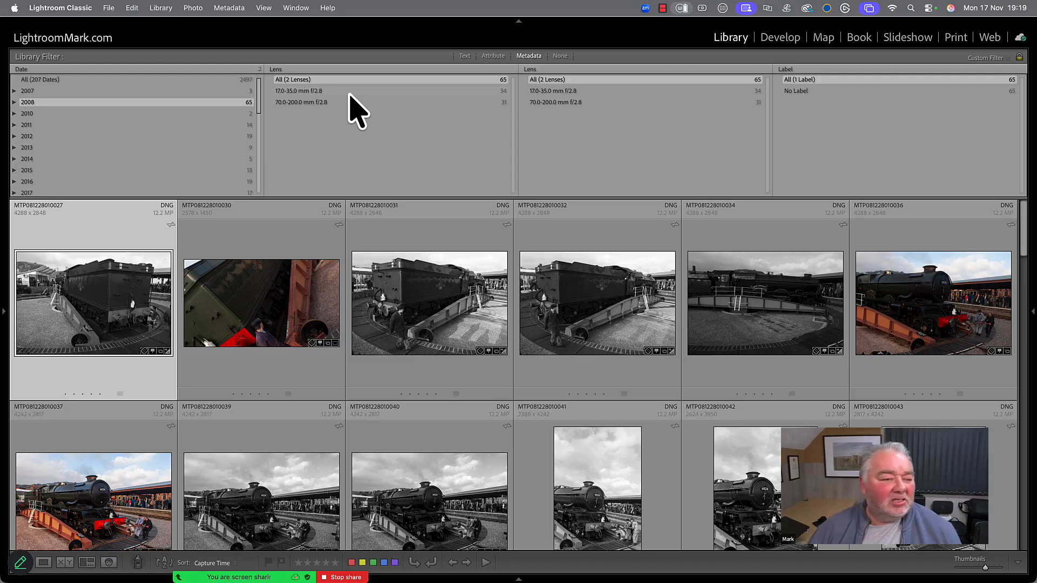
pyautogui.click(14, 103)
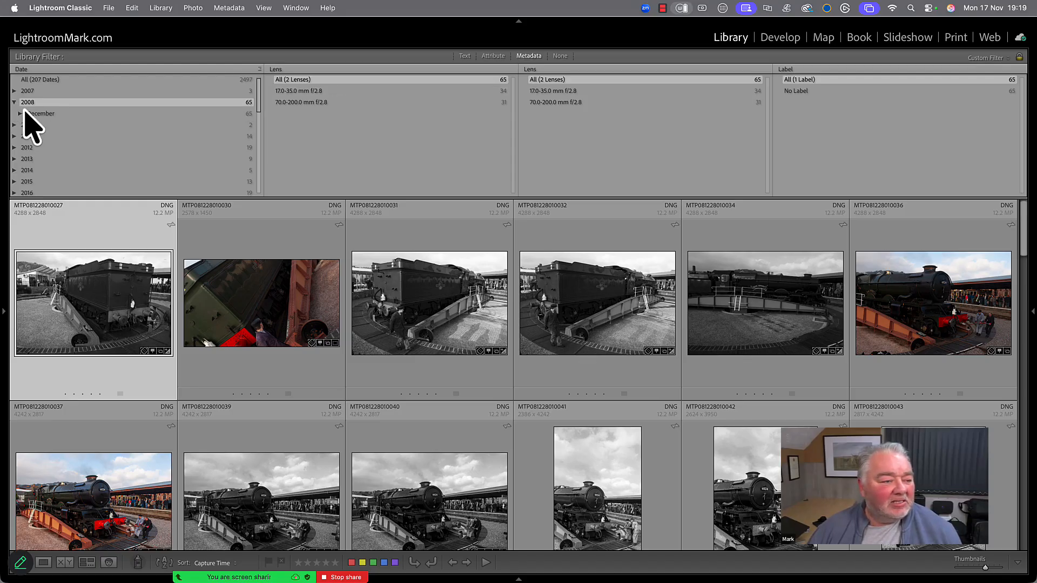
pyautogui.click(69, 125)
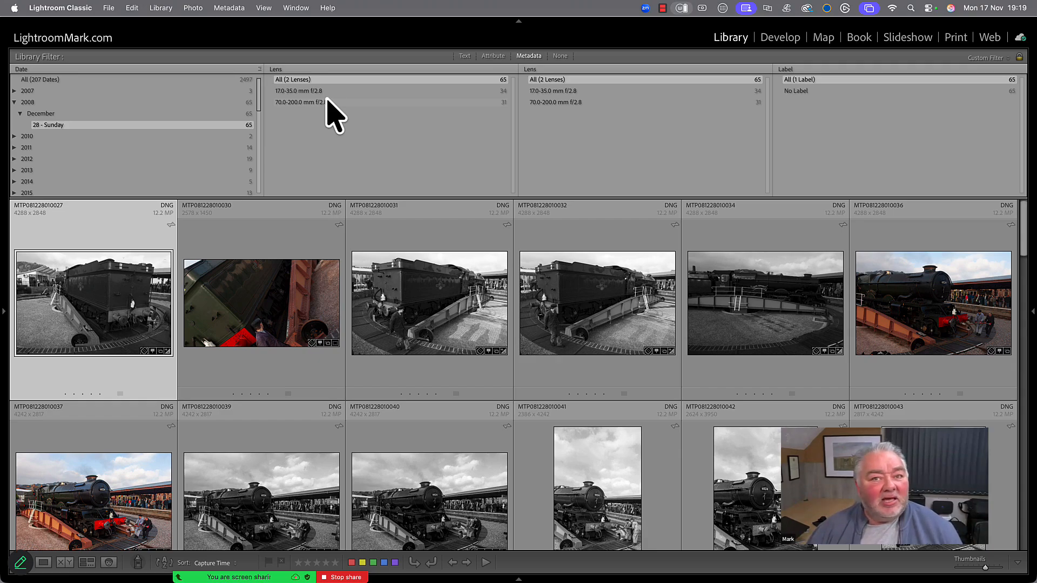
# Step: Filter the 28 December 2008 photos by the 17.0-35.0 mm f/2.8 lens and browse the matching photos
pyautogui.click(4, 314)
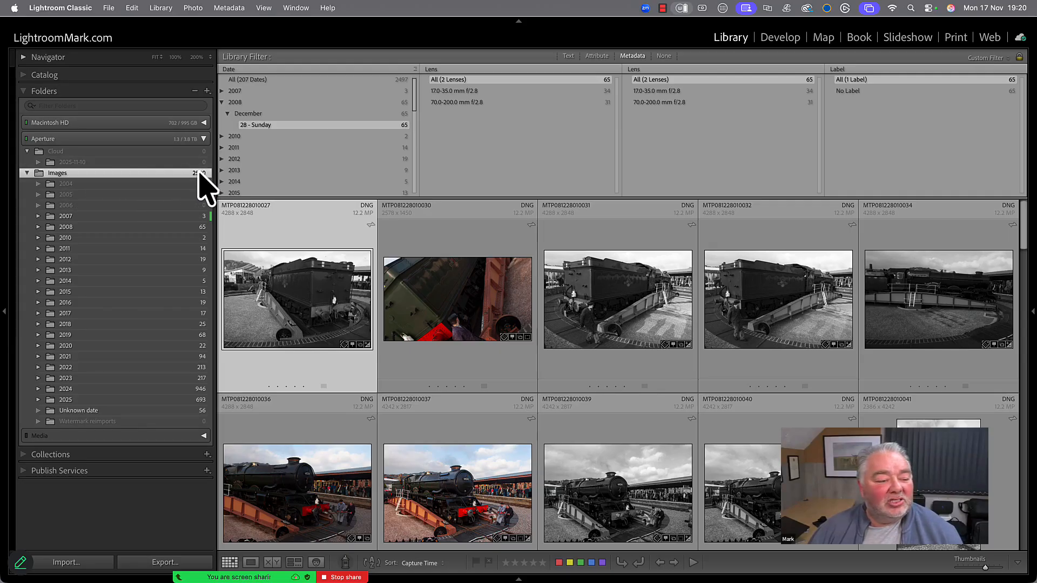
pyautogui.click(5, 318)
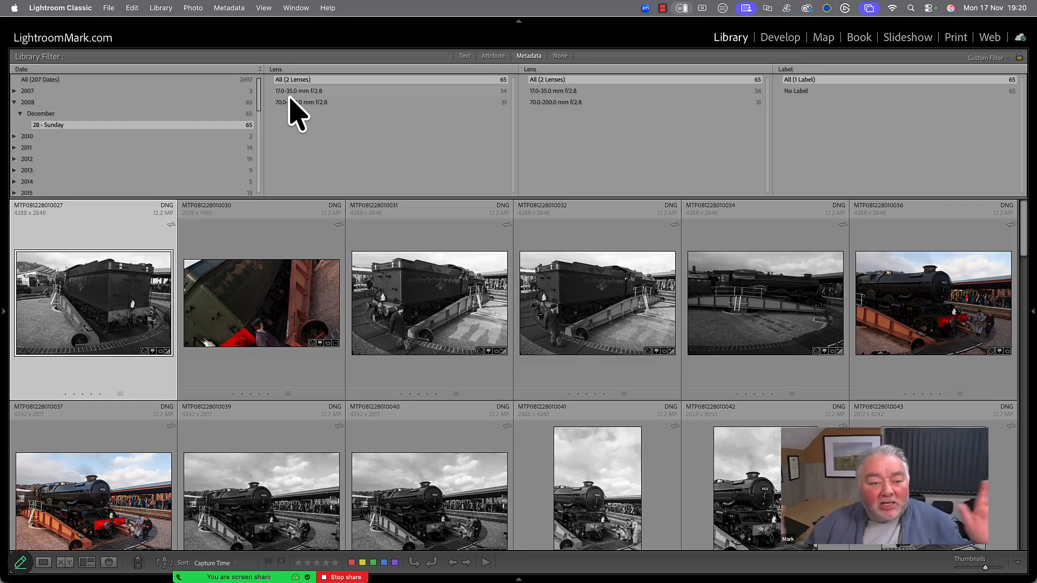
pyautogui.click(288, 70)
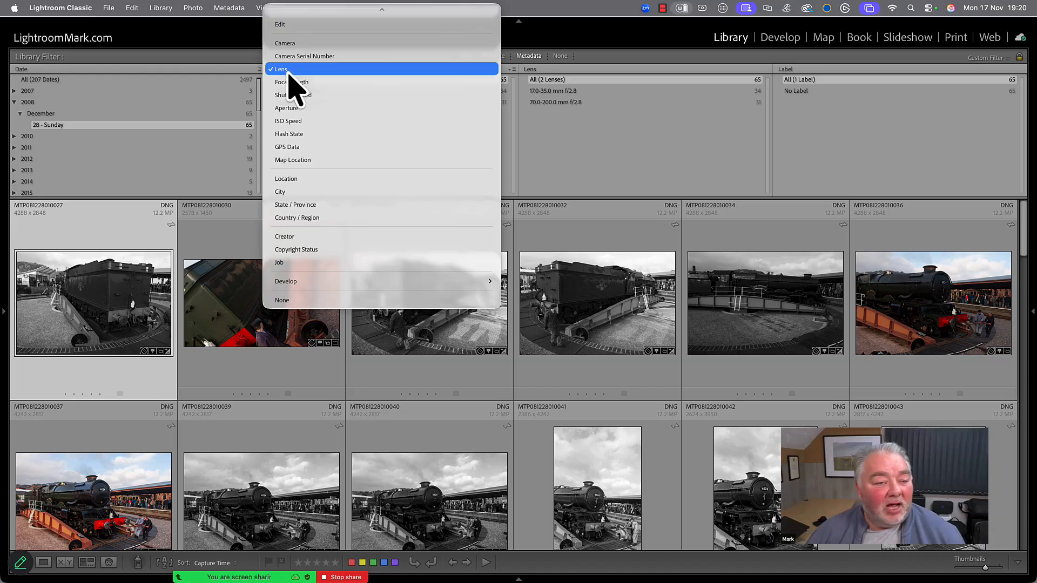
pyautogui.click(287, 70)
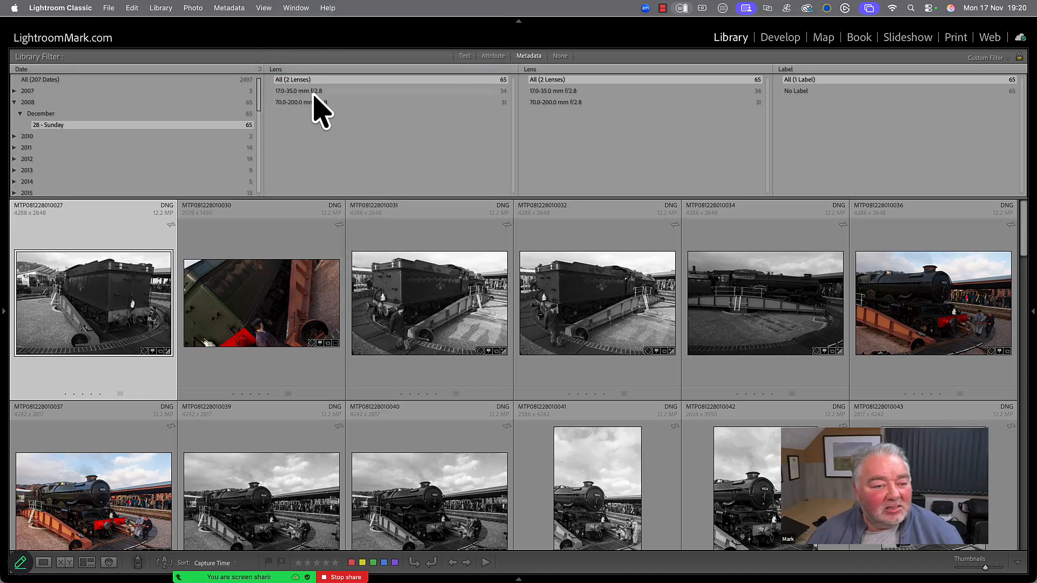
pyautogui.click(314, 92)
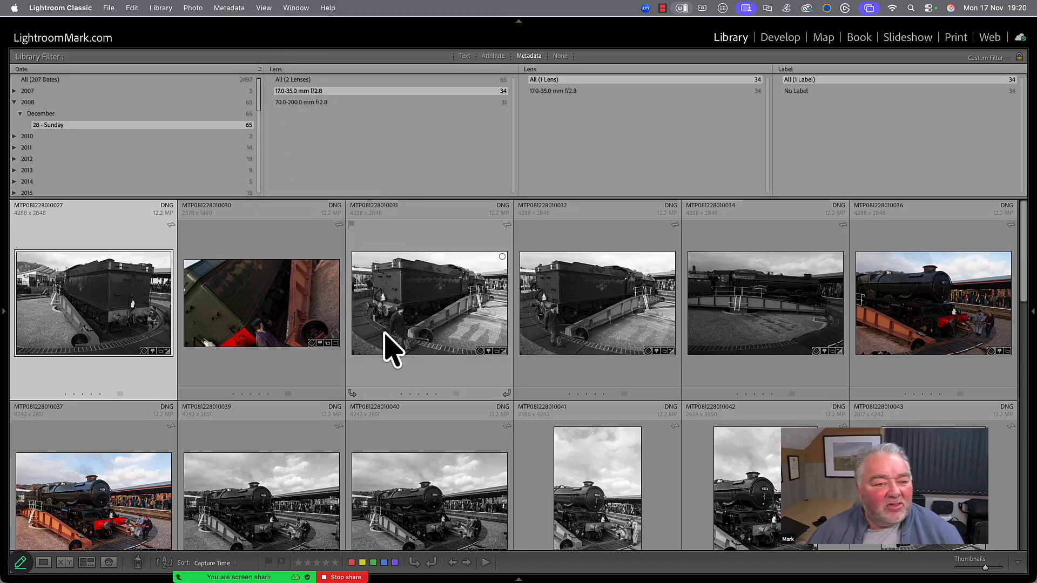
pyautogui.scroll(-6, 387, 347)
pyautogui.scroll(-8, 387, 351)
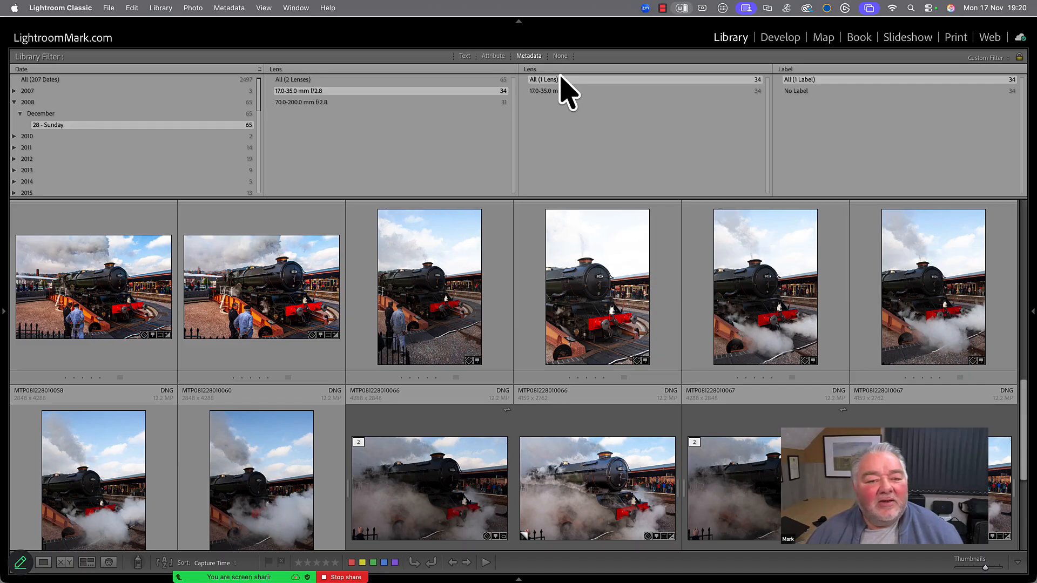
# Step: Change the second Lens column to Aperture, and view the f / 5.3 photo enlarged before returning to the grid
pyautogui.click(541, 71)
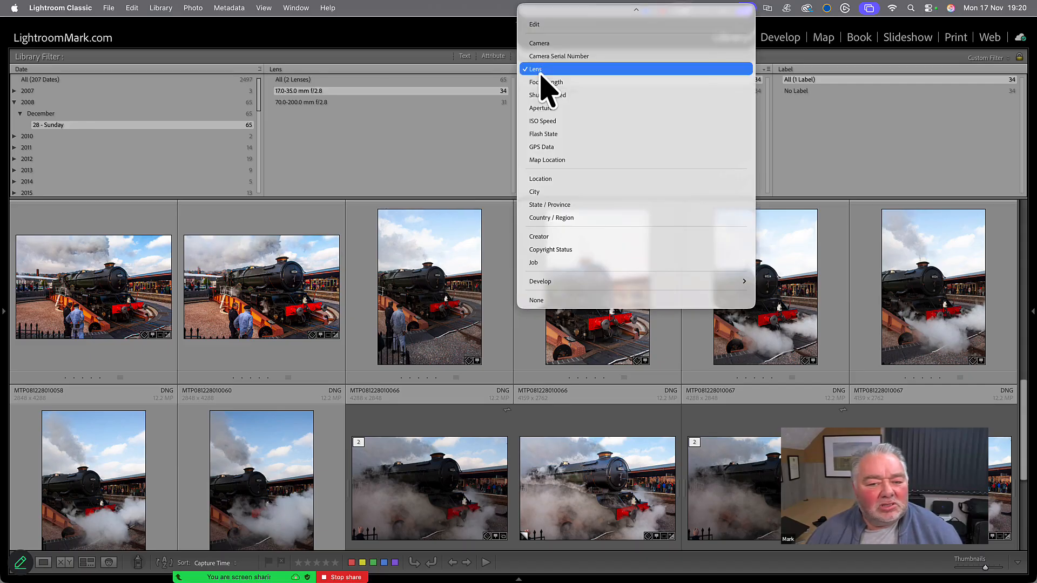
pyautogui.click(556, 123)
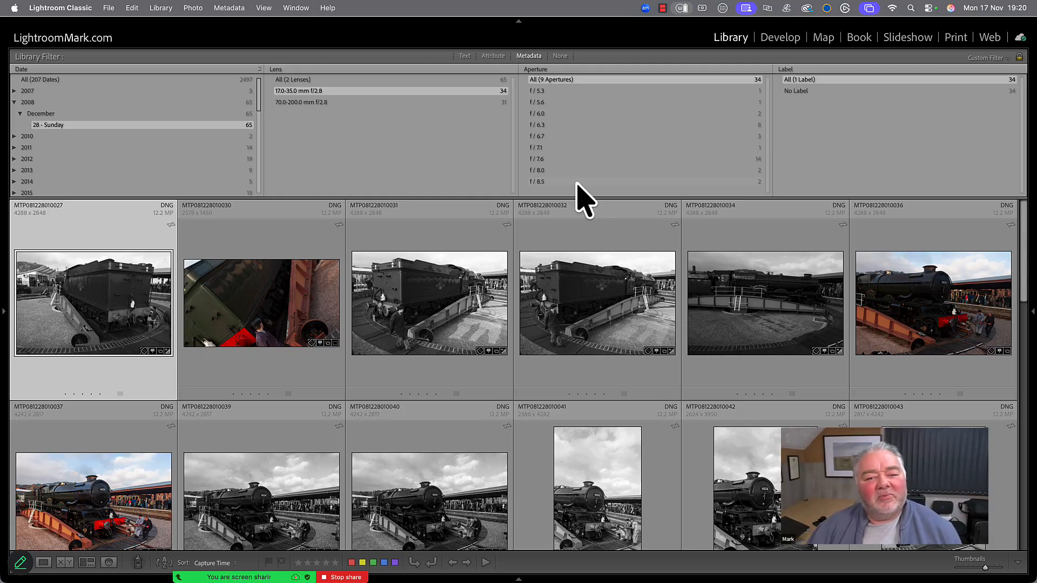
pyautogui.click(549, 92)
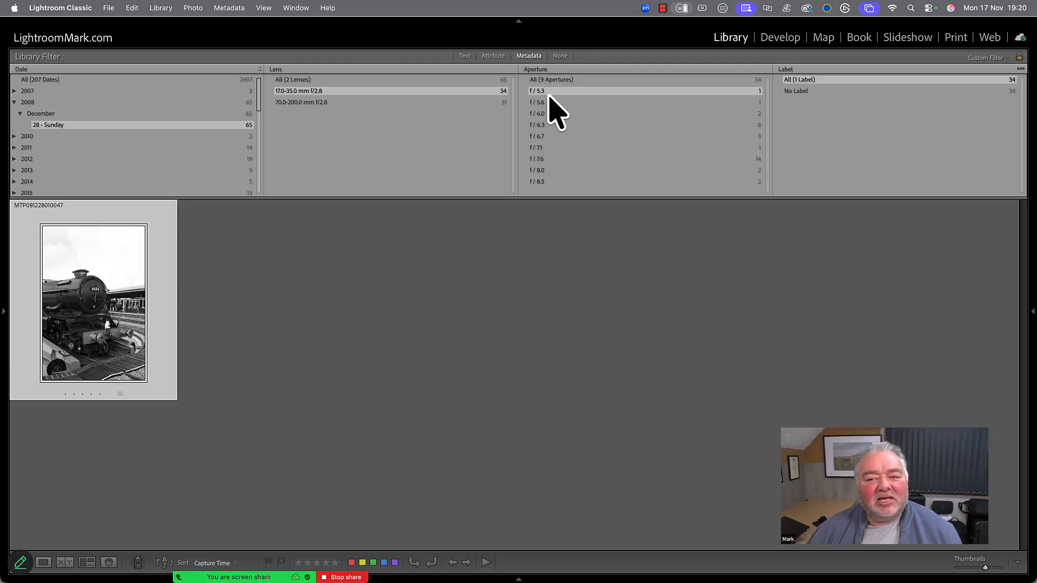
pyautogui.doubleClick(99, 336)
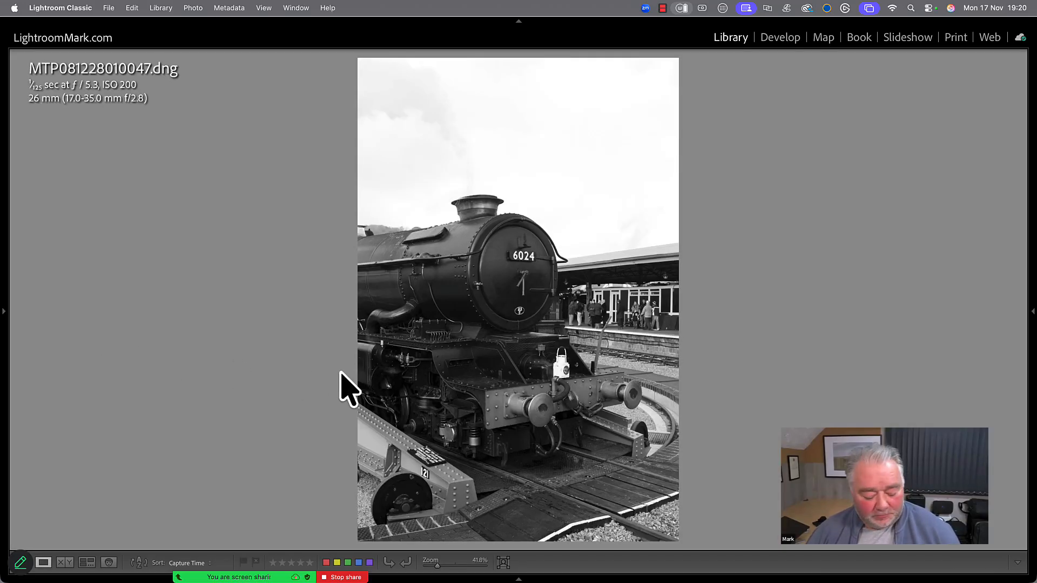
pyautogui.press('g')
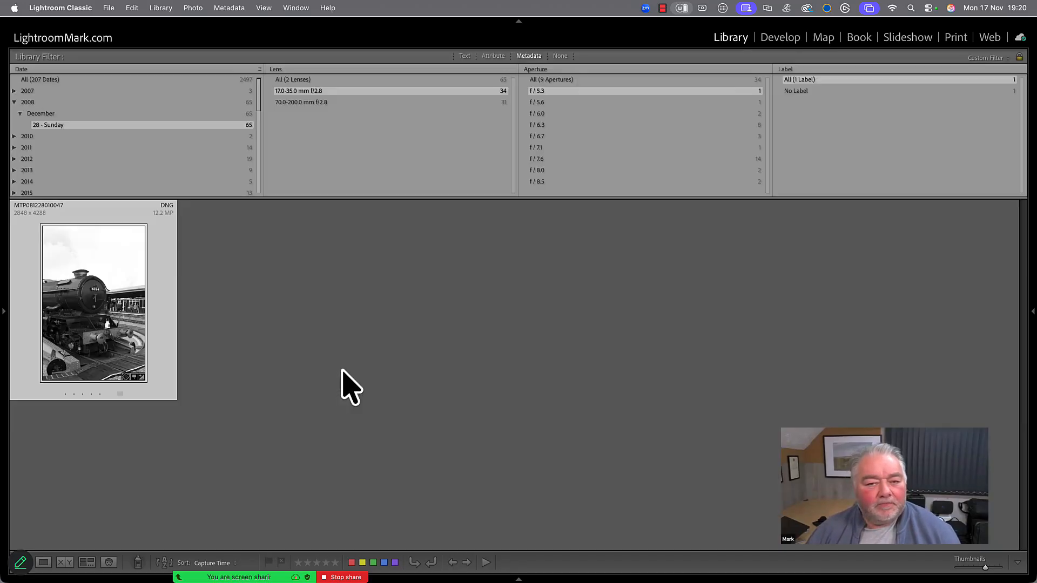
# Step: Compare the photos taken at f / 8.0 and f / 8.5, leaving the aperture filter on f / 8.0
pyautogui.click(555, 171)
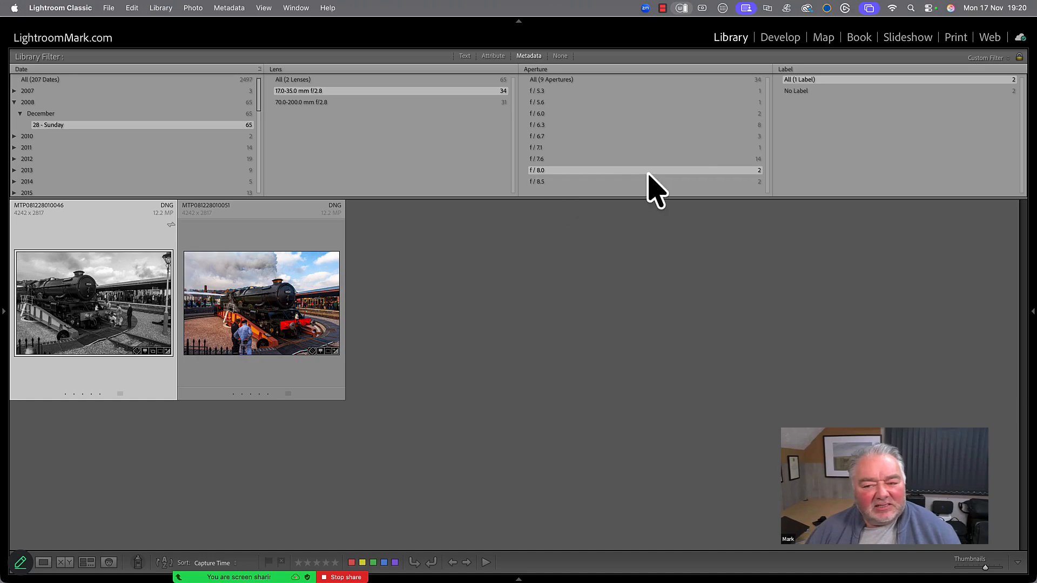
pyautogui.click(579, 182)
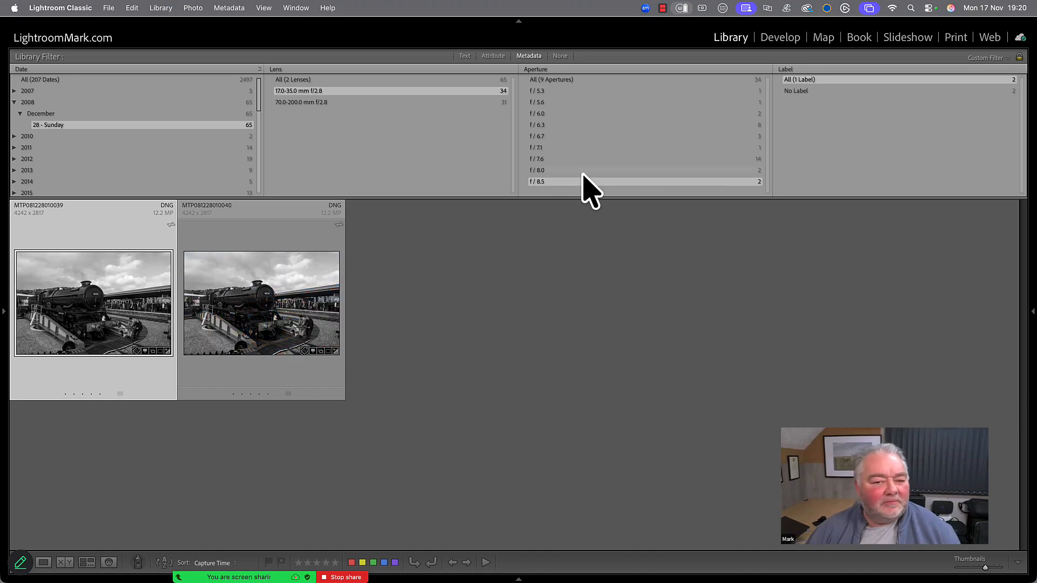
pyautogui.click(583, 171)
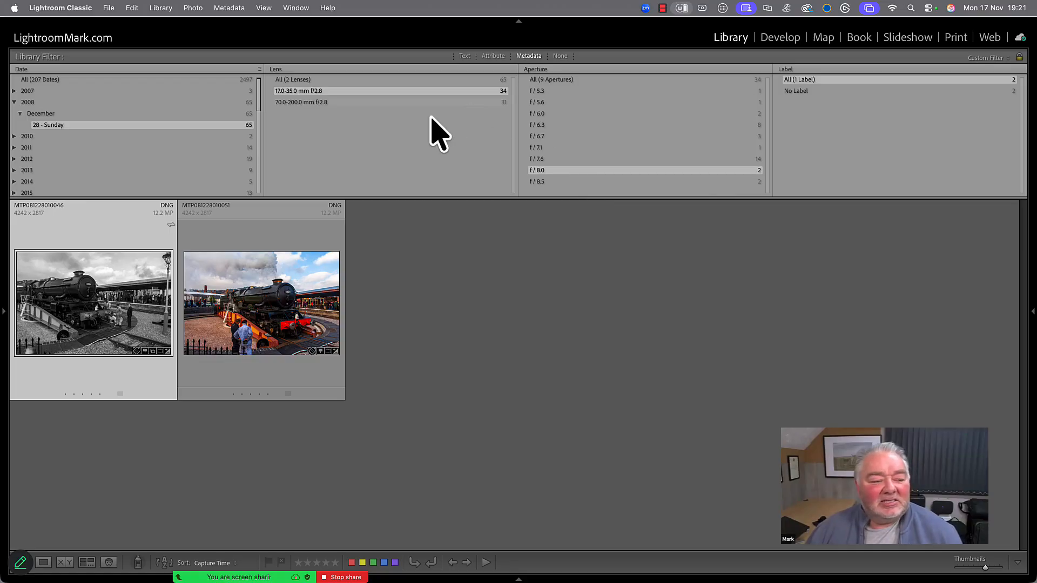
# Step: Show the side panel, filter the Images folder by 2022, and enlarge the filter columns to reveal more entries
pyautogui.click(4, 313)
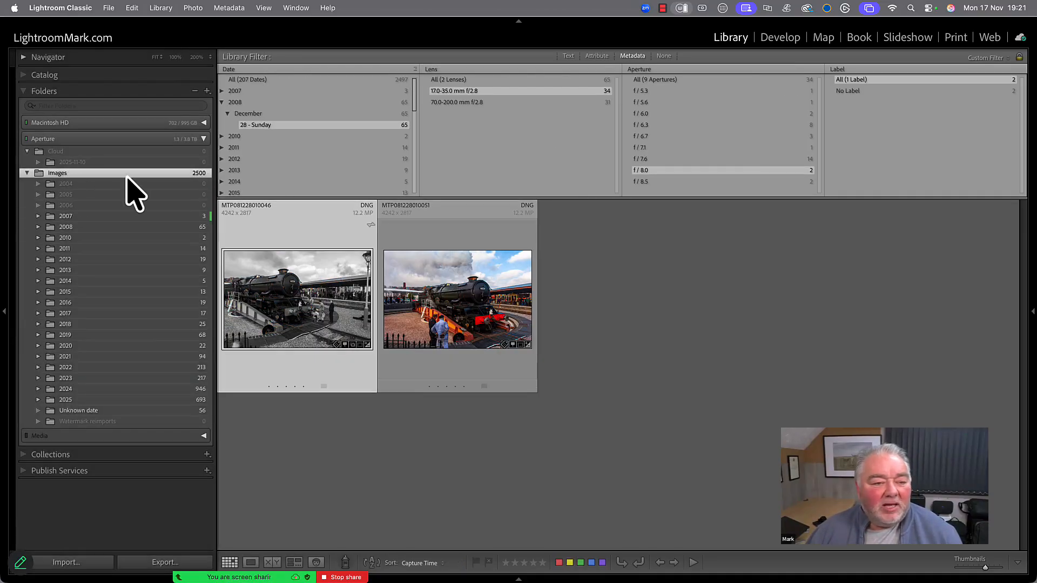
pyautogui.scroll(-4, 265, 165)
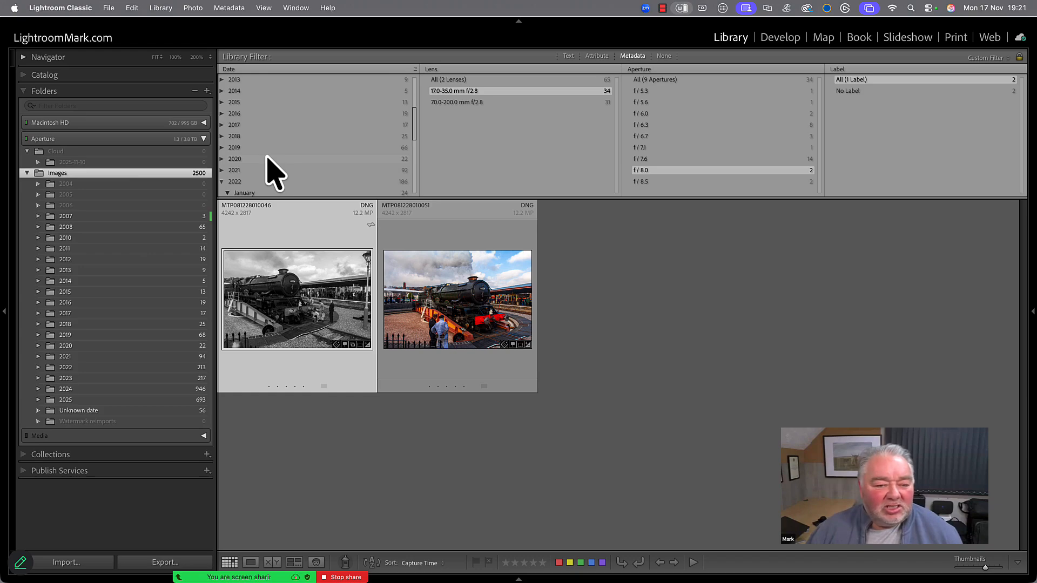
pyautogui.scroll(-1, 271, 169)
pyautogui.click(250, 162)
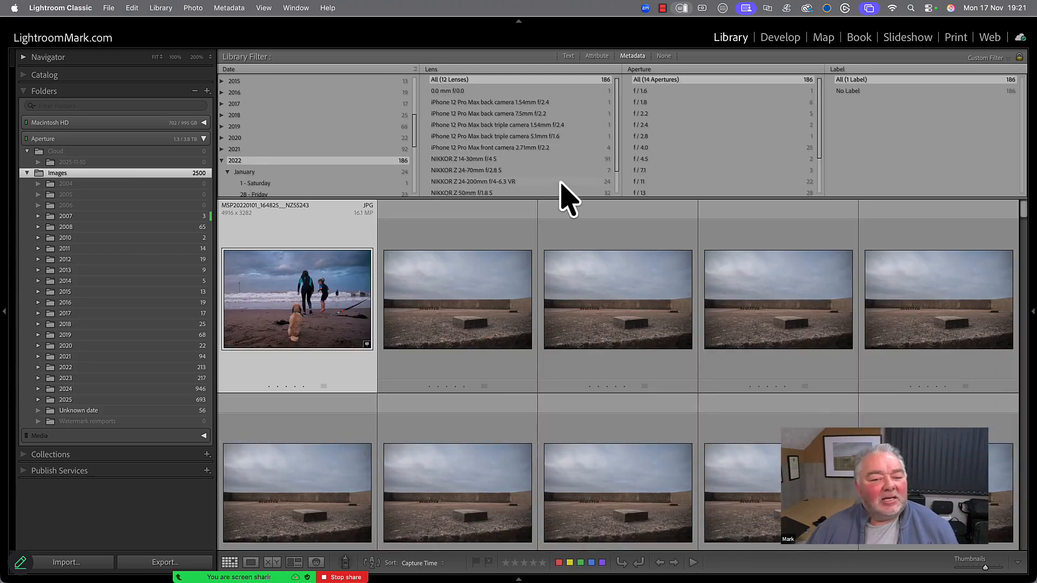
pyautogui.moveTo(562, 199); pyautogui.dragTo(560, 268)
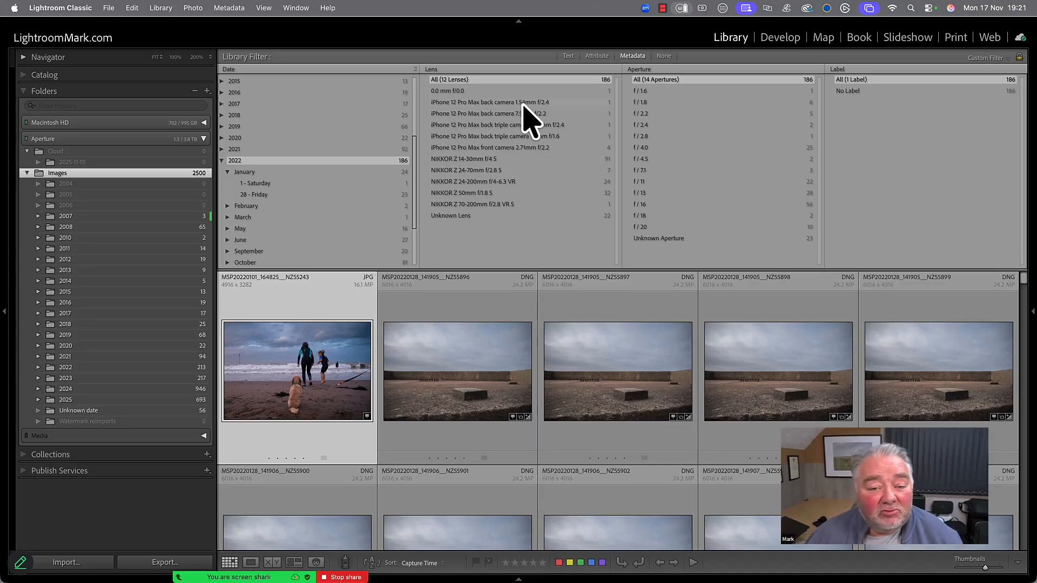
# Step: Filter by four iPhone 12 Pro Max lenses together: back camera 1.54mm f/2.4 and 7.5mm f/2.2, back triple camera 1.54mm f/2.4 and 5.1mm f/1.6
pyautogui.click(536, 104)
pyautogui.keyDown('super'); pyautogui.click(531, 114); pyautogui.keyUp('super')
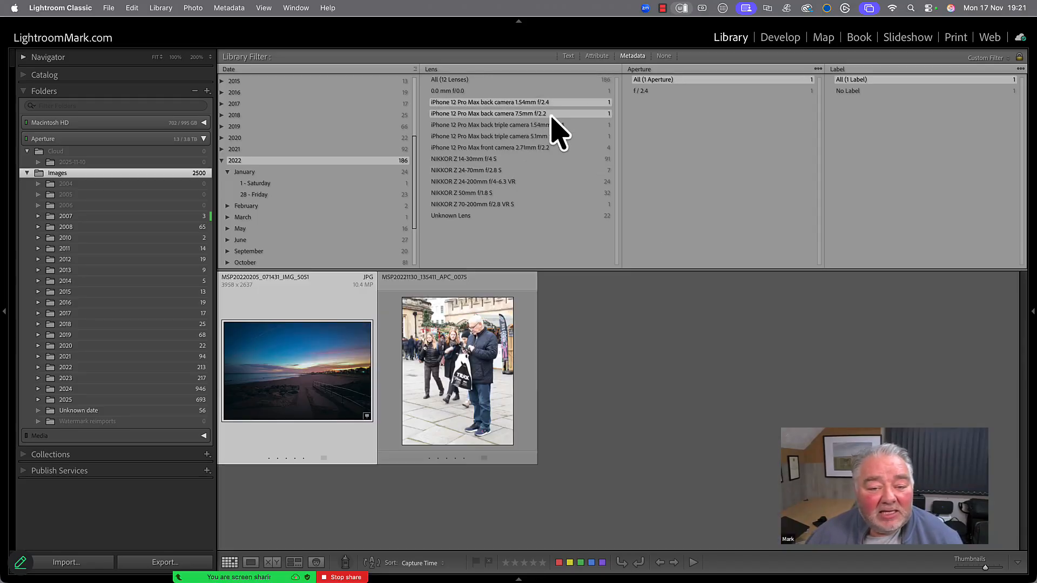
pyautogui.keyDown('super'); pyautogui.click(540, 125); pyautogui.keyUp('super')
pyautogui.keyDown('super'); pyautogui.click(539, 136); pyautogui.keyUp('super')
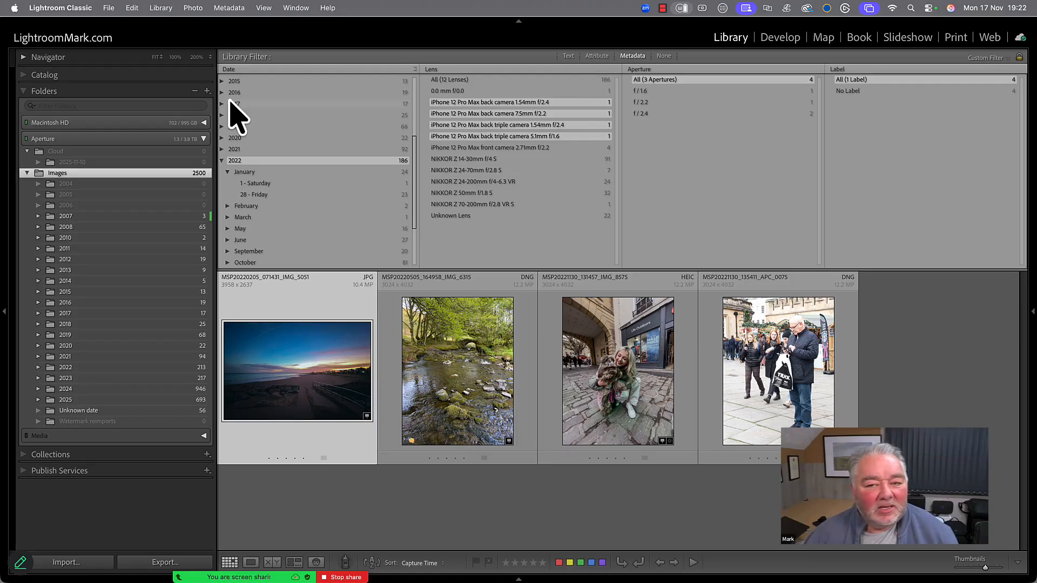
# Step: Turn off the library filter and open the Test smart collection's rules for editing
pyautogui.click(664, 57)
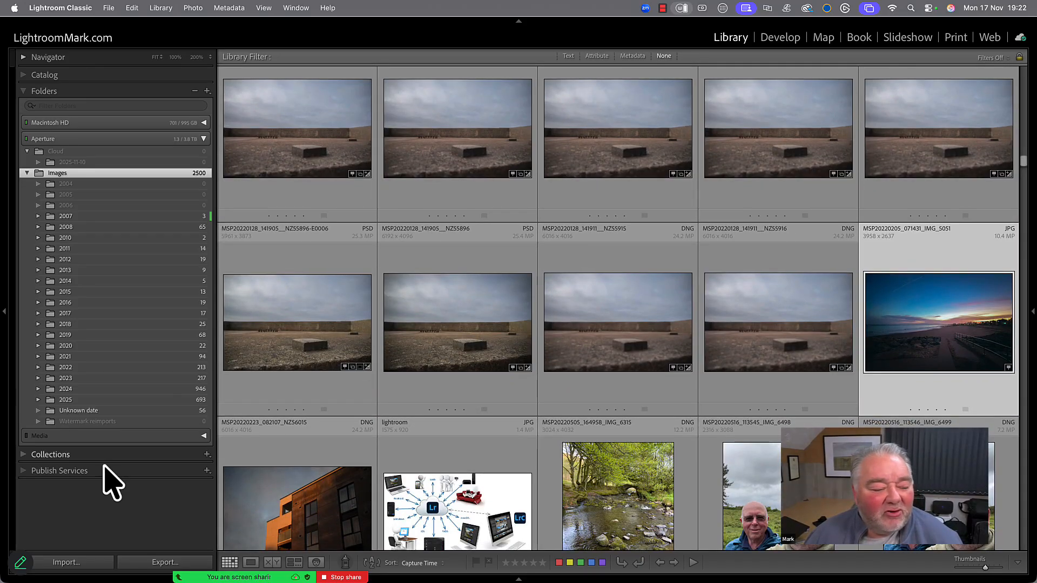
pyautogui.click(24, 455)
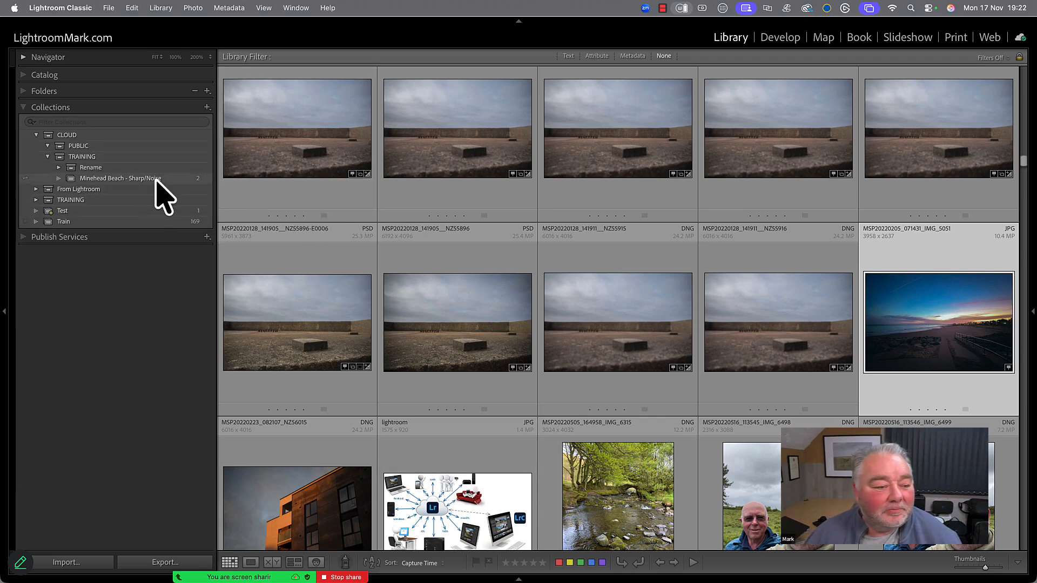
pyautogui.click(24, 91)
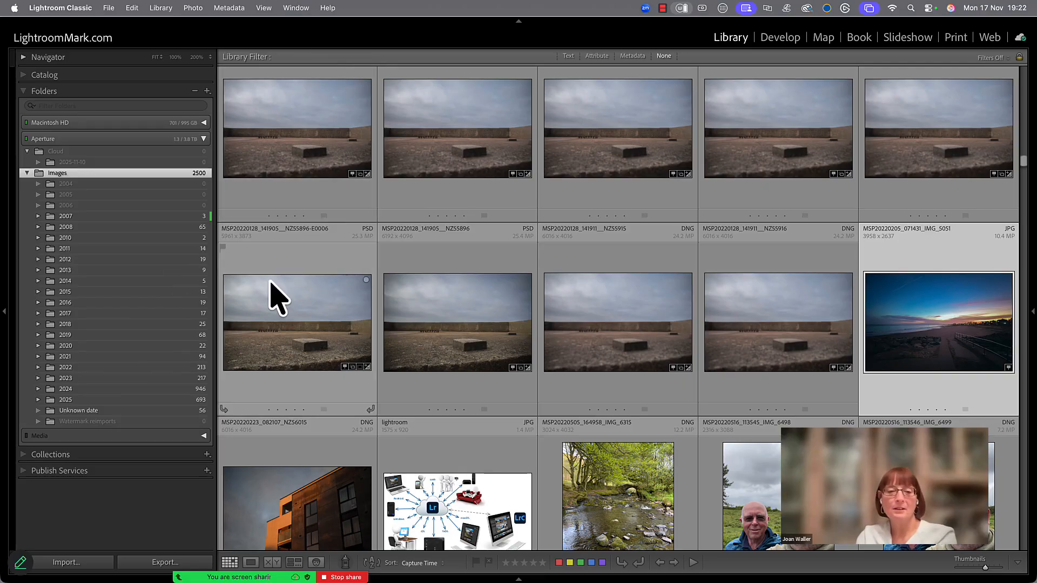
pyautogui.click(57, 455)
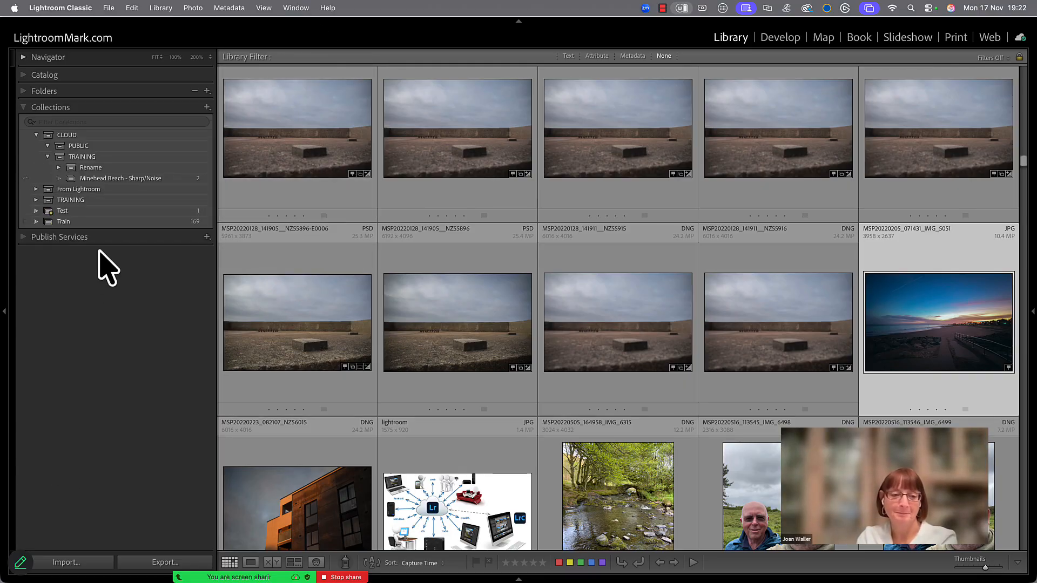
pyautogui.doubleClick(76, 211)
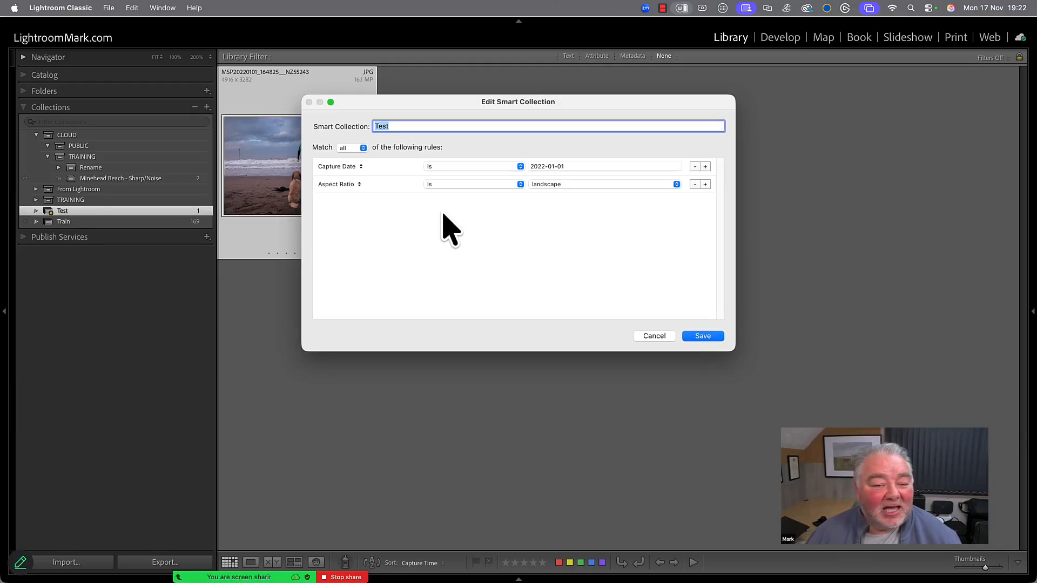
# Step: Change the Capture Date rule to "is in the range" and set its start date to 2023-01-01
pyautogui.click(342, 168)
pyautogui.click(342, 167)
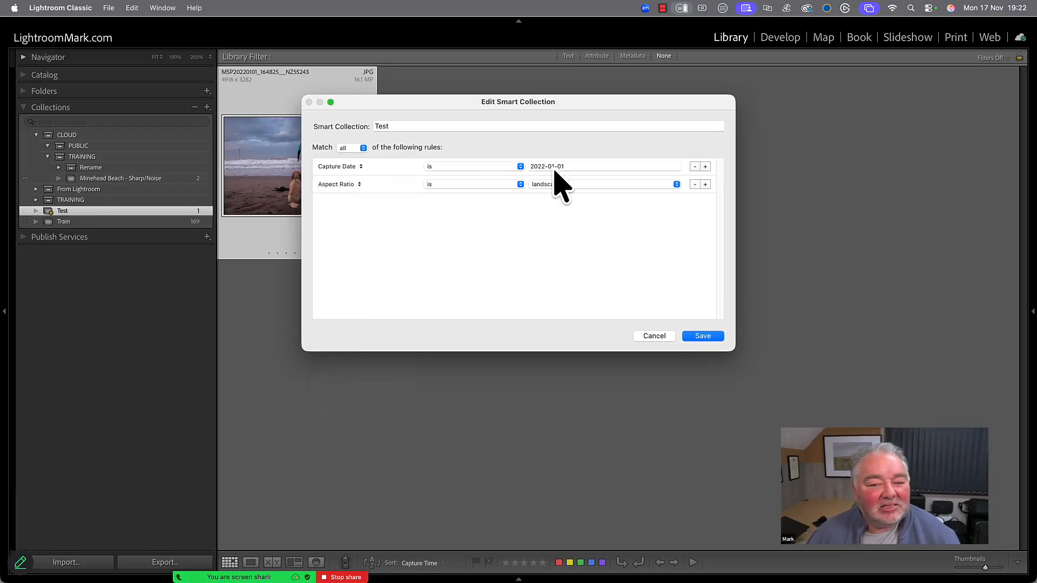
pyautogui.click(596, 167)
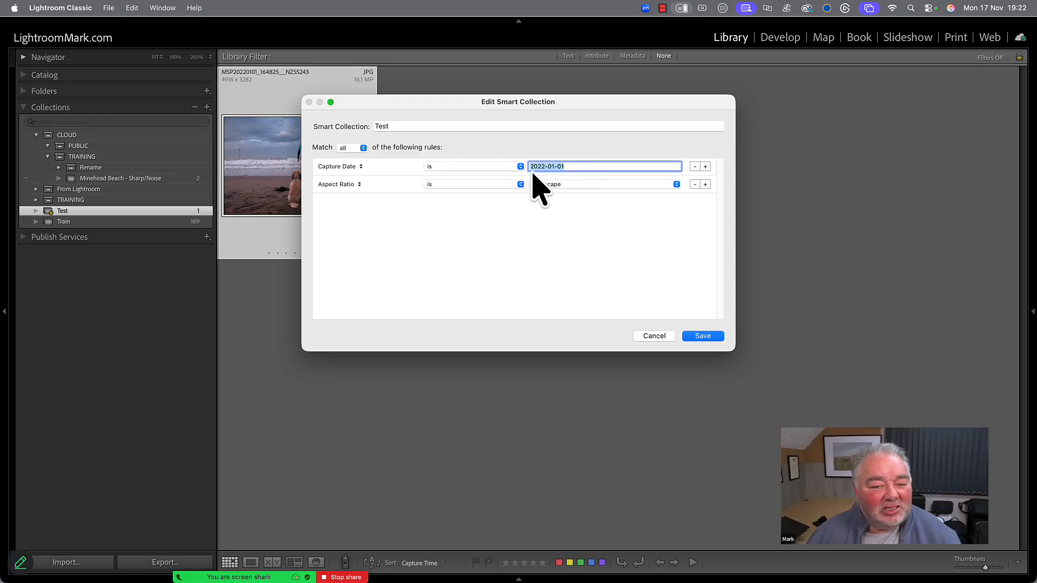
pyautogui.click(520, 166)
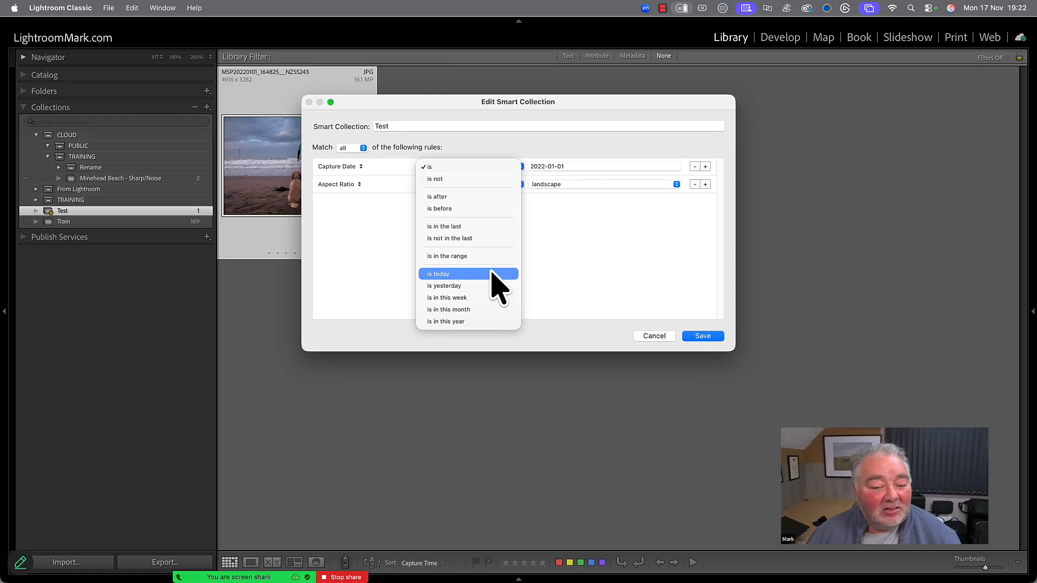
pyautogui.click(489, 256)
pyautogui.click(543, 166)
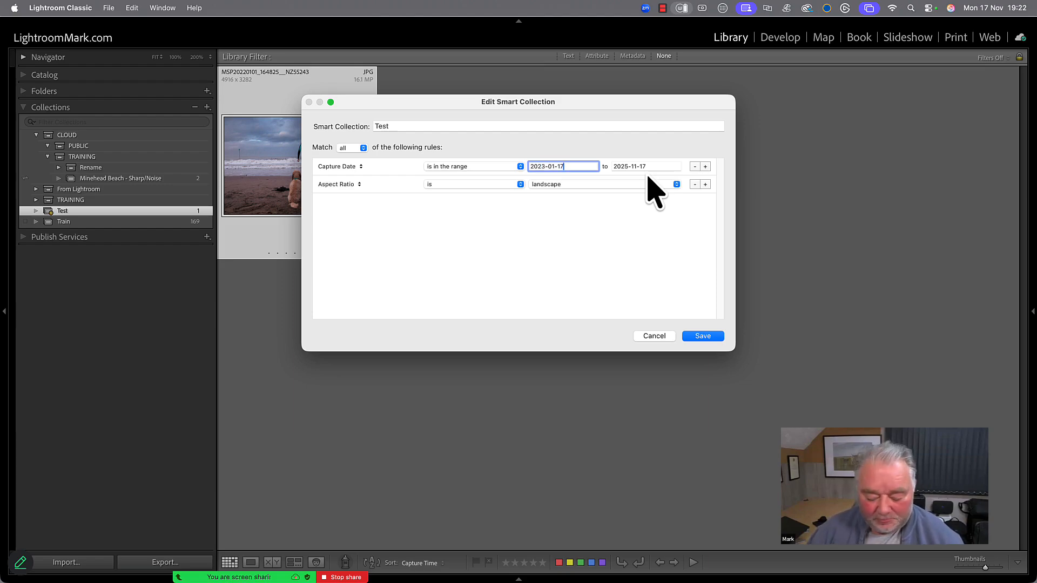
pyautogui.write('2023-01-01')
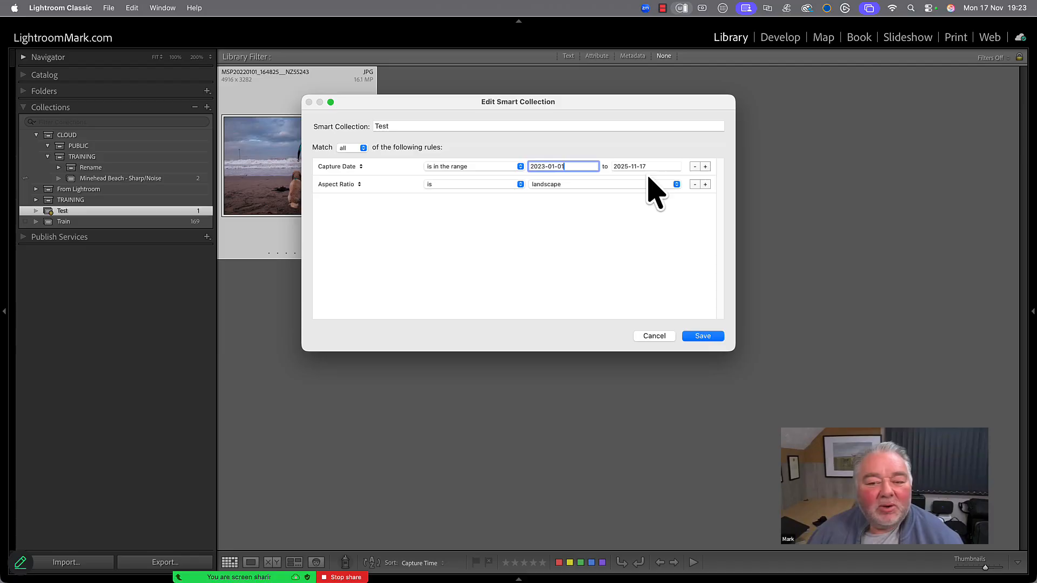
# Step: Set the range's end date to 2023-12-31 and save the smart collection without the Aspect Ratio rule
pyautogui.click(622, 166)
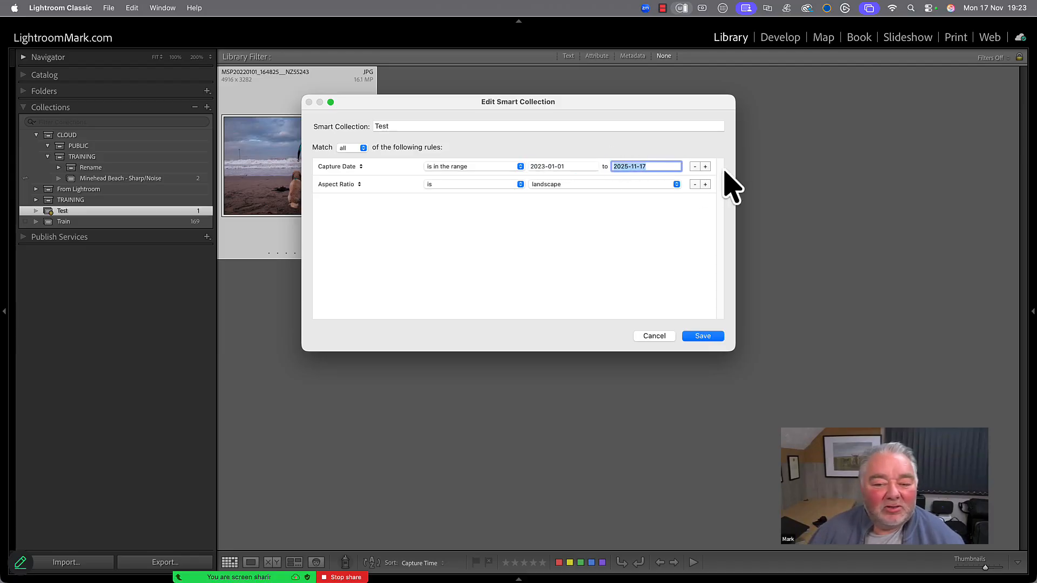
pyautogui.press('Right')
pyautogui.press('Left')
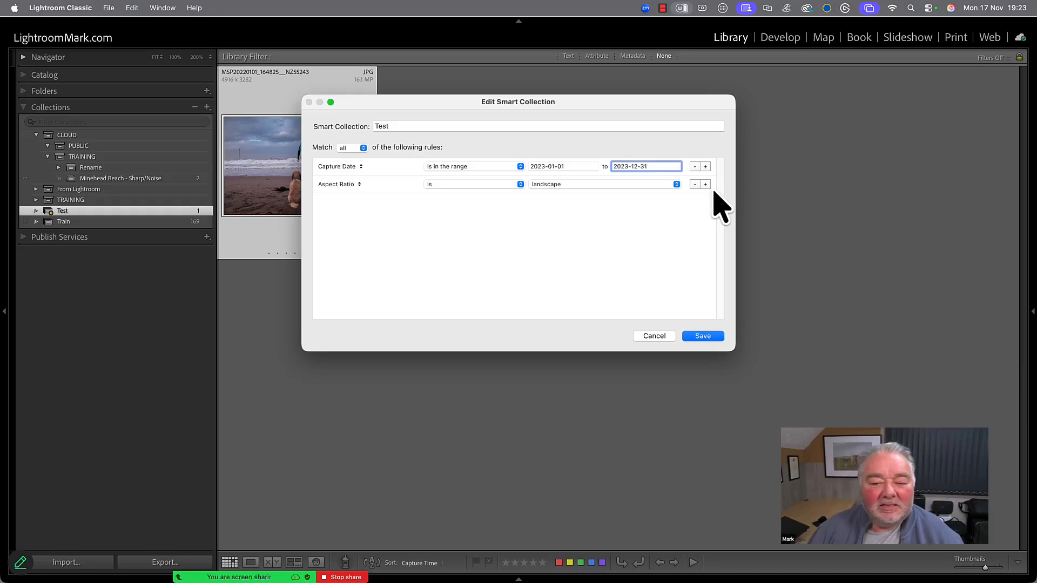
pyautogui.click(695, 184)
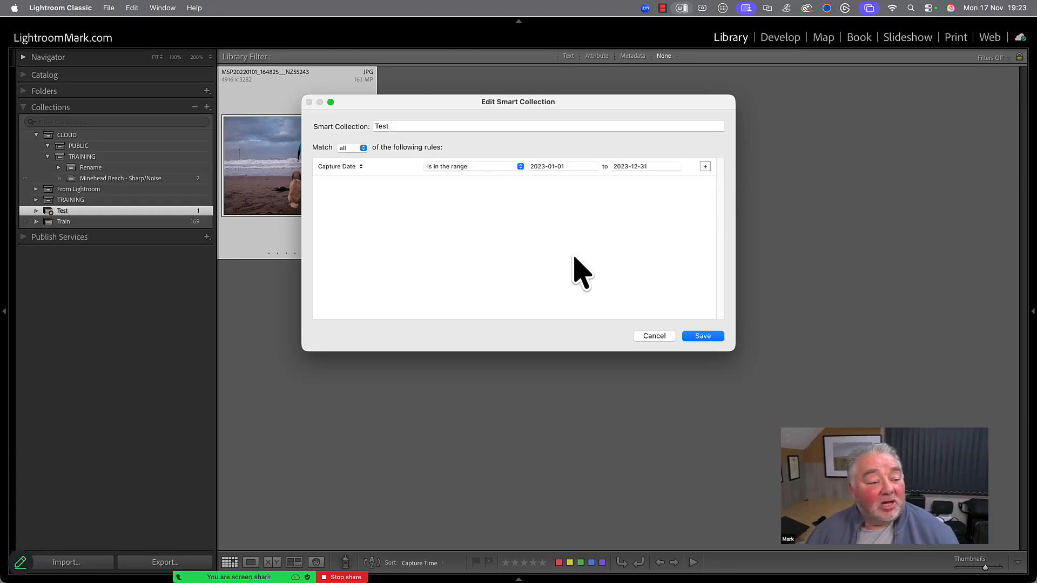
pyautogui.click(705, 338)
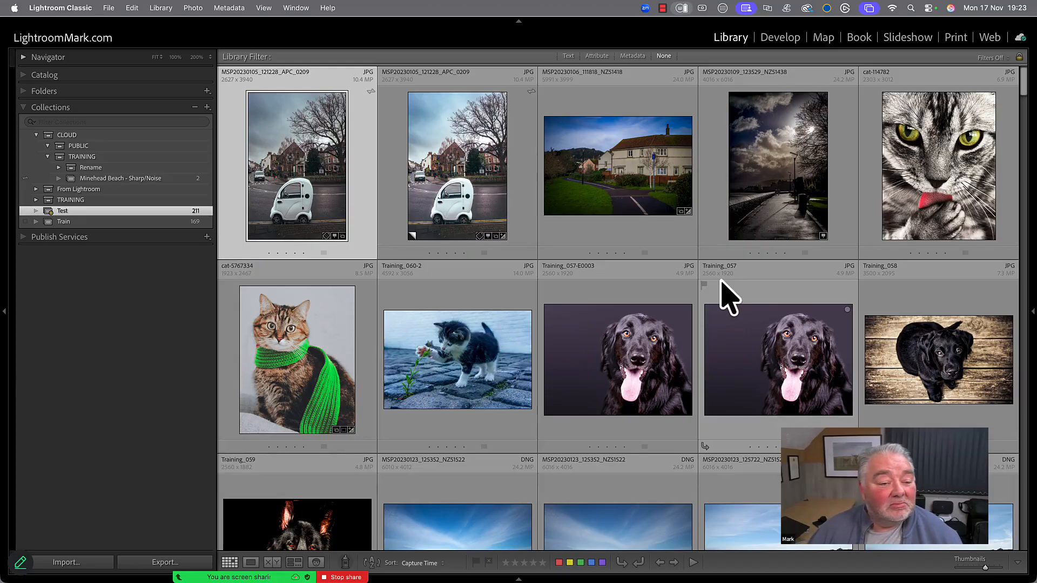
# Step: Look through the photos that the Test smart collection gathers for the 2023 date range
pyautogui.scroll(-10, 727, 297)
pyautogui.scroll(-15, 727, 297)
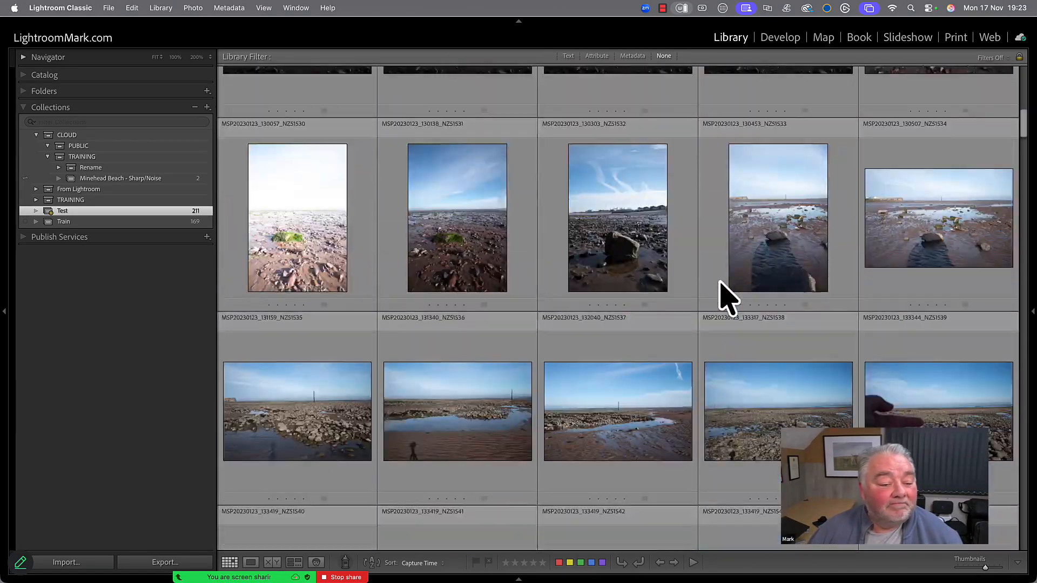
pyautogui.scroll(-15, 726, 300)
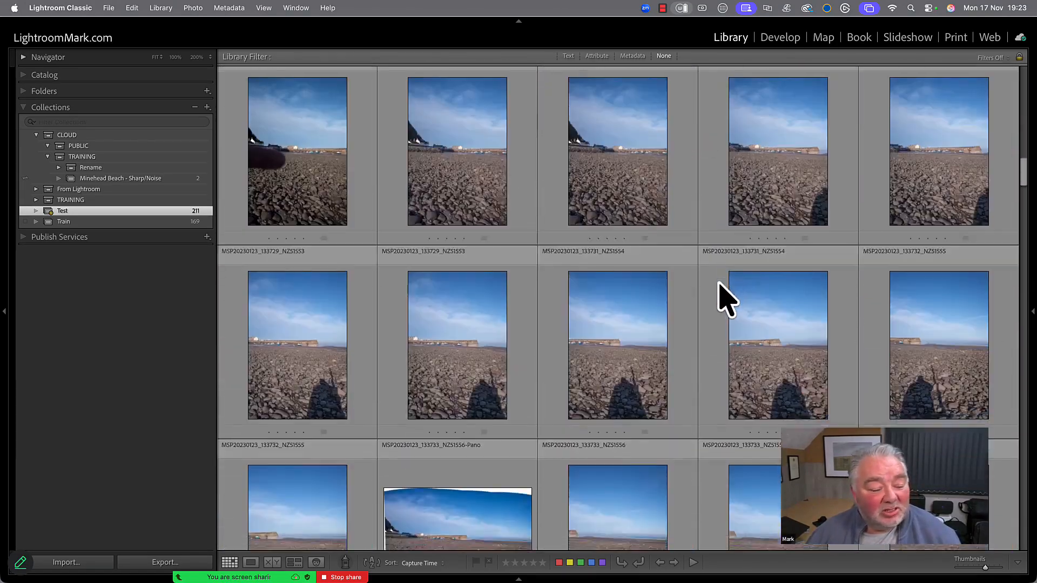
pyautogui.scroll(-20, 727, 300)
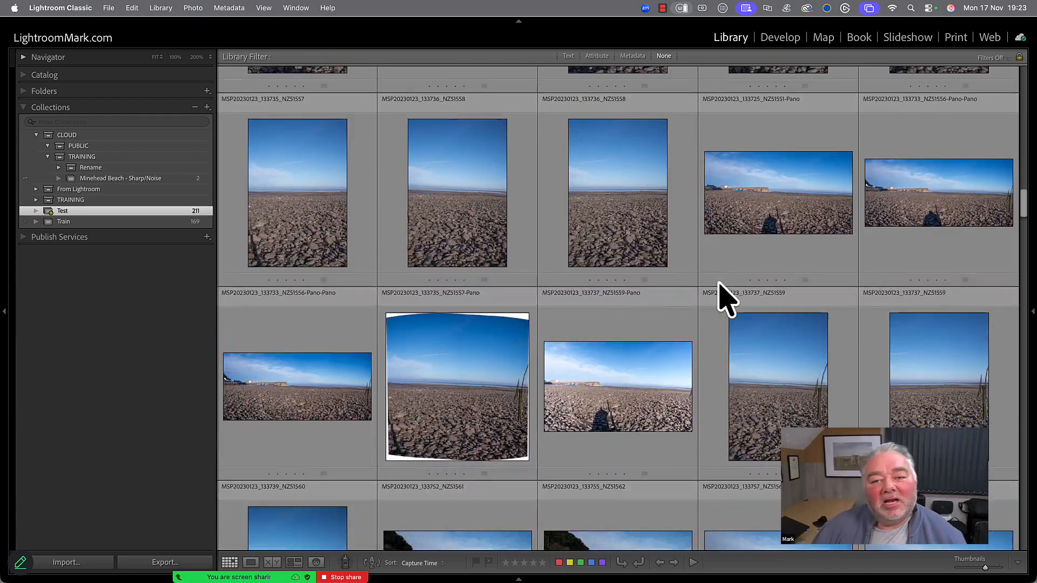
pyautogui.scroll(-15, 727, 300)
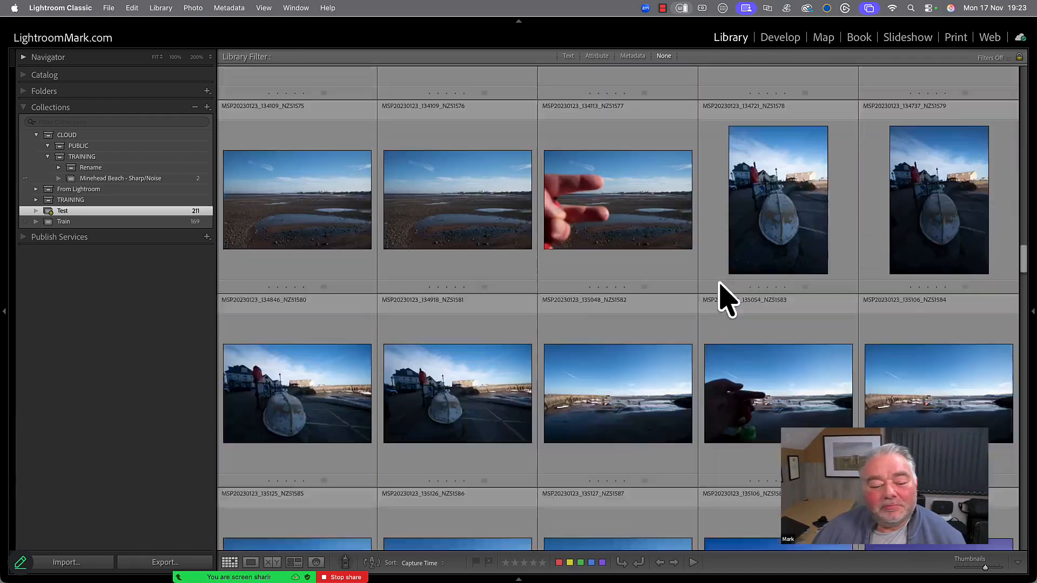
pyautogui.scroll(-10, 727, 300)
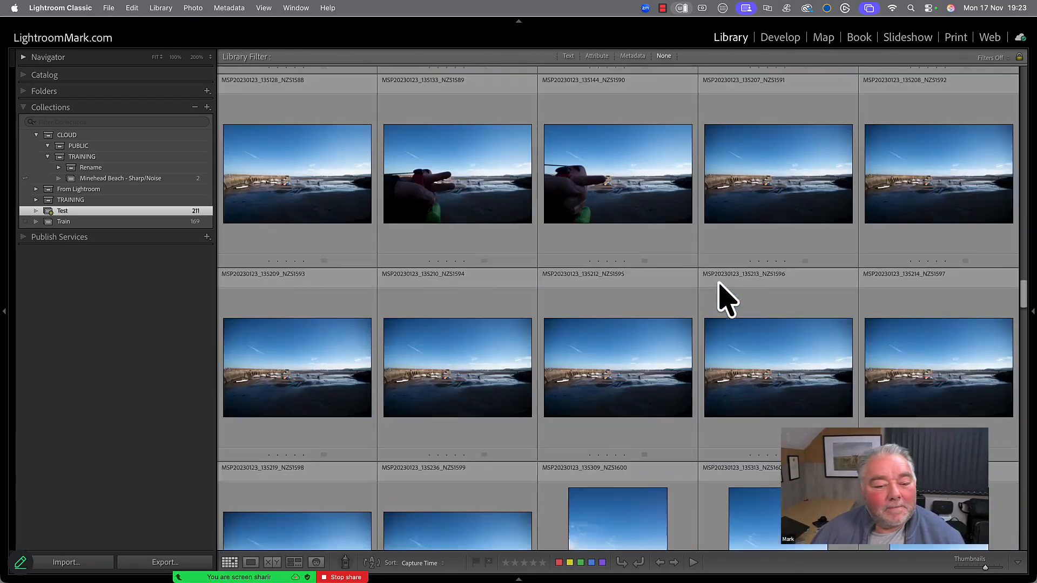
pyautogui.scroll(-2, 727, 300)
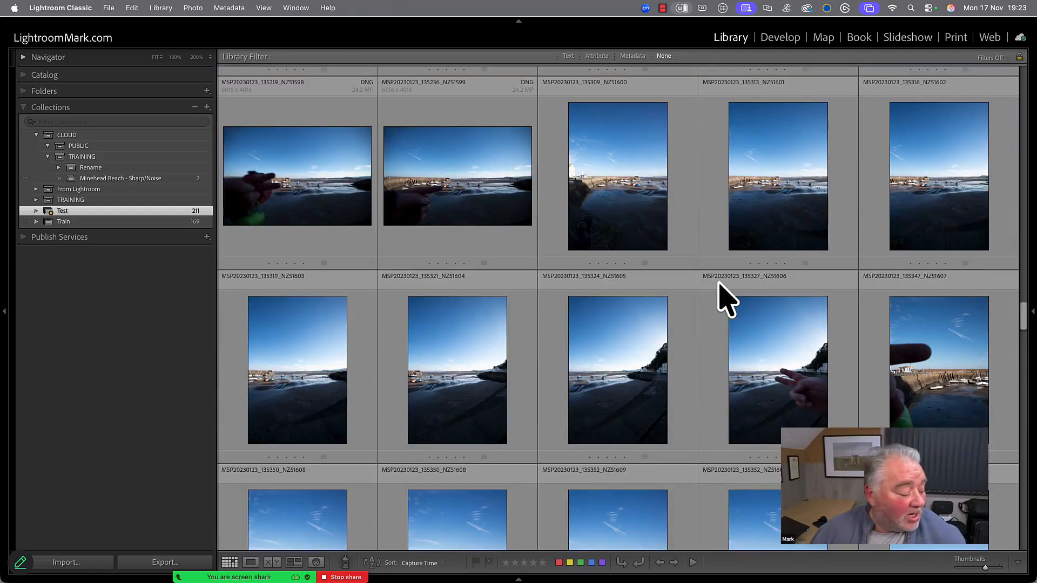
pyautogui.scroll(-5, 727, 299)
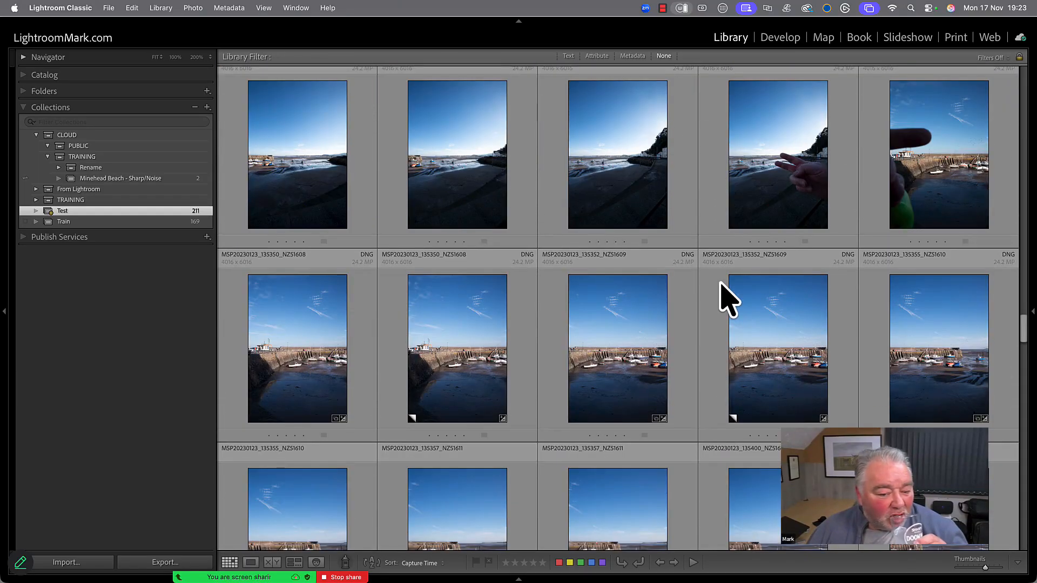
pyautogui.scroll(-5, 727, 300)
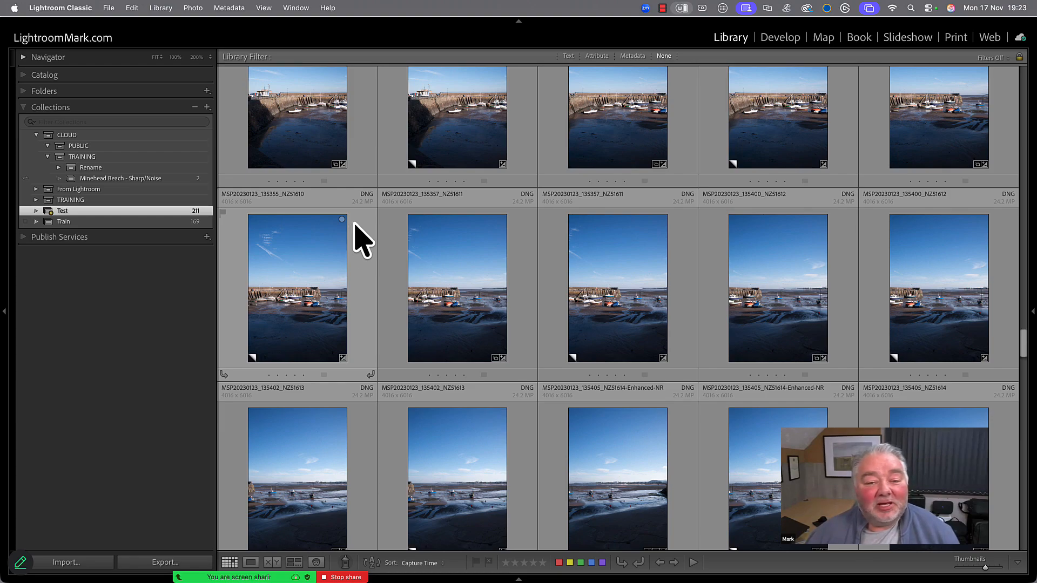
pyautogui.scroll(-1, 583, 208)
pyautogui.scroll(-10, 587, 202)
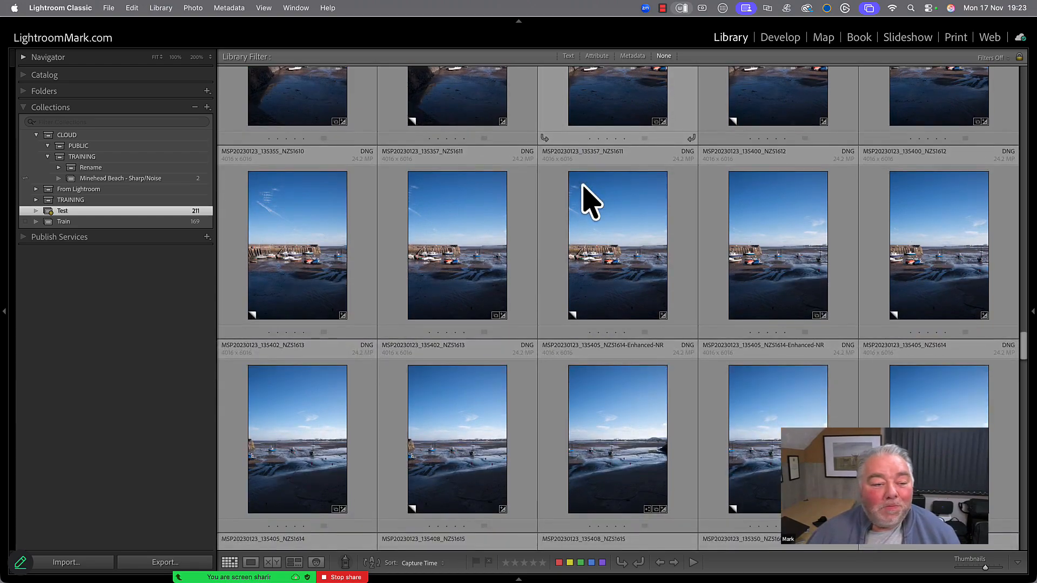
pyautogui.scroll(-5, 589, 202)
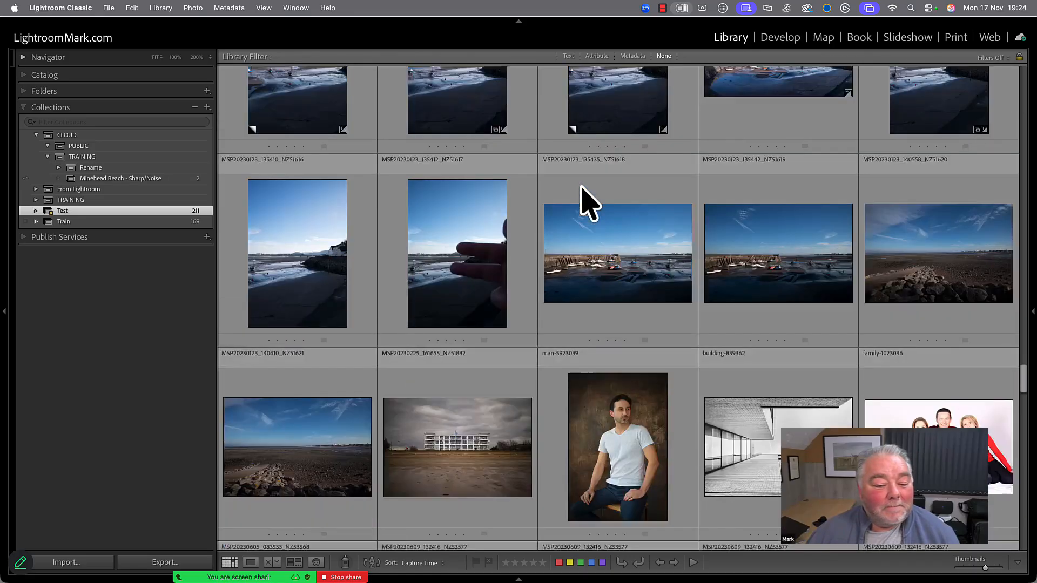
pyautogui.scroll(10, 580, 190)
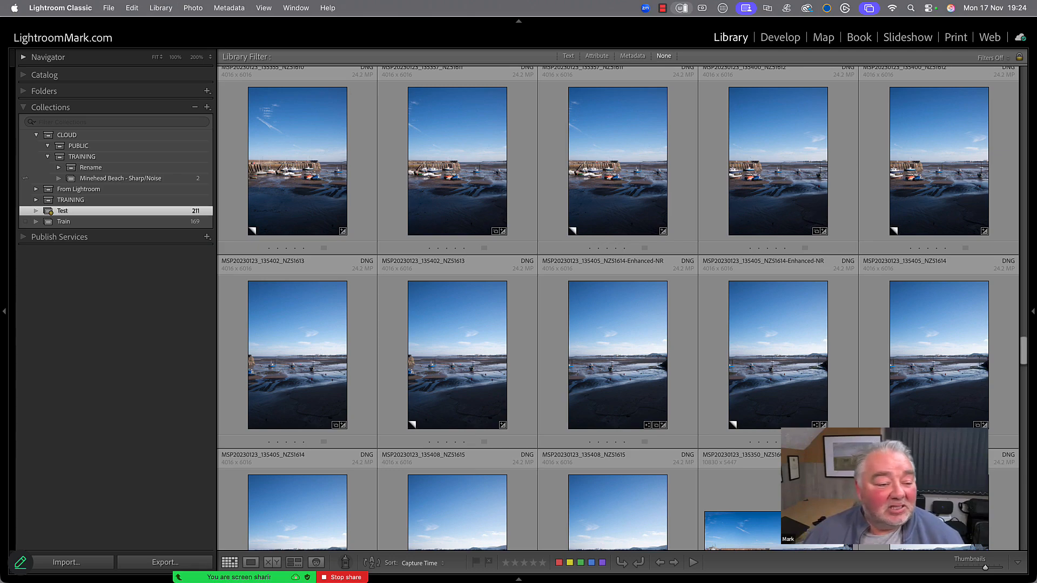
# Step: Review the rules of the Test smart collection and close them without changes
pyautogui.doubleClick(118, 212)
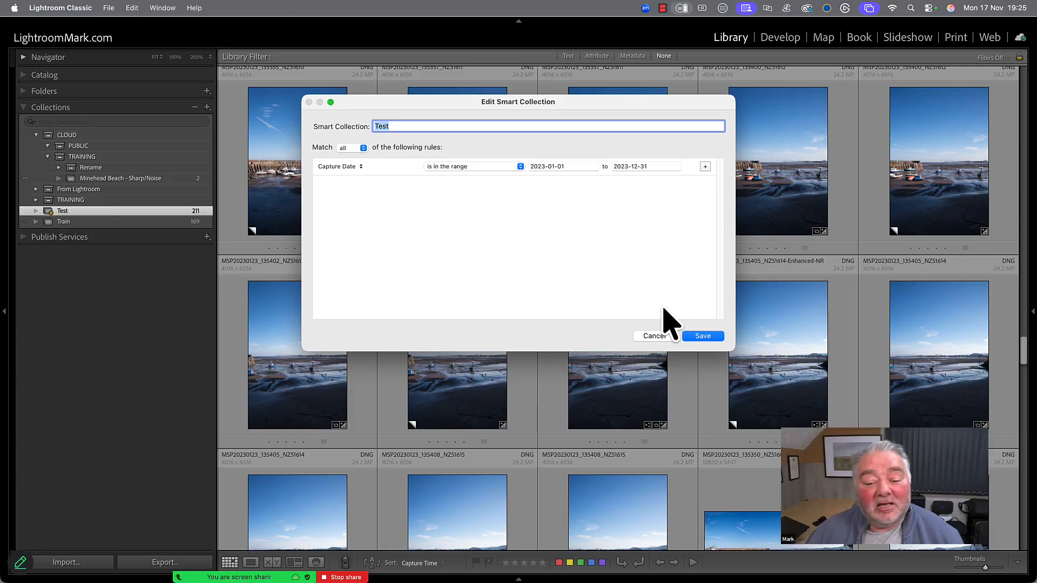
pyautogui.click(655, 337)
pyautogui.scroll(5, 336, 134)
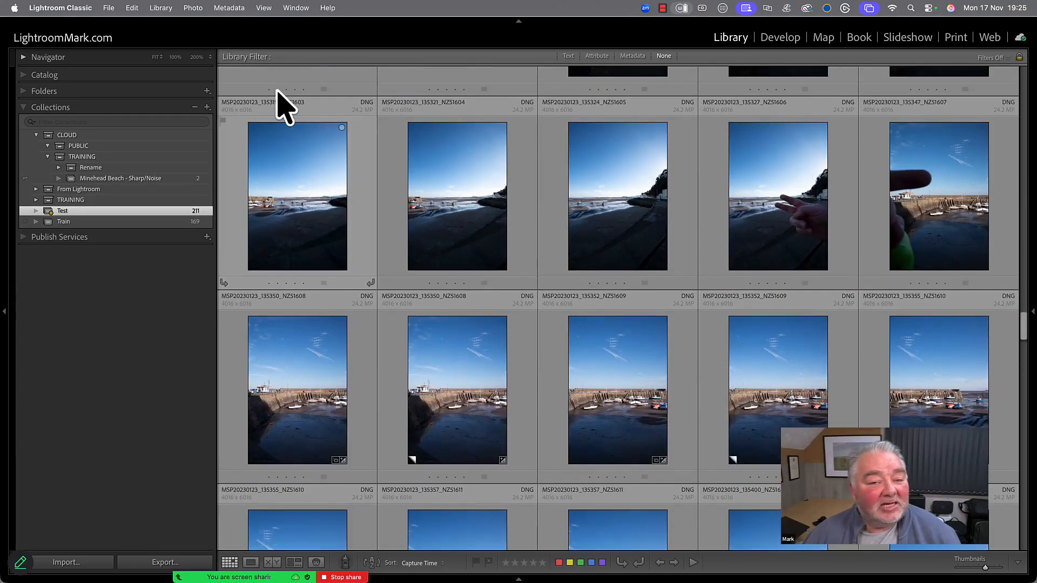
pyautogui.scroll(5, 702, 97)
# Step: Show the metadata filter columns for the Test collection, and replace the Date column with Camera to filter by NIKON Z 5
pyautogui.press('\\')
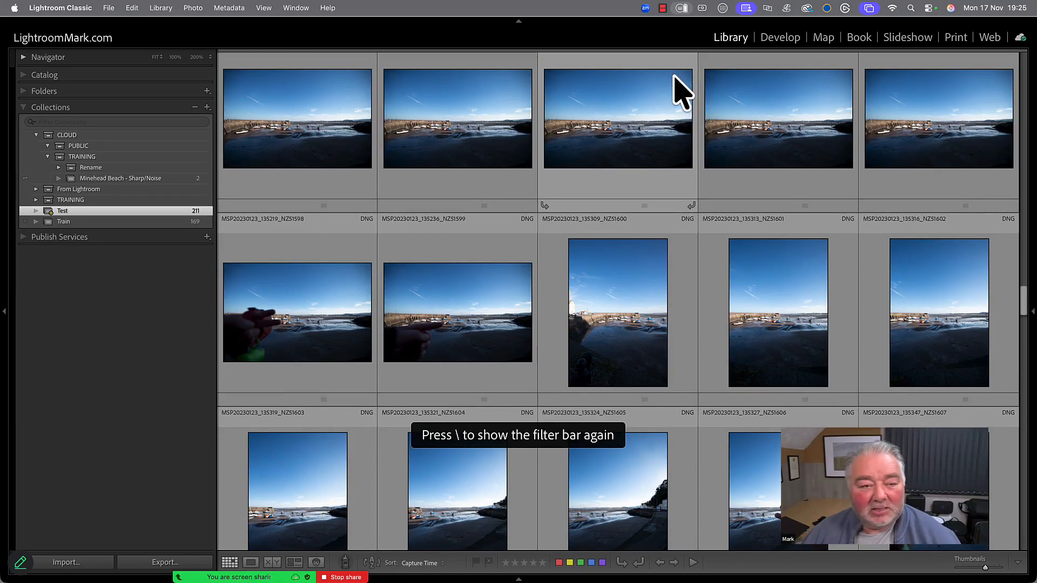
pyautogui.press('\\')
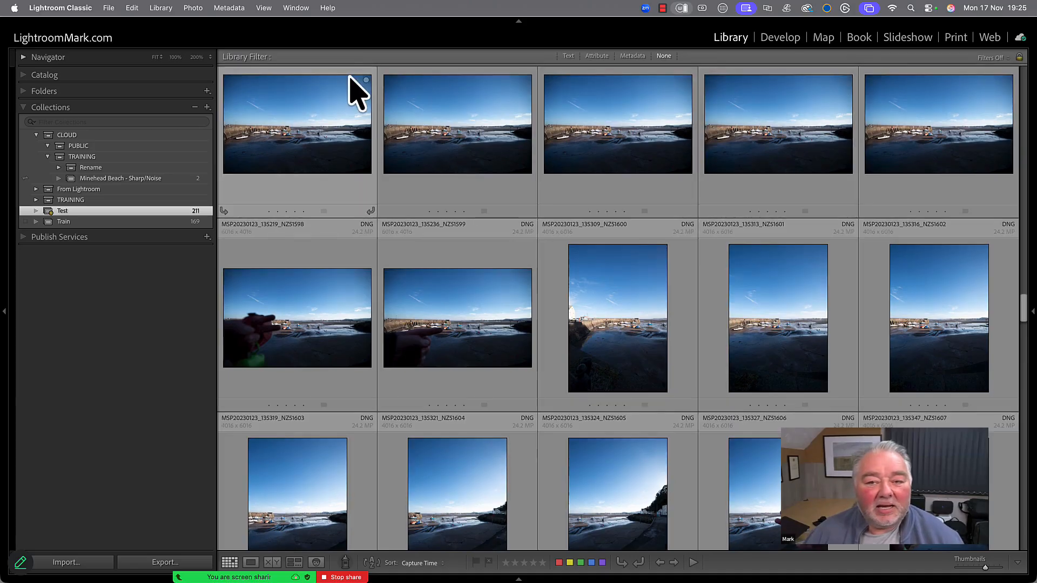
pyautogui.click(632, 55)
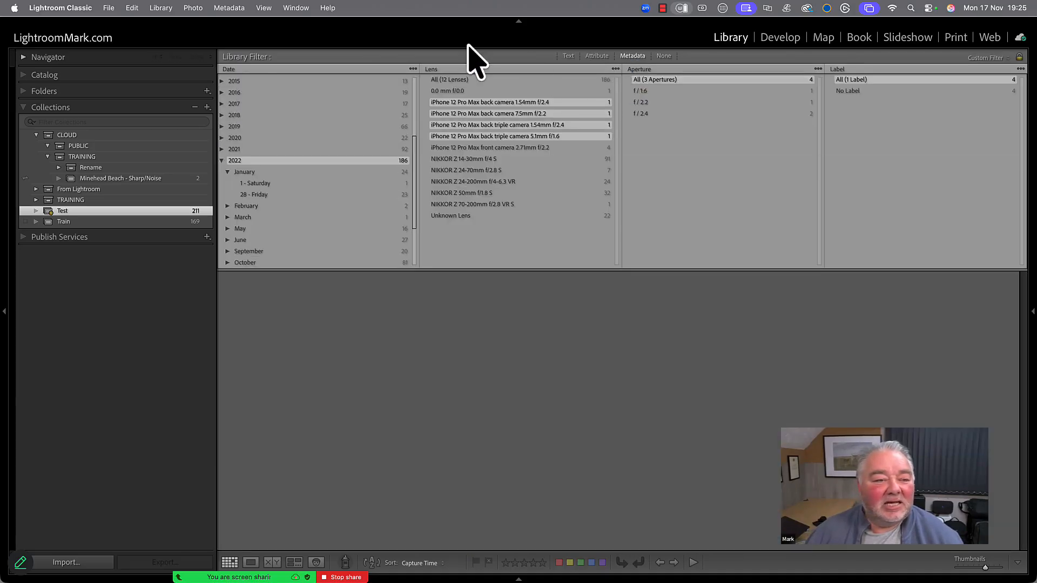
pyautogui.click(230, 70)
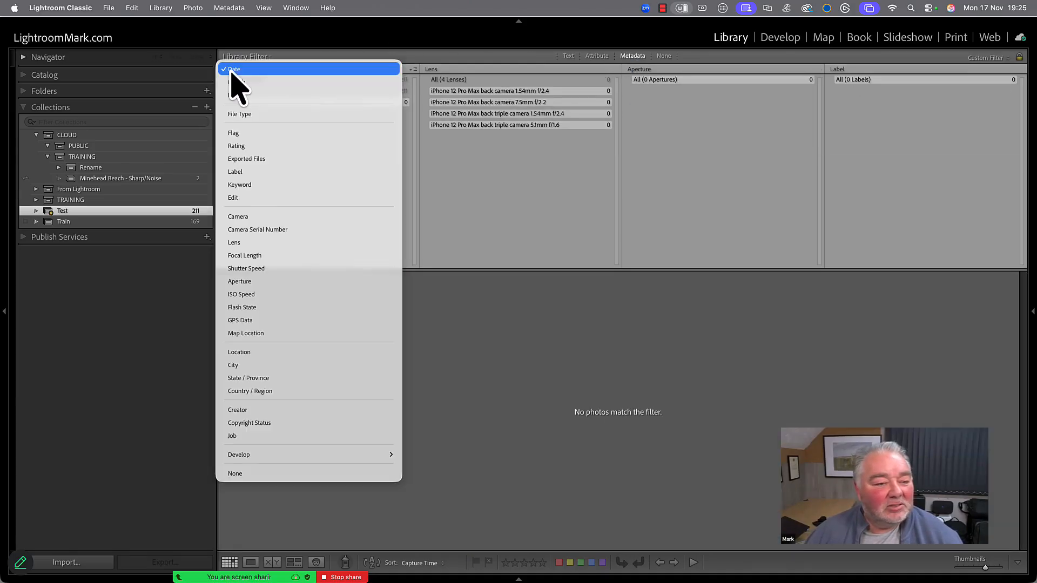
pyautogui.click(76, 212)
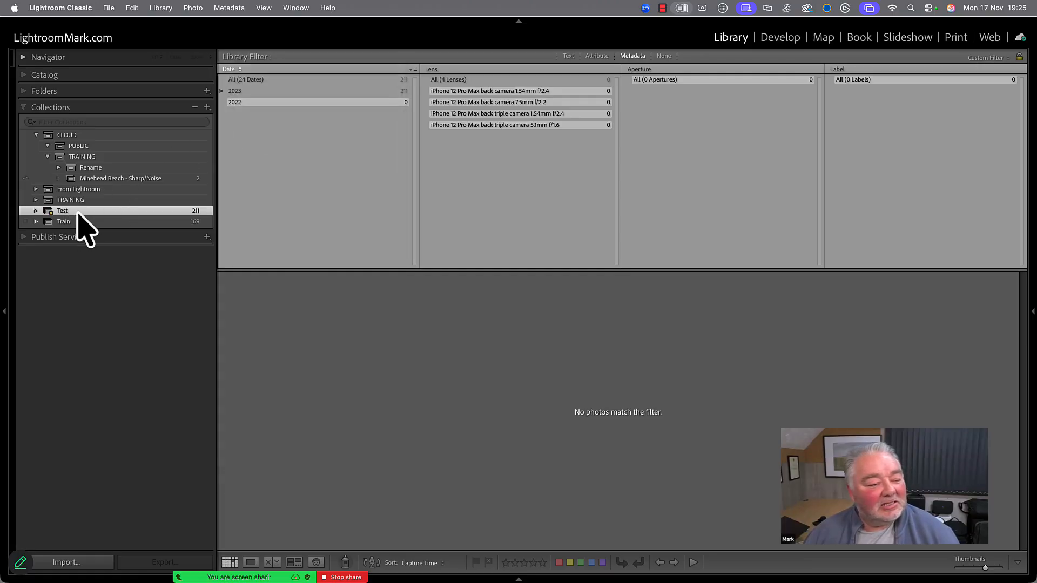
pyautogui.click(231, 70)
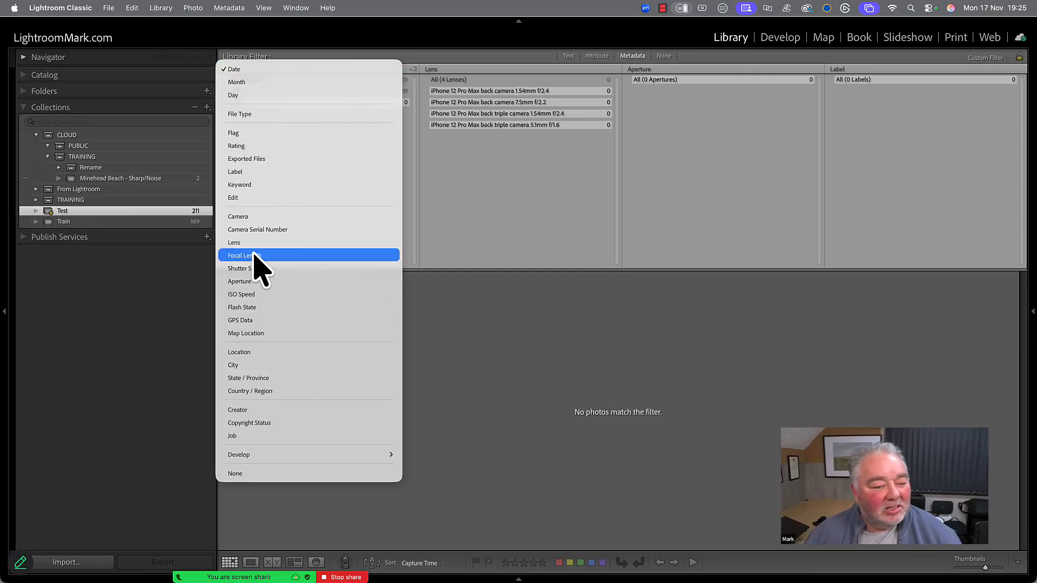
pyautogui.click(254, 217)
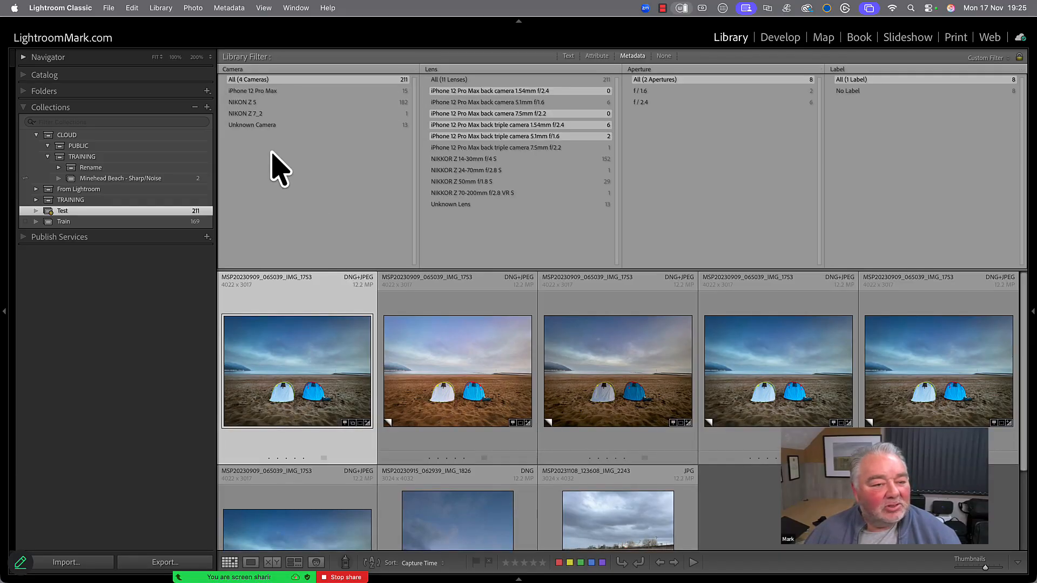
pyautogui.click(257, 102)
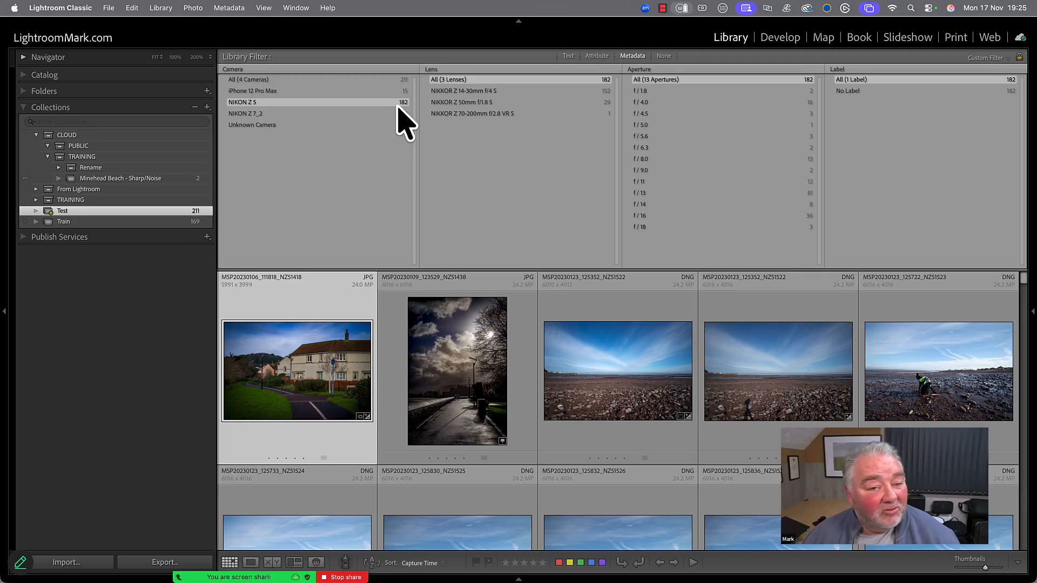
# Step: Change the Lens filter column to Aperture and filter the NIKON Z 5 photos by f / 1.8
pyautogui.click(435, 70)
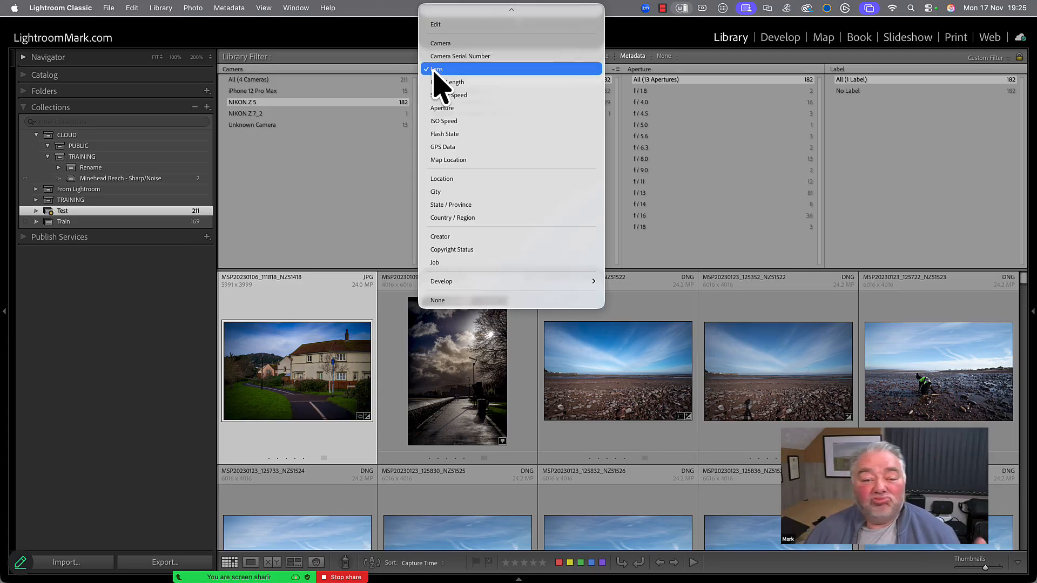
pyautogui.moveTo(459, 287)
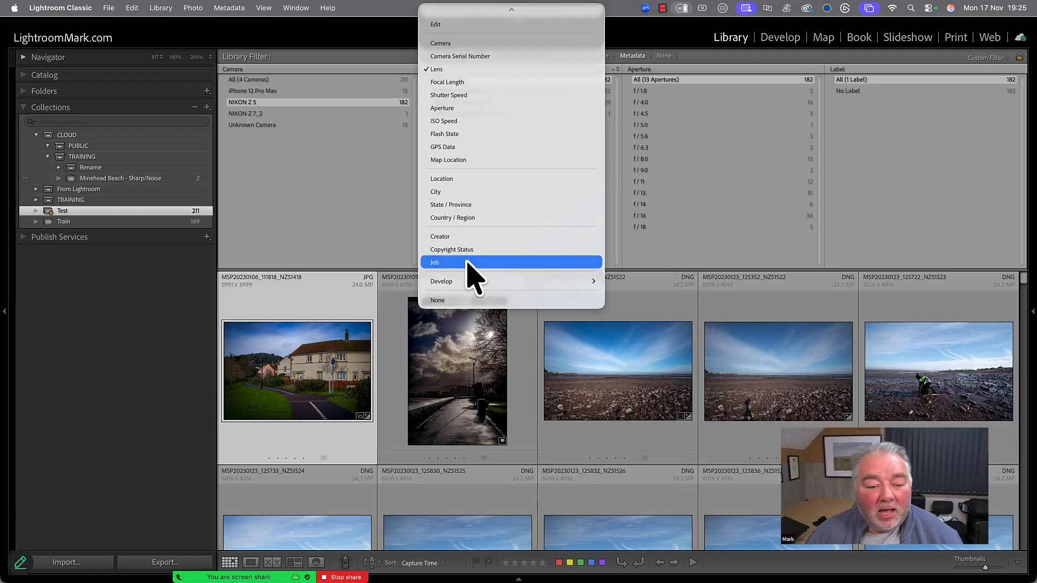
pyautogui.scroll(4, 489, 235)
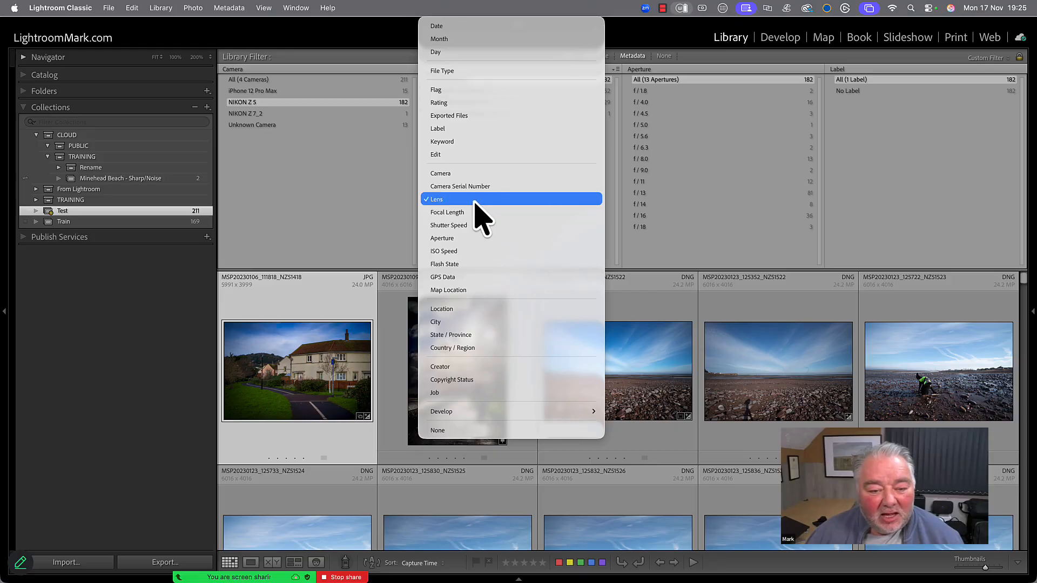
pyautogui.click(493, 238)
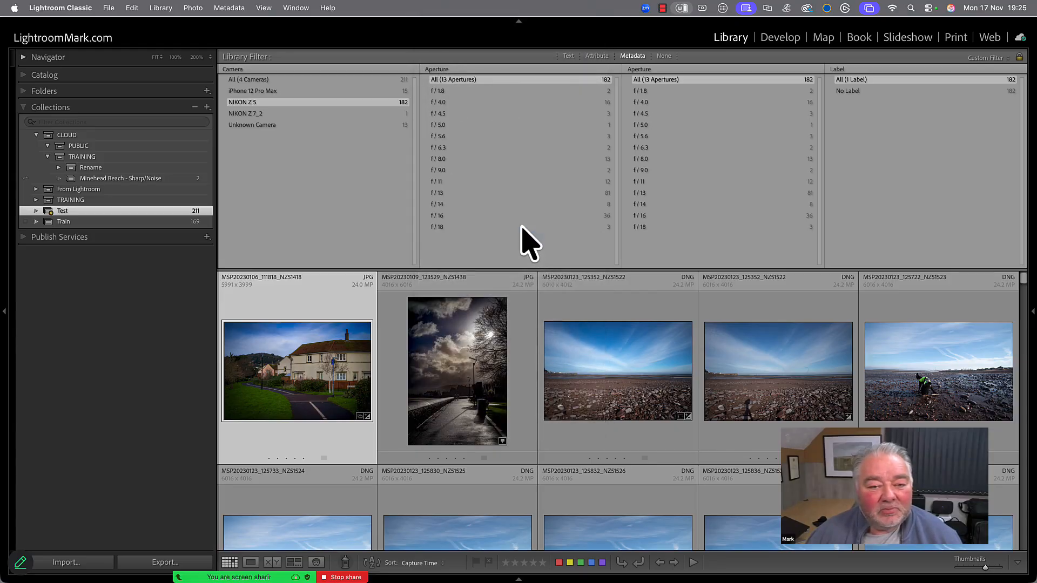
pyautogui.click(455, 92)
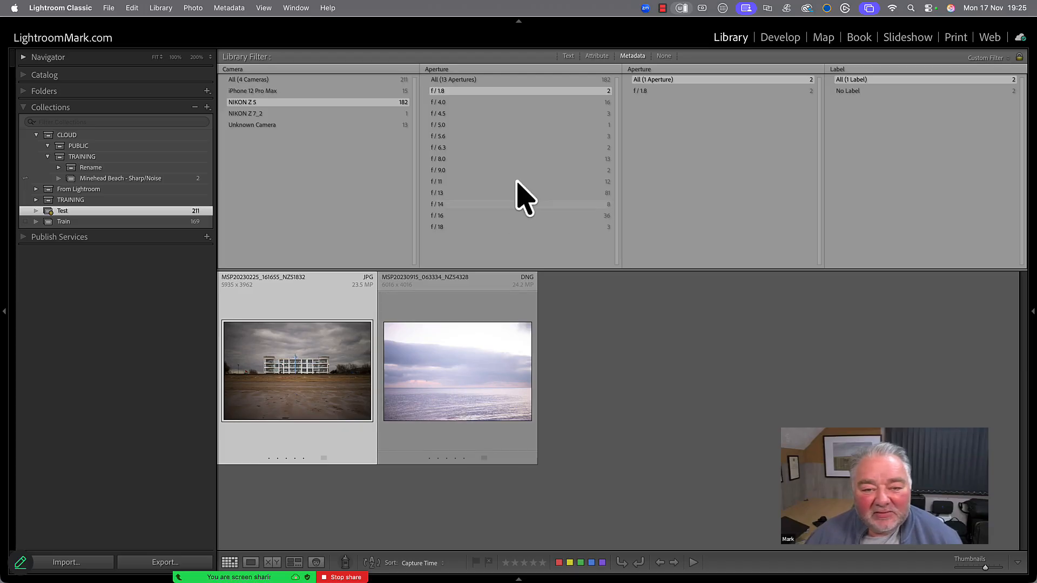
# Step: Filter the NIKON Z 5 photos in the Test collection by the apertures f / 4.0, f / 4.5 and f / 5.0 together
pyautogui.click(457, 103)
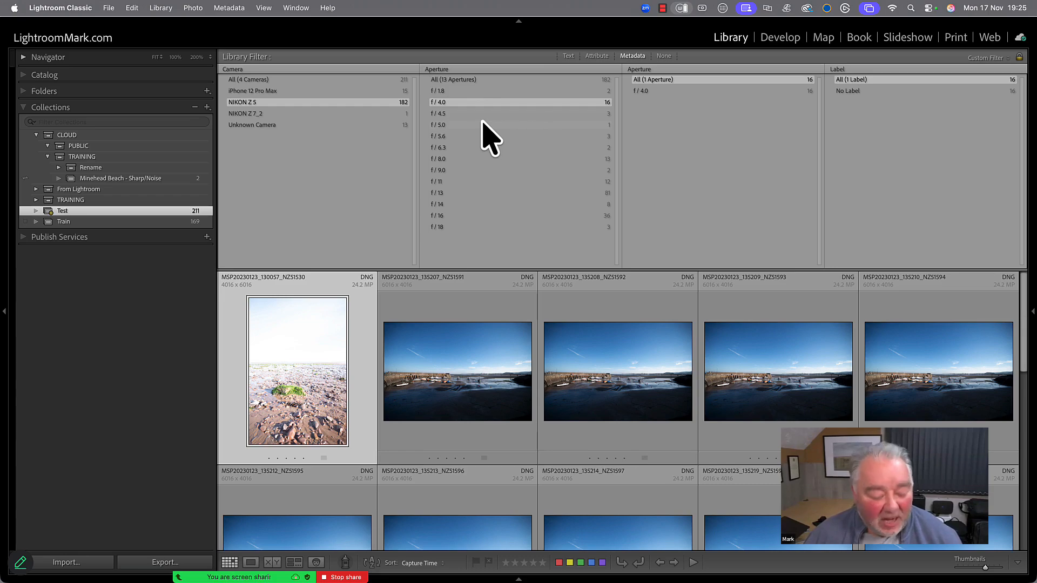
pyautogui.keyDown('super'); pyautogui.click(463, 114); pyautogui.keyUp('super')
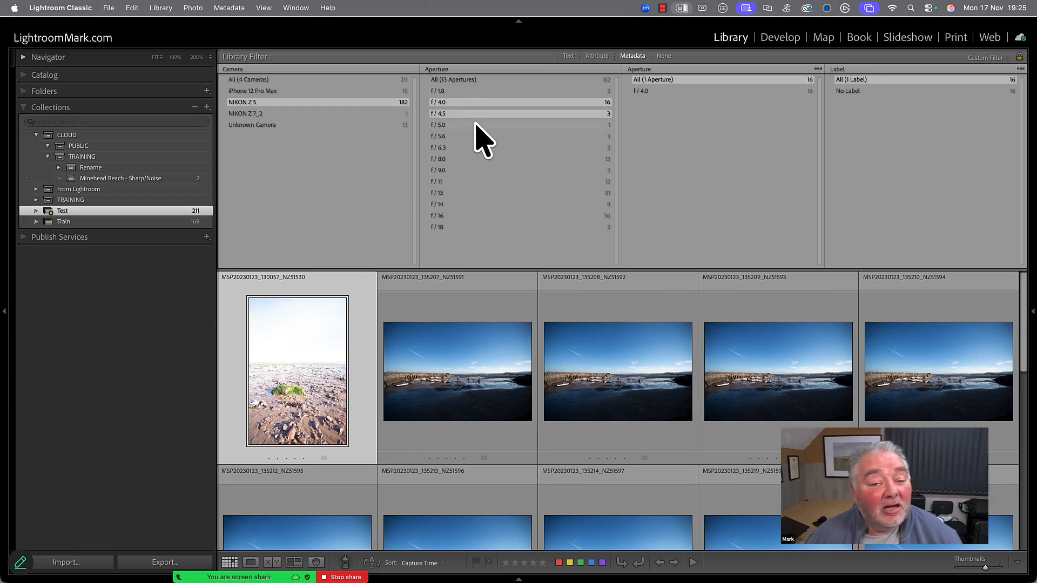
pyautogui.keyDown('super'); pyautogui.click(468, 124); pyautogui.keyUp('super')
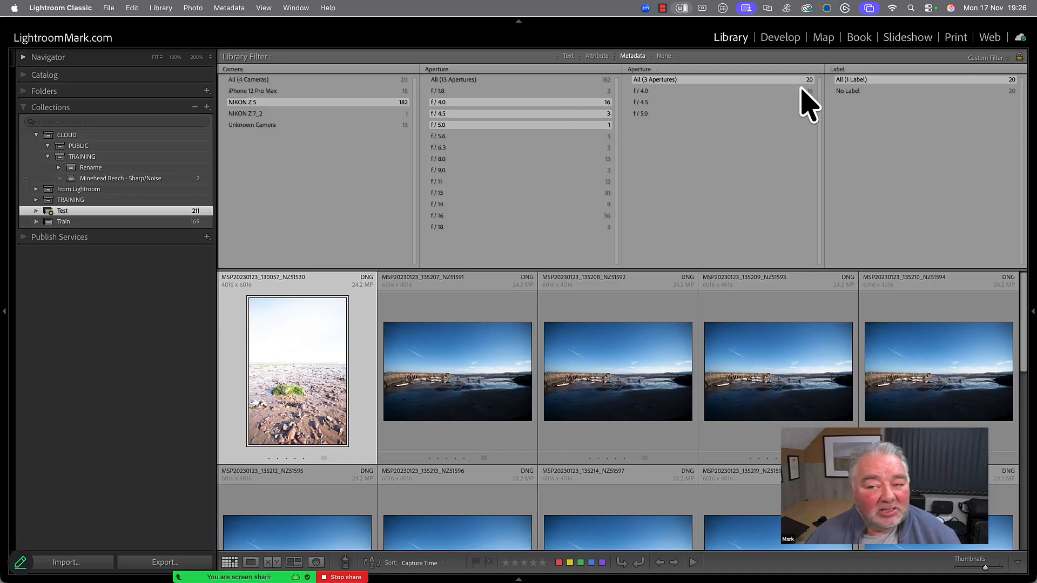
# Step: Replace the second Aperture filter column with the Develop criterion Aspect Ratio and filter by Portrait
pyautogui.click(644, 70)
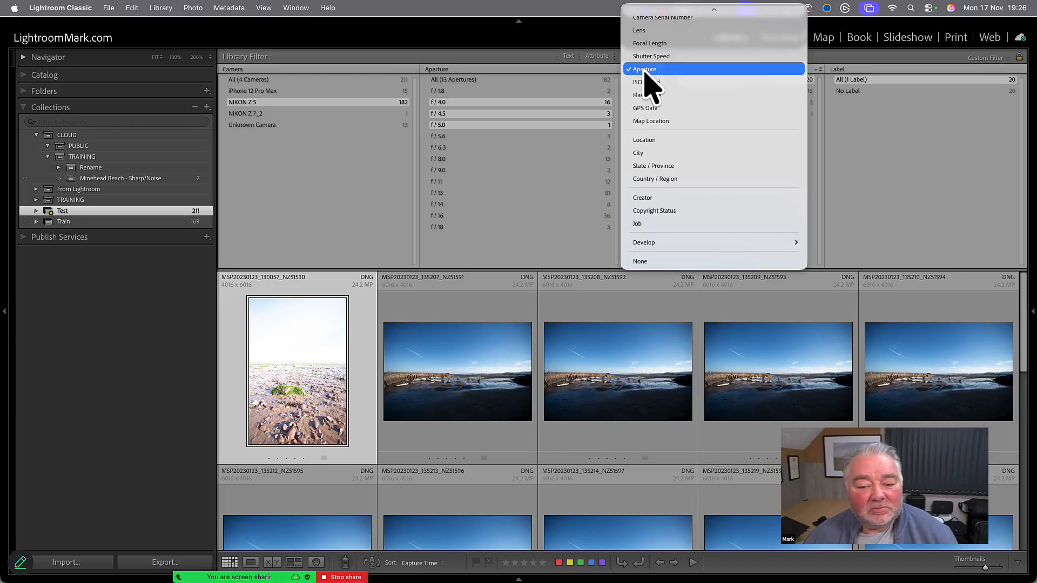
pyautogui.scroll(5, 684, 189)
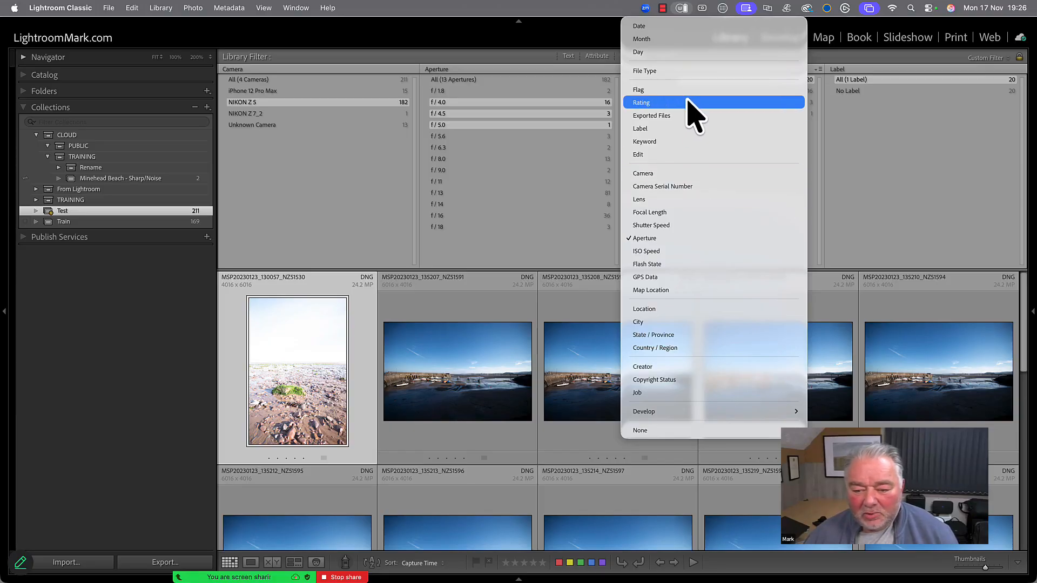
pyautogui.moveTo(681, 414)
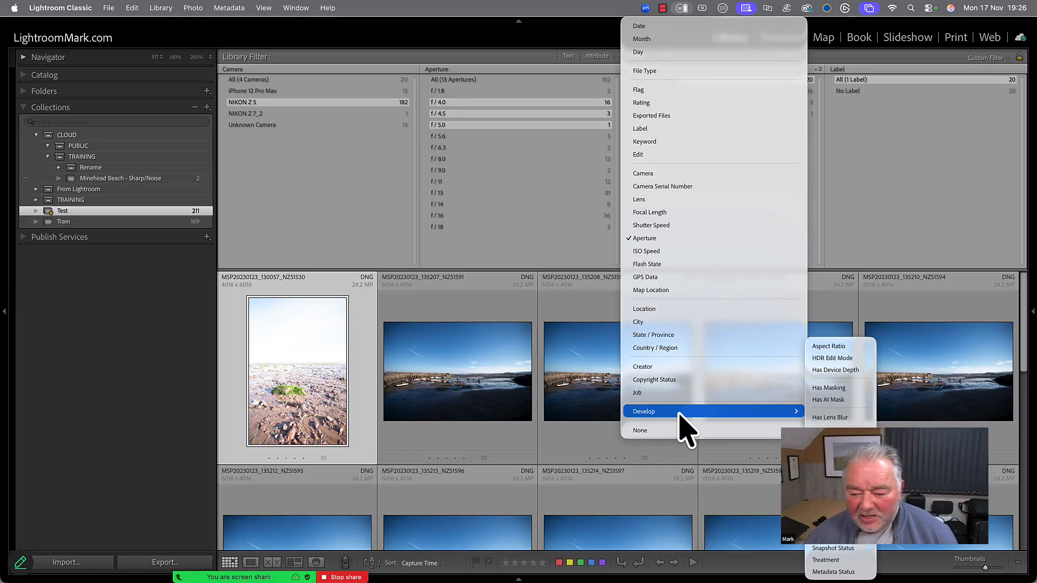
pyautogui.click(828, 346)
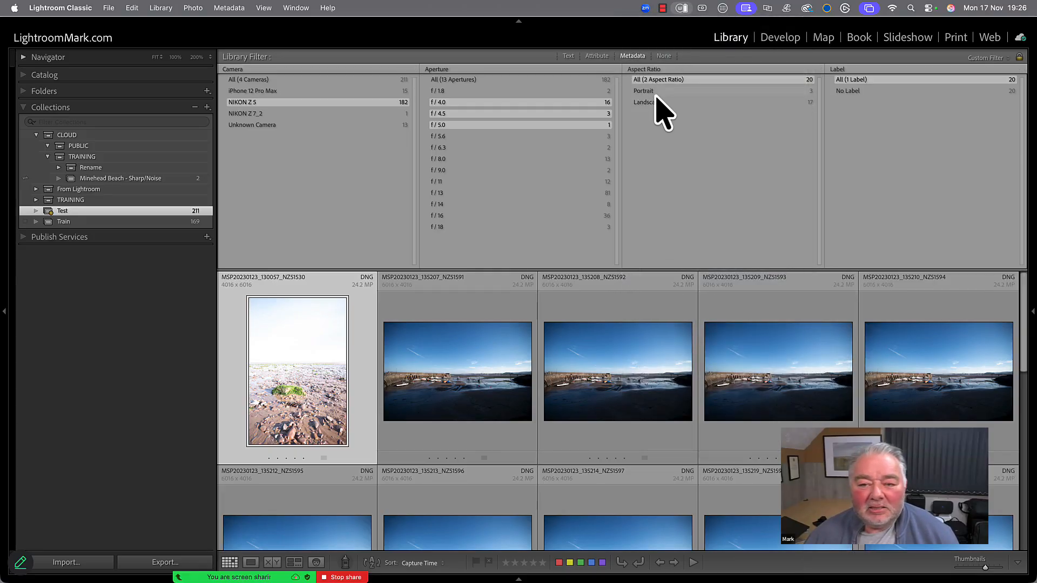
pyautogui.click(655, 93)
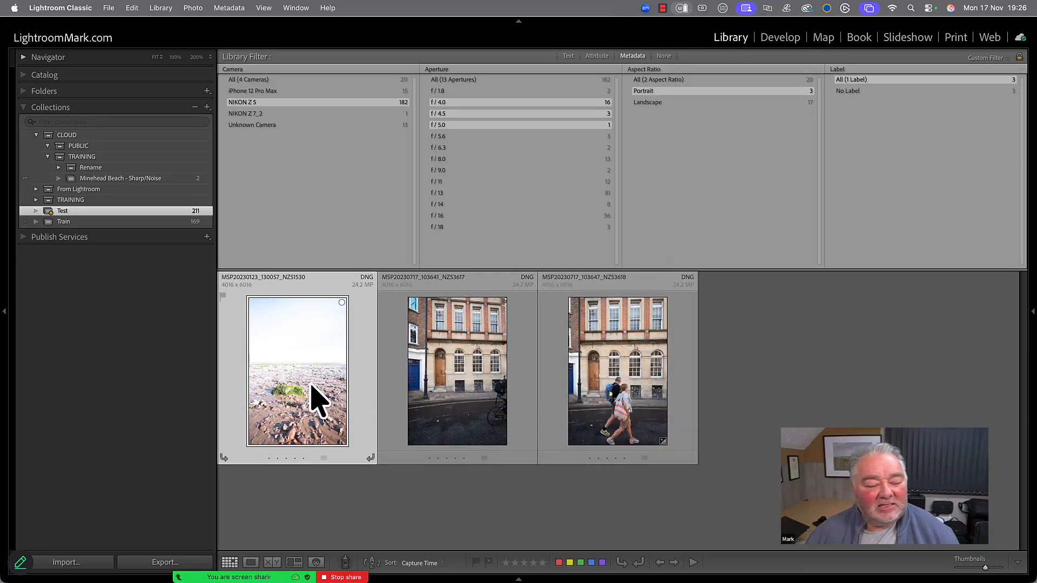
# Step: Create a collection named Test 2 from all the filtered portrait photos, including the selected photos and syncing with Lightroom
pyautogui.keyDown('shift'); pyautogui.click(631, 398); pyautogui.keyUp('shift')
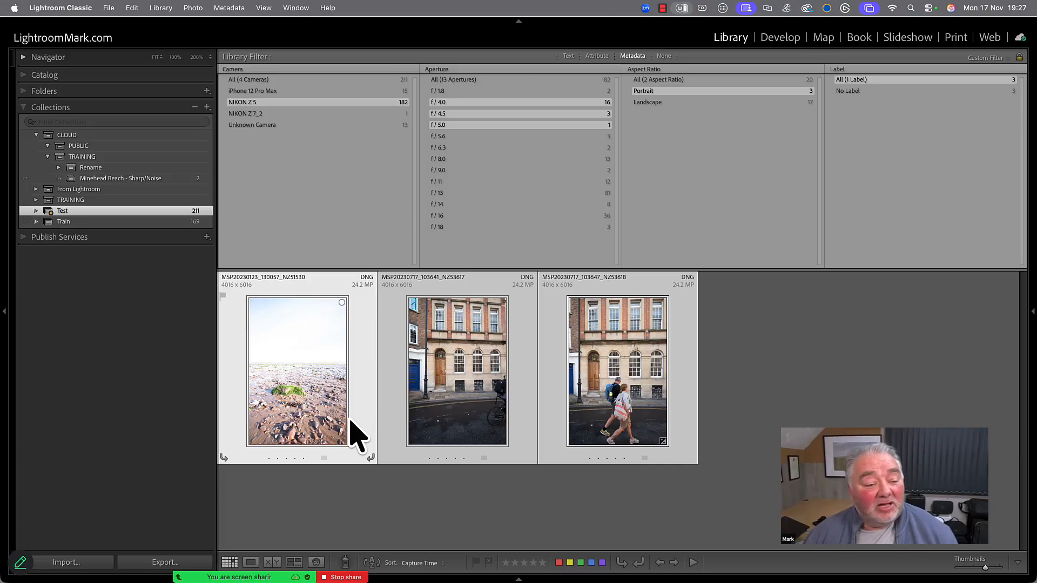
pyautogui.click(207, 107)
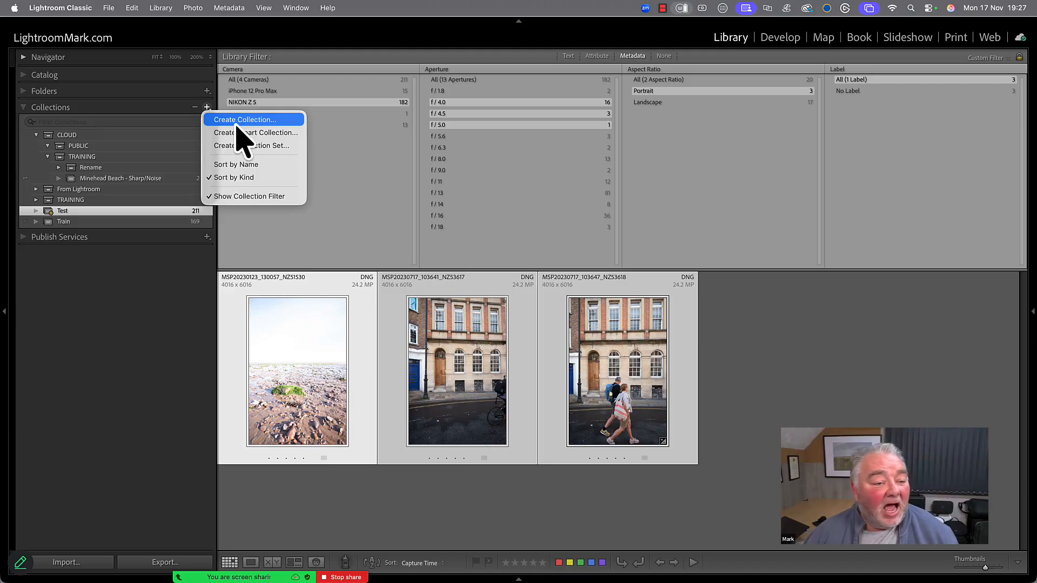
pyautogui.click(239, 122)
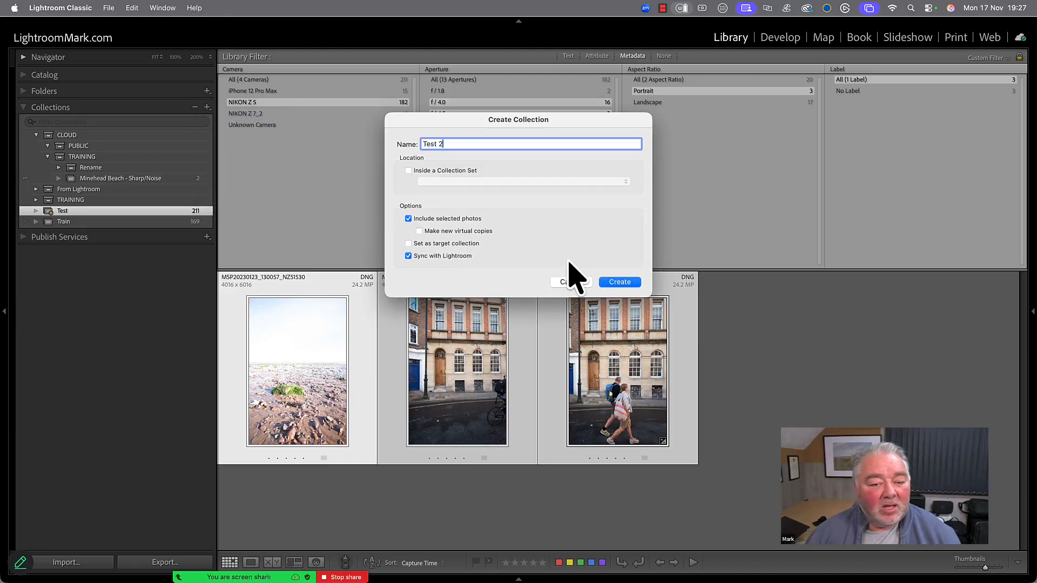
pyautogui.click(419, 221)
pyautogui.click(417, 222)
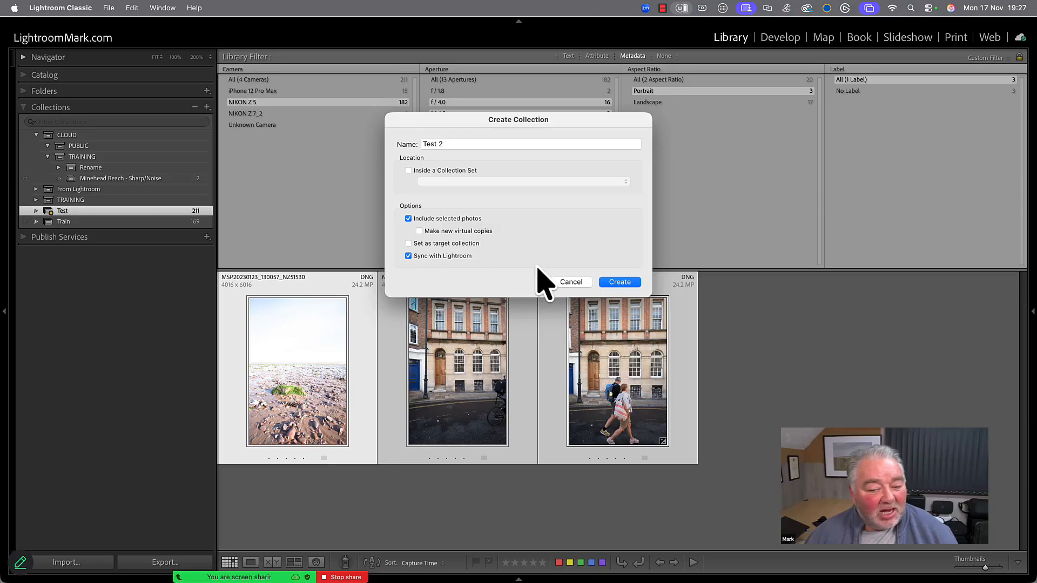
pyautogui.click(621, 283)
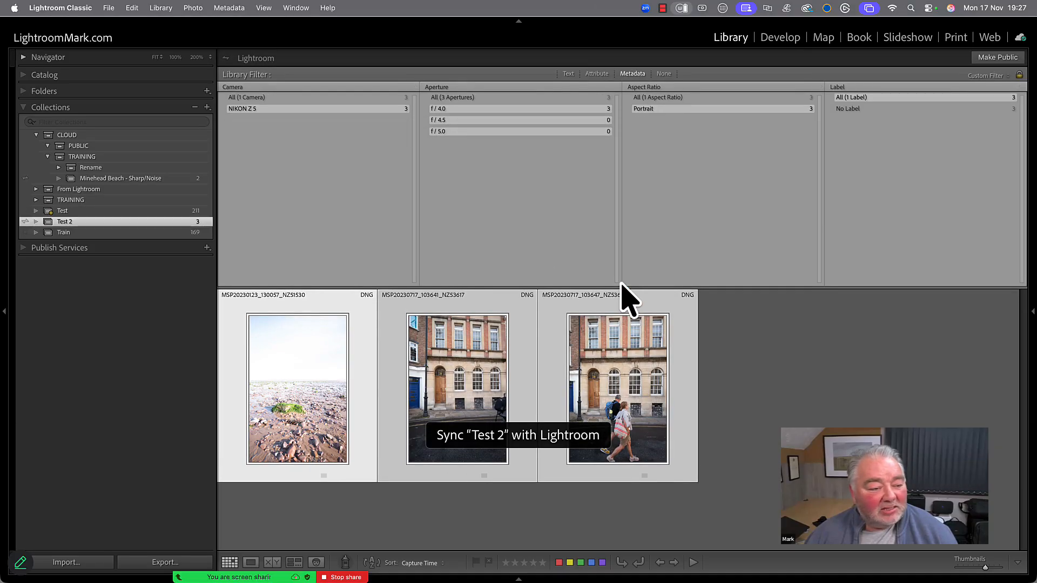
# Step: Turn off the library filter for the Test smart collection and open the Test 2 collection
pyautogui.click(168, 211)
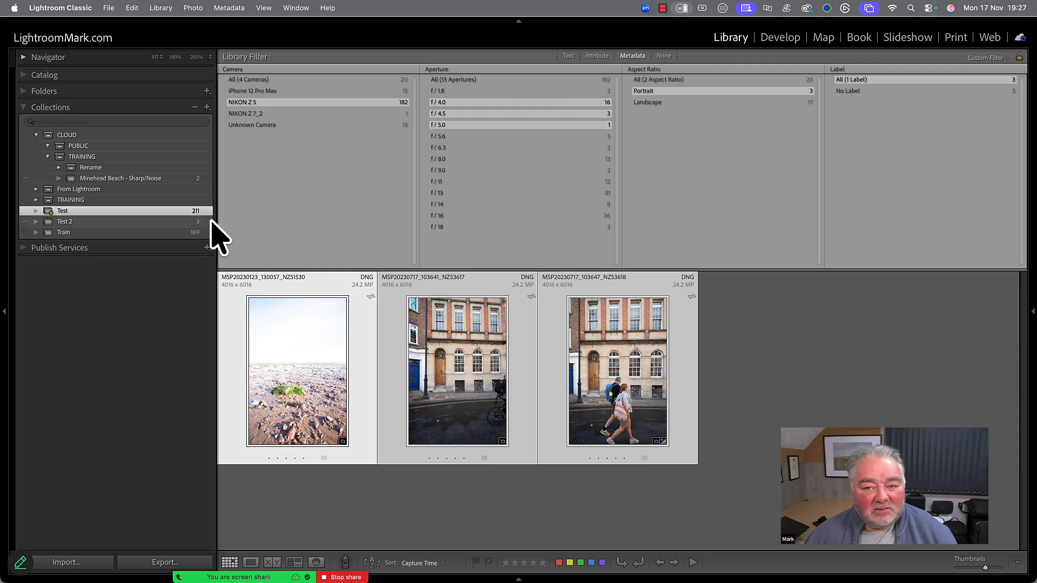
pyautogui.click(670, 57)
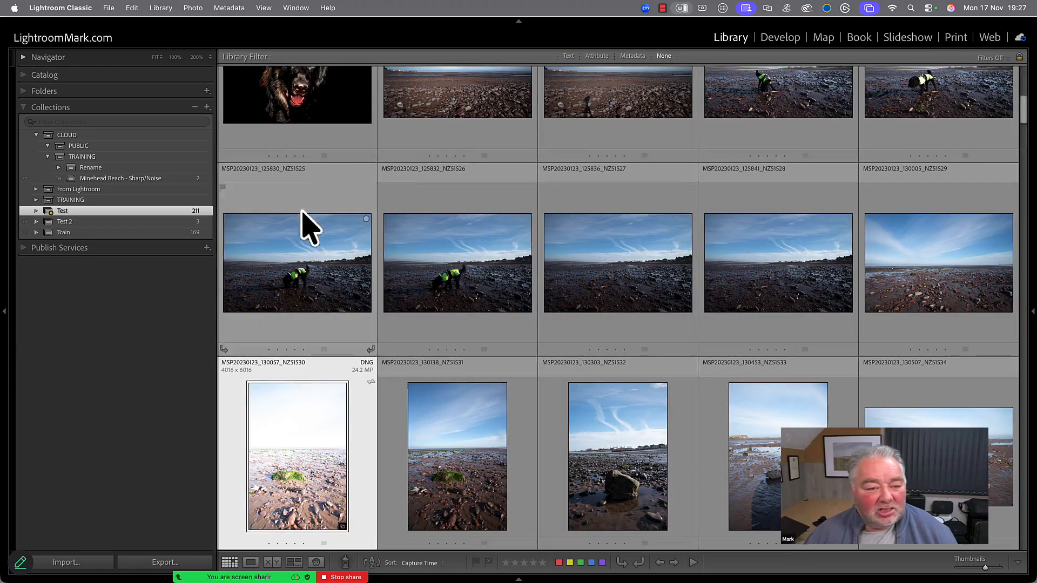
pyautogui.click(148, 223)
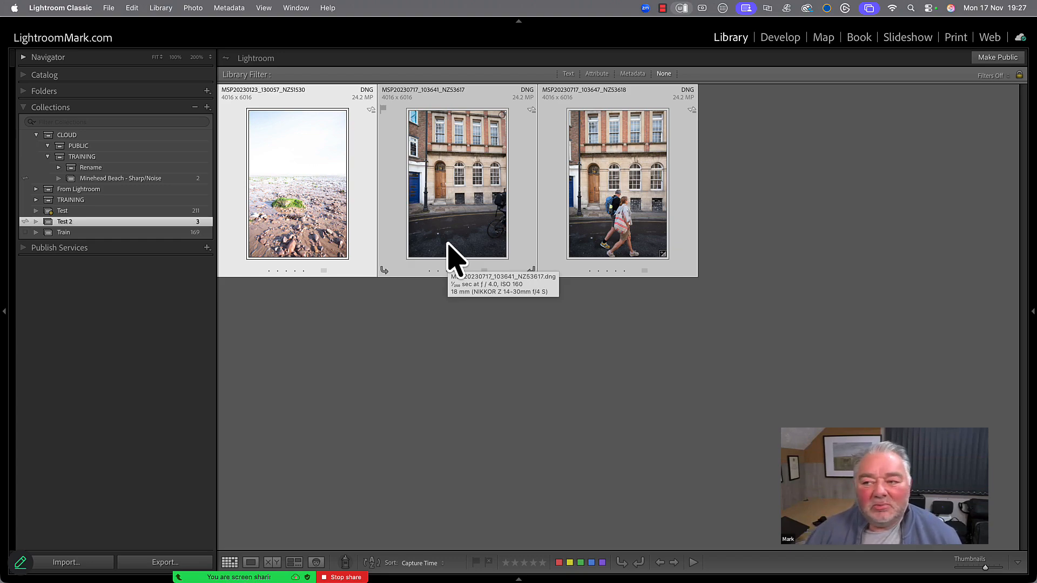
# Step: Make the Test 2 collection public and copy its public link to the clipboard
pyautogui.click(998, 59)
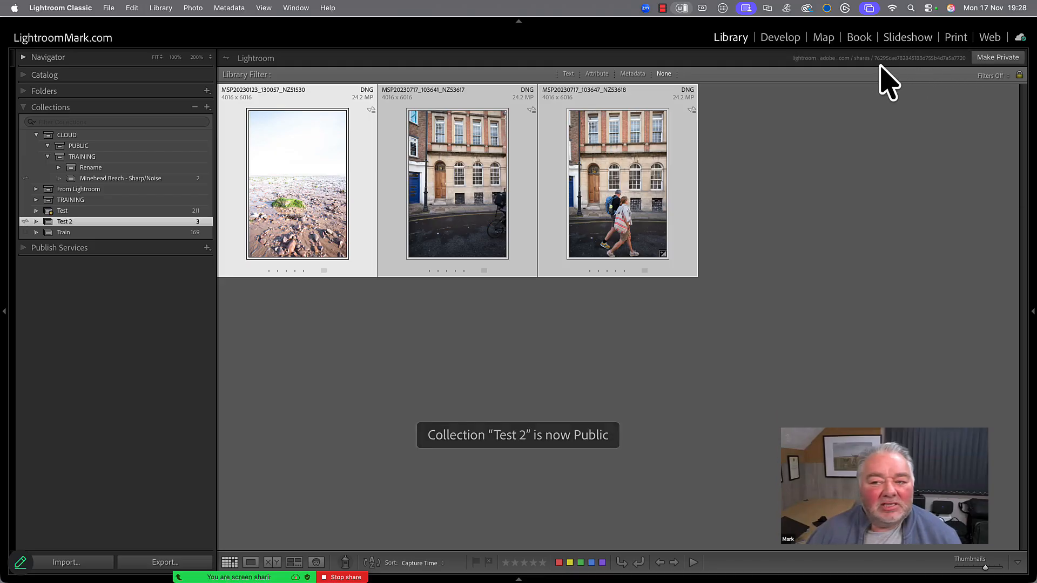
pyautogui.click(913, 60)
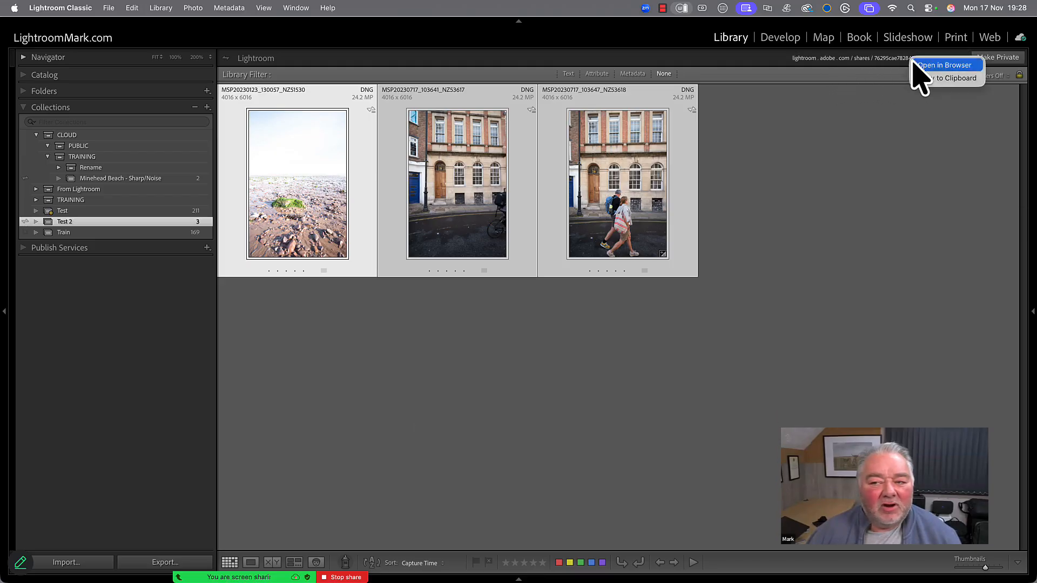
pyautogui.click(947, 82)
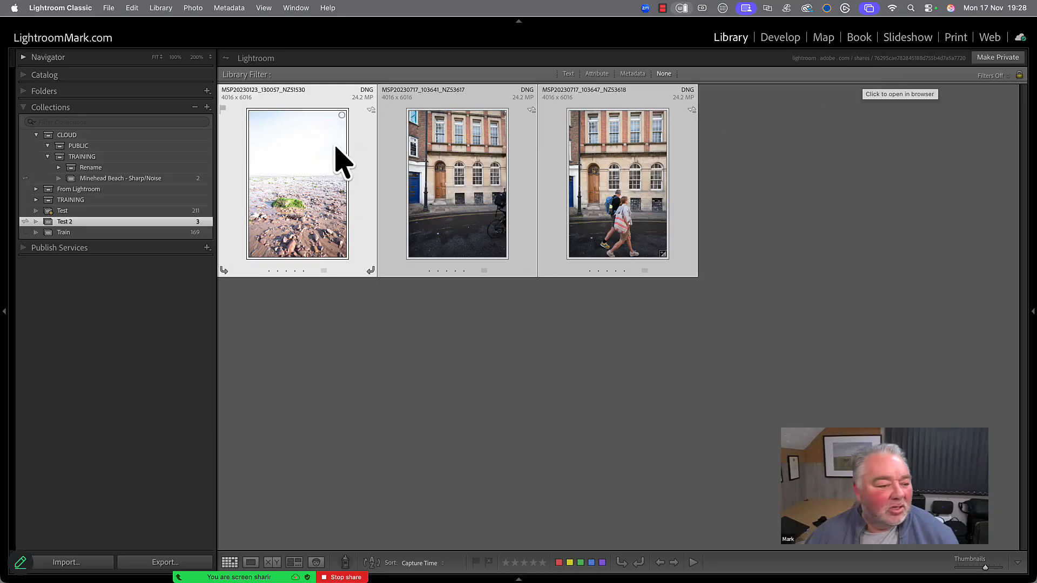
pyautogui.rightClick(67, 224)
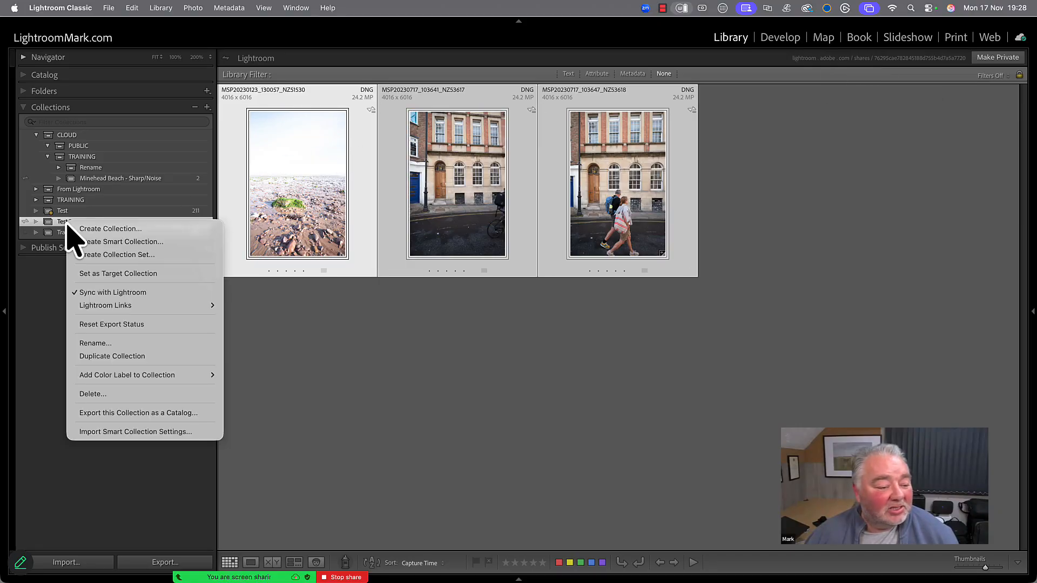
pyautogui.moveTo(112, 310)
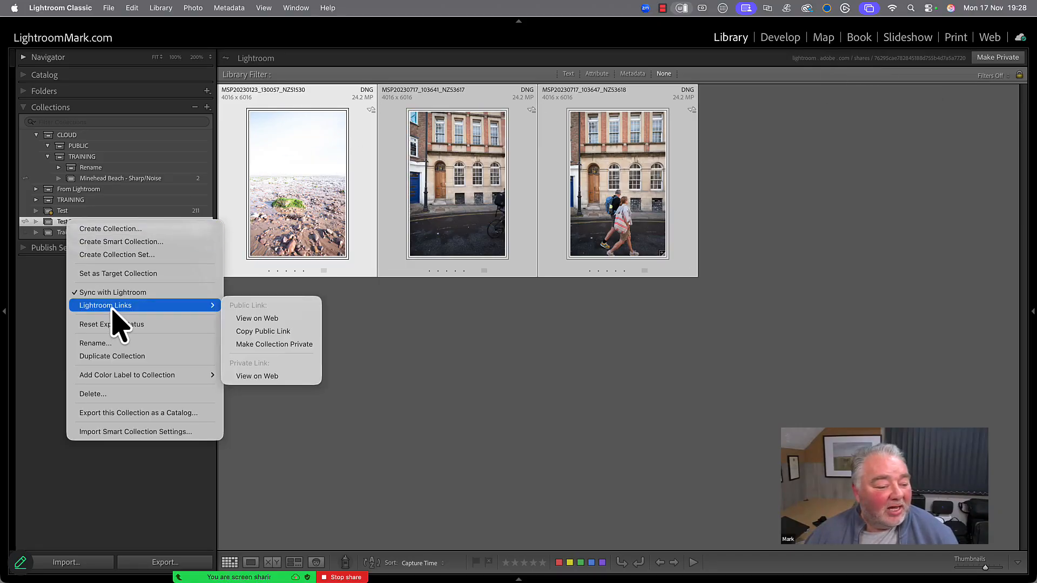
pyautogui.click(274, 333)
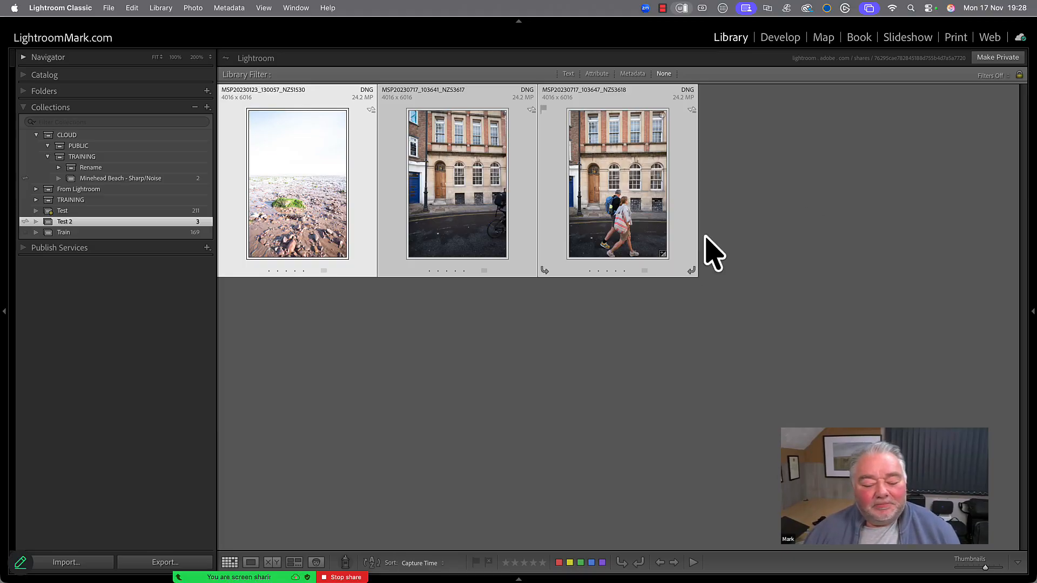
# Step: Go from the Test collection to the Images folder, open its 2022 subfolder and turn on the metadata filter there
pyautogui.click(61, 212)
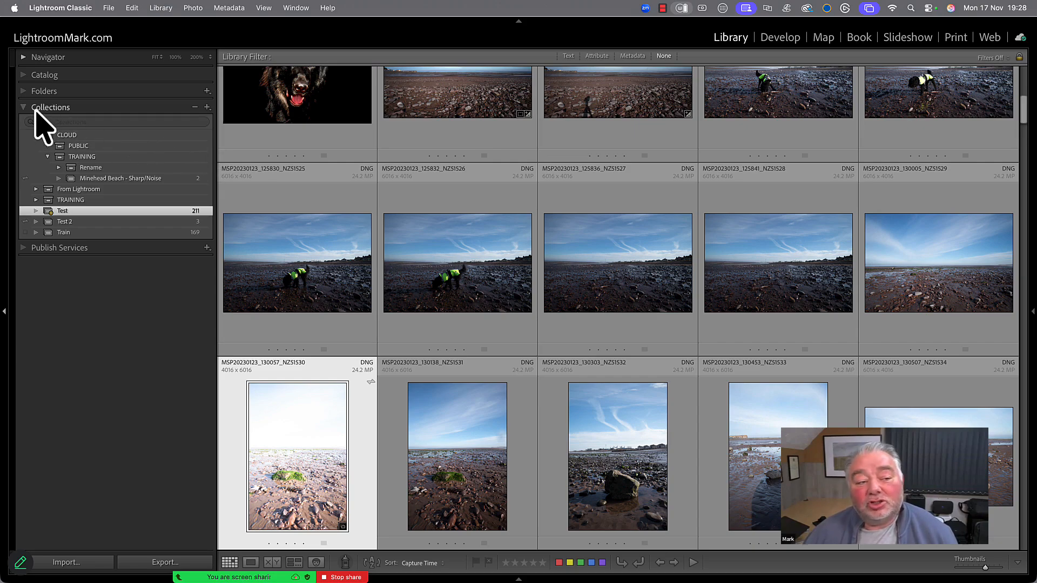
pyautogui.click(24, 92)
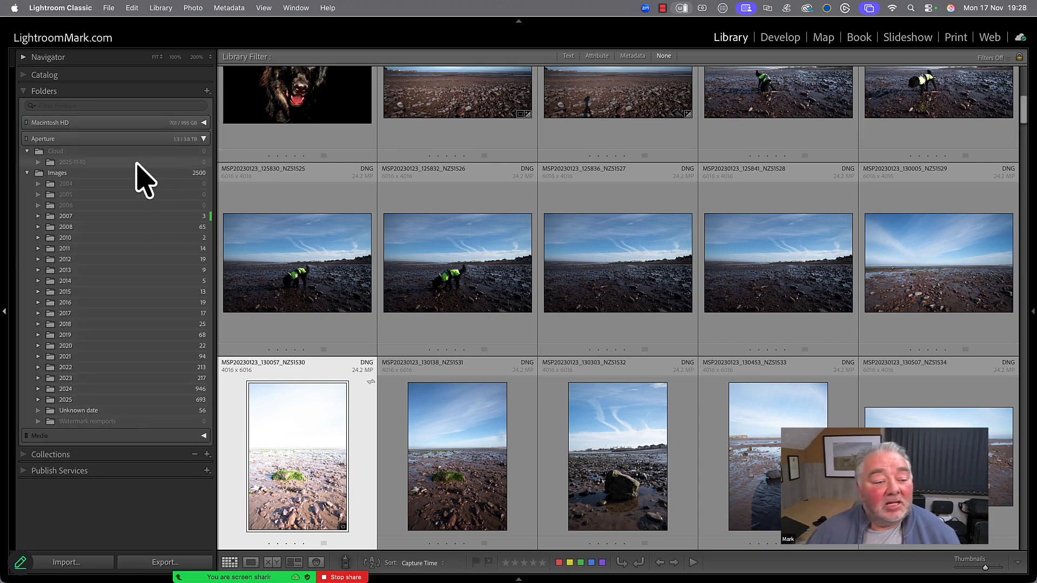
pyautogui.click(129, 174)
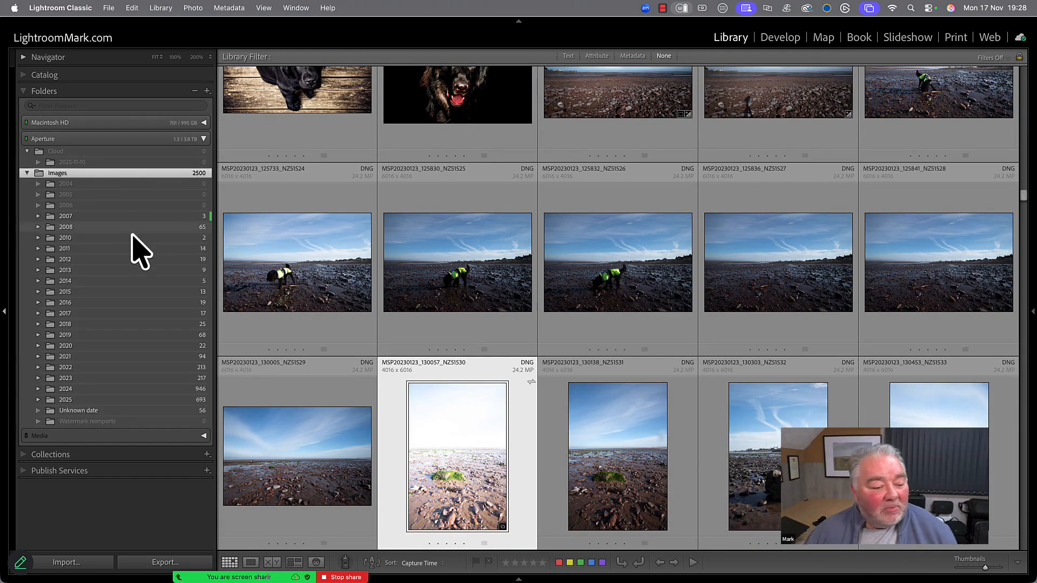
pyautogui.click(70, 368)
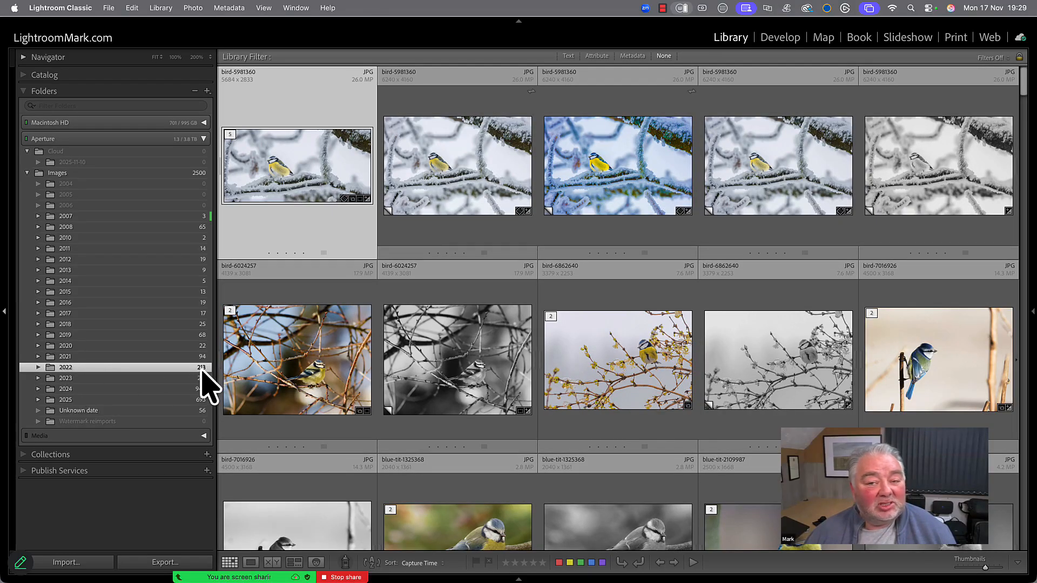
pyautogui.click(638, 56)
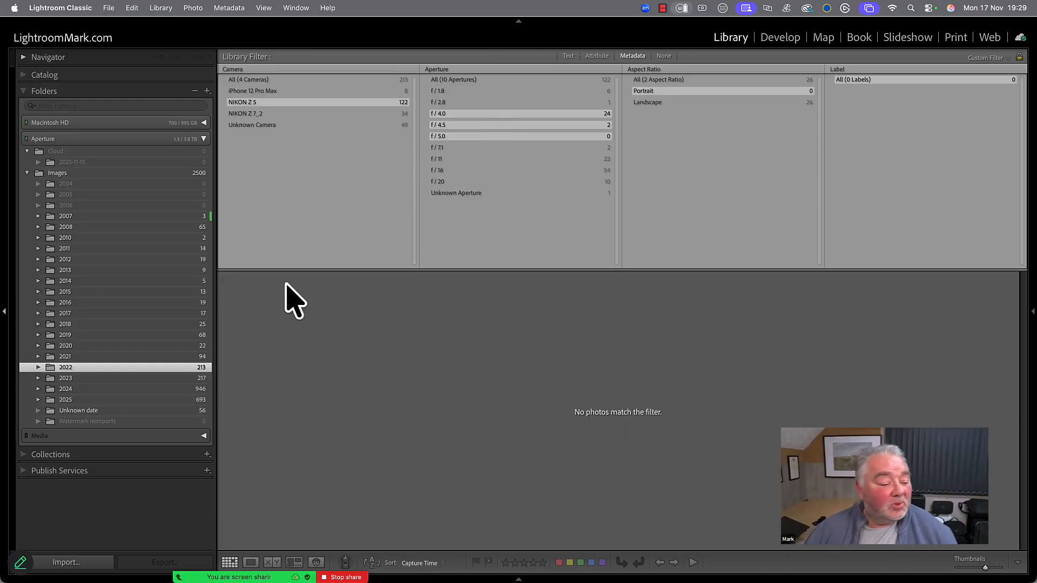
# Step: Return to the Test smart collection, inspect its capture date rule and close it without changes
pyautogui.click(23, 457)
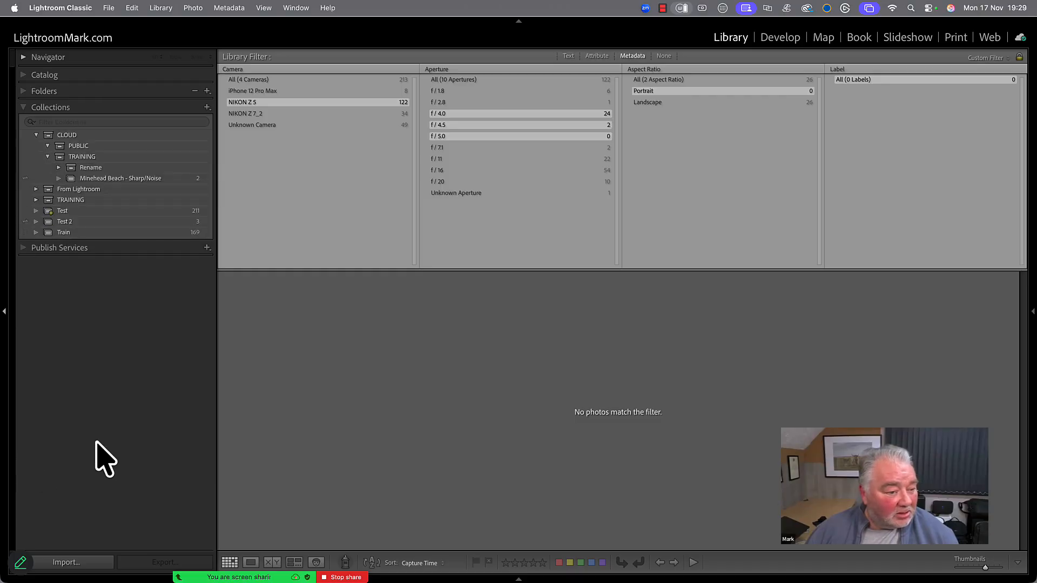
pyautogui.doubleClick(74, 212)
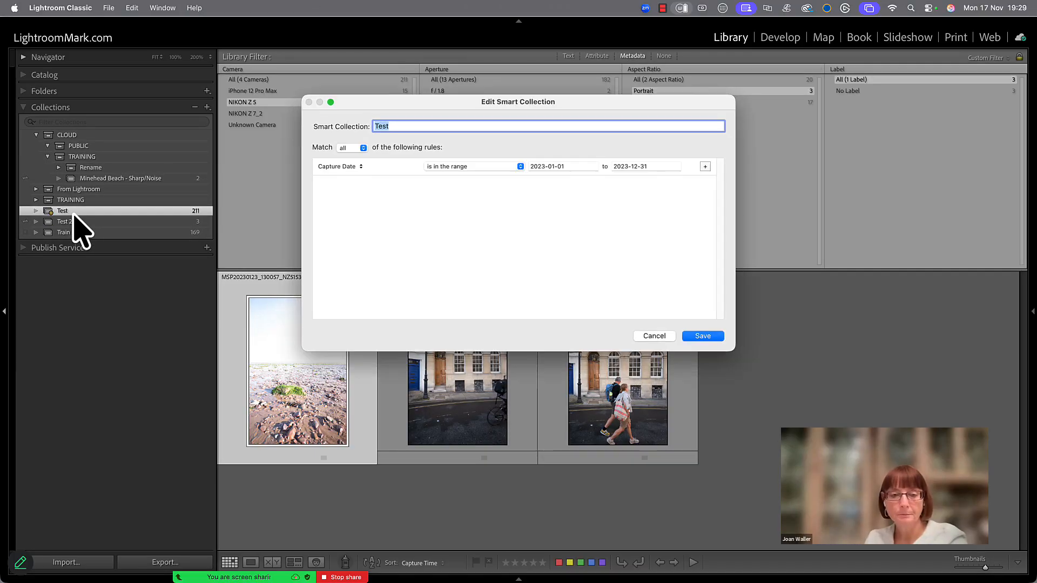
pyautogui.click(644, 339)
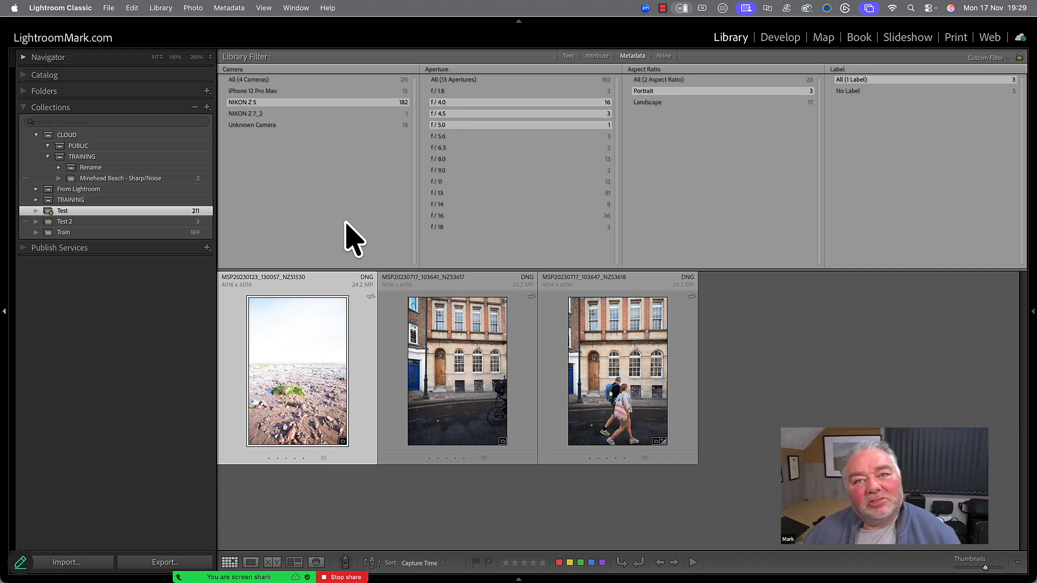
# Step: Show the 2023 folder with the metadata filter, and turn on the same filter for the 2011 folder
pyautogui.click(23, 92)
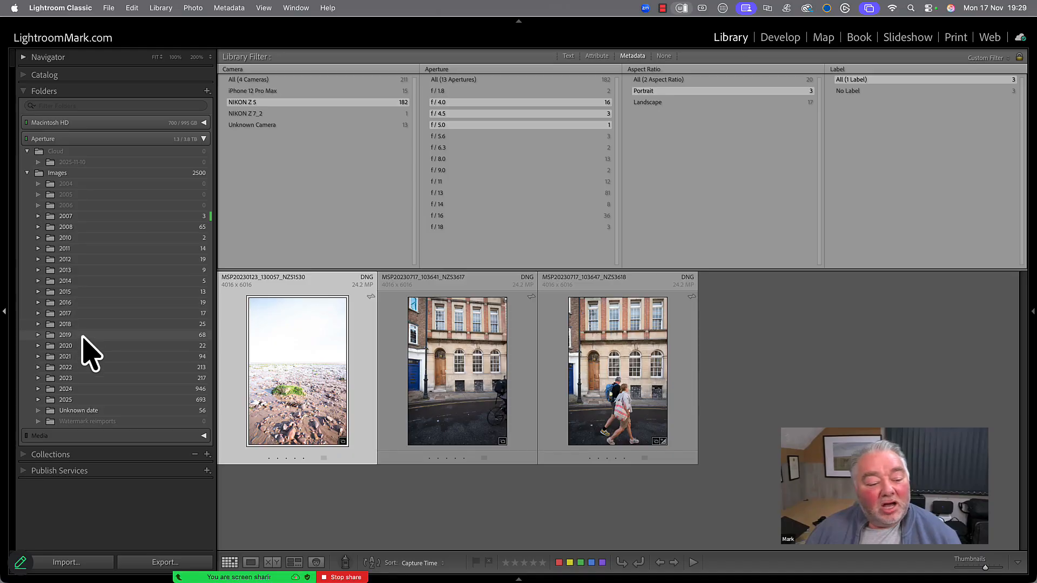
pyautogui.click(85, 379)
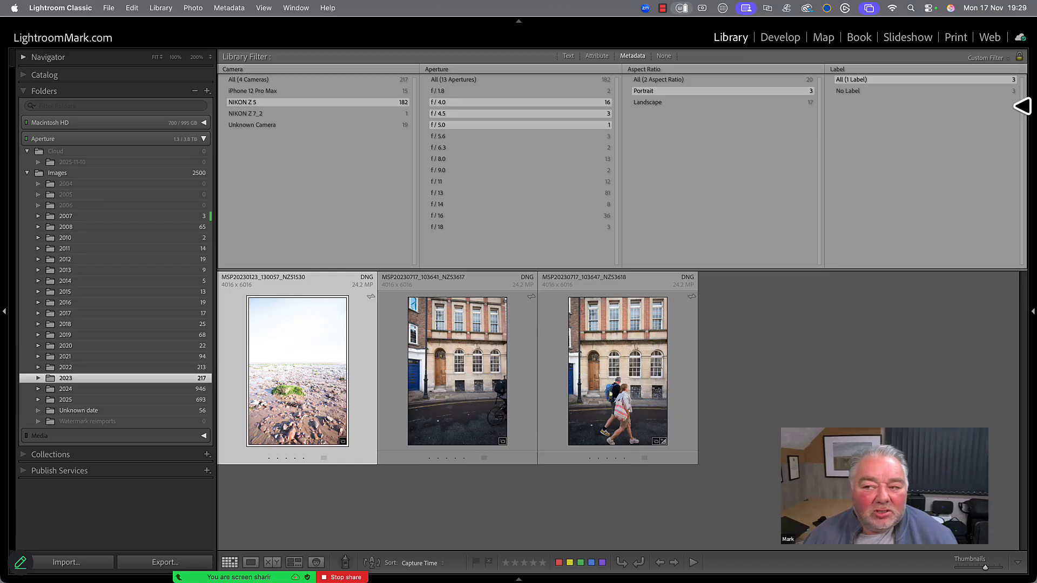
pyautogui.click(81, 248)
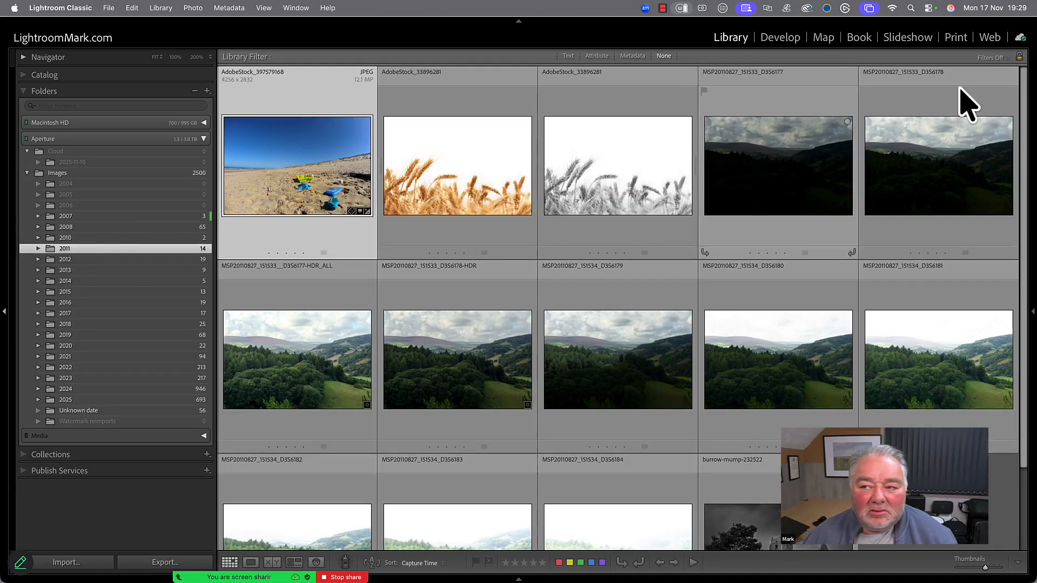
pyautogui.click(633, 57)
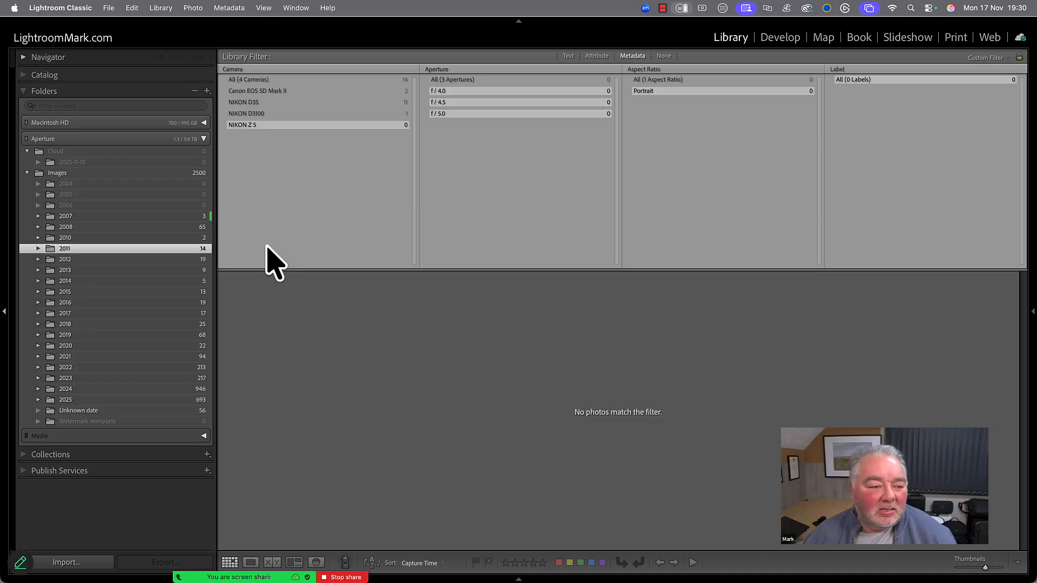
# Step: Check the 2007, 2013 and 2018 folders in turn with the metadata filter kept on
pyautogui.click(67, 216)
pyautogui.click(103, 270)
pyautogui.click(128, 325)
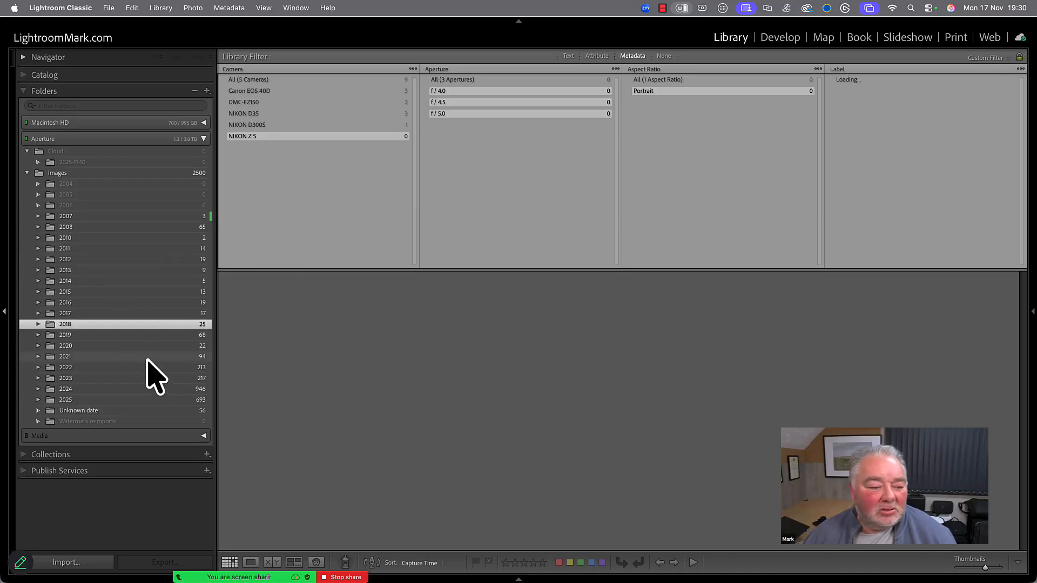
# Step: Select the 2017 and 2018 folders together and reset their camera filter to all cameras
pyautogui.click(143, 357)
pyautogui.click(149, 378)
pyautogui.click(147, 320)
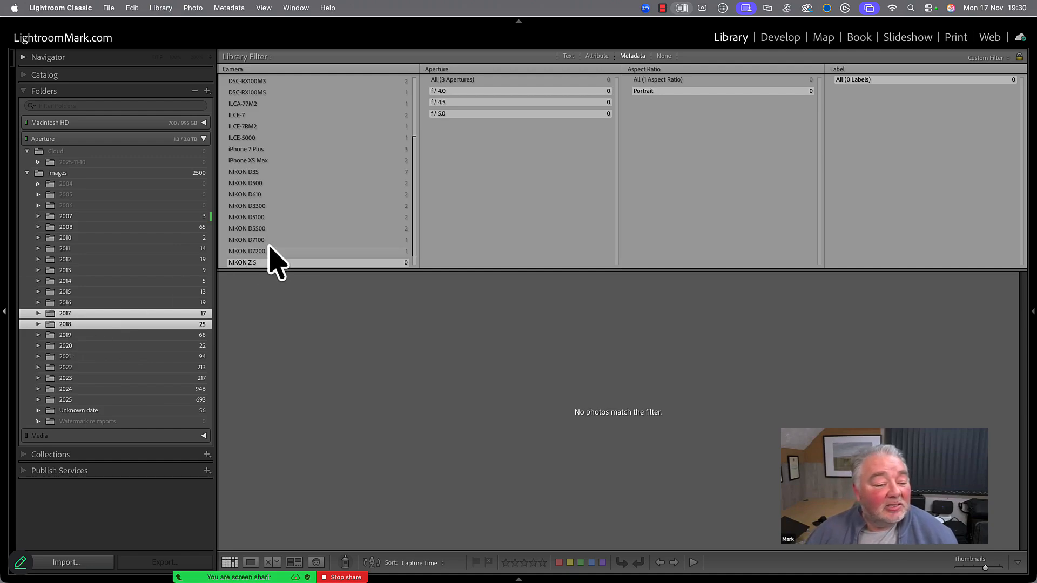
pyautogui.scroll(-1, 281, 260)
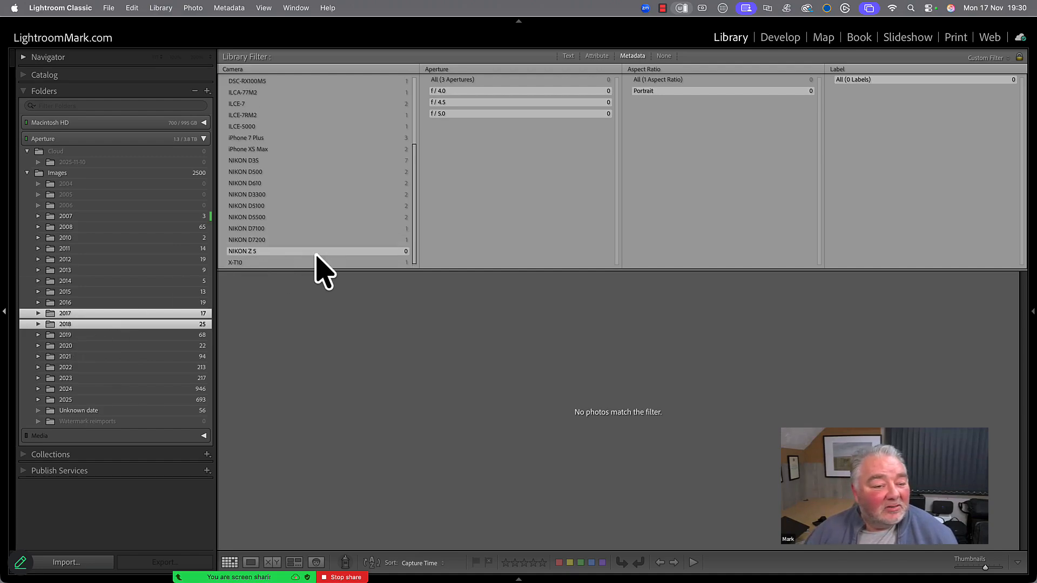
pyautogui.scroll(9, 316, 254)
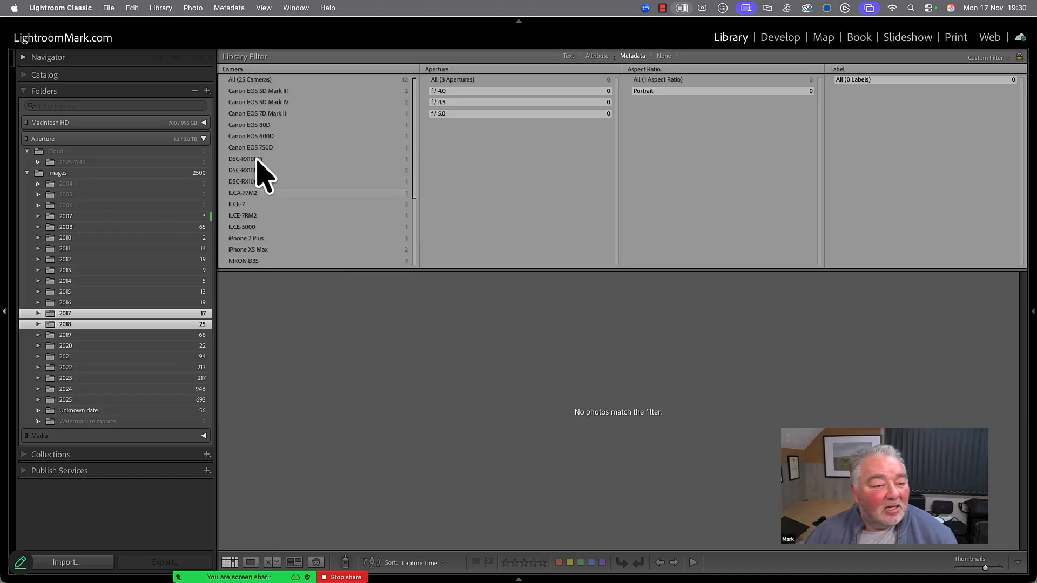
pyautogui.click(249, 81)
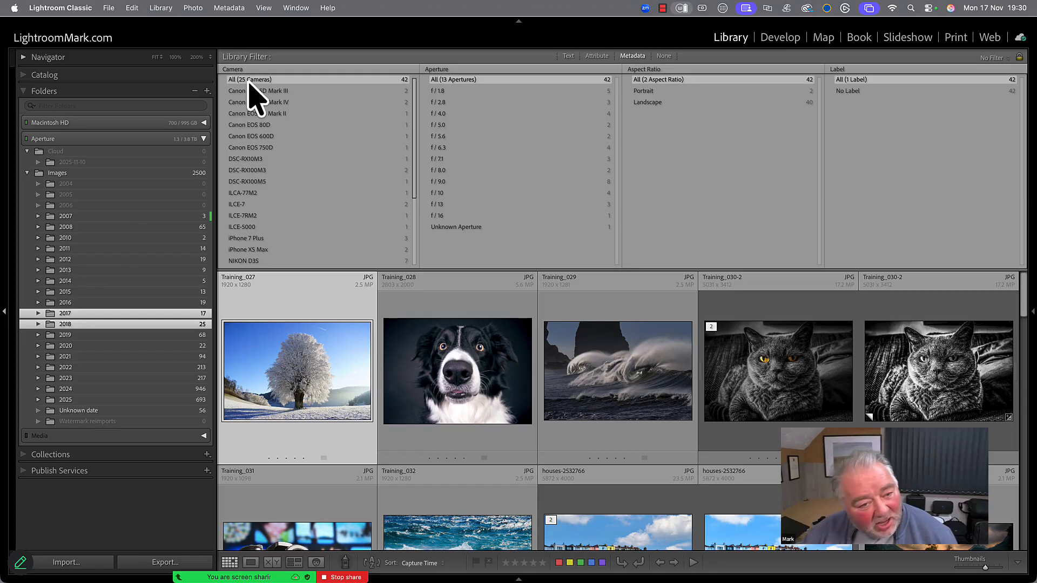
# Step: Filter the two folders to Canon EOS 600D photos shot at f/2.8, and stop the screen share
pyautogui.click(272, 137)
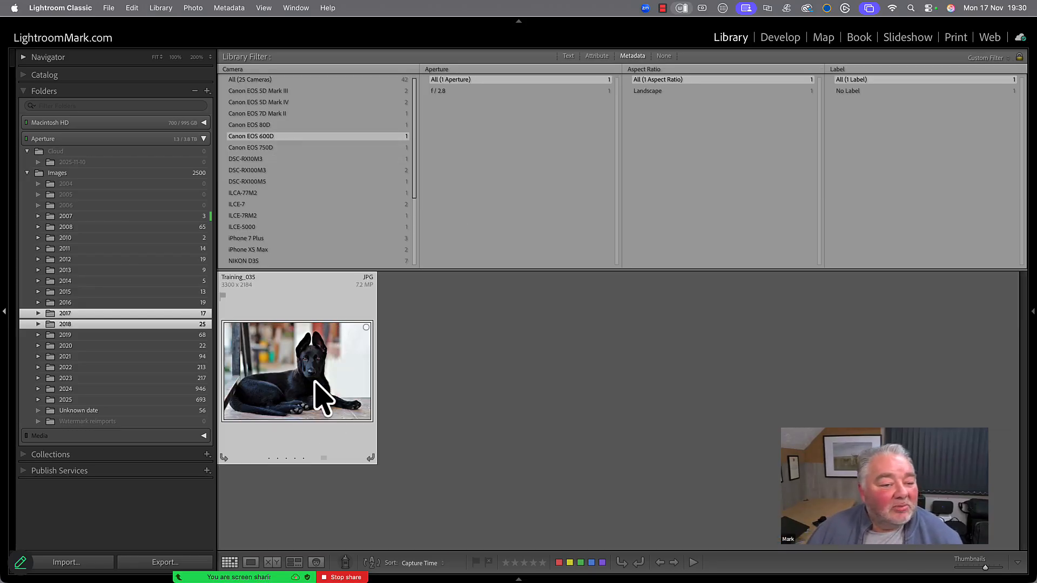
pyautogui.click(440, 92)
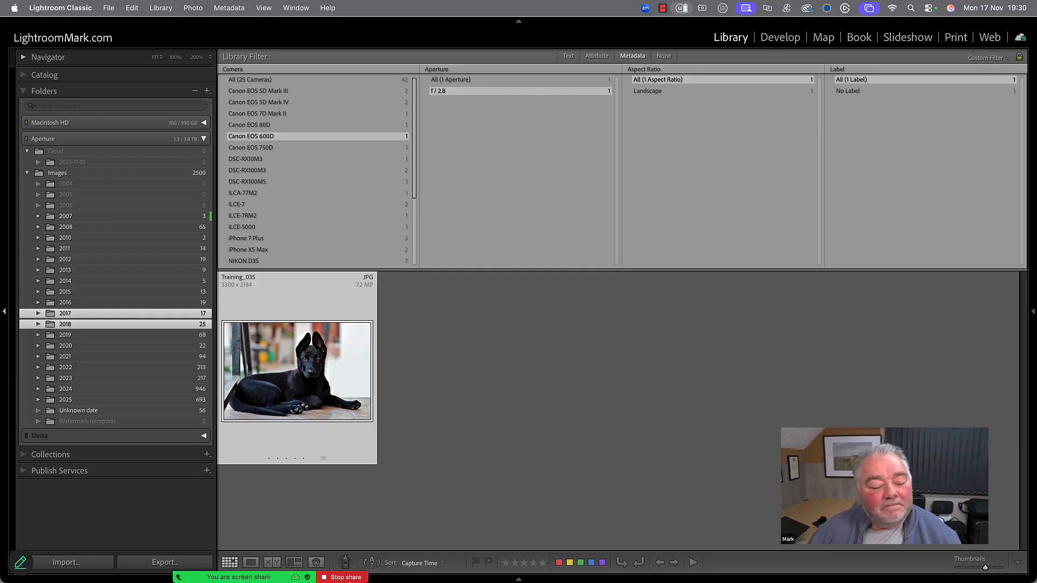
pyautogui.click(350, 578)
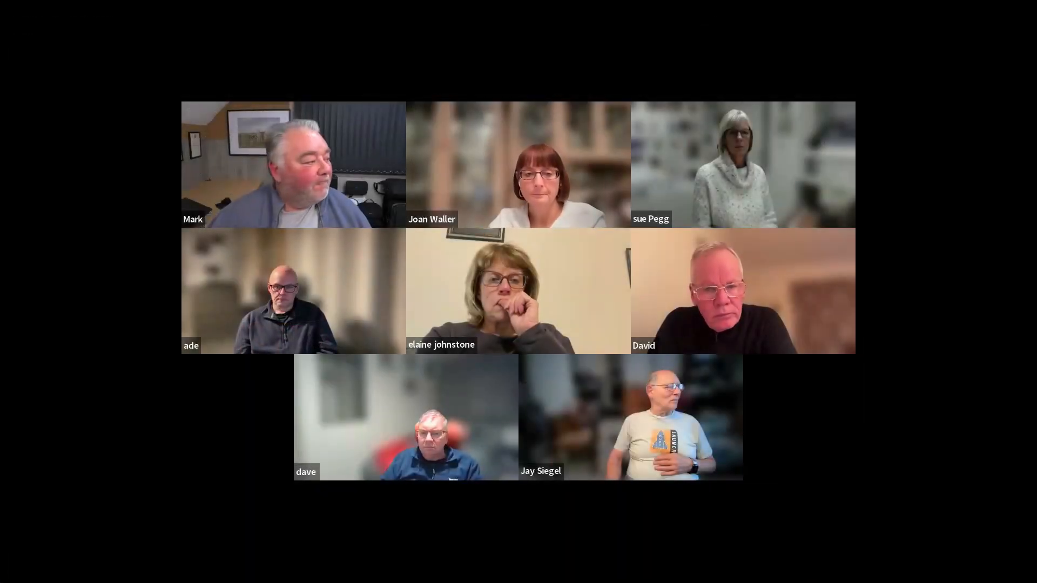
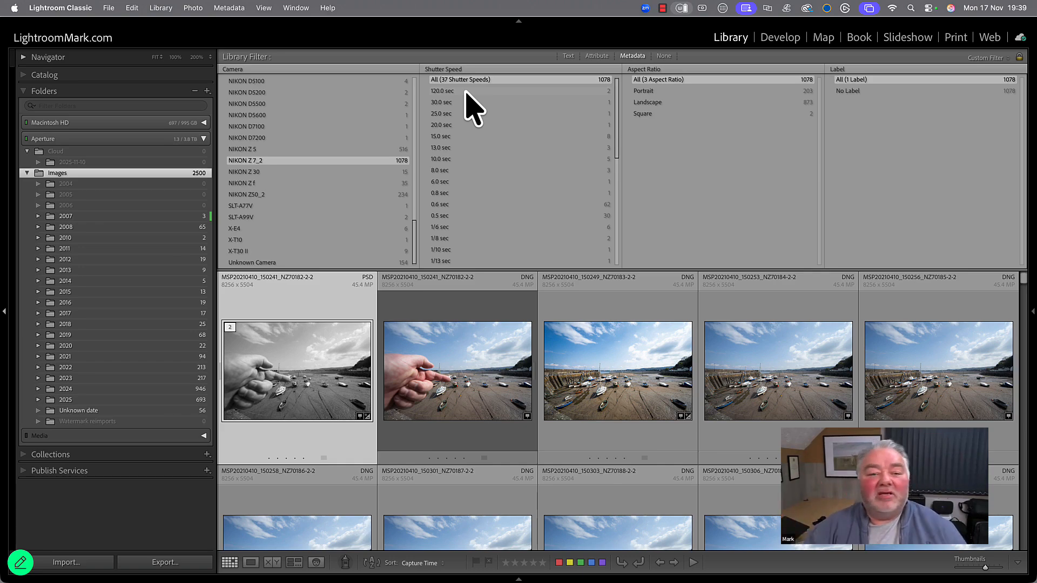
# Step: Filter the NIKON Z 7_2 photos by shutter speeds 120, 30, 25, 20 and 15 sec in turn, ending on 0.6 sec
pyautogui.click(468, 108)
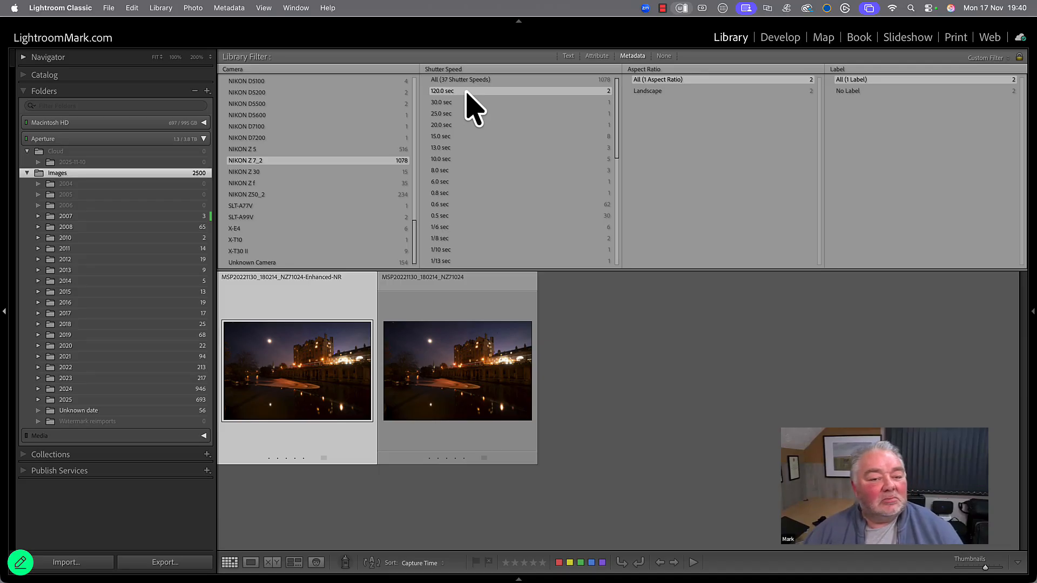
pyautogui.click(469, 102)
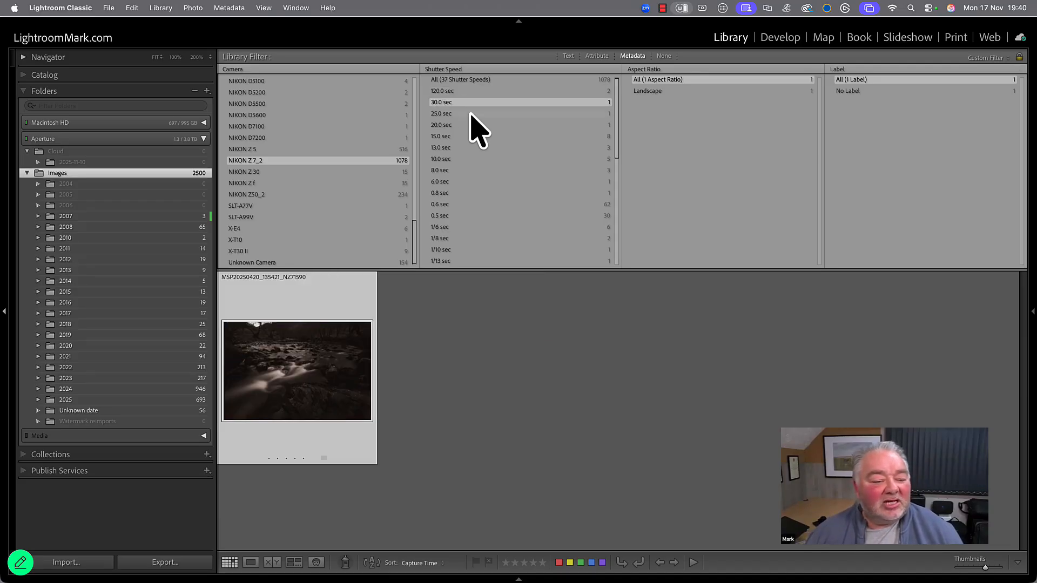
pyautogui.click(469, 114)
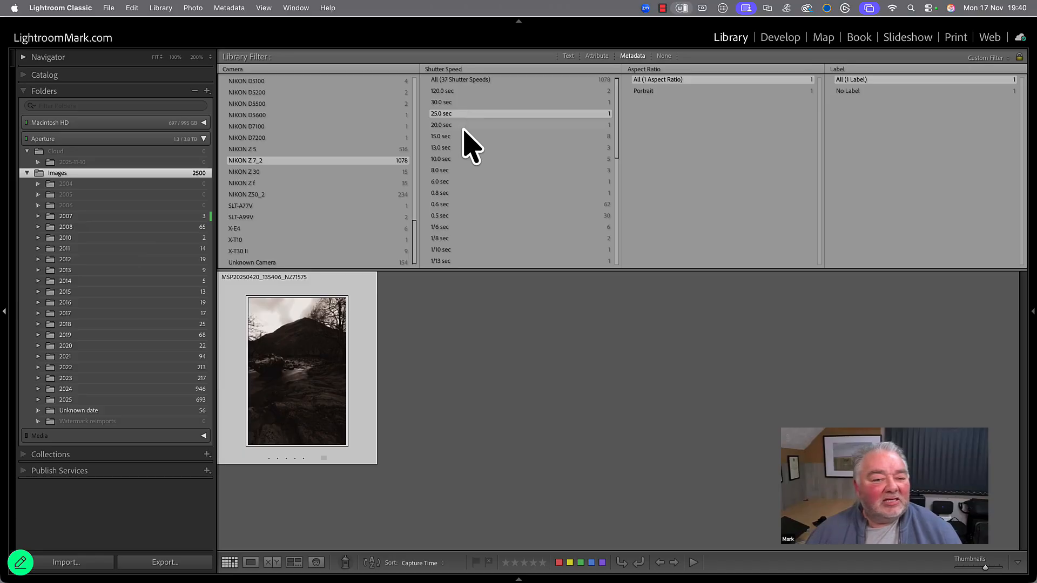
pyautogui.click(464, 125)
pyautogui.click(464, 136)
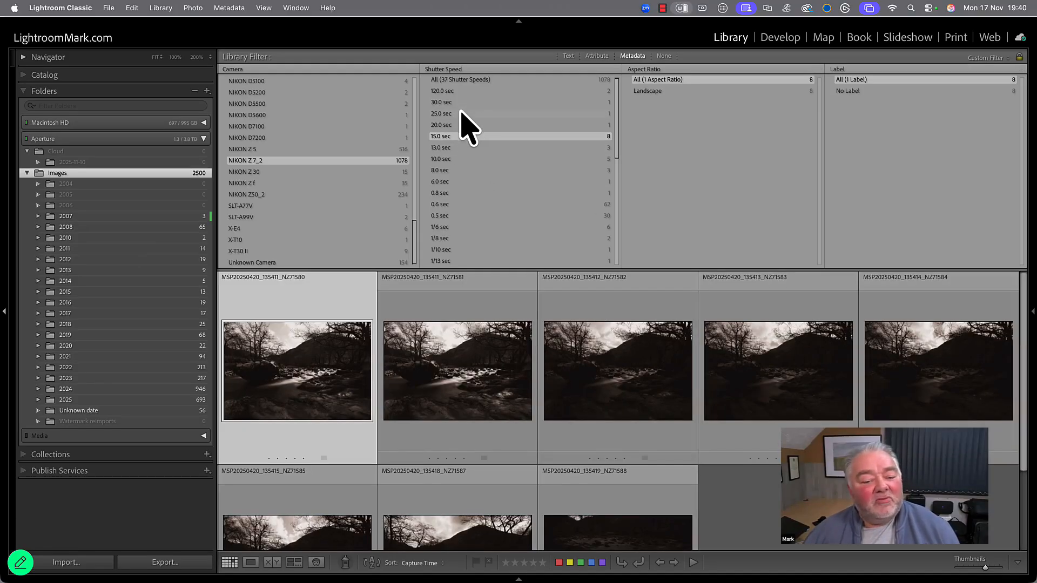
pyautogui.click(470, 205)
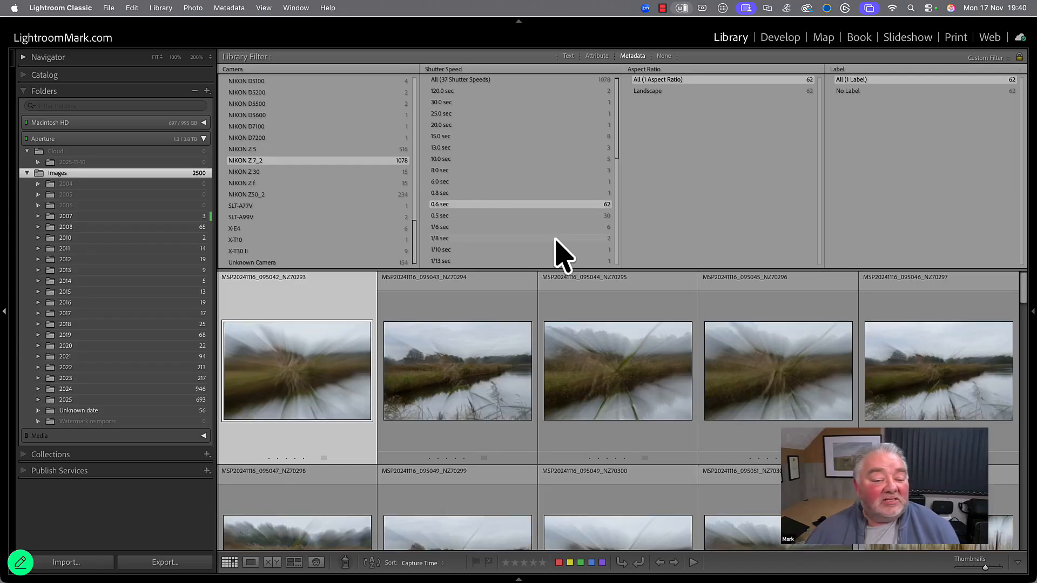
# Step: Change the Aspect Ratio column of the metadata filter to Focal Length
pyautogui.click(650, 70)
pyautogui.click(651, 71)
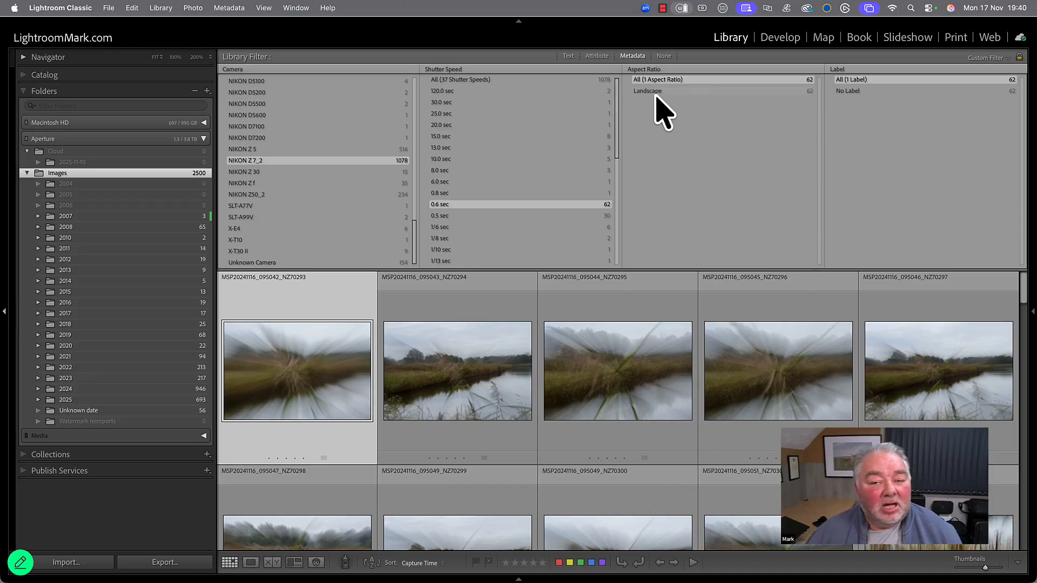
pyautogui.click(647, 71)
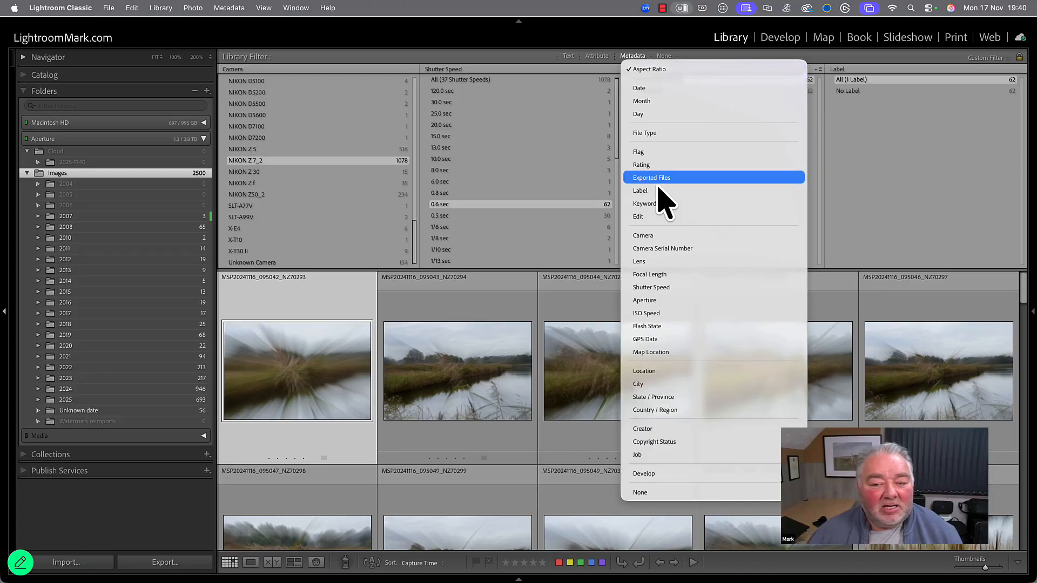
pyautogui.click(654, 274)
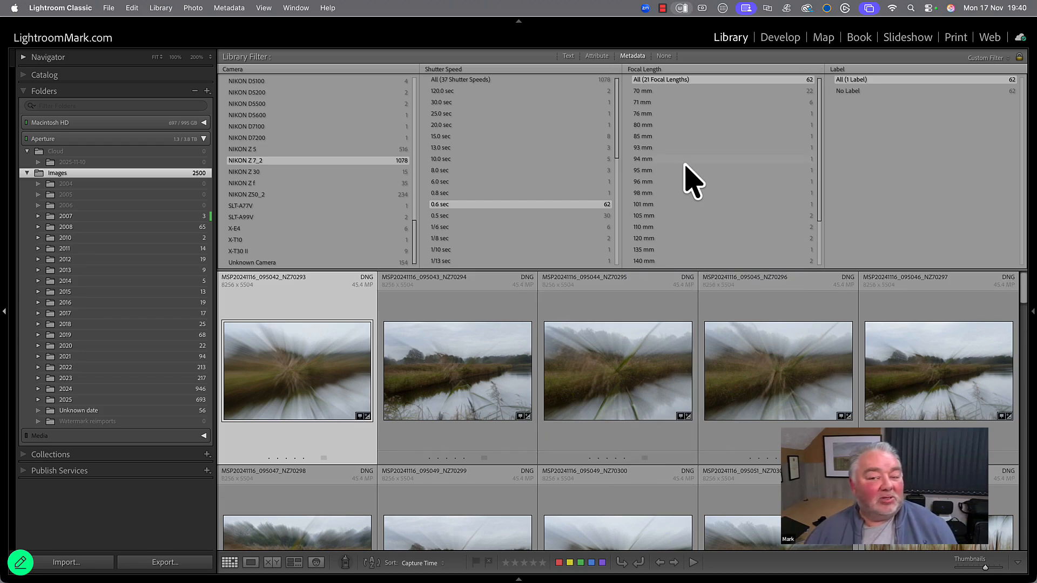
# Step: Filter the 0.6 sec photos by 70 mm and then by 200 mm focal length, looking through the matching shots
pyautogui.click(708, 92)
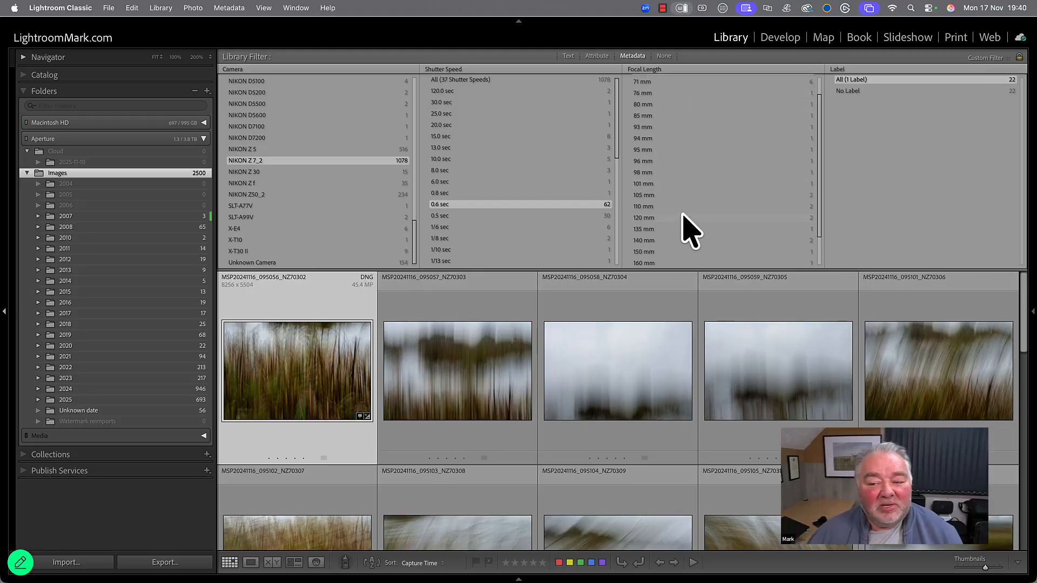
pyautogui.scroll(-2, 683, 224)
pyautogui.scroll(-2, 685, 226)
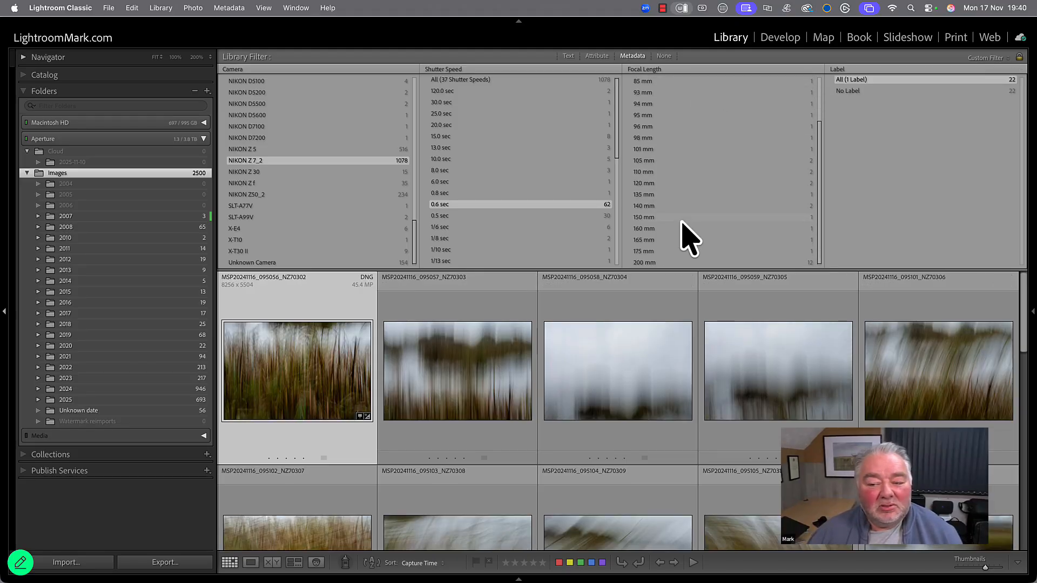
pyautogui.click(651, 263)
pyautogui.scroll(-3, 525, 400)
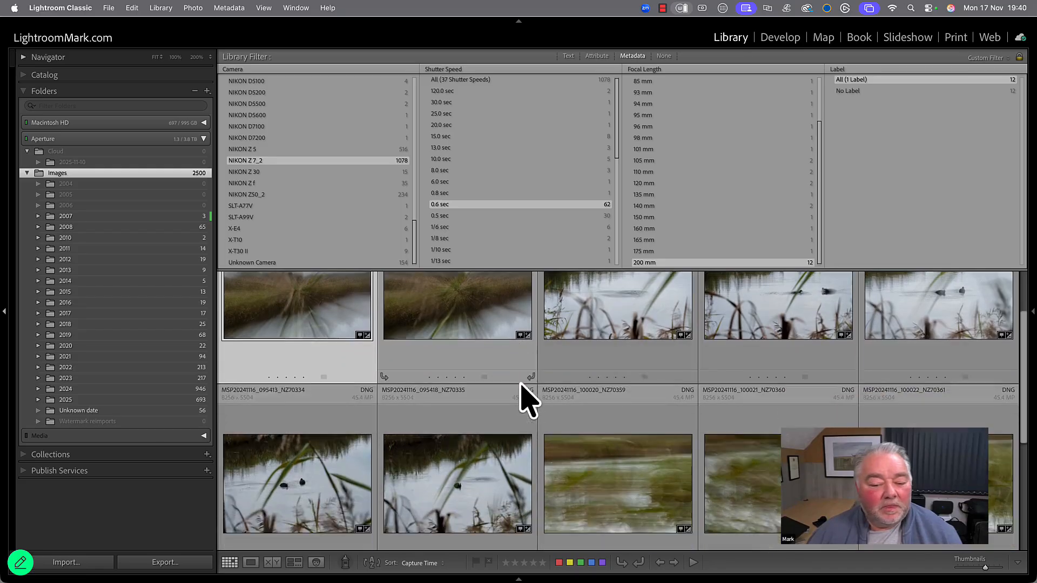
pyautogui.scroll(3, 526, 400)
pyautogui.scroll(4, 625, 151)
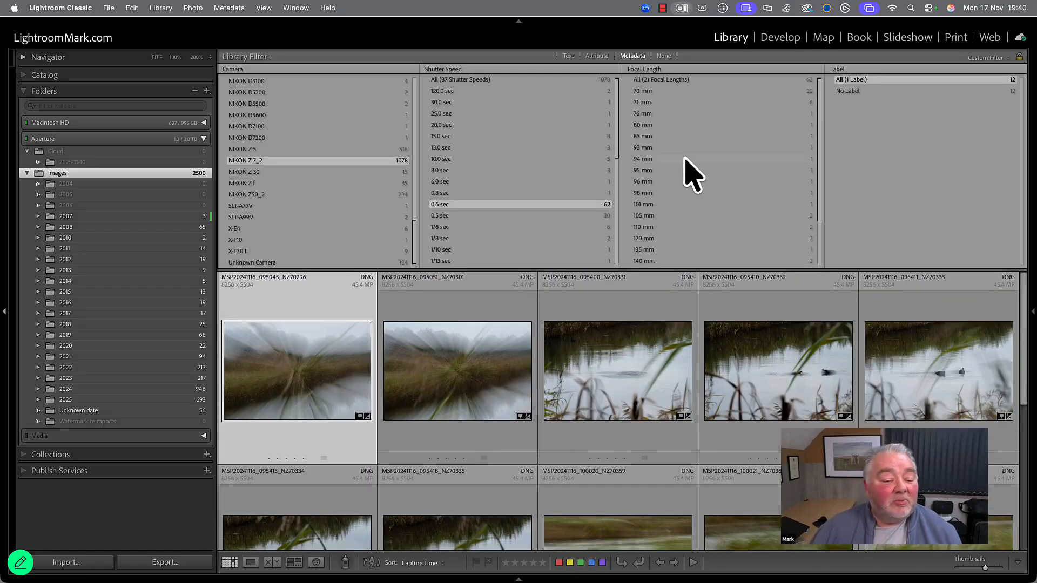
# Step: Switch the focal length filter back to 70 mm and look through the matching photos
pyautogui.click(672, 92)
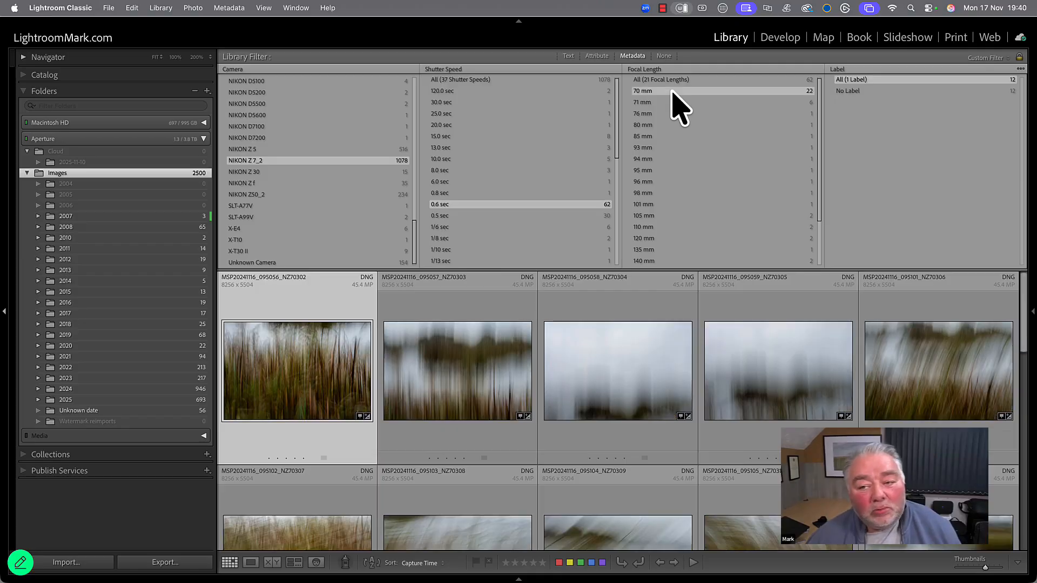
pyautogui.scroll(-3, 642, 382)
pyautogui.scroll(-5, 643, 389)
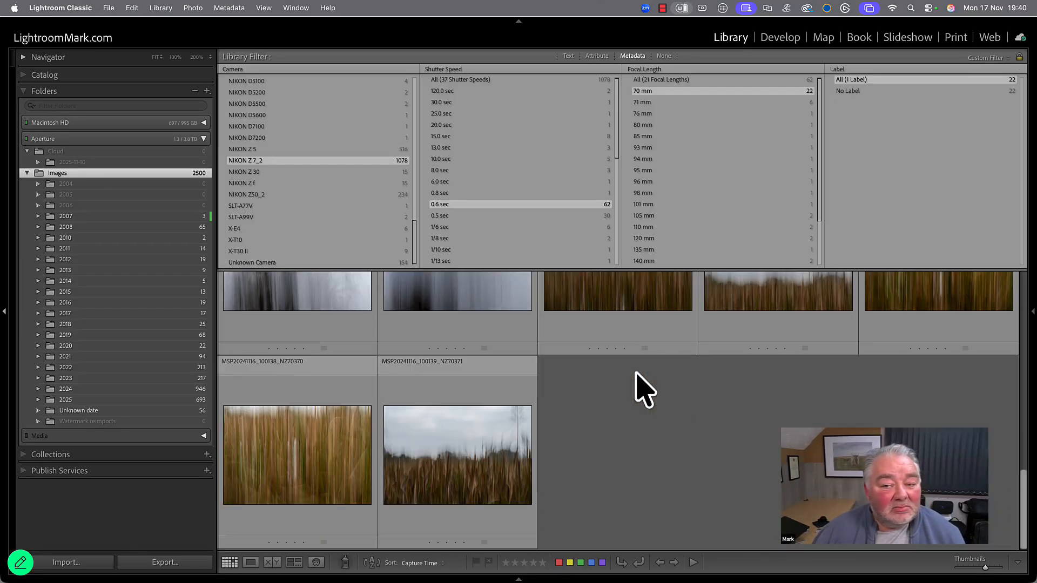
pyautogui.scroll(-3, 685, 189)
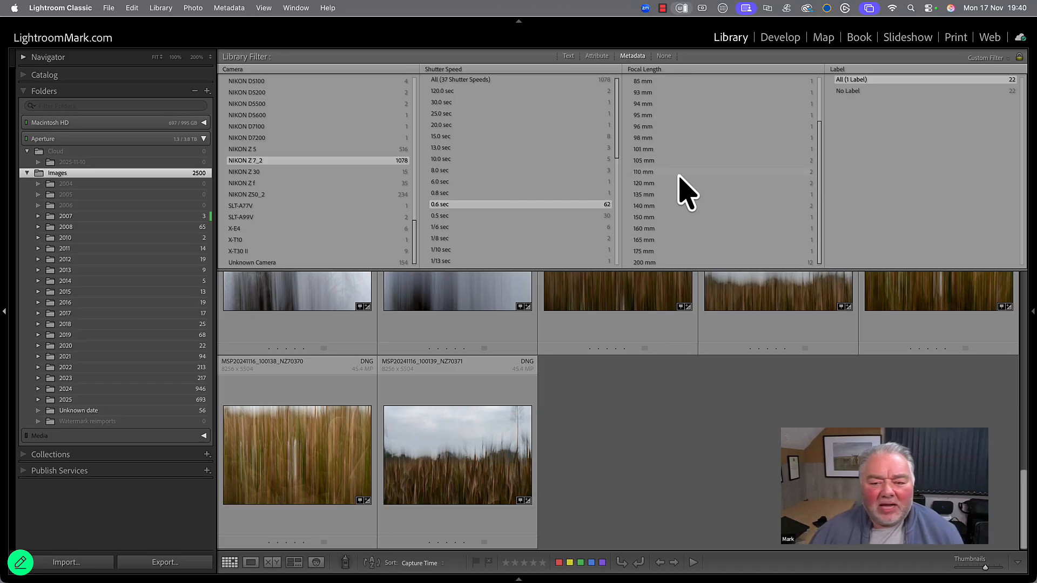
# Step: Replace the Focal Length filter column with Lens and filter by the NIKKOR Z 70-200mm f/2.8 VR S
pyautogui.click(647, 72)
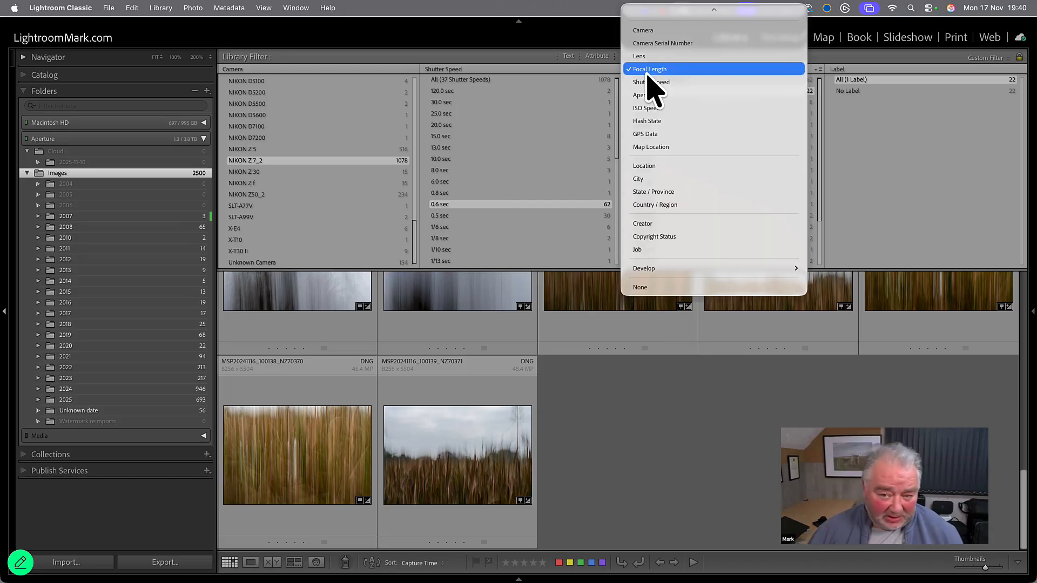
pyautogui.click(655, 77)
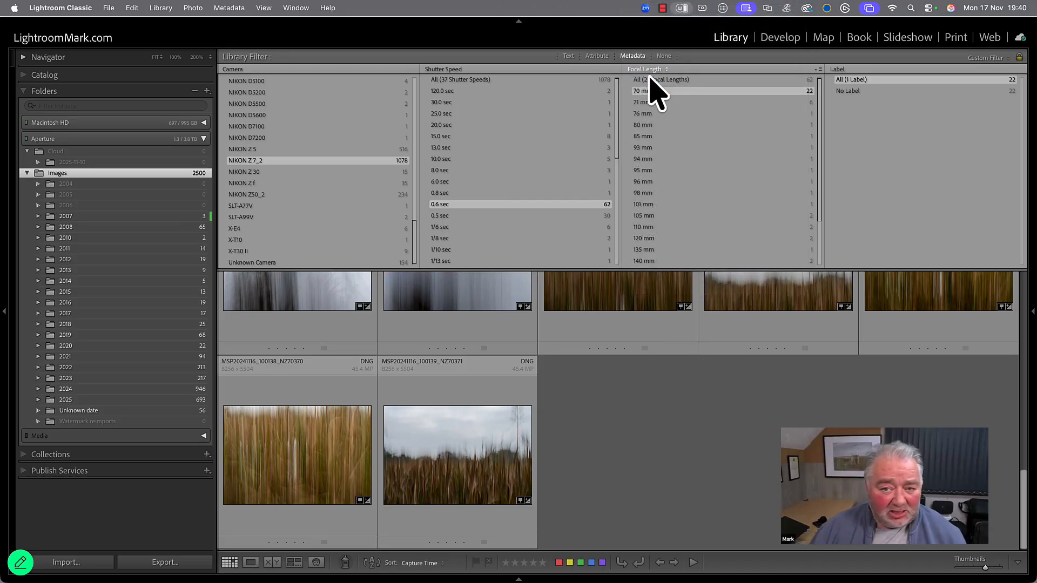
pyautogui.click(648, 71)
pyautogui.click(648, 57)
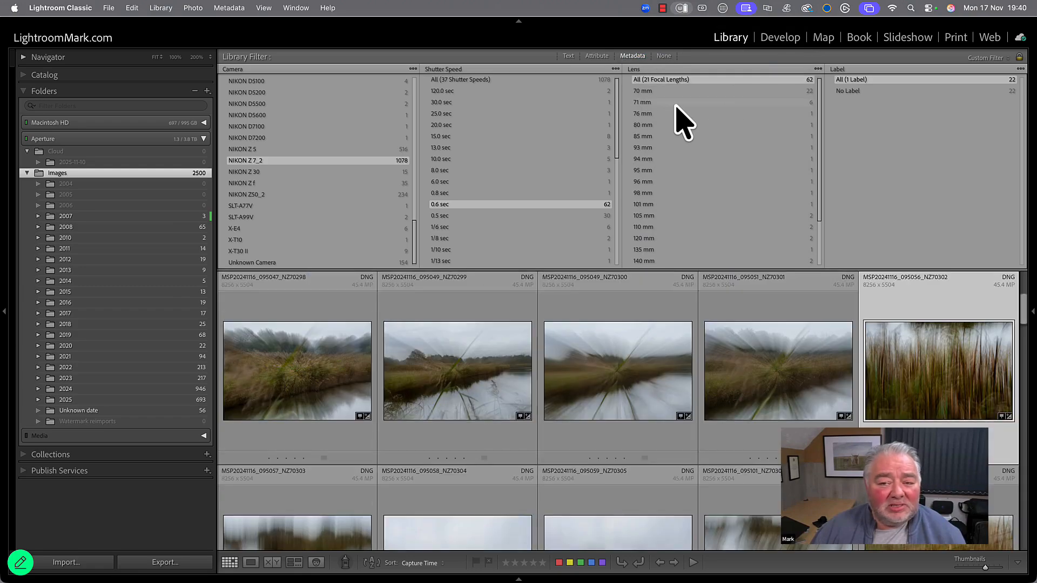
pyautogui.click(665, 92)
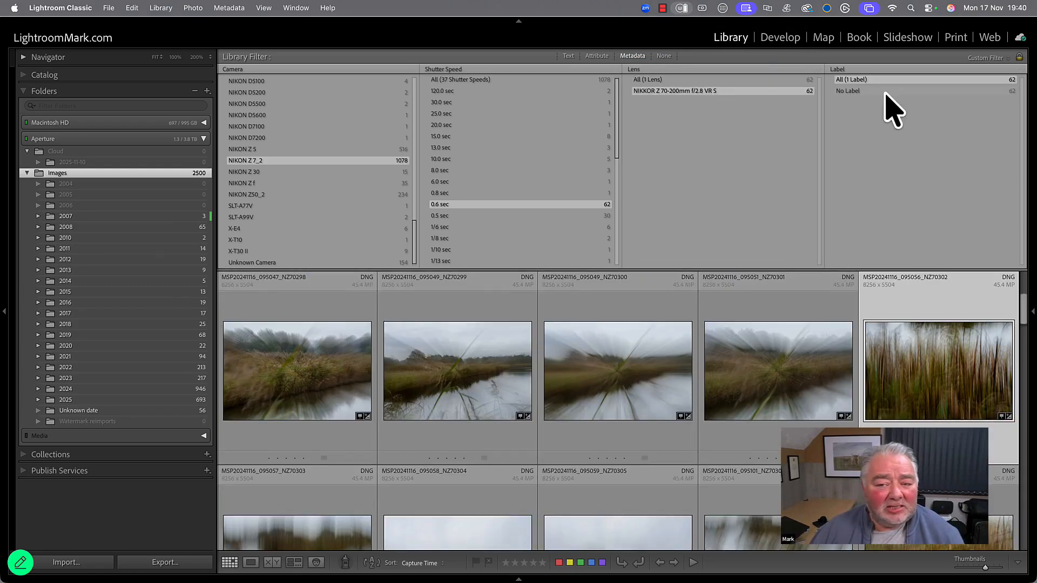
# Step: Replace the Label filter column with Focal Length and filter the photos to 70 mm
pyautogui.click(843, 69)
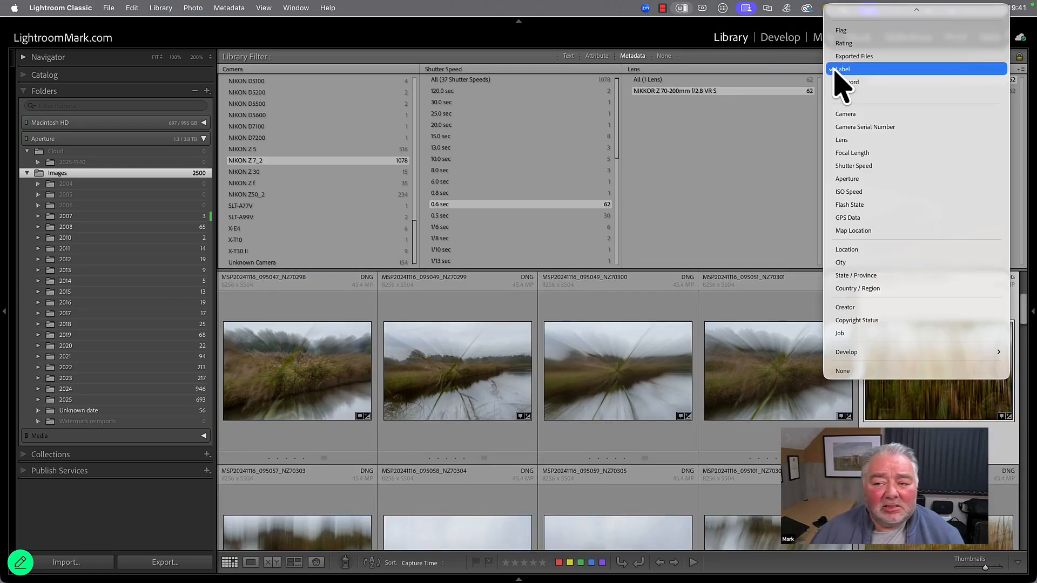
pyautogui.click(871, 153)
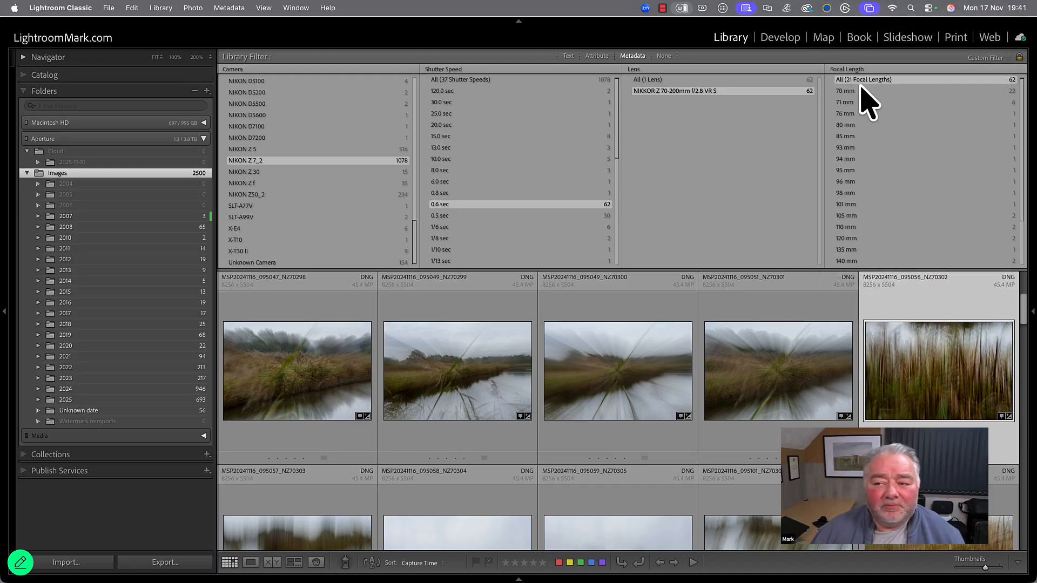
pyautogui.click(860, 92)
pyautogui.scroll(-2, 616, 263)
pyautogui.scroll(-10, 373, 459)
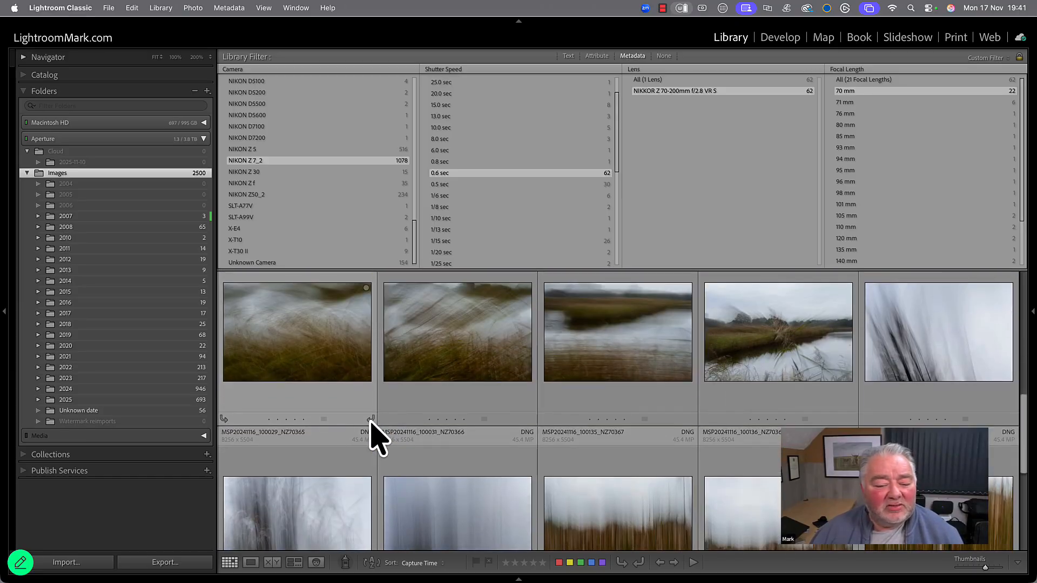
pyautogui.scroll(-3, 919, 173)
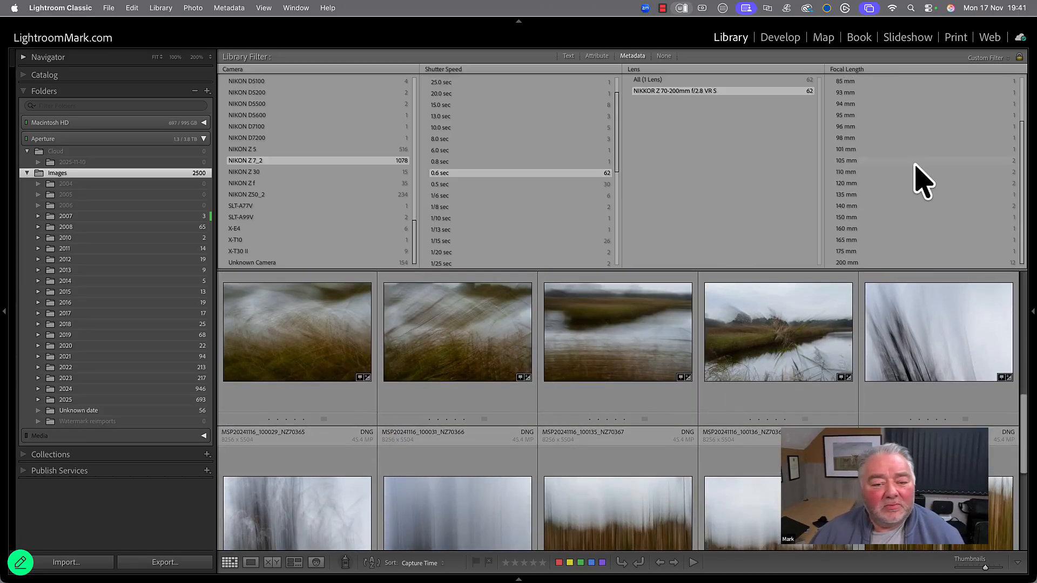
# Step: Filter the lens's photos to the 200 mm focal length and look through the results
pyautogui.click(874, 262)
pyautogui.scroll(-5, 691, 381)
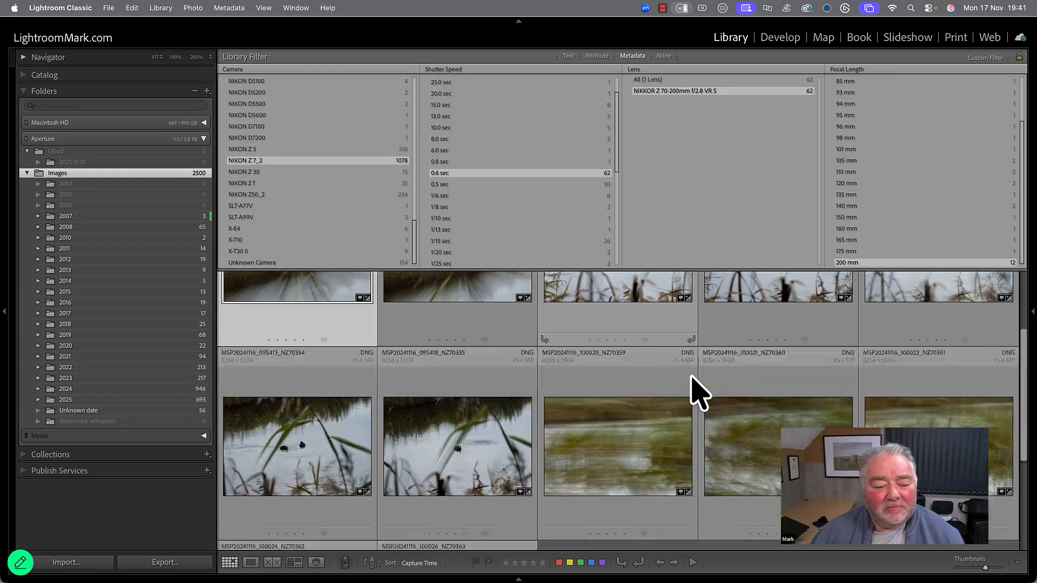
pyautogui.scroll(-1, 696, 393)
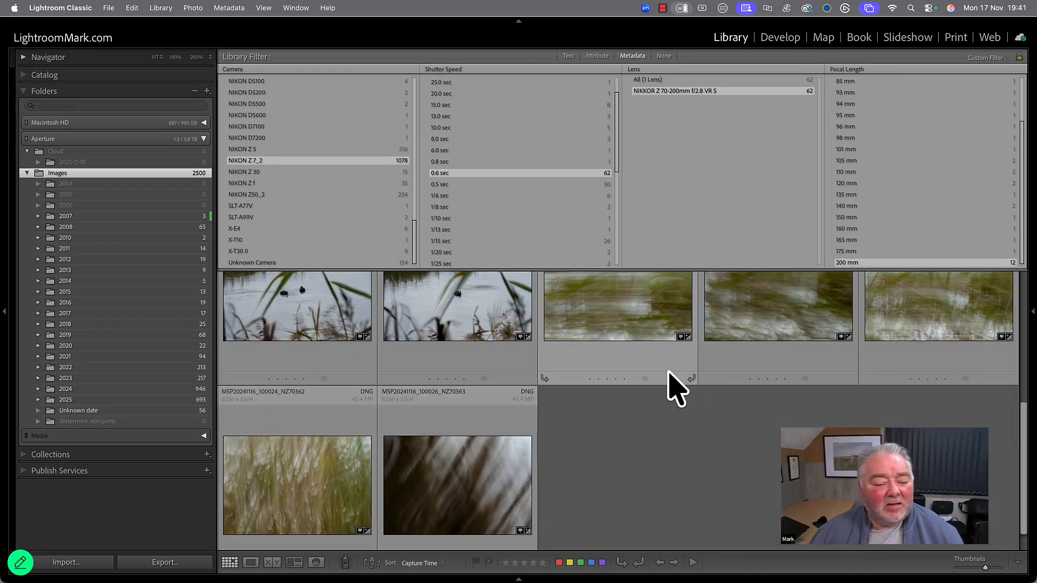
pyautogui.scroll(4, 475, 422)
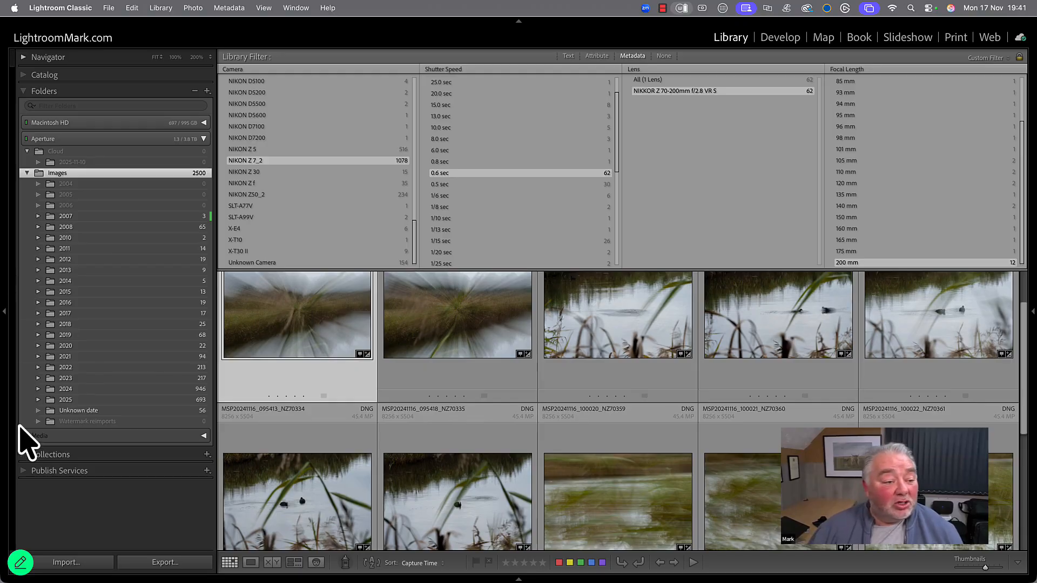
# Step: Create a collection named Test 3 as the target collection, without including the selected photos or syncing with Lightroom
pyautogui.click(21, 458)
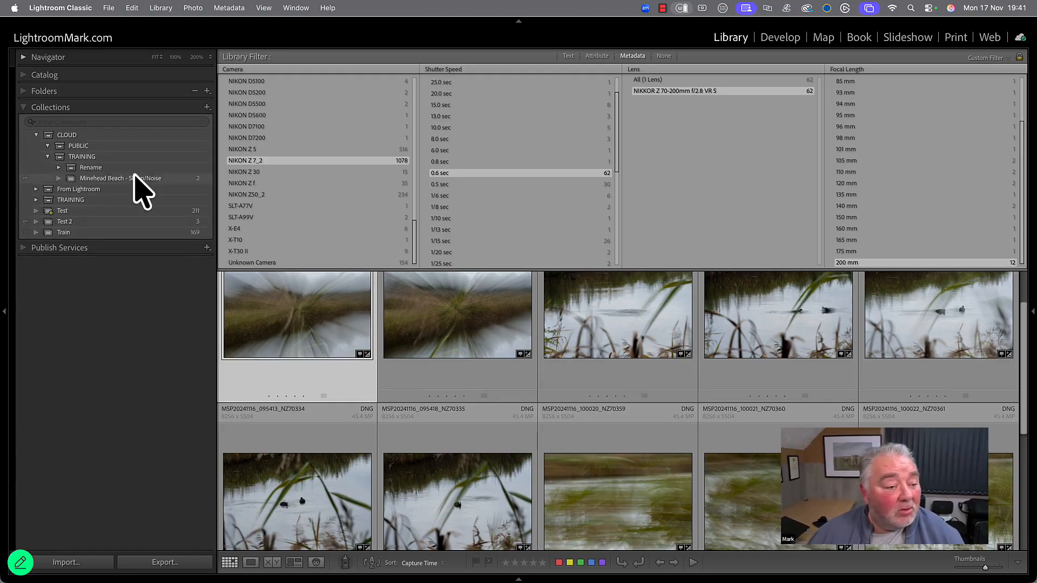
pyautogui.click(207, 108)
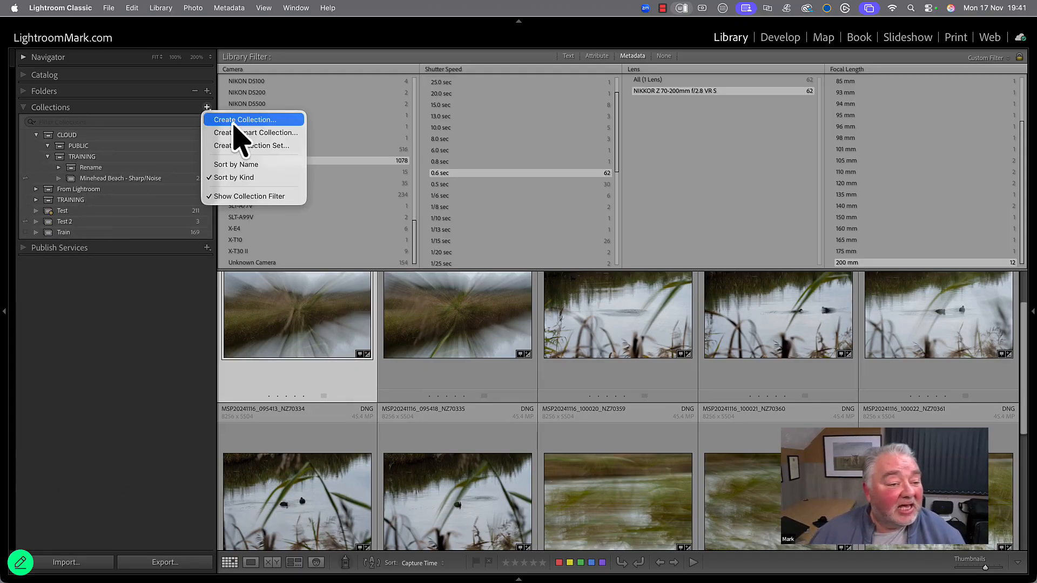
pyautogui.click(234, 125)
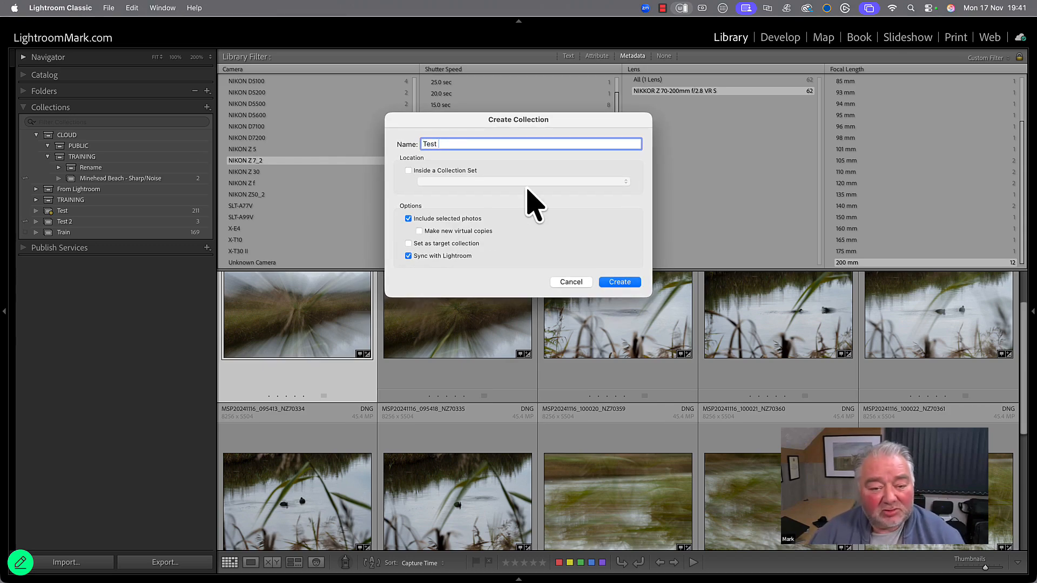
pyautogui.write('Test 3')
pyautogui.click(453, 219)
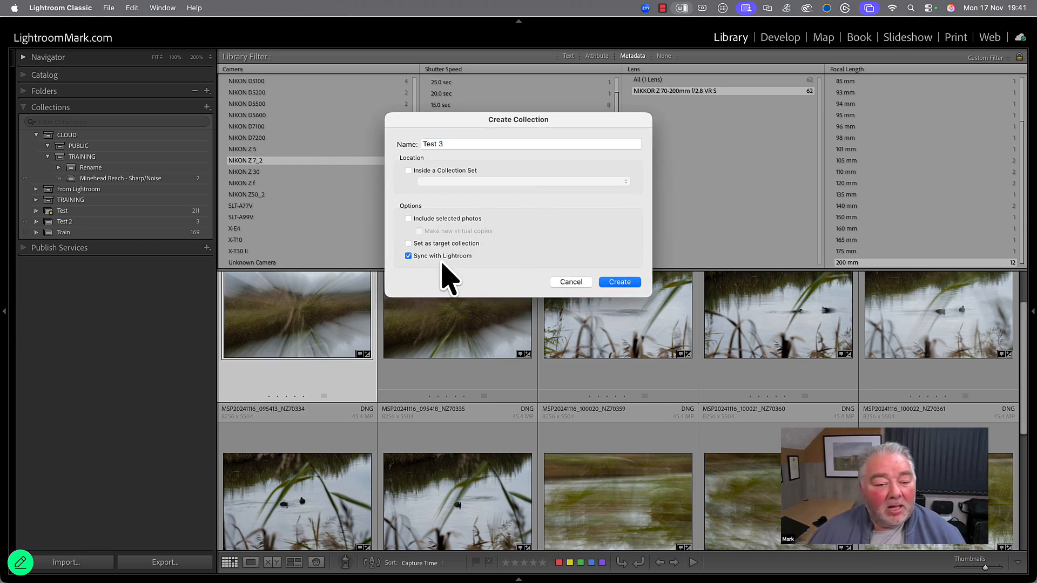
pyautogui.click(435, 255)
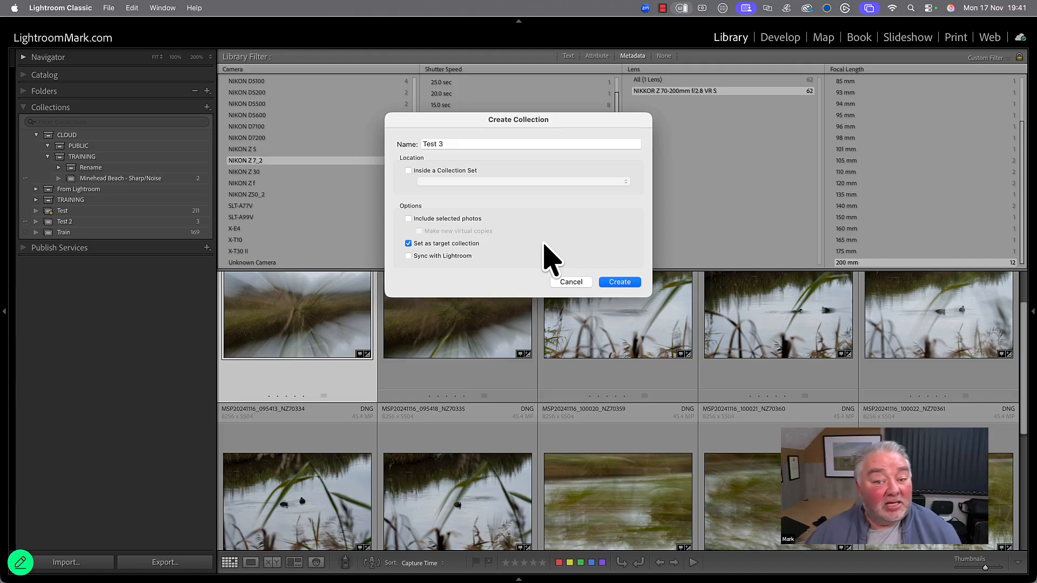
pyautogui.click(631, 283)
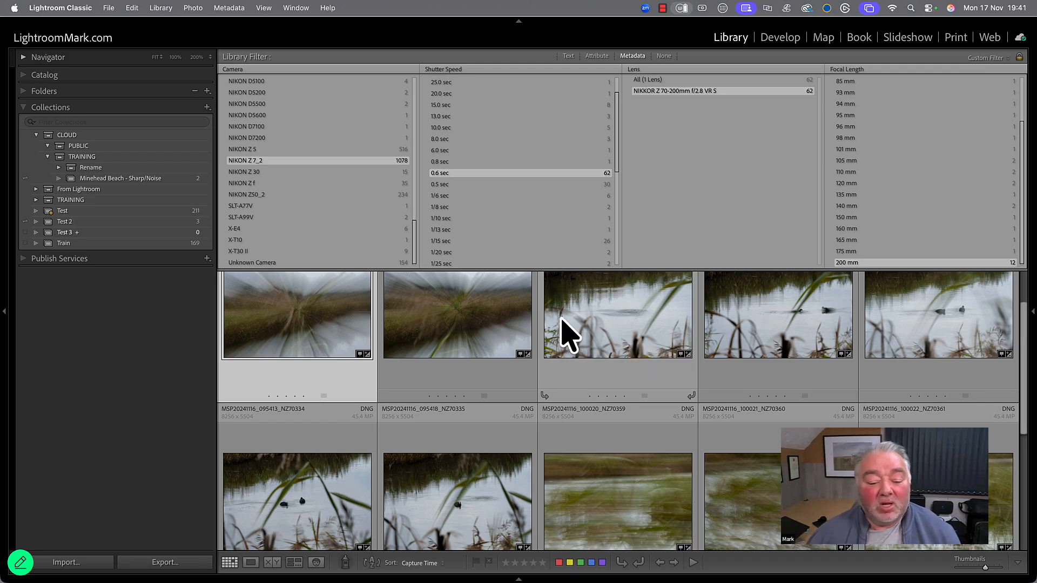
# Step: Add the first photo in the grid, MSP20241116_095045_NZ70296, to the target collection and advance to the next photo
pyautogui.scroll(2, 521, 340)
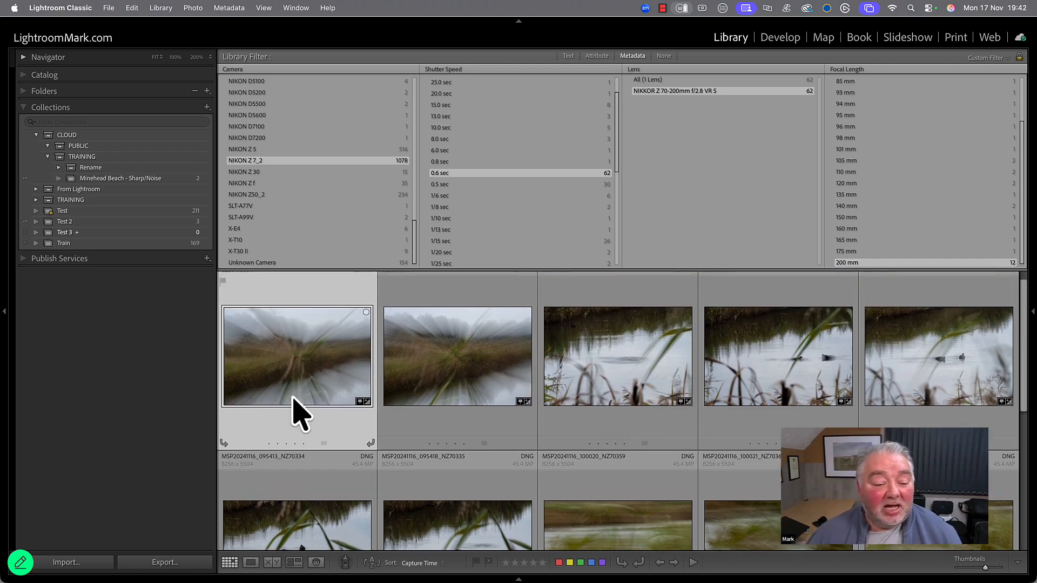
pyautogui.scroll(1, 338, 373)
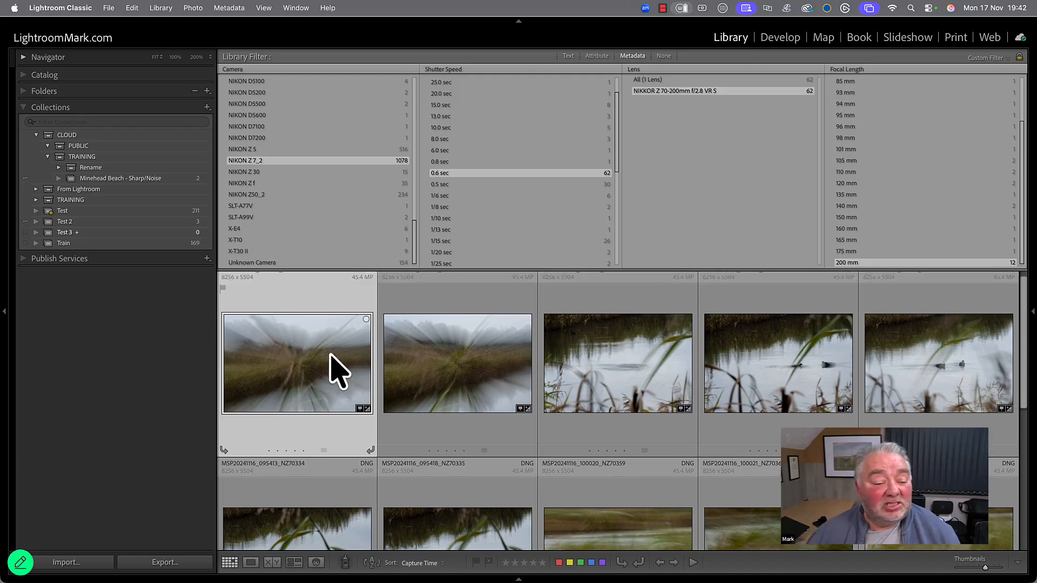
pyautogui.scroll(1, 332, 354)
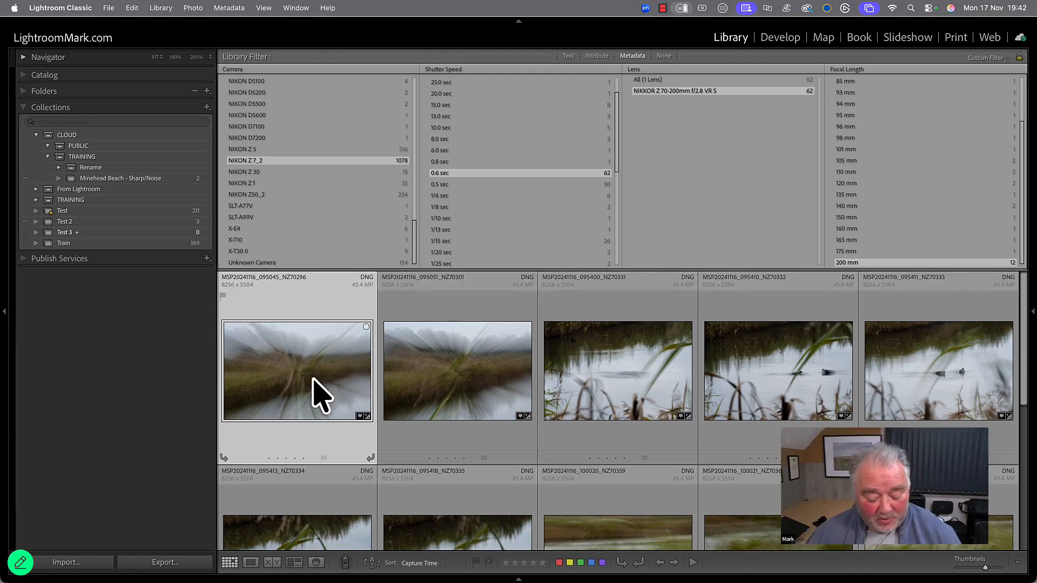
pyautogui.hotkey('shift', 'b')
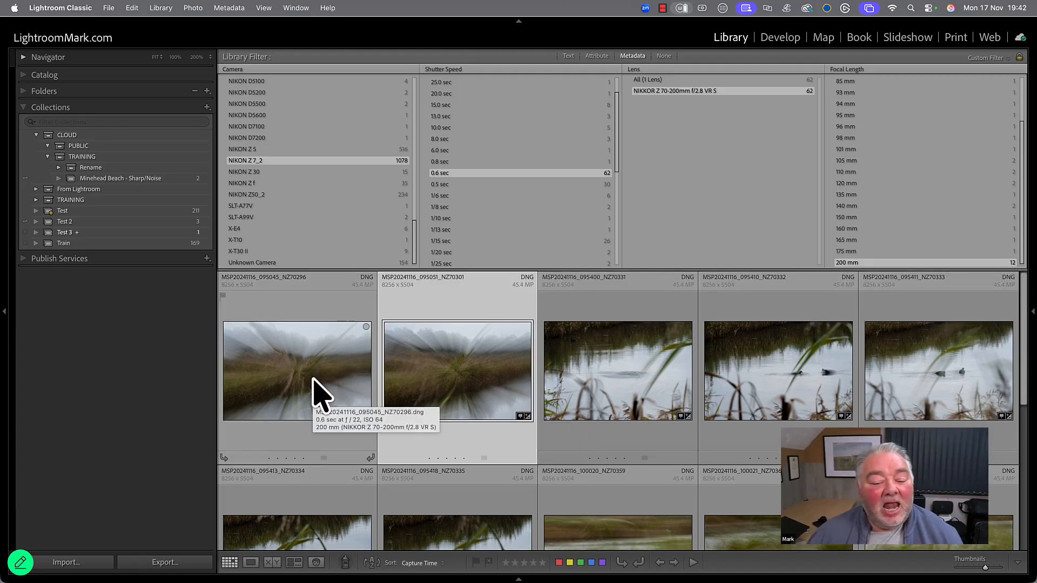
# Step: View the contents of the Test 3 collection, then undo the source change to return to the filtered photos
pyautogui.click(92, 232)
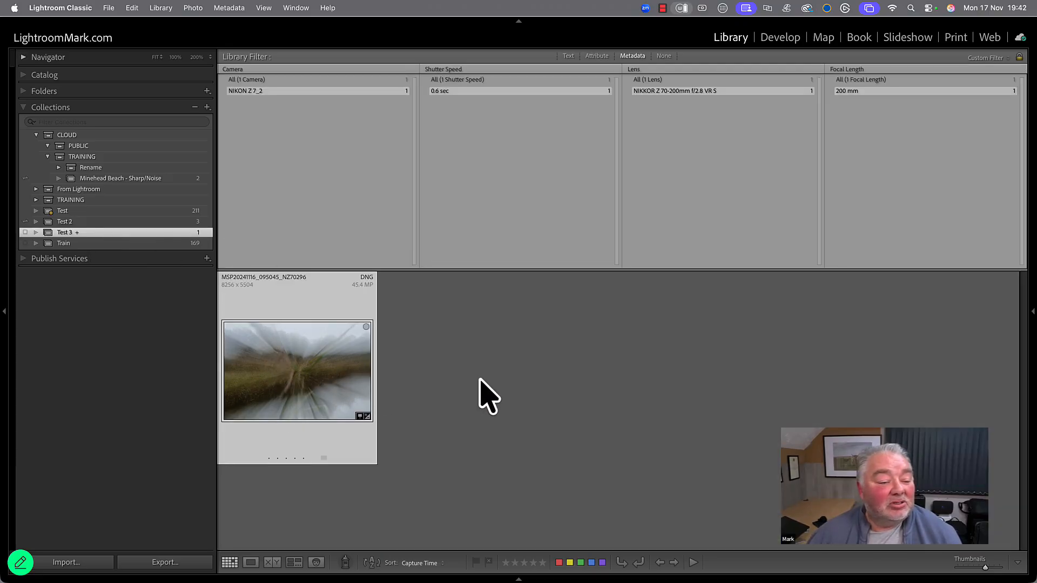
pyautogui.press('super+z')
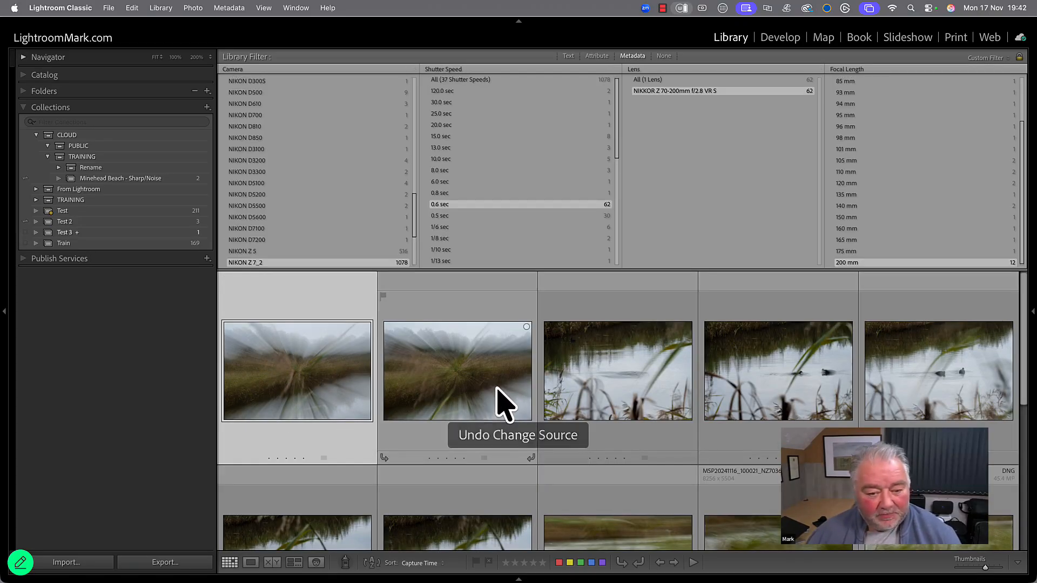
pyautogui.click(345, 562)
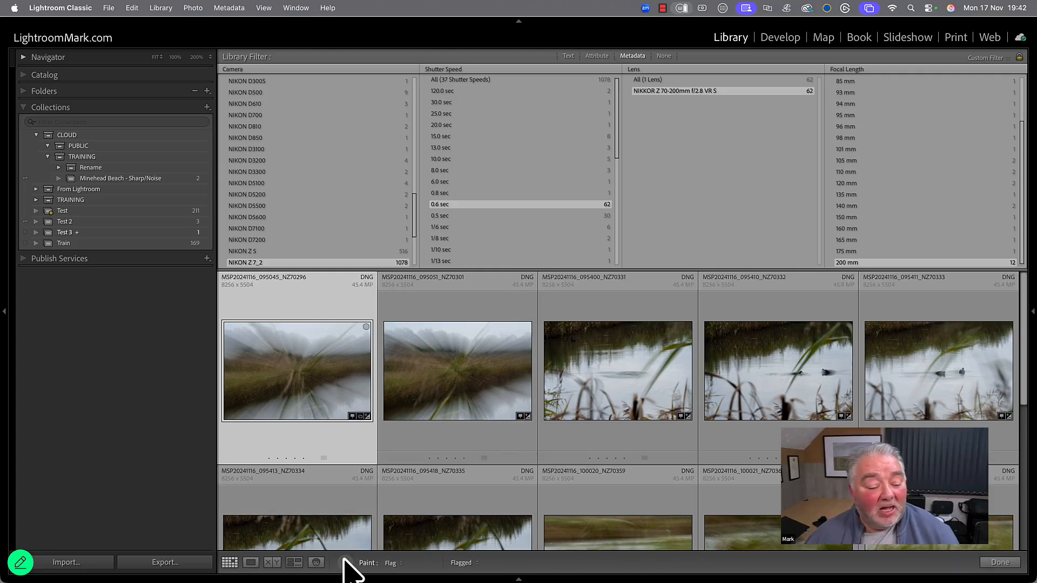
pyautogui.click(345, 563)
pyautogui.press('t')
pyautogui.press('t')
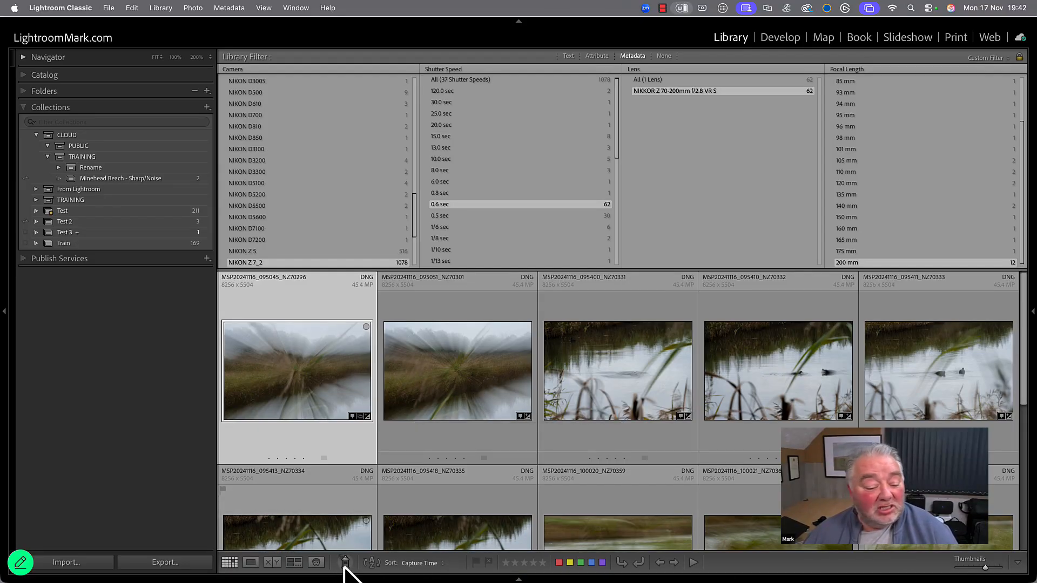
pyautogui.click(1019, 563)
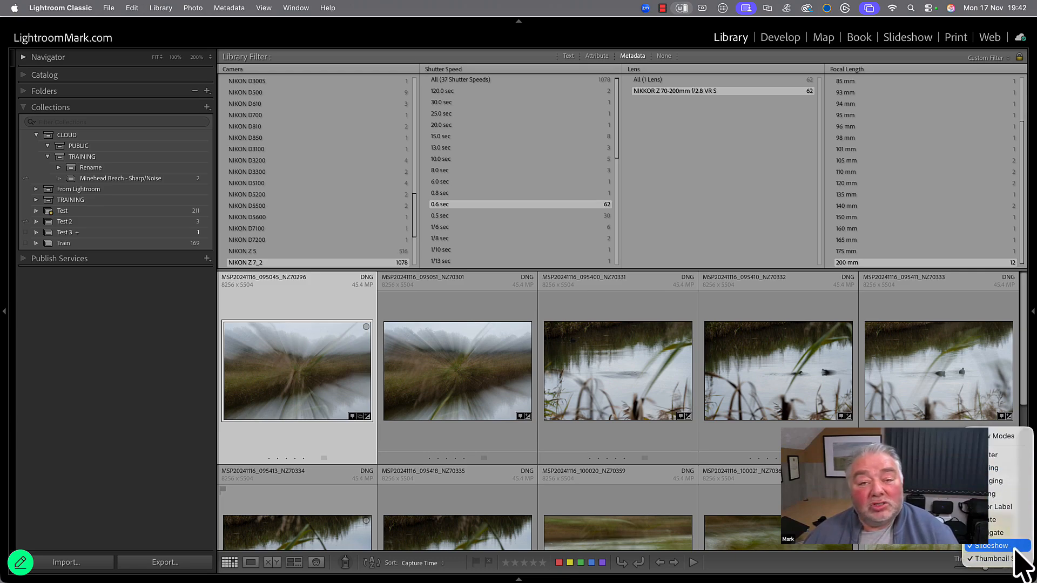
pyautogui.click(877, 565)
# Step: Set the Painter to Target Collection and paint photo MSP20241116_100024_NZ70362 to add it to Test 3
pyautogui.click(344, 563)
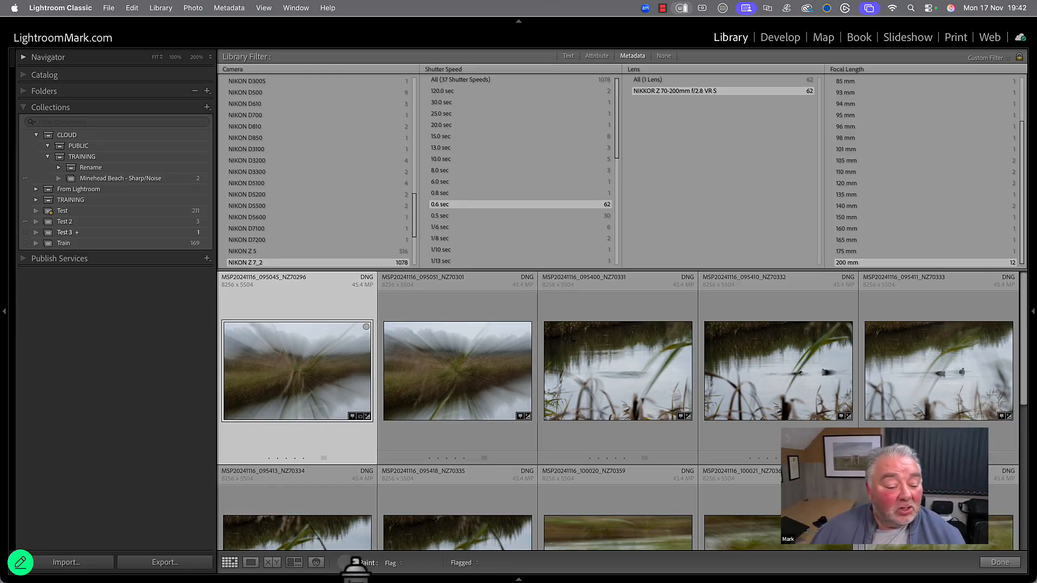
pyautogui.click(397, 564)
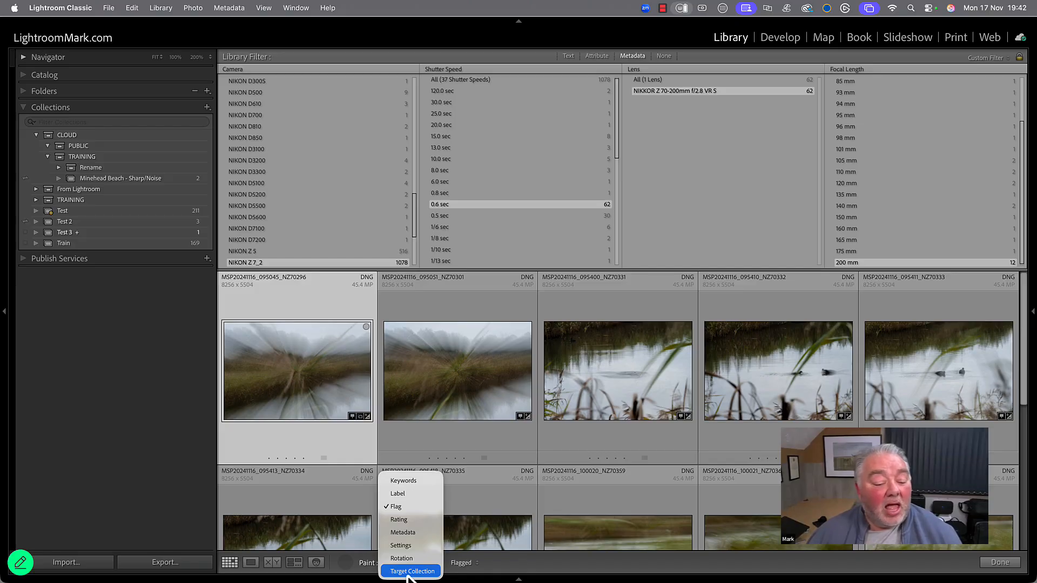
pyautogui.click(409, 573)
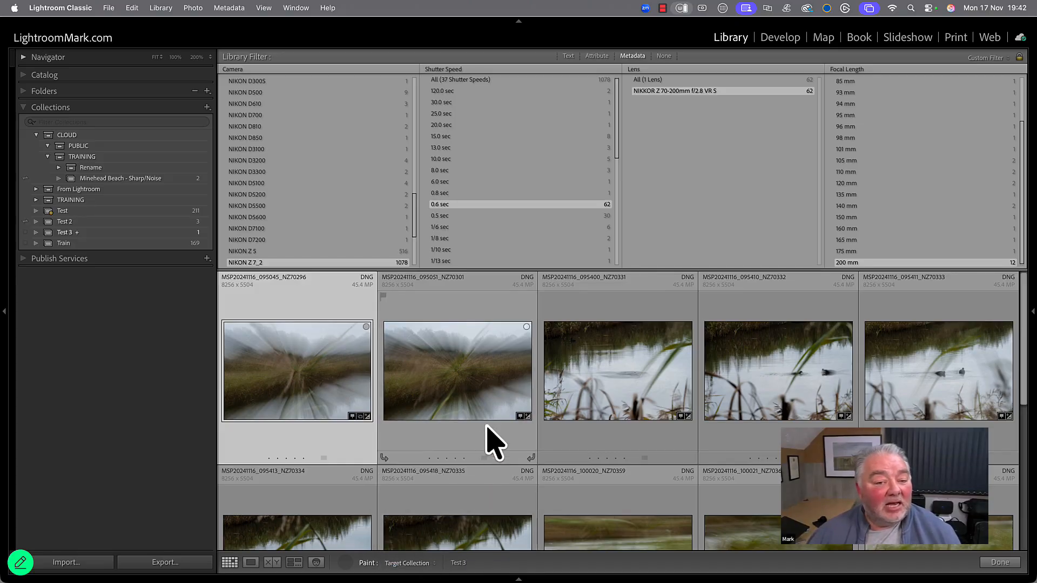
pyautogui.scroll(-5, 491, 427)
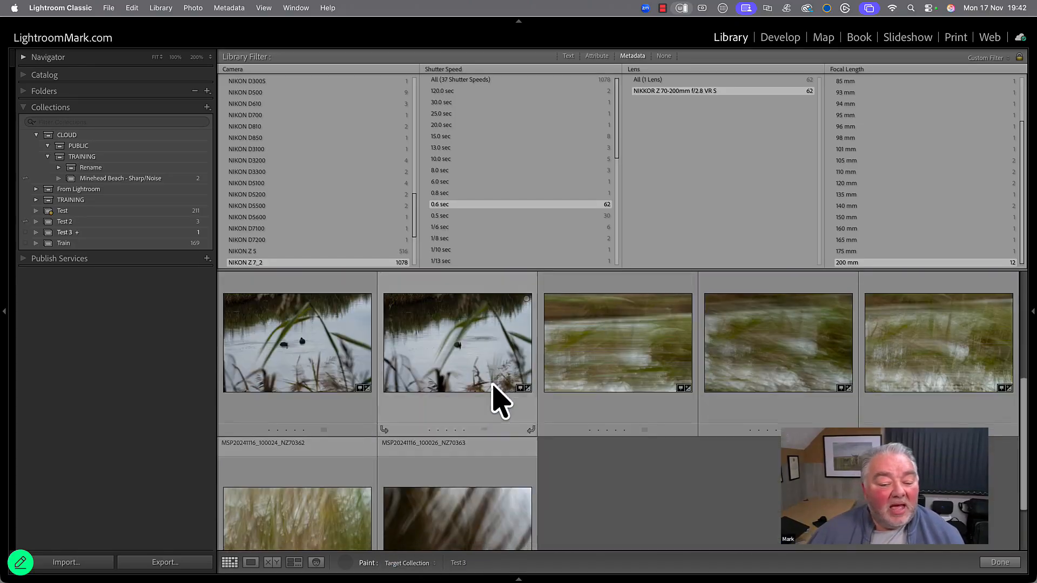
pyautogui.scroll(-3, 495, 398)
pyautogui.click(289, 463)
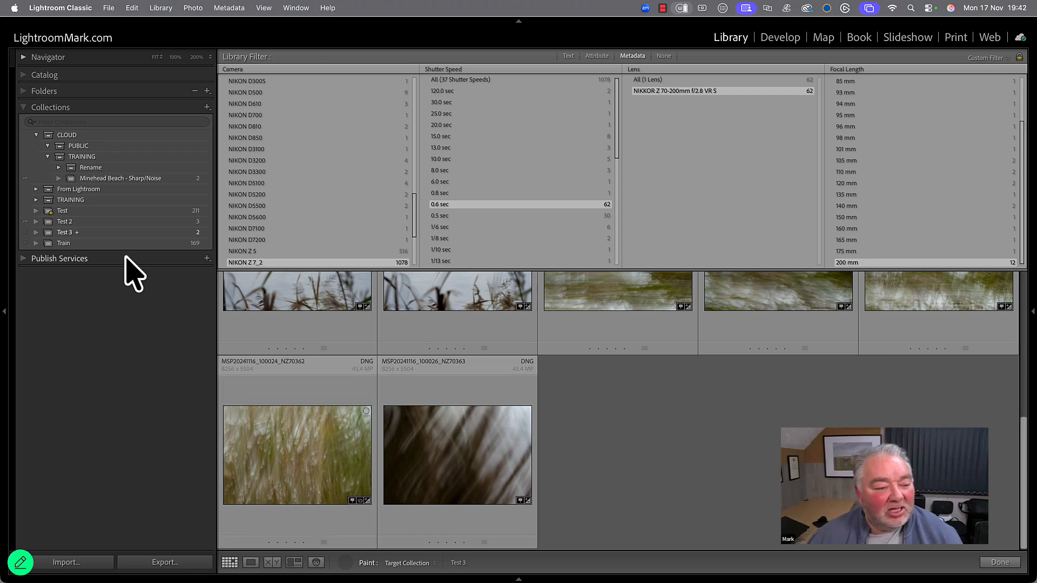
# Step: View the photos in the Test 3 collection and undo the source change to return to the filtered 200 mm photos
pyautogui.click(88, 233)
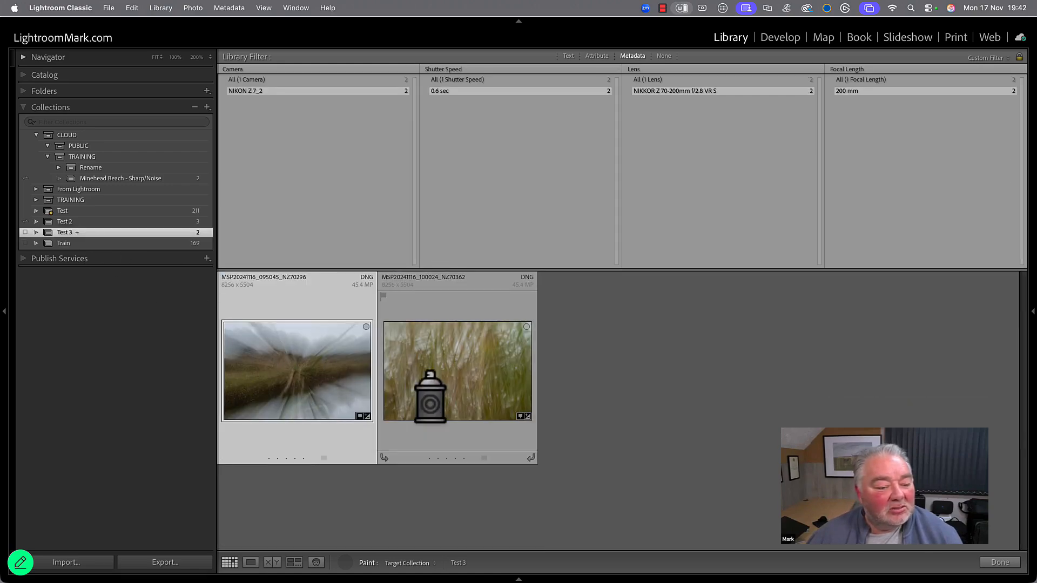
pyautogui.press('super+z')
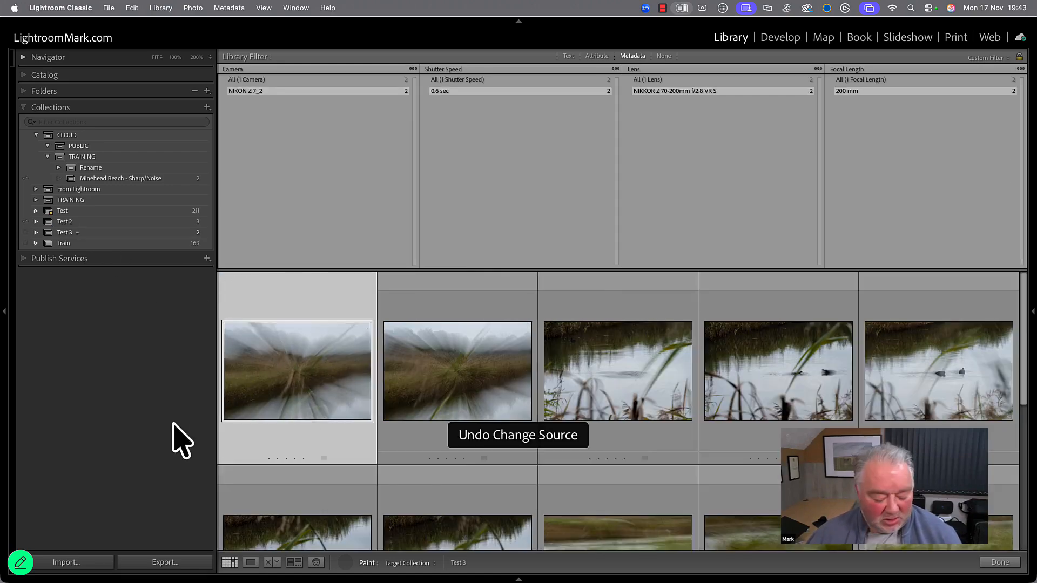
pyautogui.scroll(1, 527, 230)
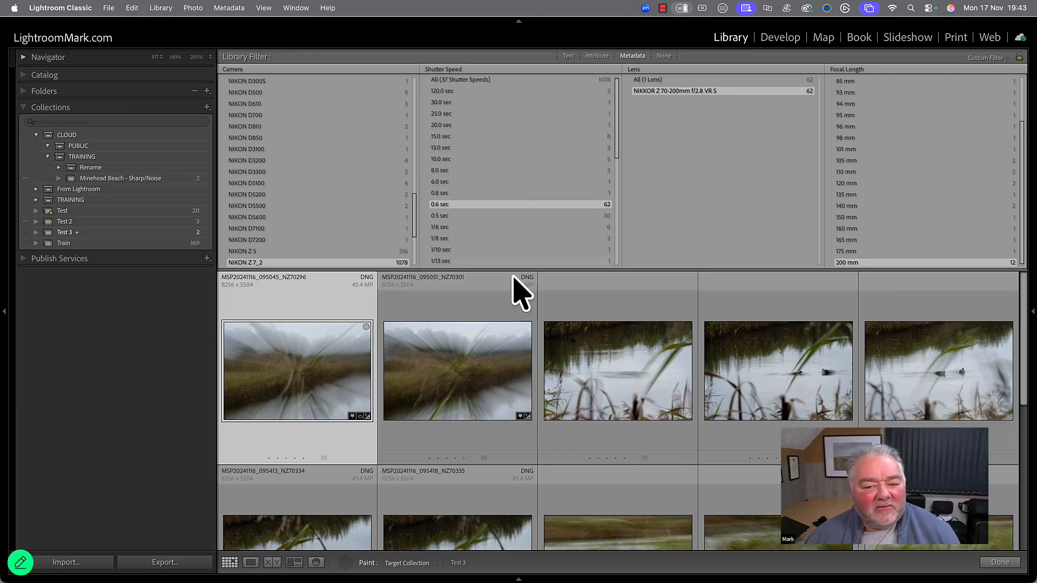
pyautogui.scroll(-3, 574, 382)
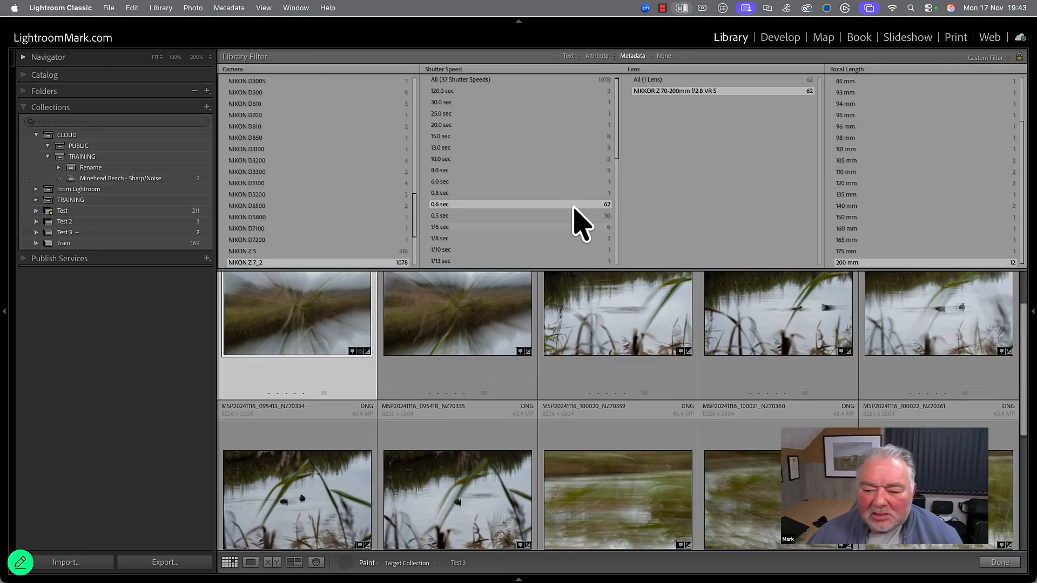
# Step: Browse the NIKON Z 7_2 photos by shutter speed, filtering in turn to 0.8 sec, 6.0 sec, 8.0 sec and 0.5 sec
pyautogui.click(483, 193)
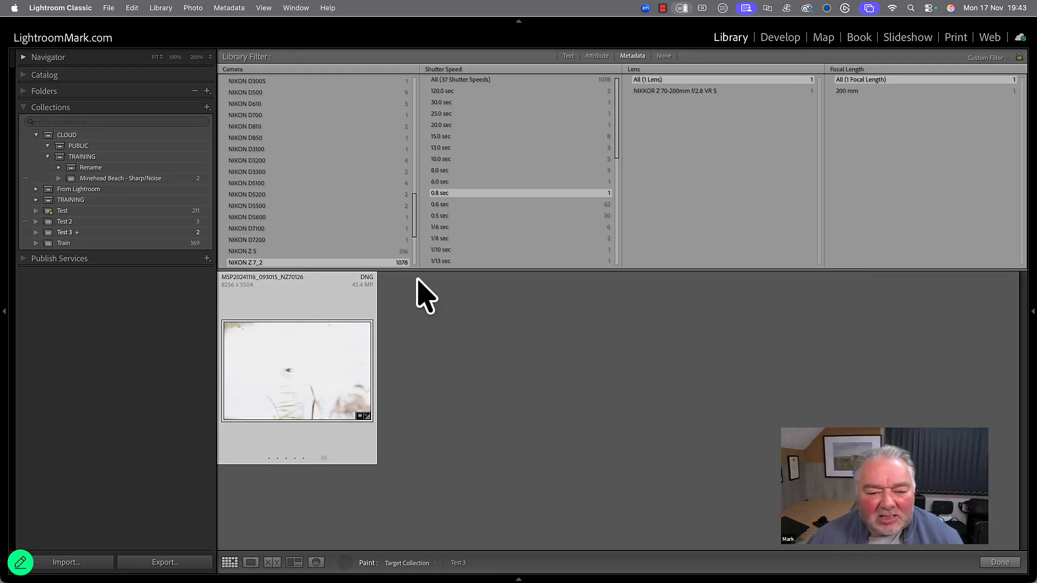
pyautogui.click(463, 183)
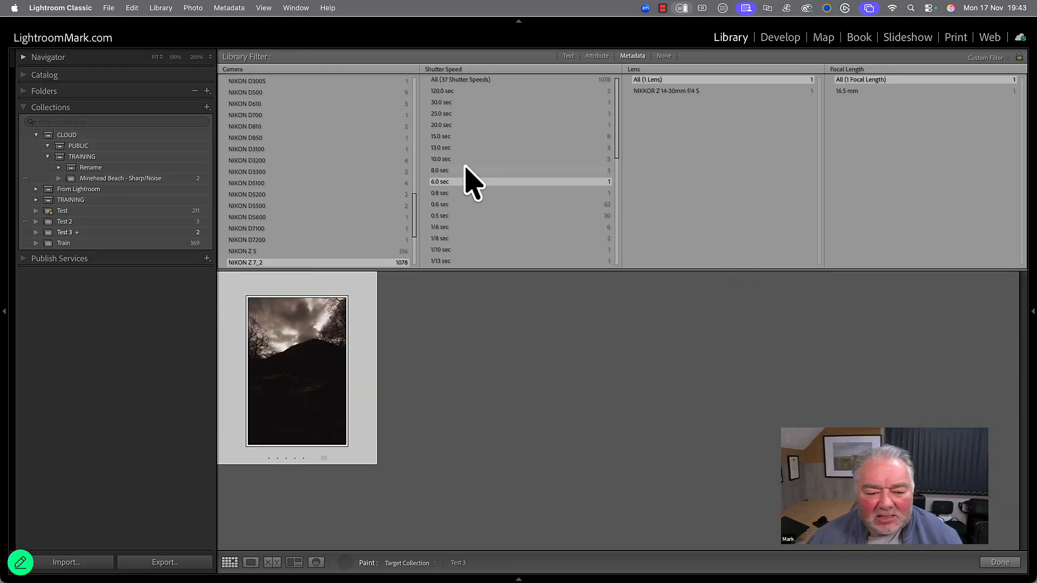
pyautogui.click(462, 172)
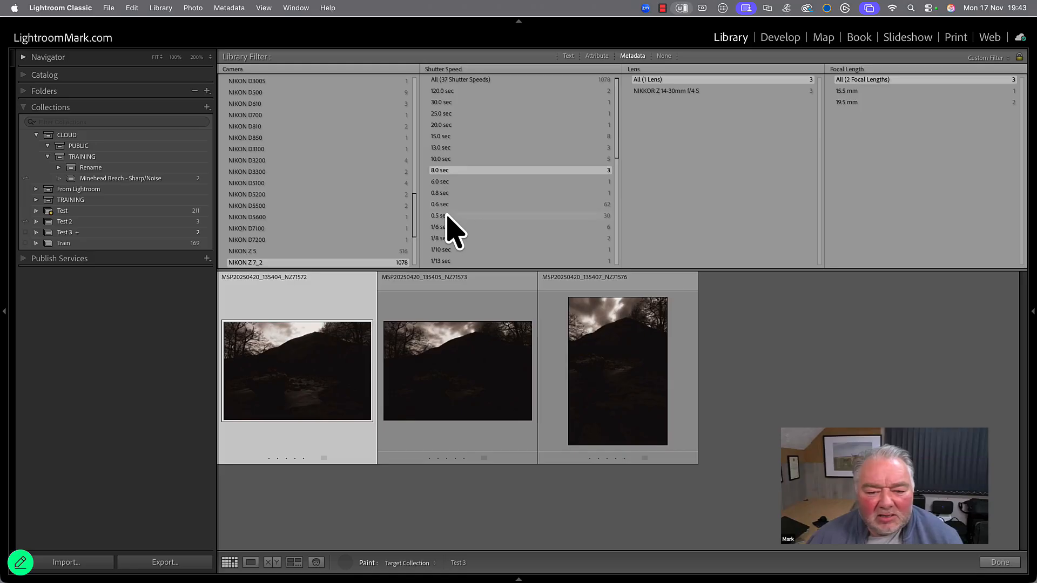
pyautogui.click(485, 216)
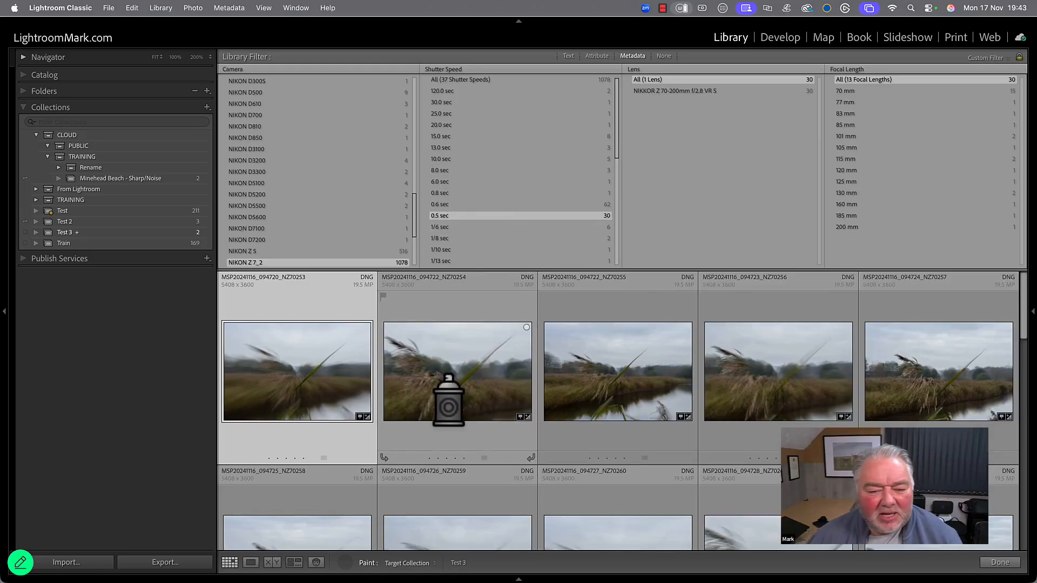
# Step: Change the Shutter Speed filter column to Date and filter the photos to Saturday 16 November 2024
pyautogui.click(446, 70)
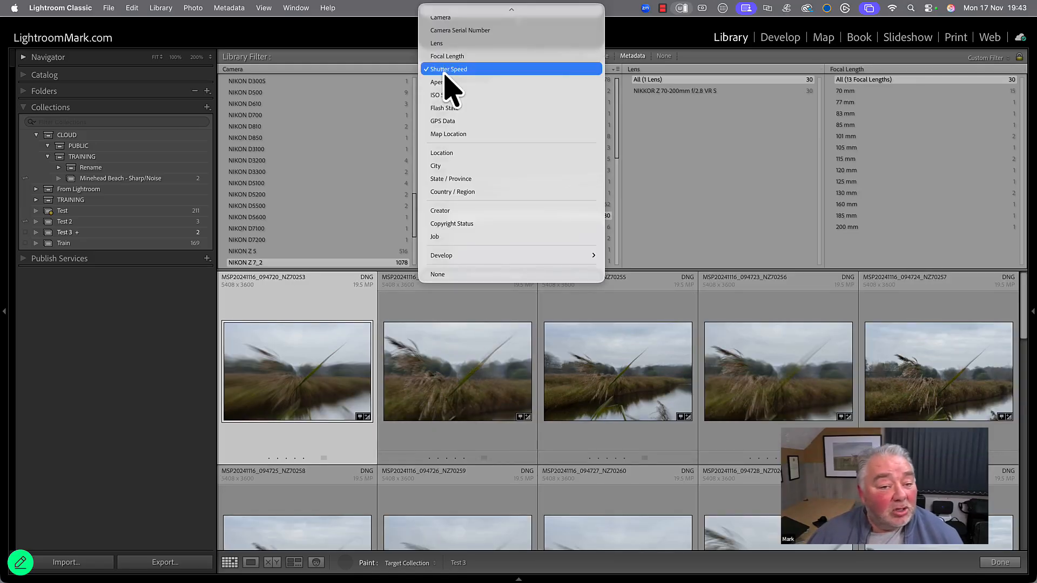
pyautogui.click(460, 17)
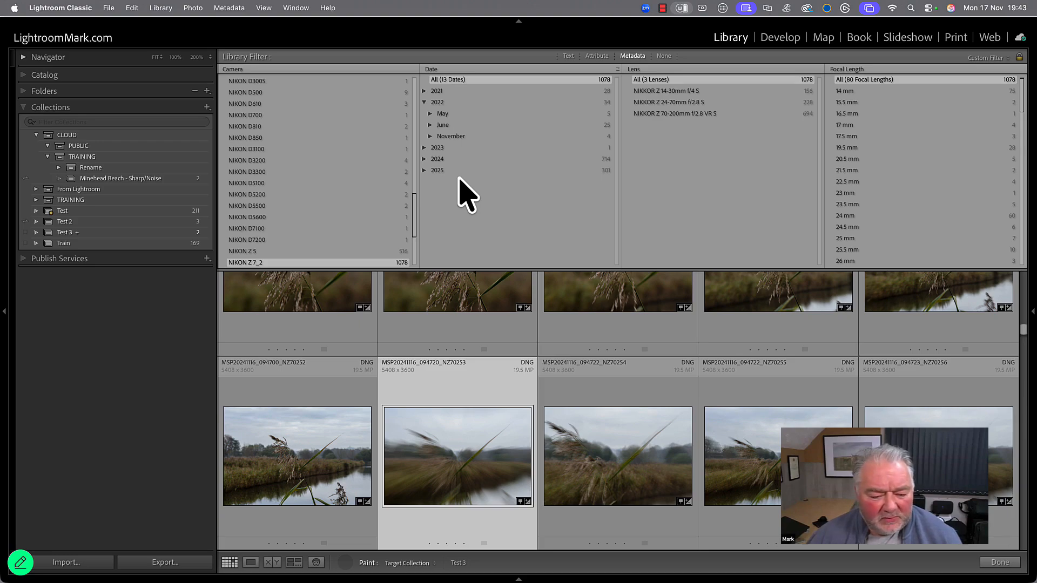
pyautogui.click(432, 137)
pyautogui.click(430, 136)
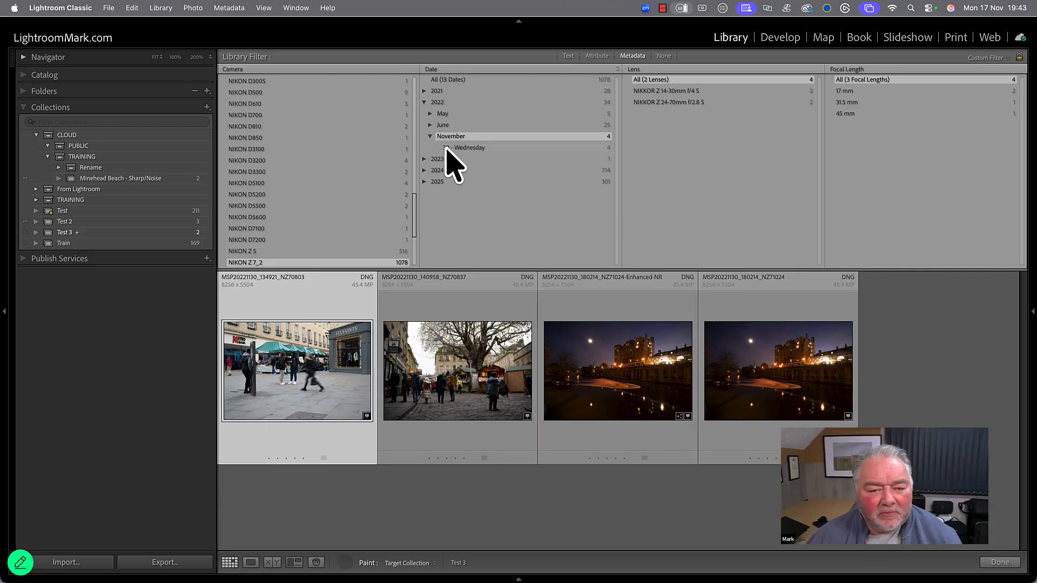
pyautogui.click(425, 102)
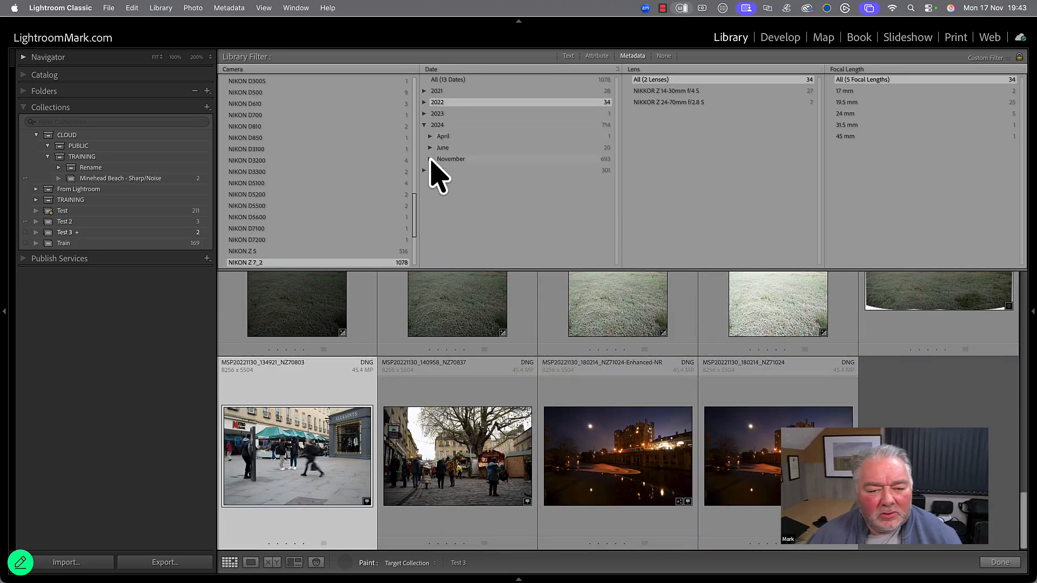
pyautogui.click(430, 159)
pyautogui.click(463, 171)
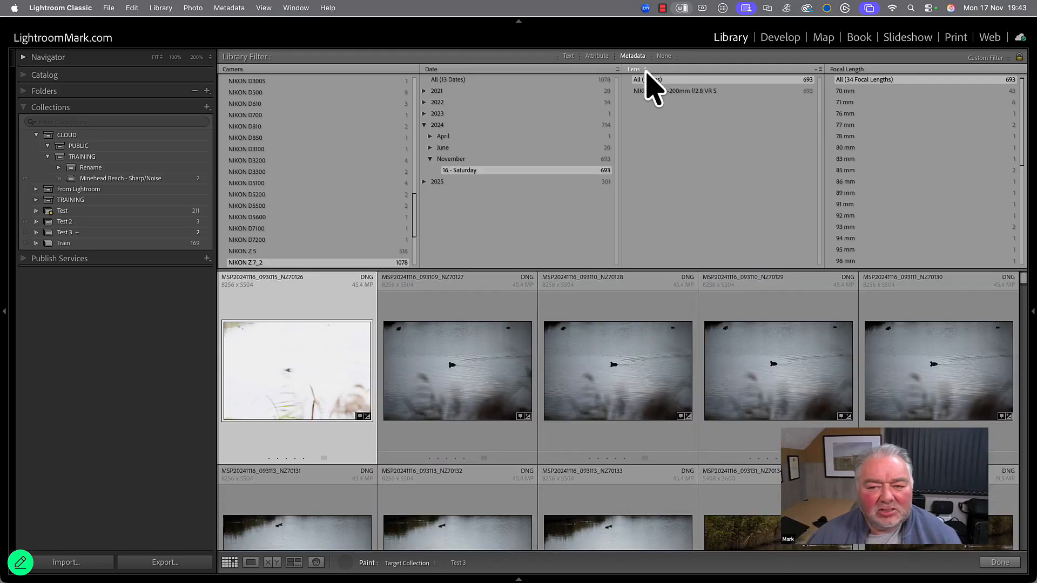
# Step: Change the Lens filter column to Shutter Speed after trying Focal Length and Aperture in it
pyautogui.click(643, 72)
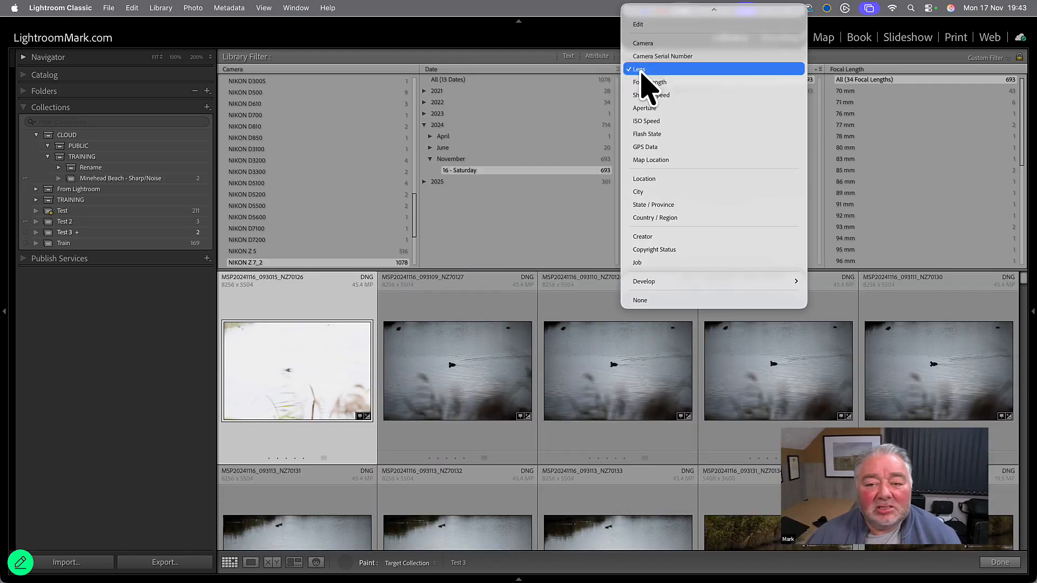
pyautogui.click(683, 85)
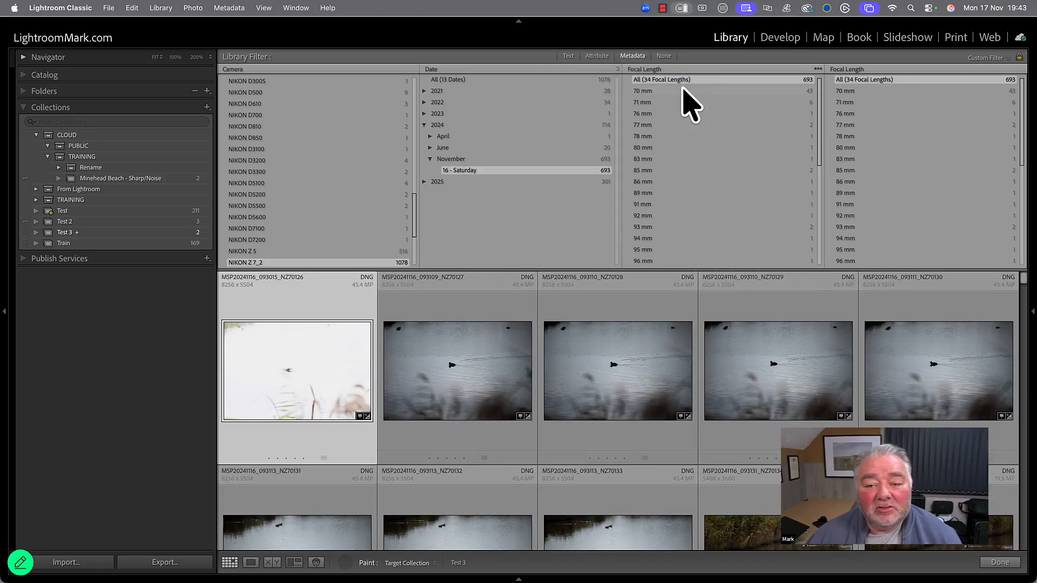
pyautogui.click(655, 74)
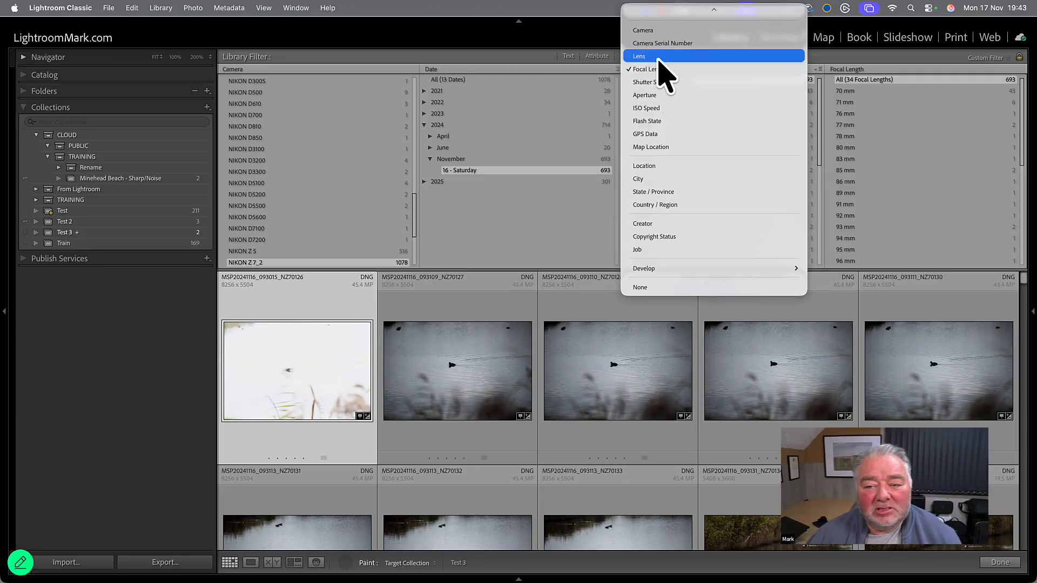
pyautogui.click(664, 95)
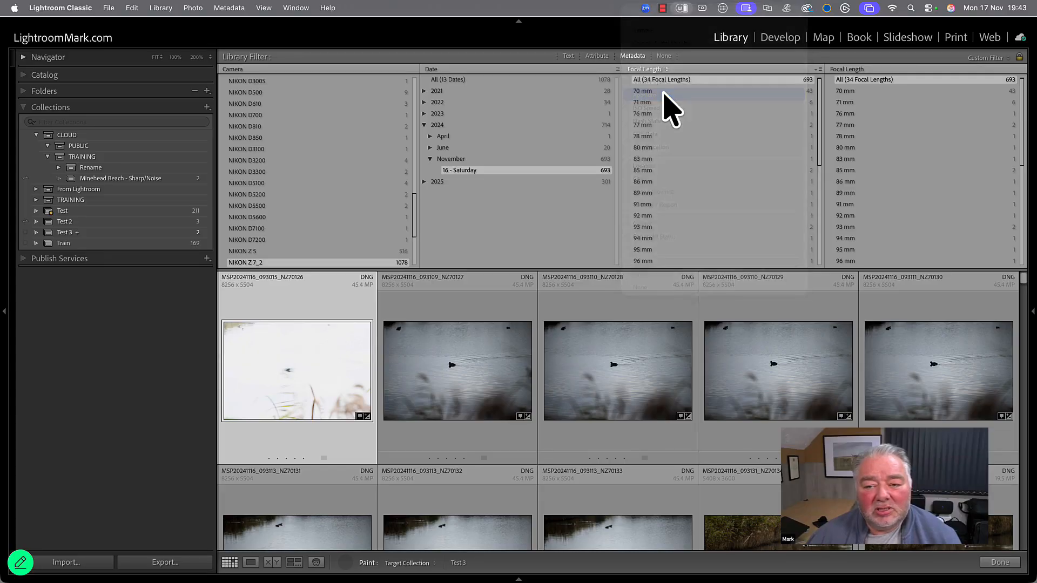
pyautogui.click(648, 72)
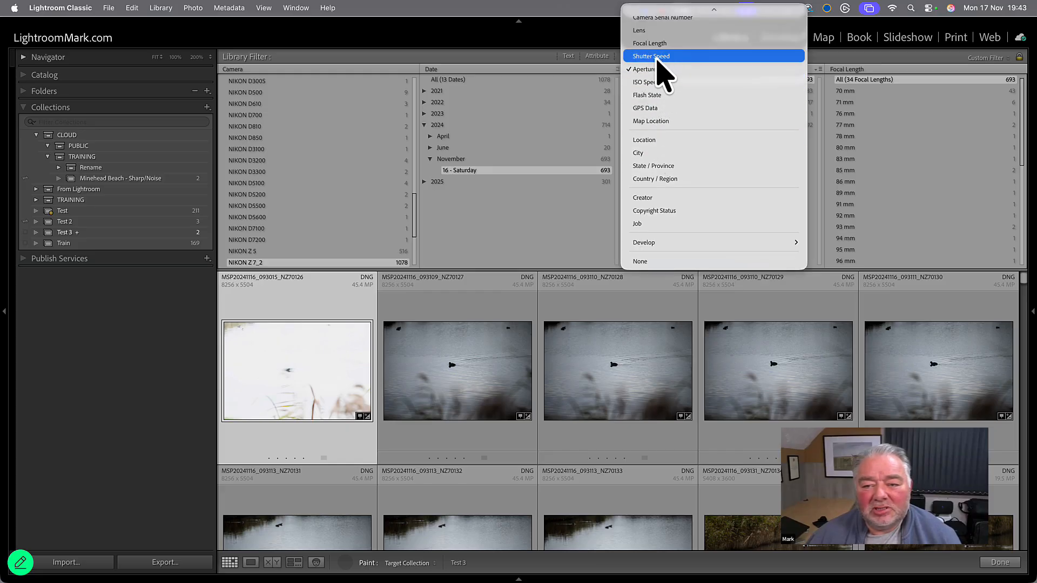
pyautogui.click(656, 58)
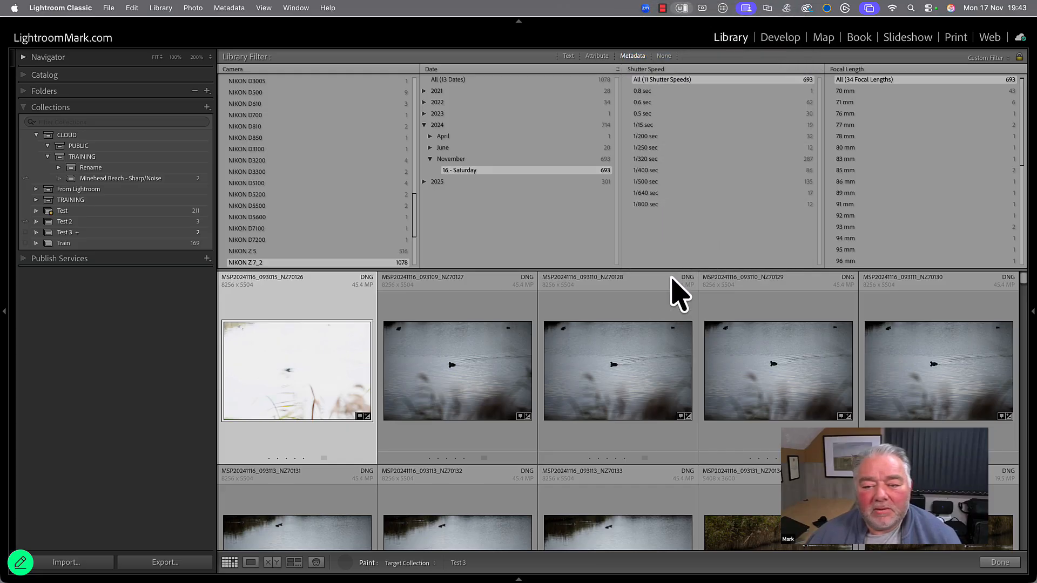
# Step: Look through the 16 November photos taken at 1/500 sec, 1/15 sec and 1/200 sec
pyautogui.click(646, 183)
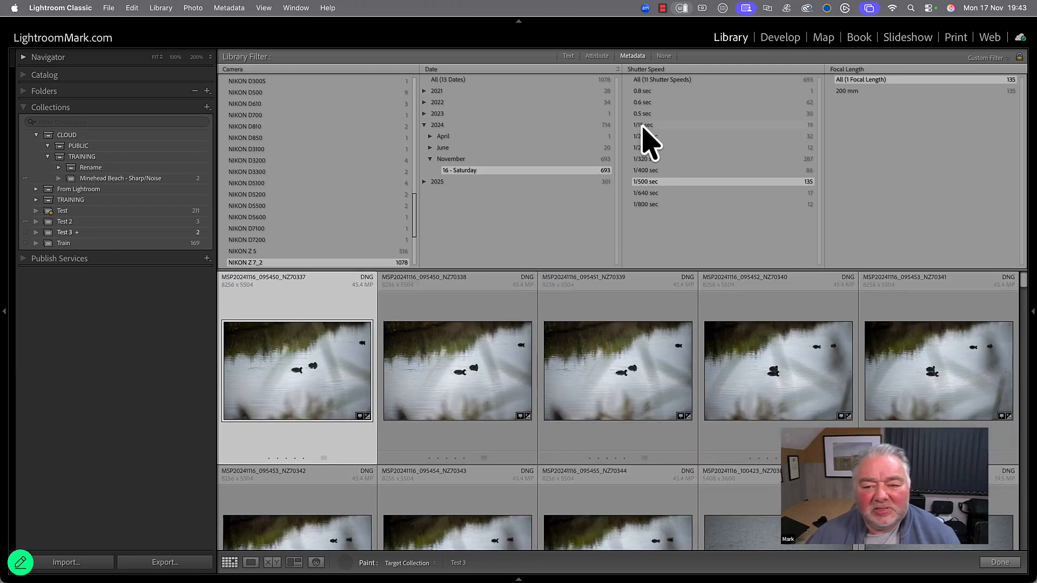
pyautogui.click(643, 125)
pyautogui.scroll(-3, 397, 494)
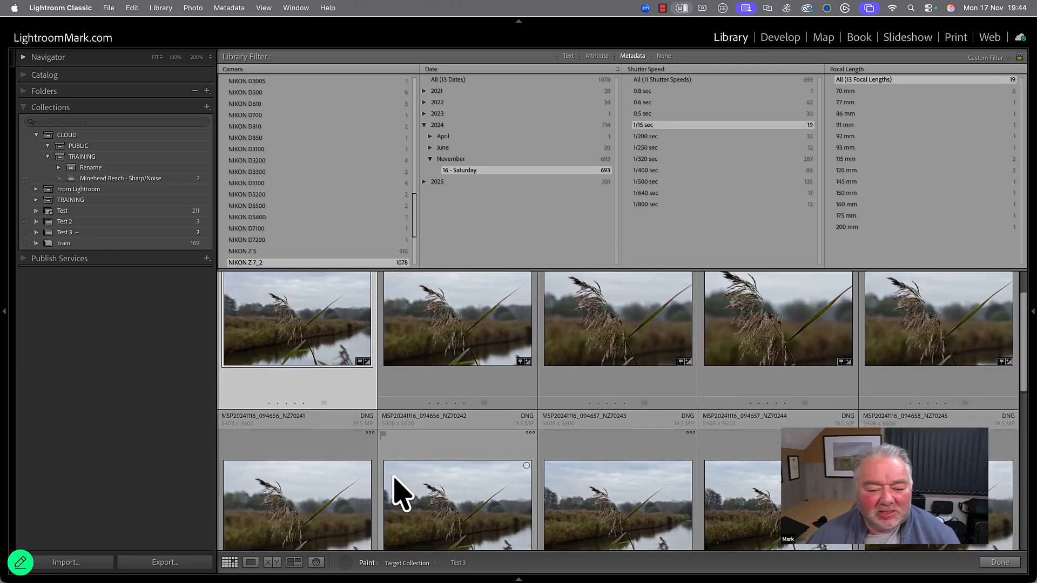
pyautogui.scroll(-6, 397, 494)
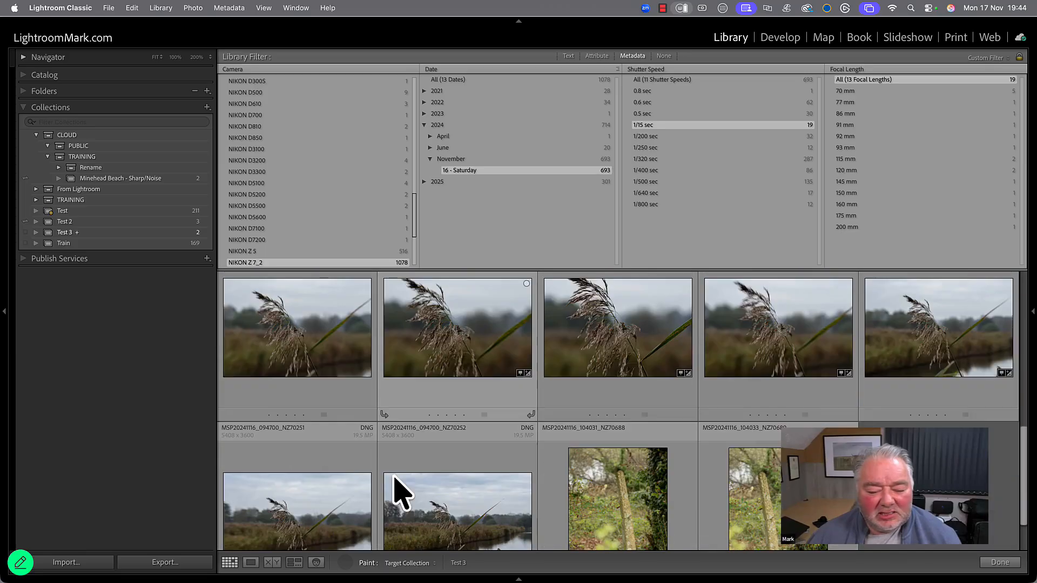
pyautogui.scroll(-2, 394, 476)
pyautogui.scroll(5, 394, 476)
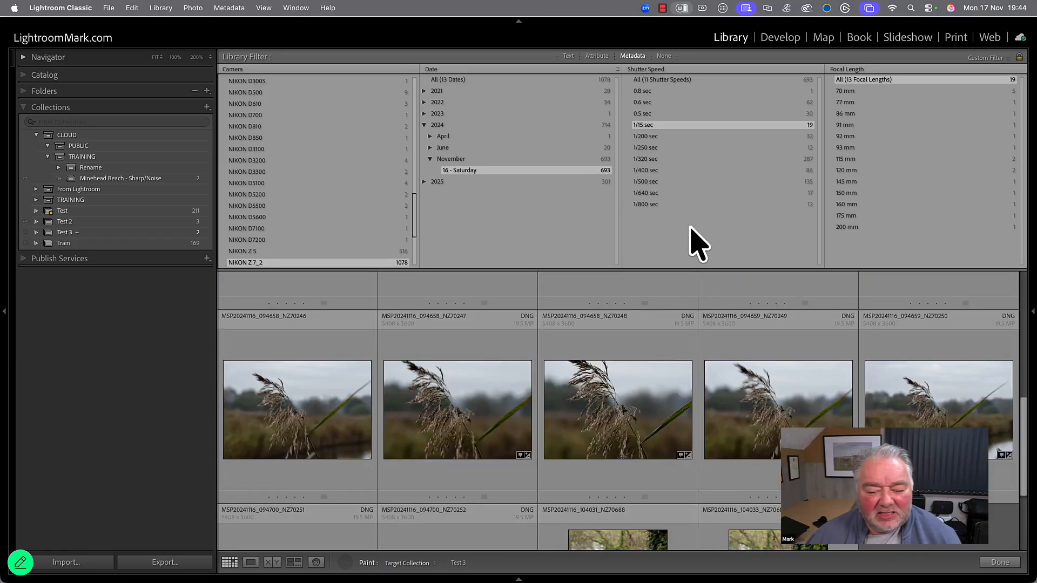
pyautogui.click(665, 137)
pyautogui.scroll(-3, 559, 448)
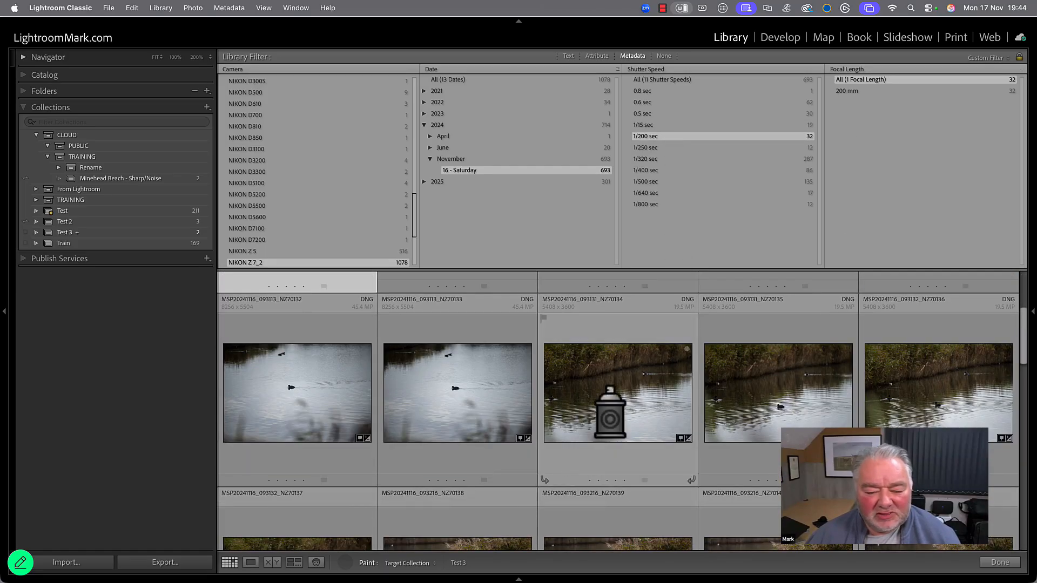
# Step: Filter the photos to 0.5 sec and paint MSP20241116_094722_NZ70255 into the Test 3 target collection
pyautogui.click(642, 114)
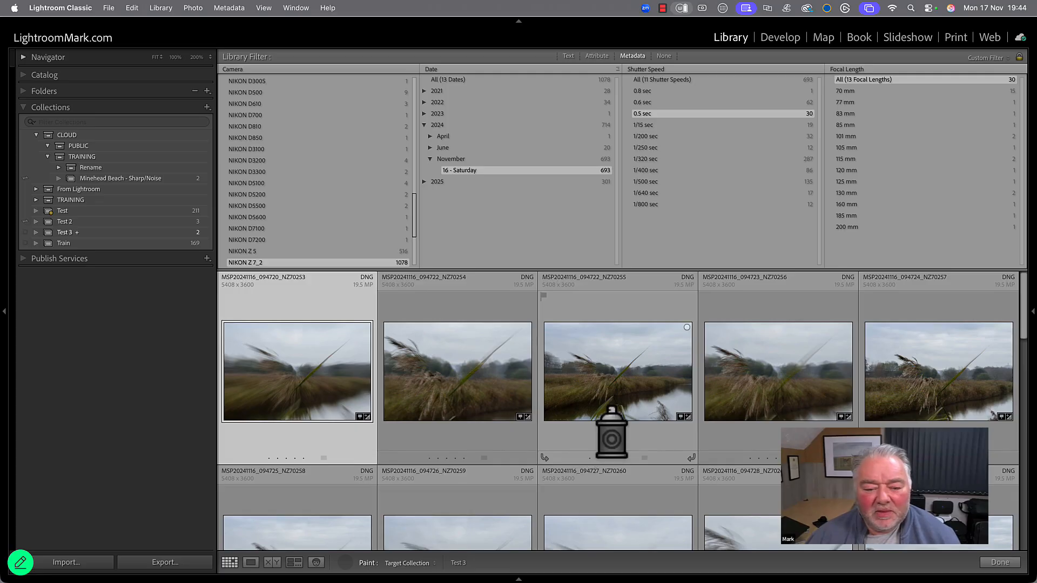
pyautogui.scroll(-1, 605, 427)
pyautogui.click(629, 316)
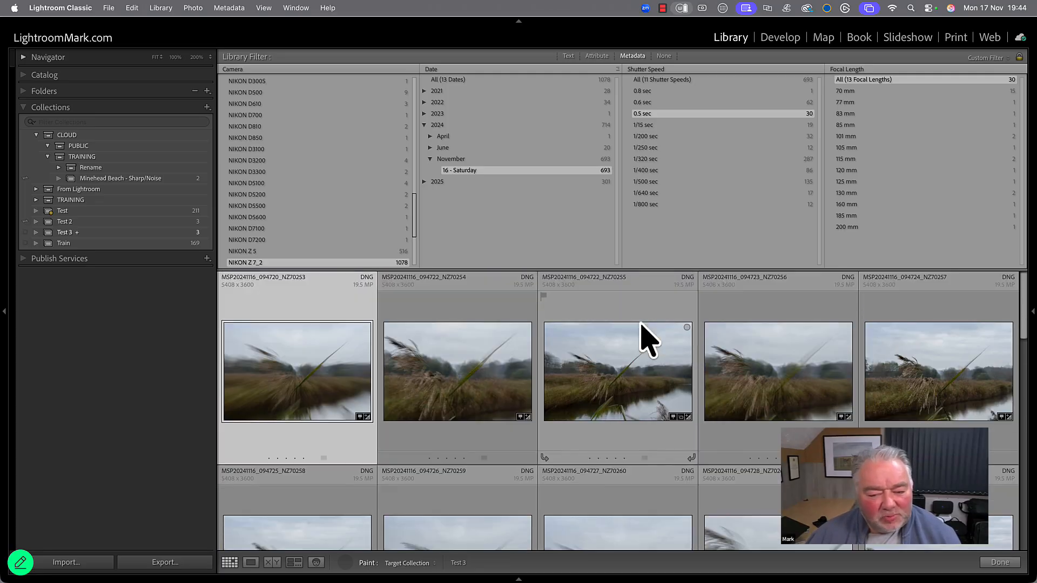
pyautogui.scroll(1, 642, 335)
pyautogui.scroll(-1, 616, 391)
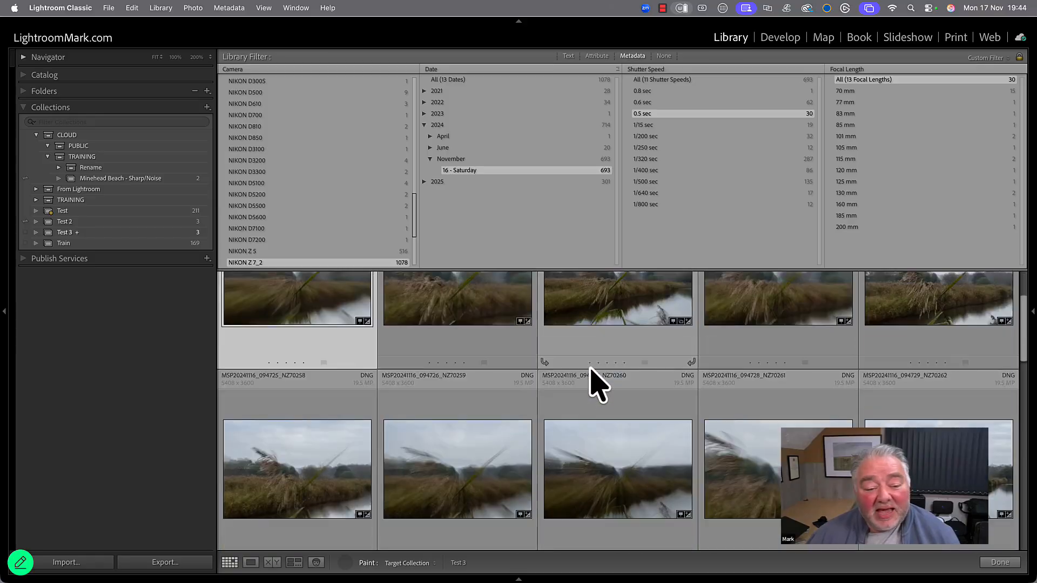
# Step: Paint the photos ending NZ70261, NZ70260, NZ70259, NZ70265 and NZ70266 into the Test 3 target collection
pyautogui.click(769, 402)
pyautogui.click(682, 411)
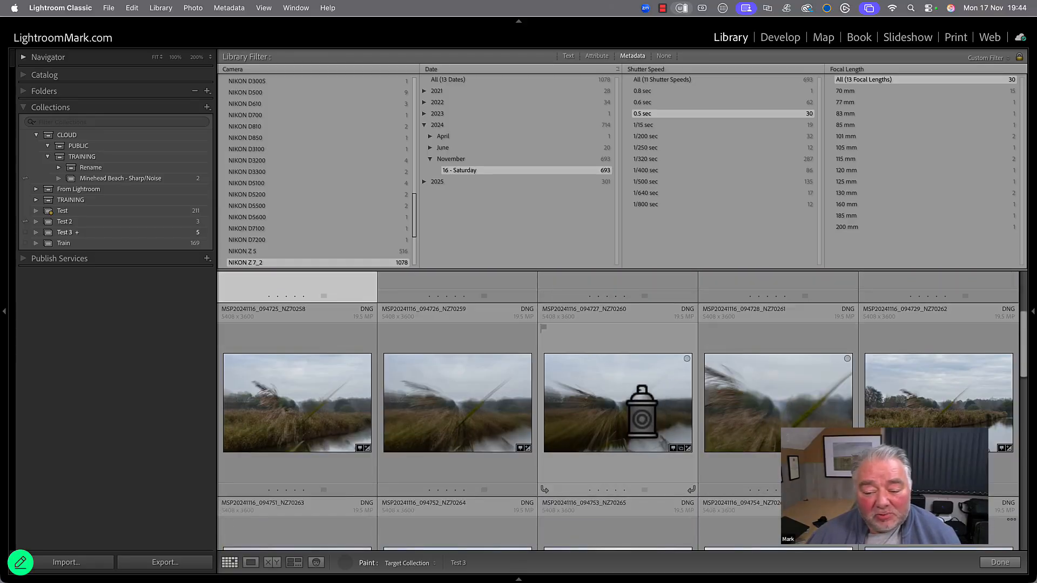
pyautogui.click(521, 427)
pyautogui.scroll(-1, 532, 440)
pyautogui.click(637, 412)
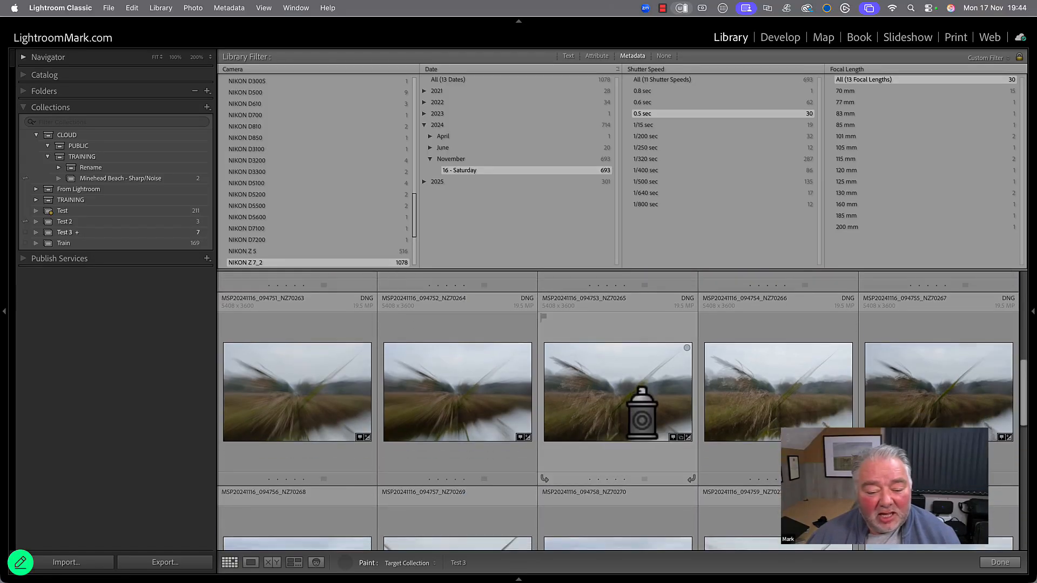
pyautogui.click(757, 412)
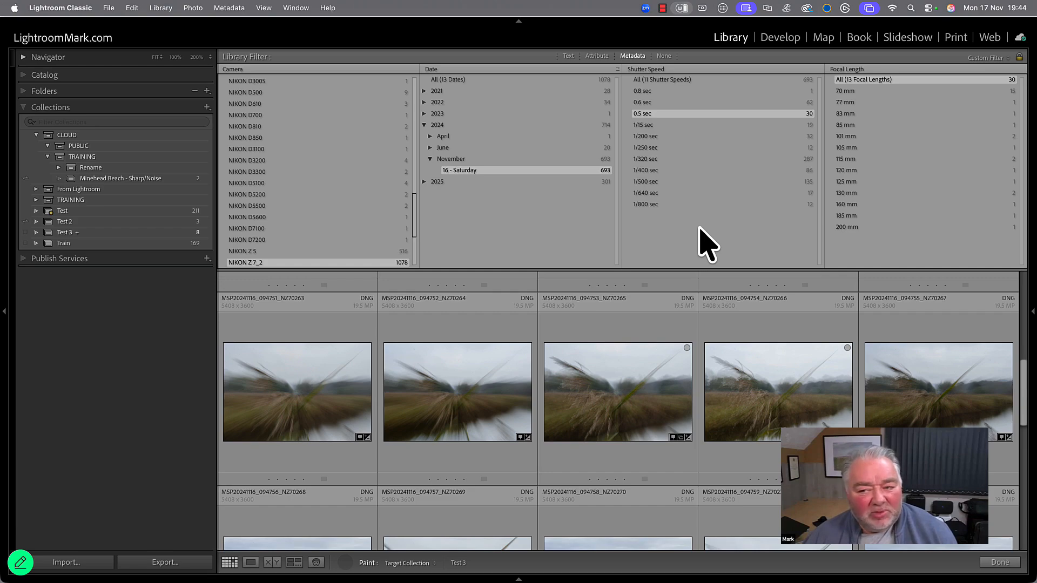
# Step: Filter the 0.5 sec photos to the 70 mm focal length and paint MSP20241116_094834_NZ70280 into the Test 3 target collection
pyautogui.click(847, 91)
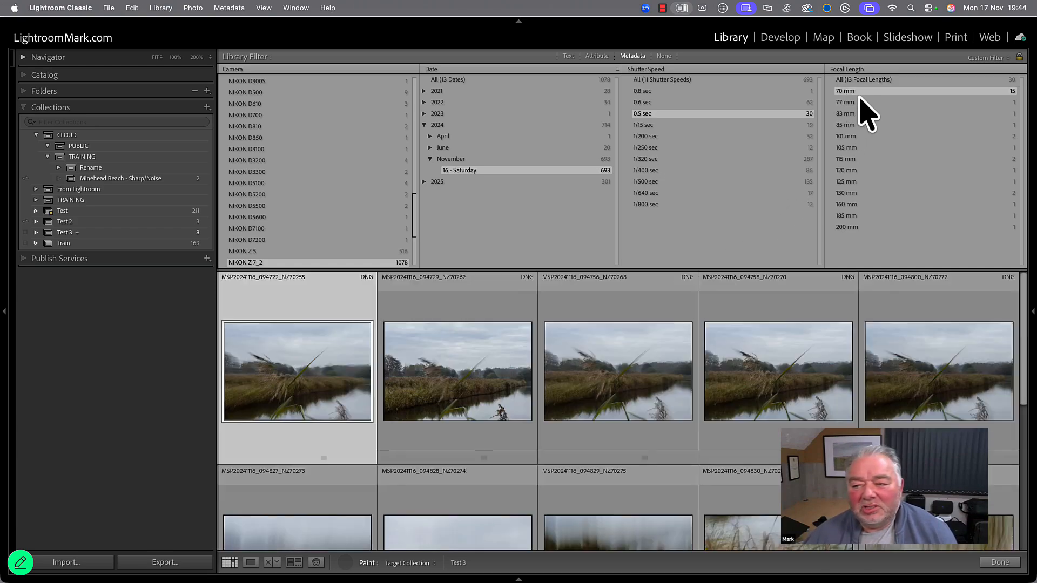
pyautogui.scroll(-2, 702, 378)
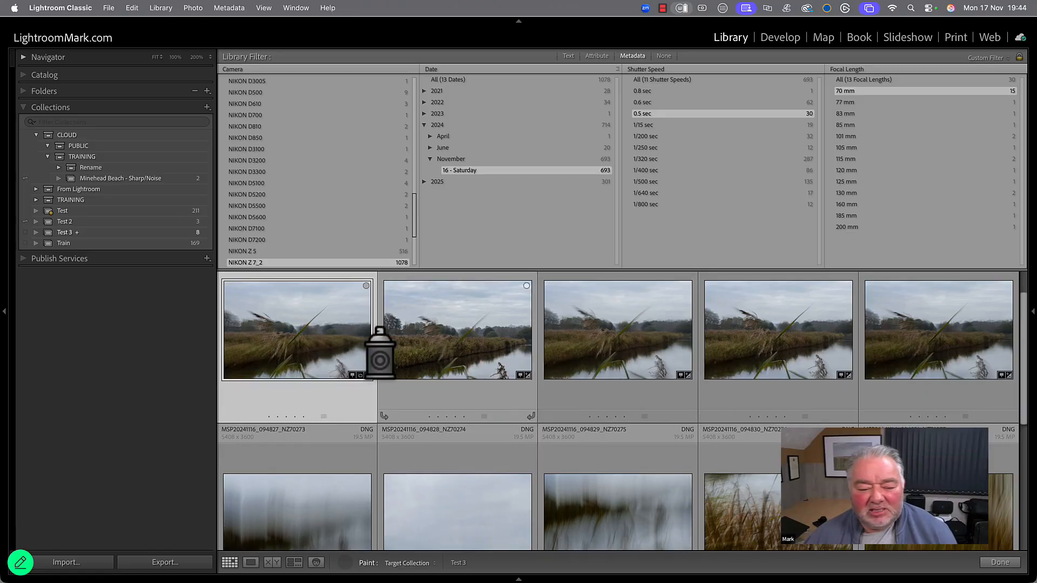
pyautogui.scroll(-5, 556, 416)
pyautogui.scroll(-1, 556, 416)
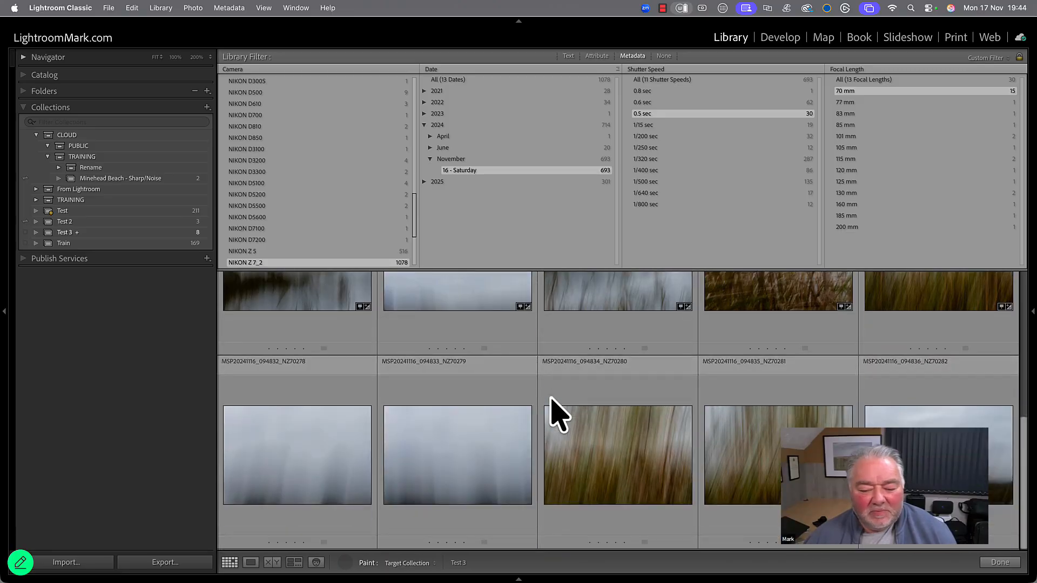
pyautogui.click(678, 463)
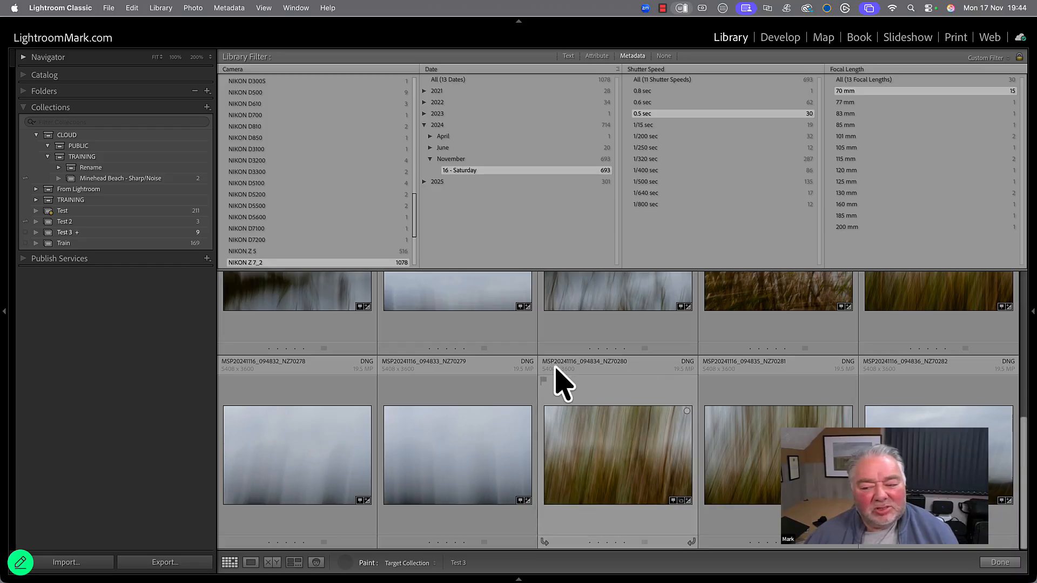
# Step: Put the Painter tool away and show the whole Test 3 collection with the library filter off
pyautogui.click(344, 562)
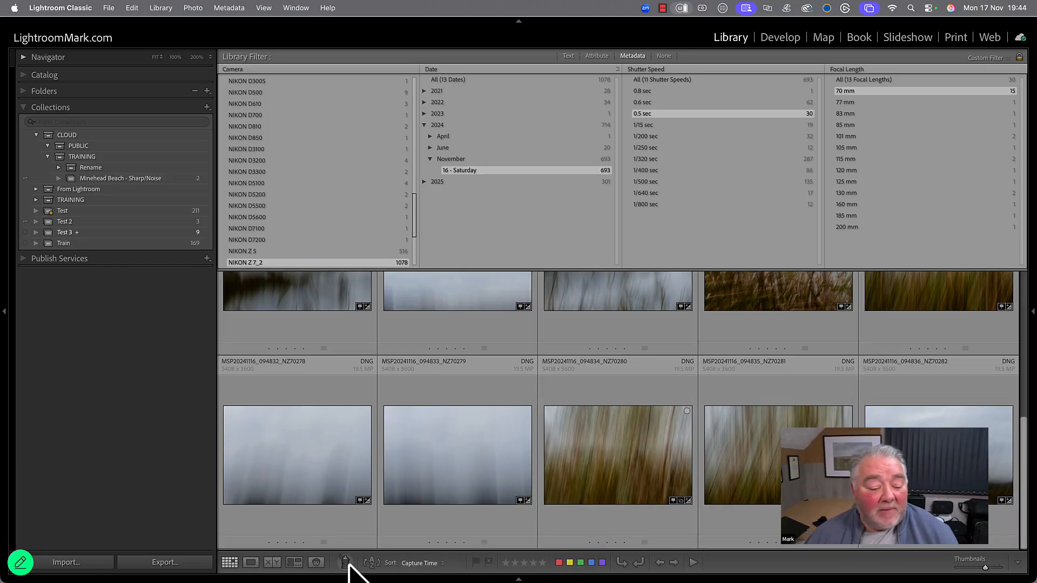
pyautogui.click(70, 234)
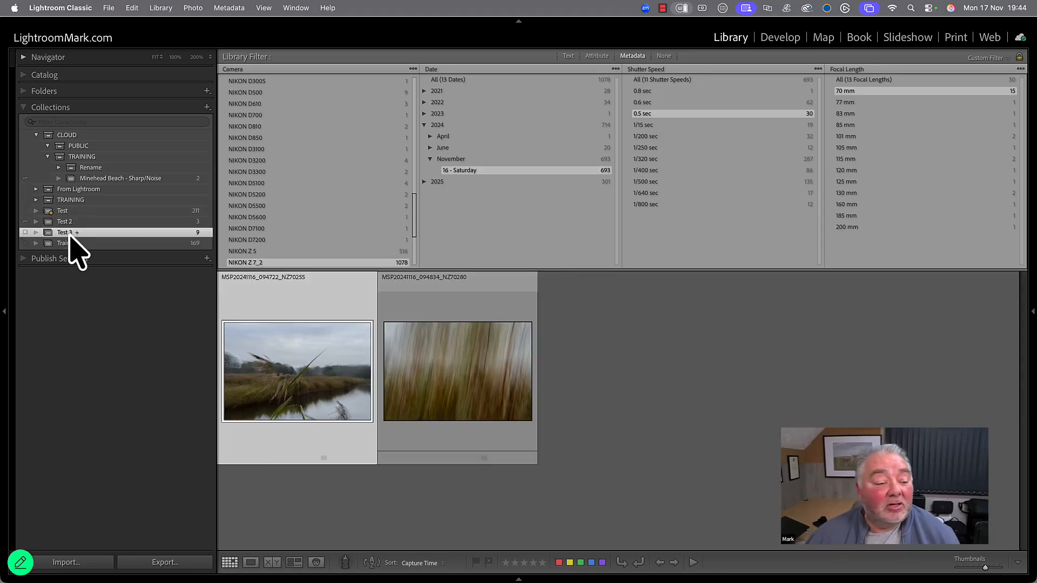
pyautogui.click(665, 56)
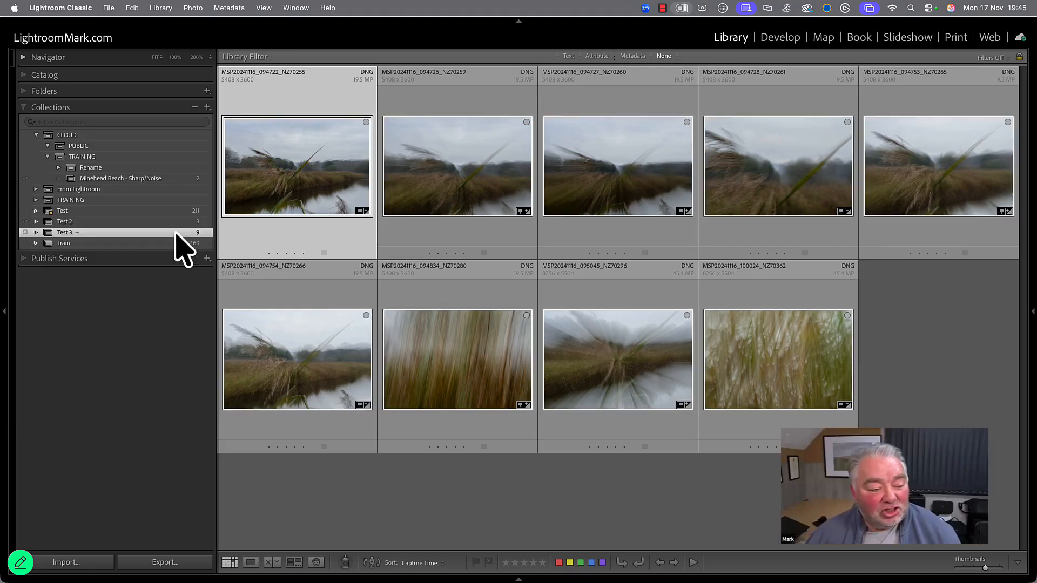
# Step: Select all photos in Test 3 and duplicate the collection
pyautogui.press('super+a')
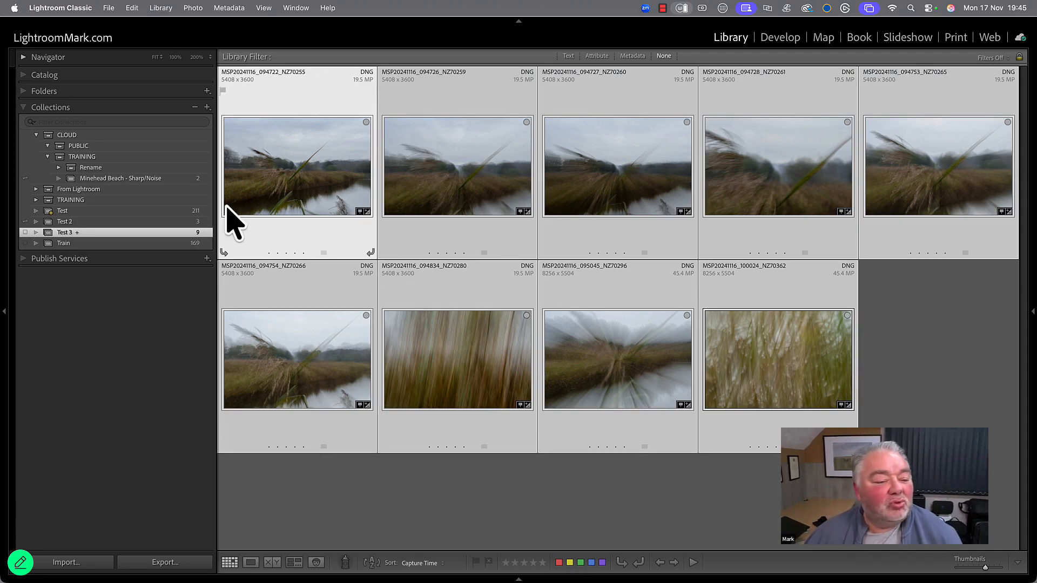
pyautogui.rightClick(193, 234)
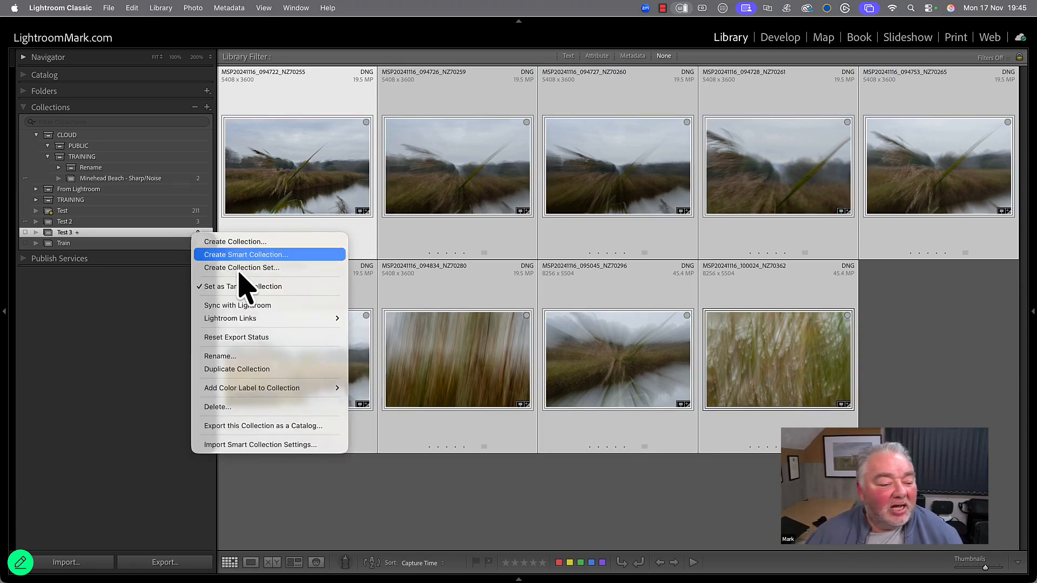
pyautogui.click(243, 369)
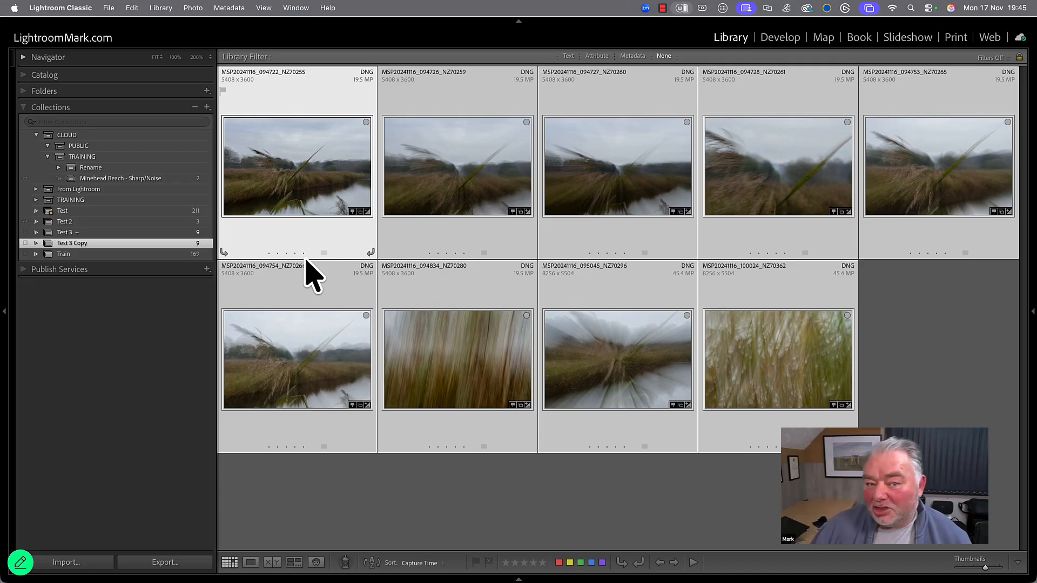
# Step: Compare Test 3 with its duplicate, and delete the Test 3 Copy collection
pyautogui.click(184, 232)
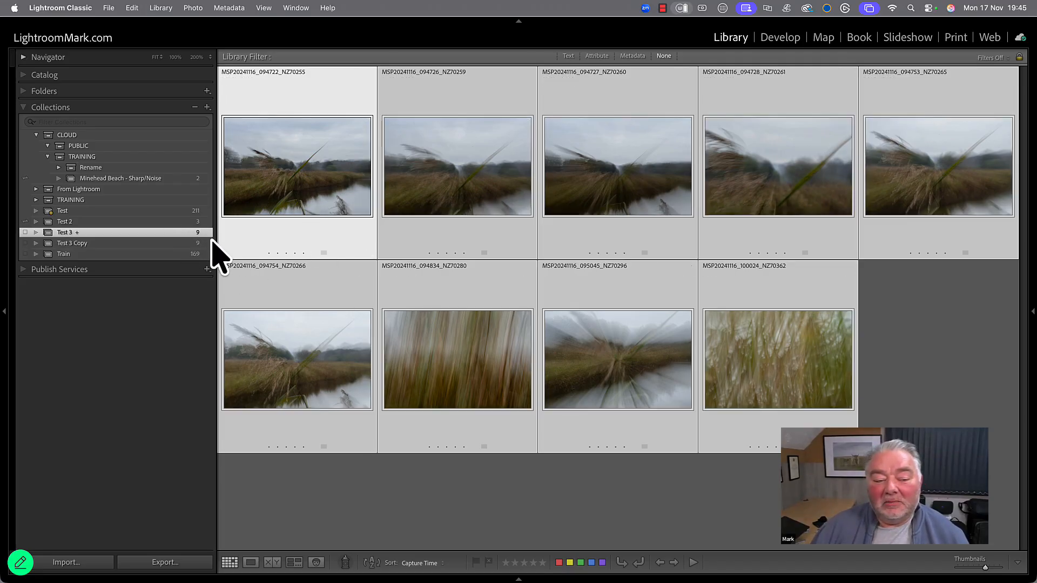
pyautogui.click(171, 244)
pyautogui.rightClick(83, 245)
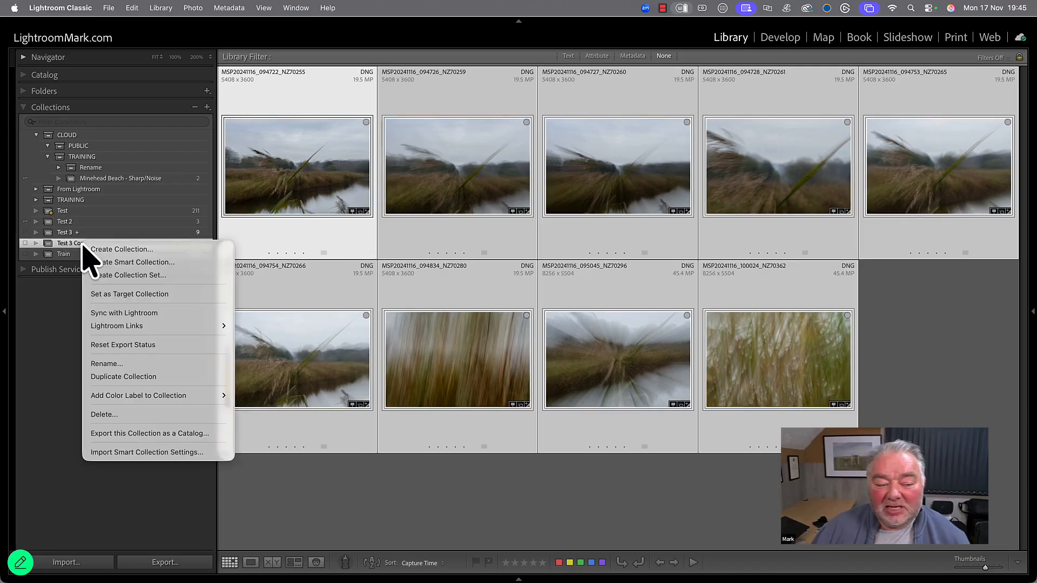
pyautogui.click(156, 415)
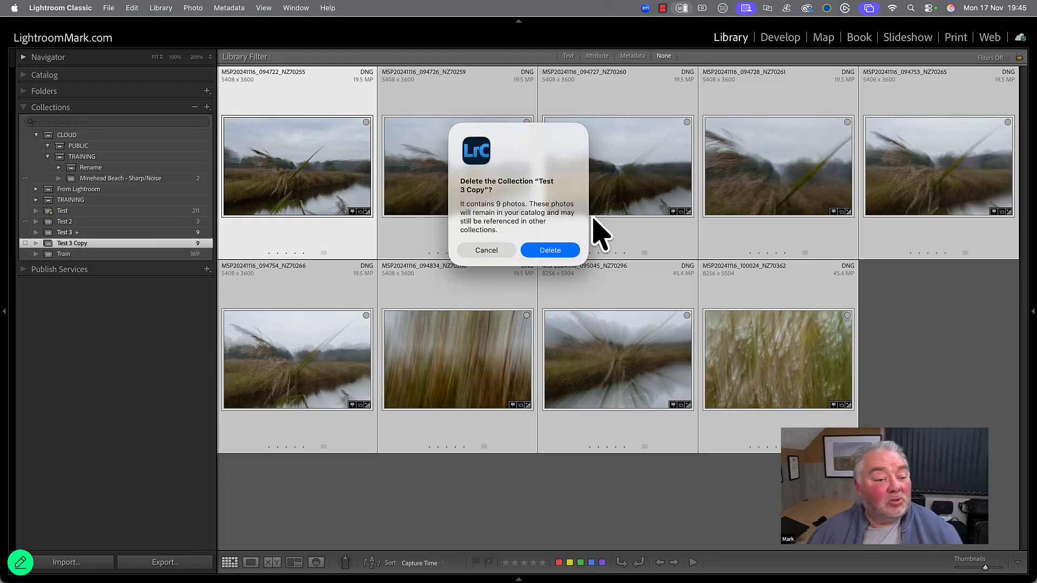
pyautogui.click(551, 252)
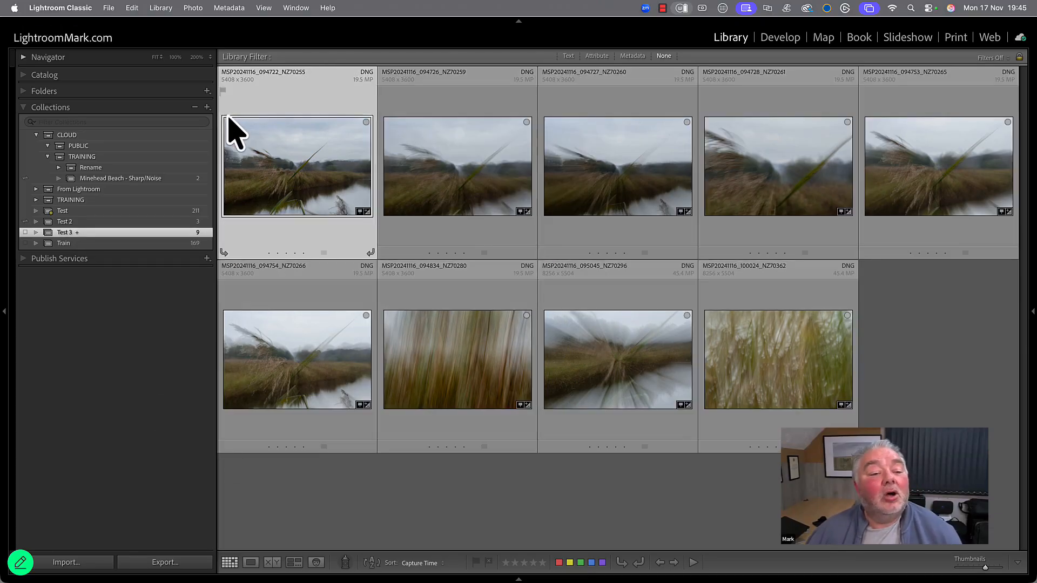
# Step: Create a collection named Test 4 from all Test 3 photos, including them as new virtual copies
pyautogui.press('super+a')
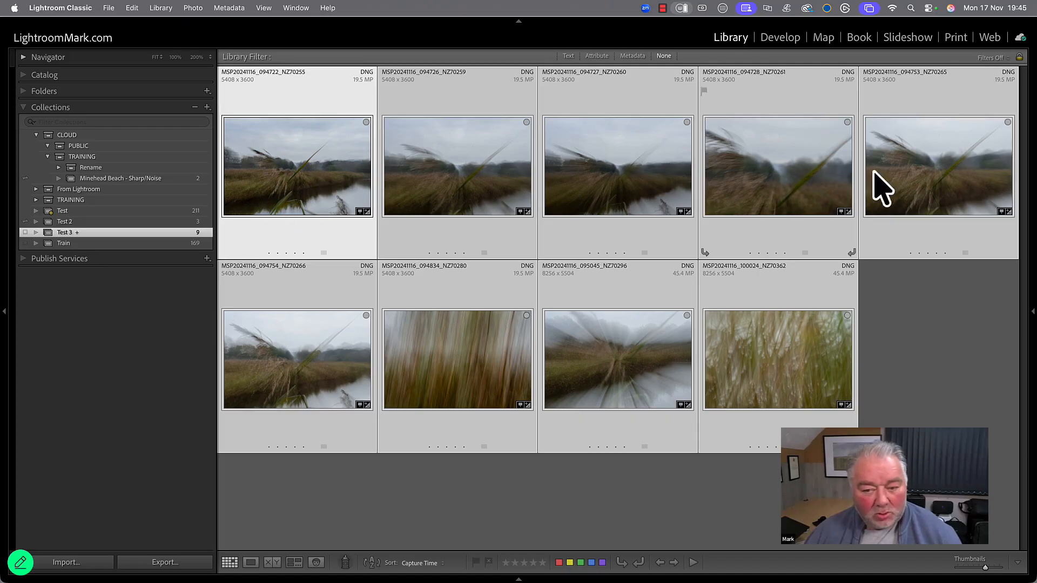
pyautogui.click(205, 107)
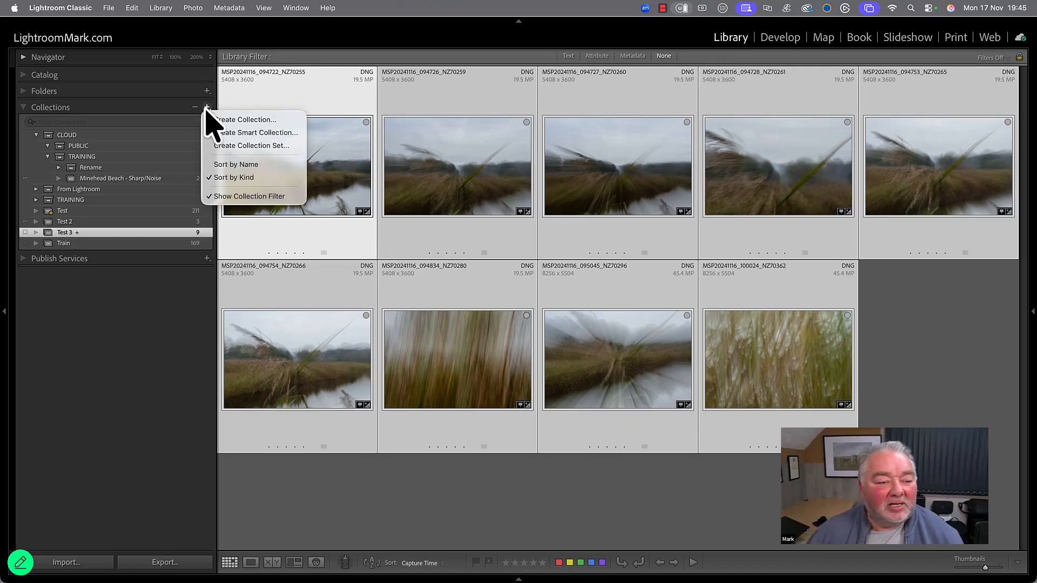
pyautogui.click(251, 122)
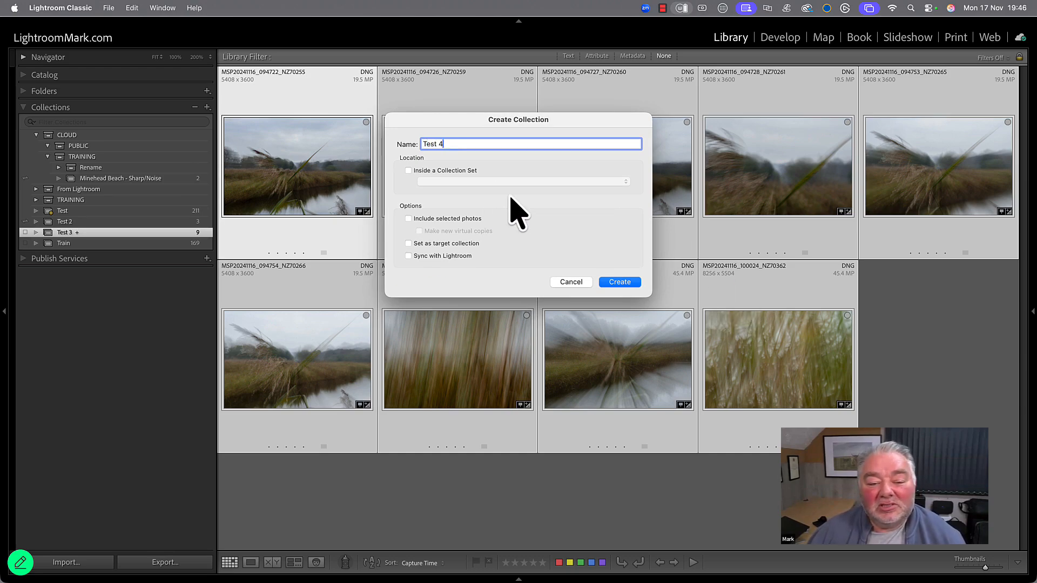
pyautogui.click(470, 221)
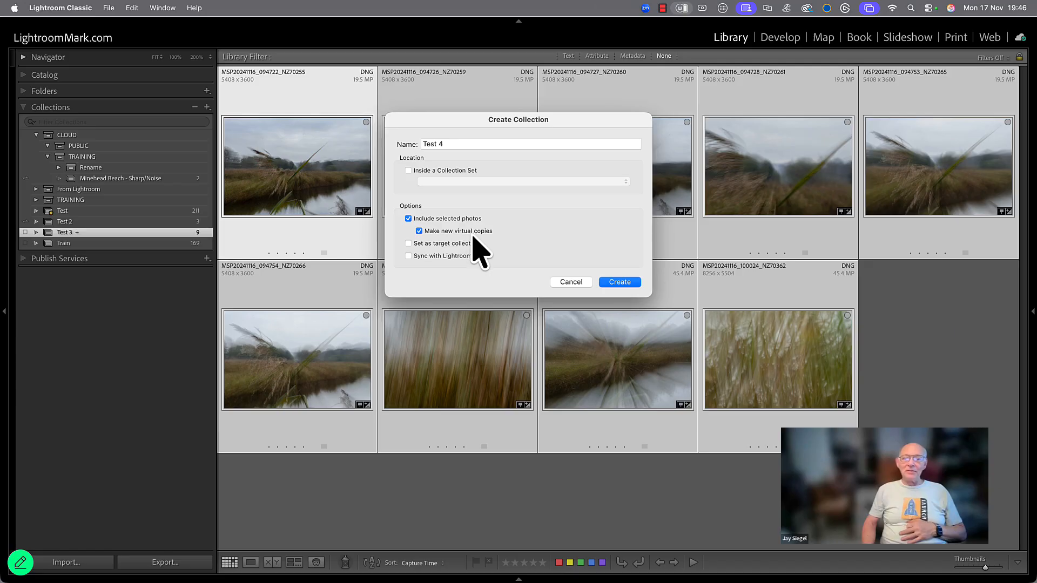
pyautogui.click(620, 283)
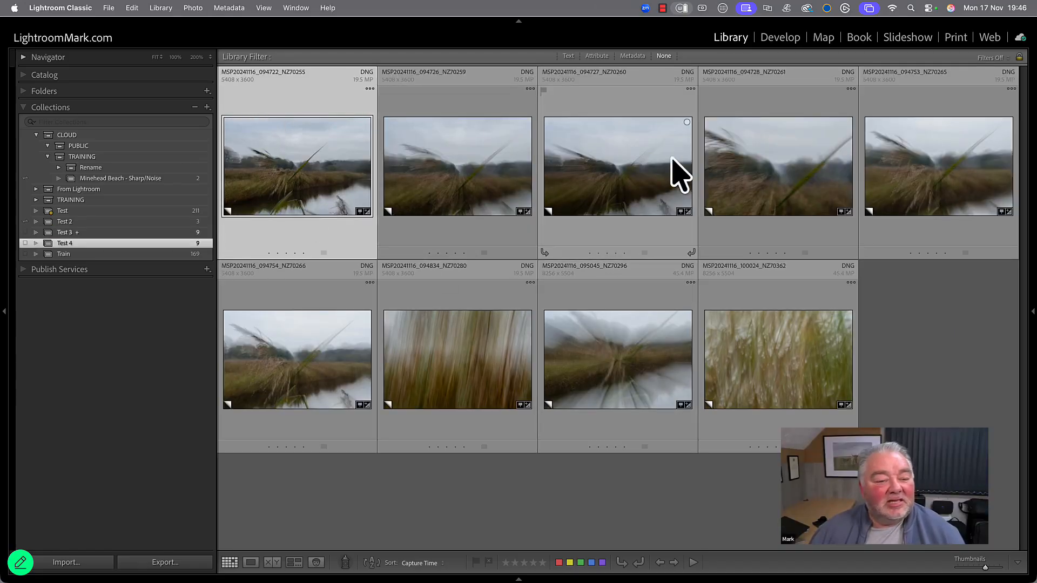
# Step: Crop the original MSP20241116_094722_NZ70255 in Test 3 to a 1 x 1 aspect framing the reeds, and return to the grid
pyautogui.click(190, 234)
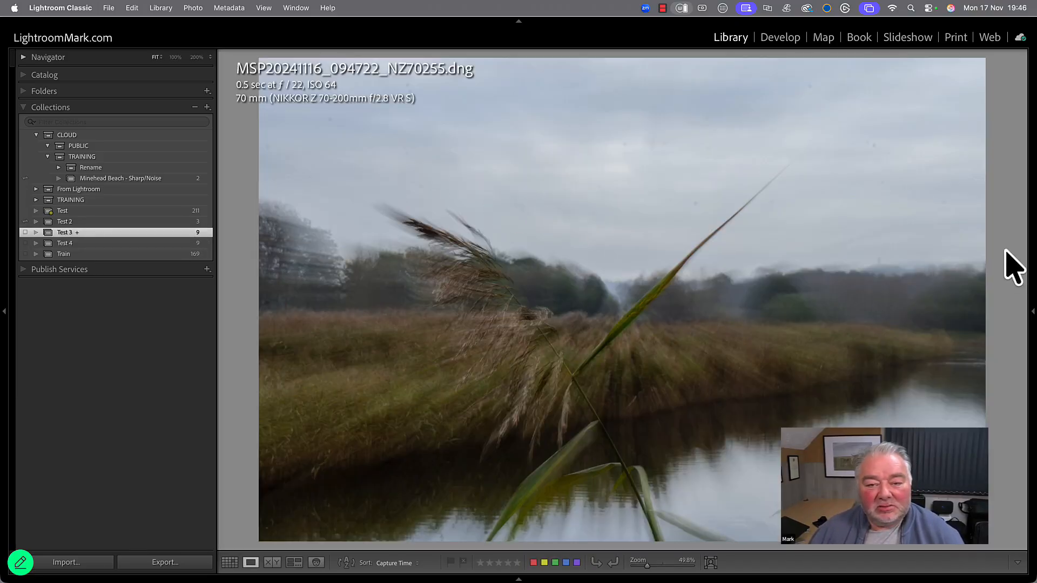
pyautogui.press('r')
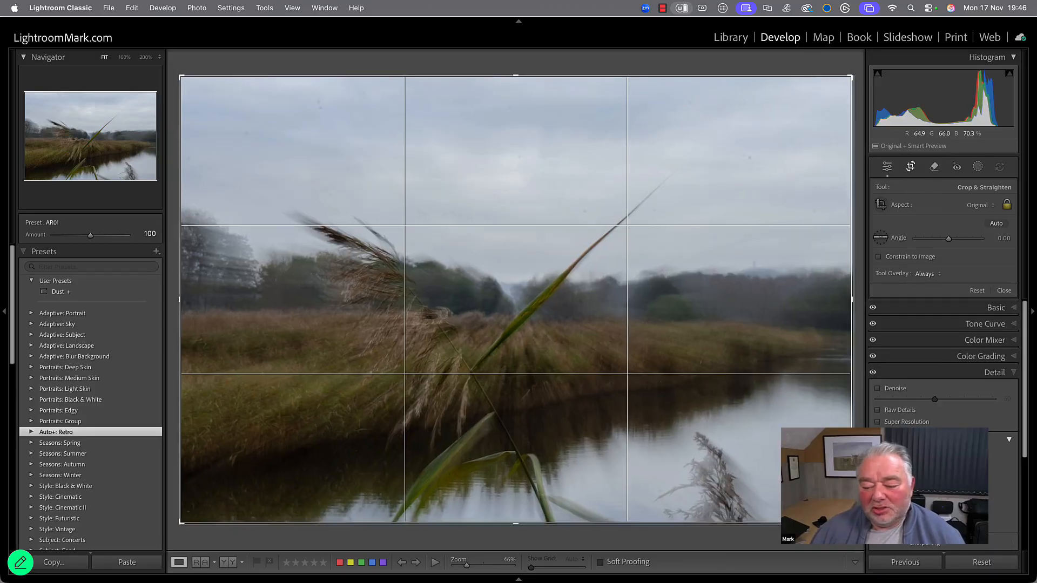
pyautogui.moveTo(853, 523); pyautogui.dragTo(771, 472)
pyautogui.click(988, 205)
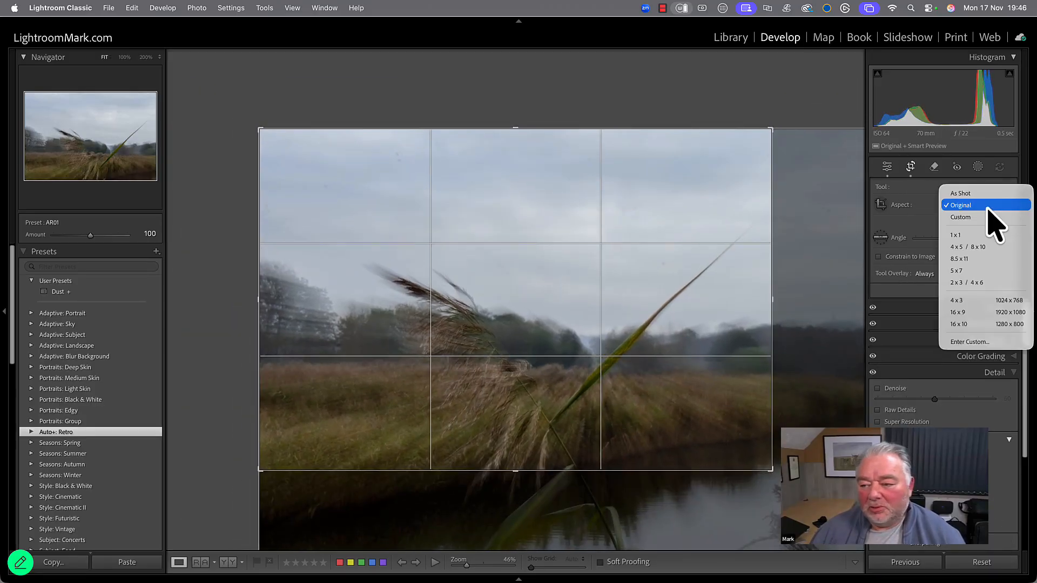
pyautogui.click(977, 236)
pyautogui.moveTo(593, 368); pyautogui.dragTo(556, 273)
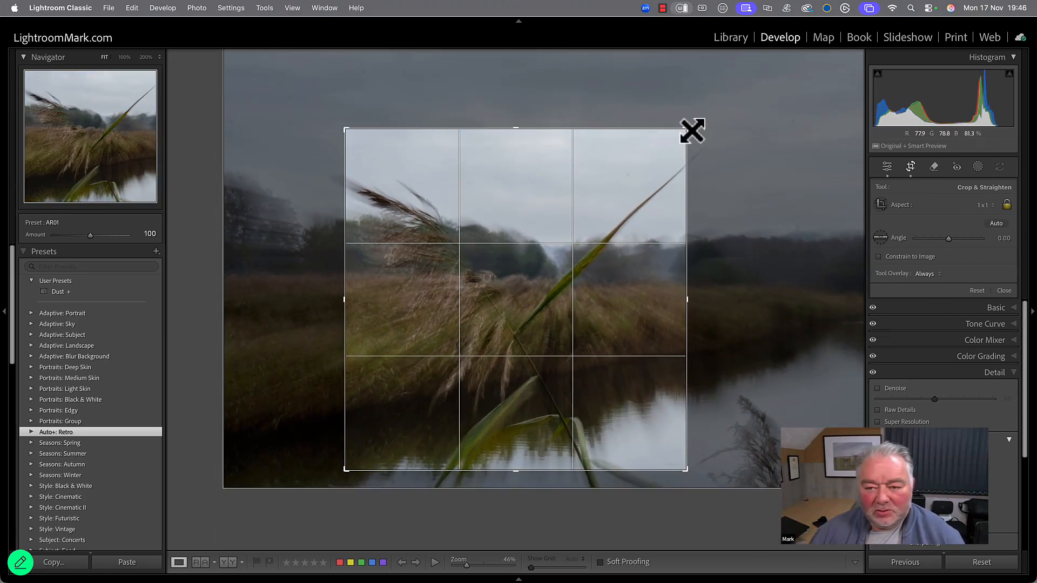
pyautogui.moveTo(688, 129); pyautogui.dragTo(732, 103)
pyautogui.moveTo(463, 266); pyautogui.dragTo(478, 264)
pyautogui.press('Return')
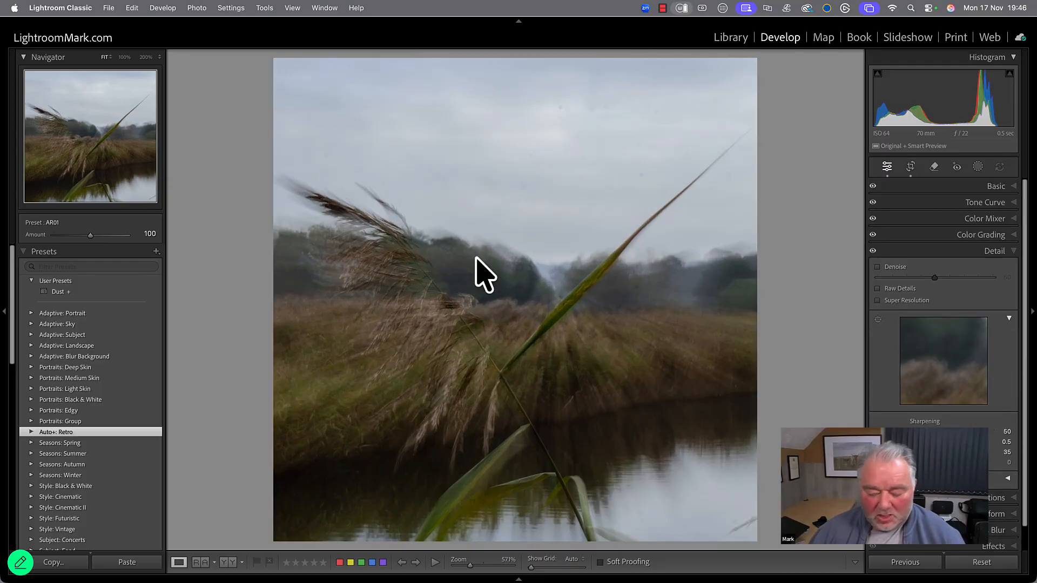
pyautogui.press('g')
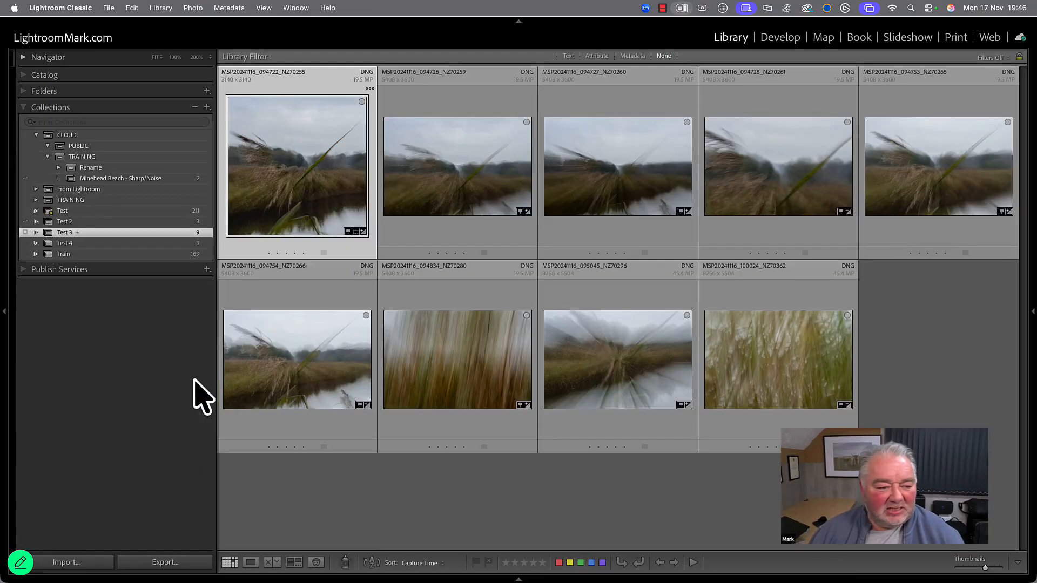
# Step: Convert the virtual copy of MSP20241116_094722_NZ70255 in Test 4 to black and white, and return to the grid
pyautogui.click(125, 244)
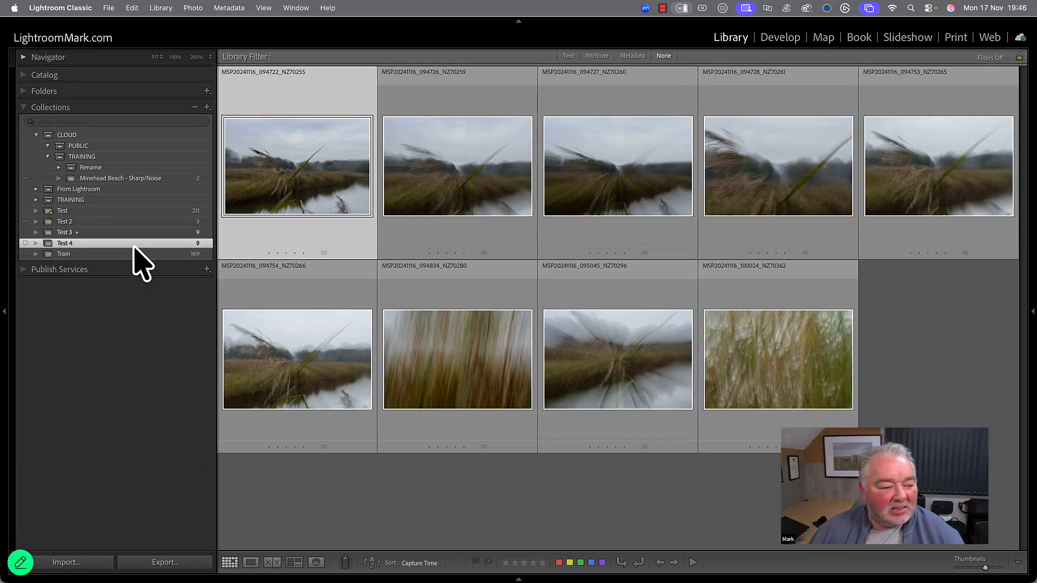
pyautogui.doubleClick(303, 176)
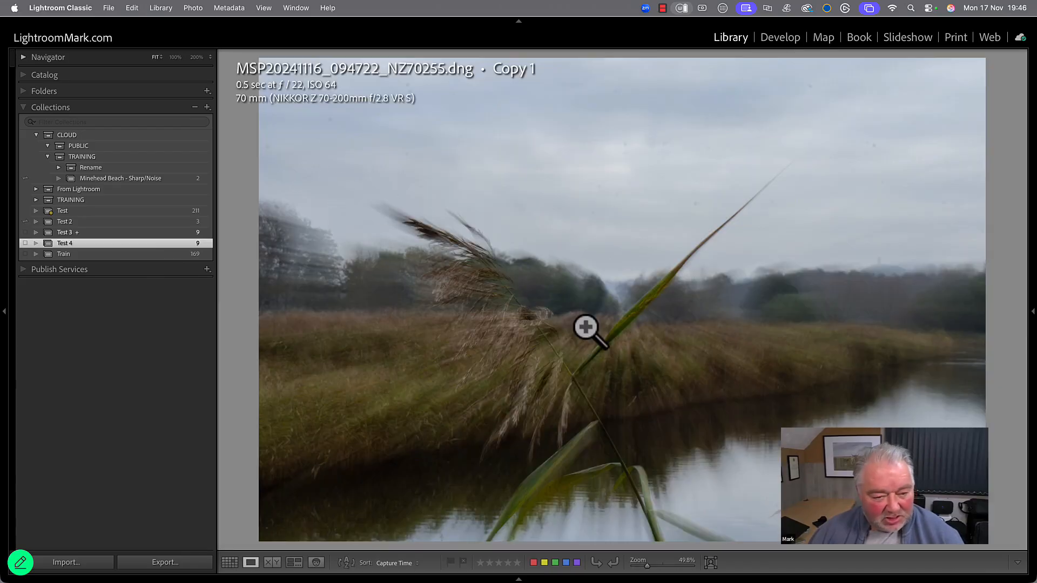
pyautogui.press('d')
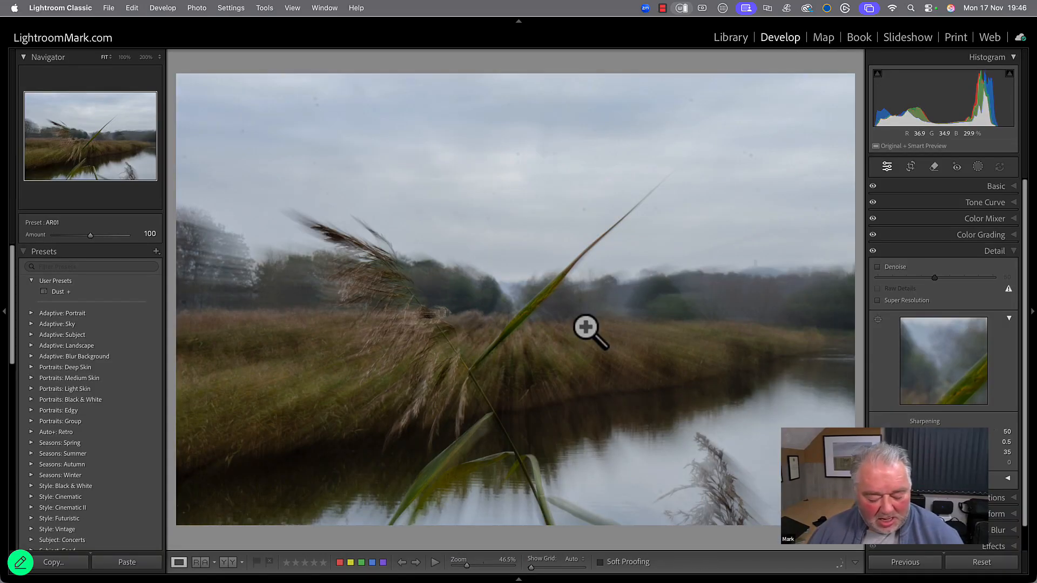
pyautogui.click(997, 187)
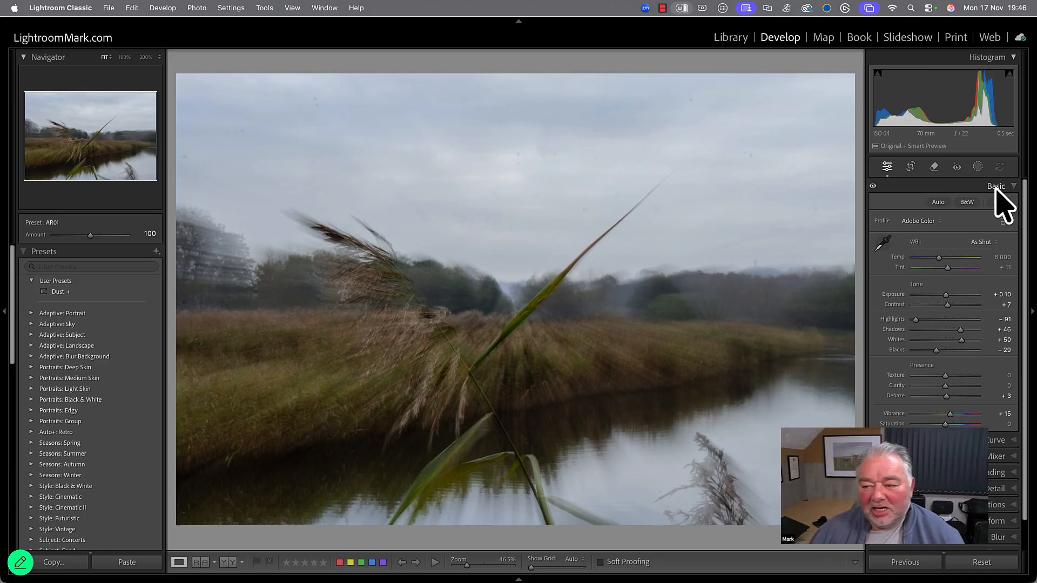
pyautogui.click(967, 202)
pyautogui.press('g')
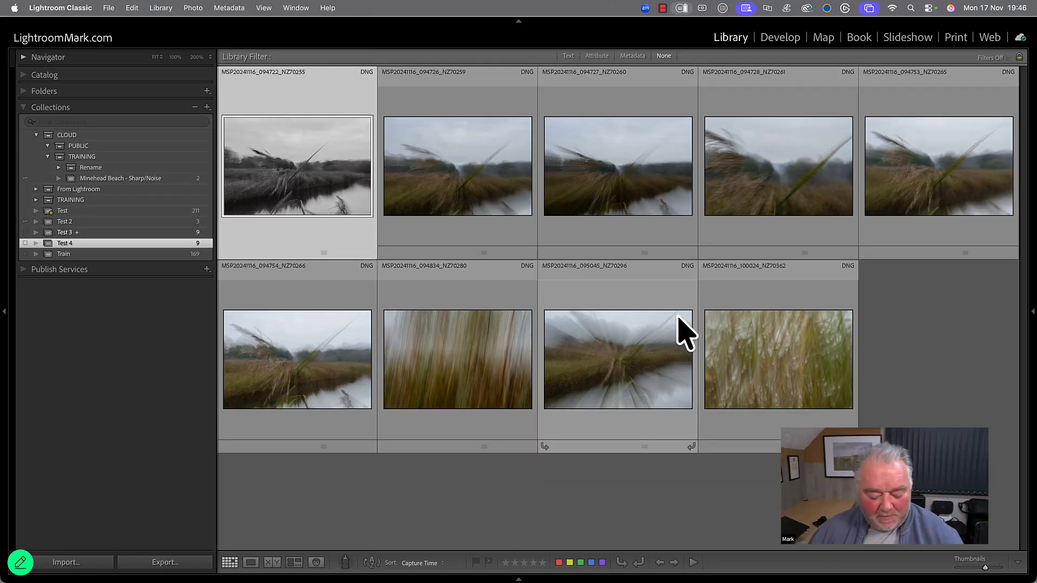
# Step: Compare the original MSP20241116_094722_NZ70255 in Test 3 with its virtual copy in Test 4
pyautogui.click(176, 233)
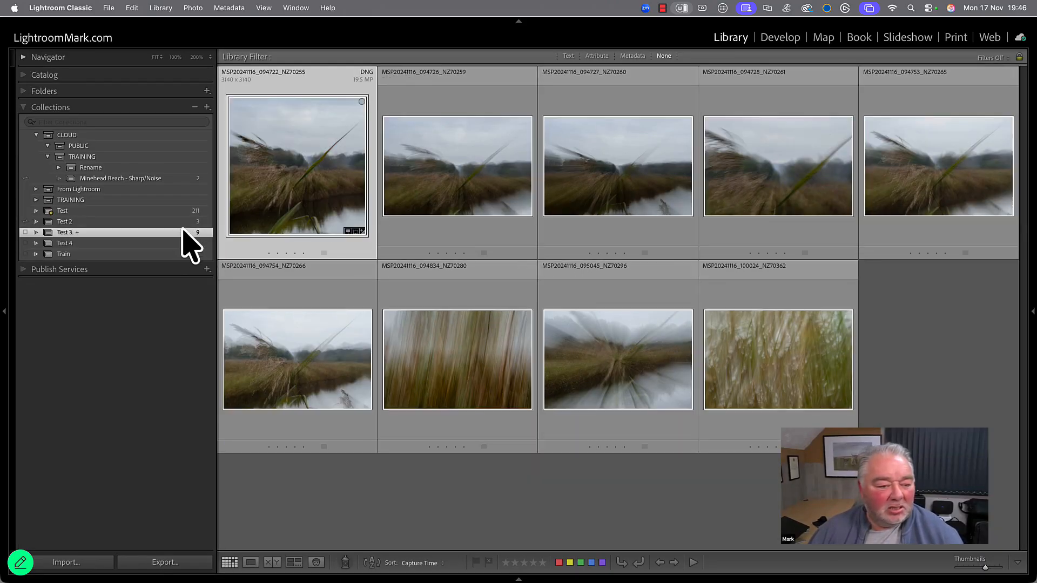
pyautogui.doubleClick(257, 198)
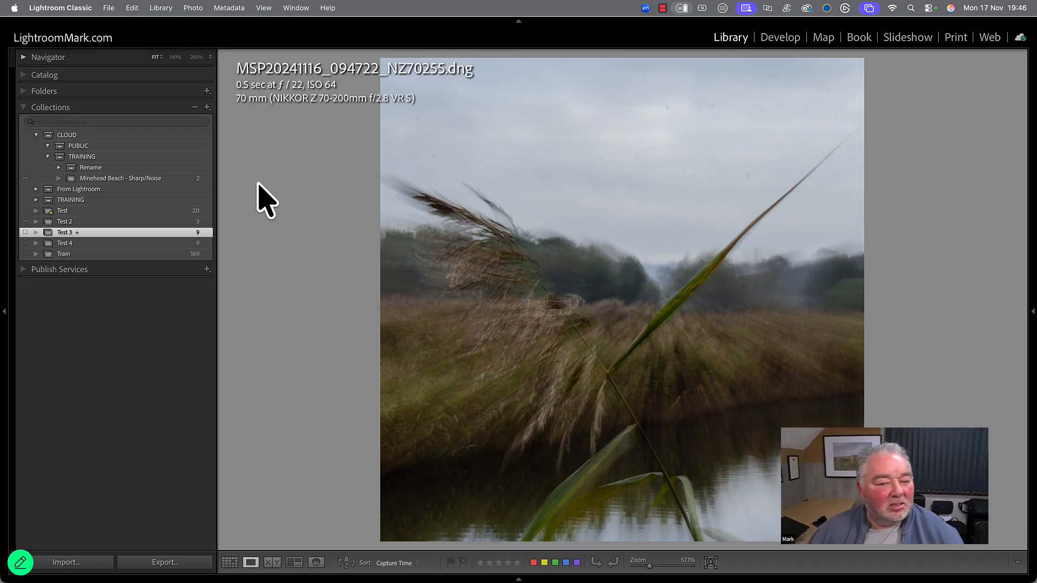
pyautogui.click(201, 243)
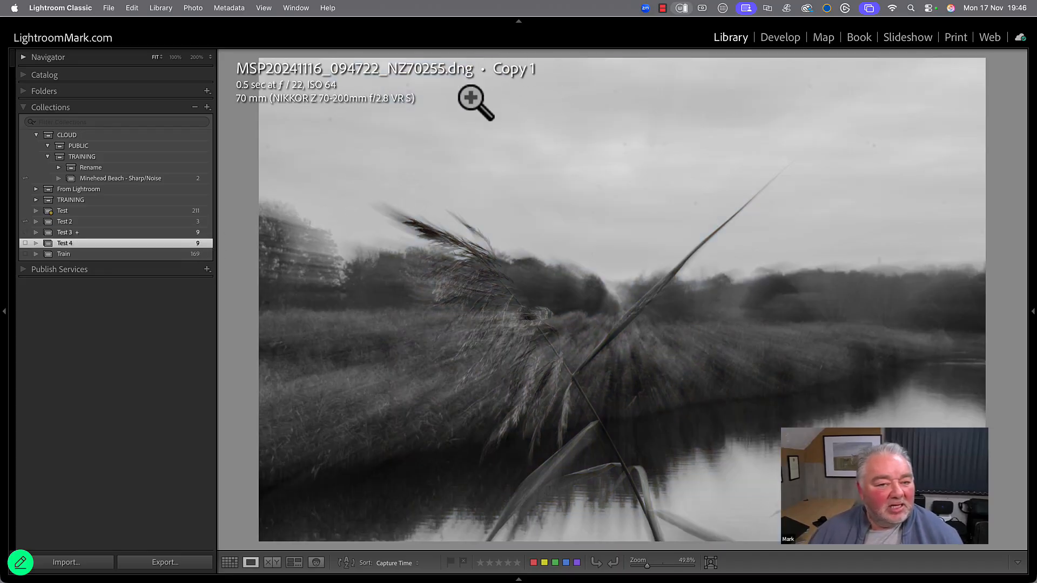
pyautogui.press('g')
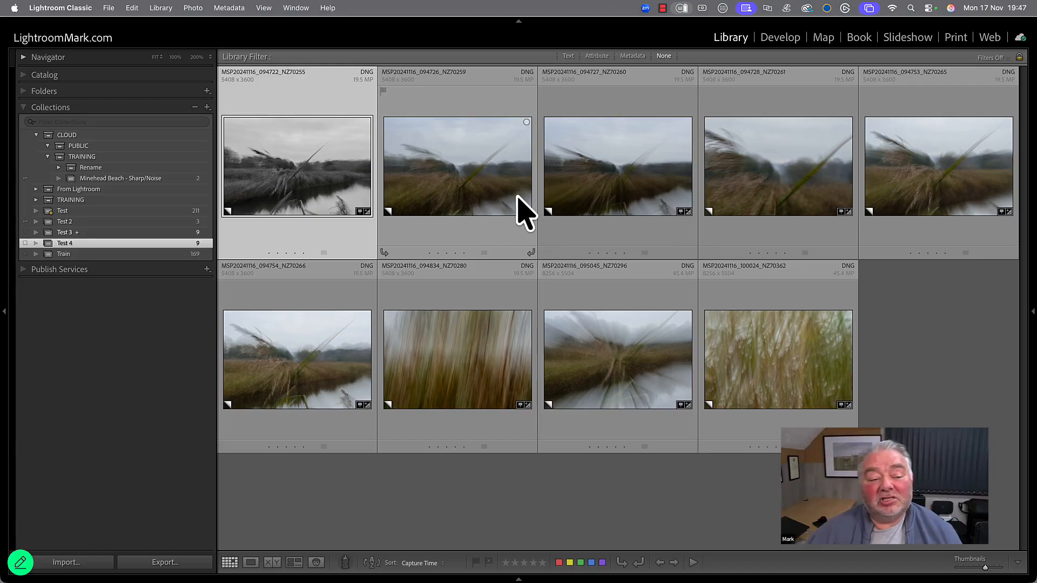
pyautogui.click(194, 233)
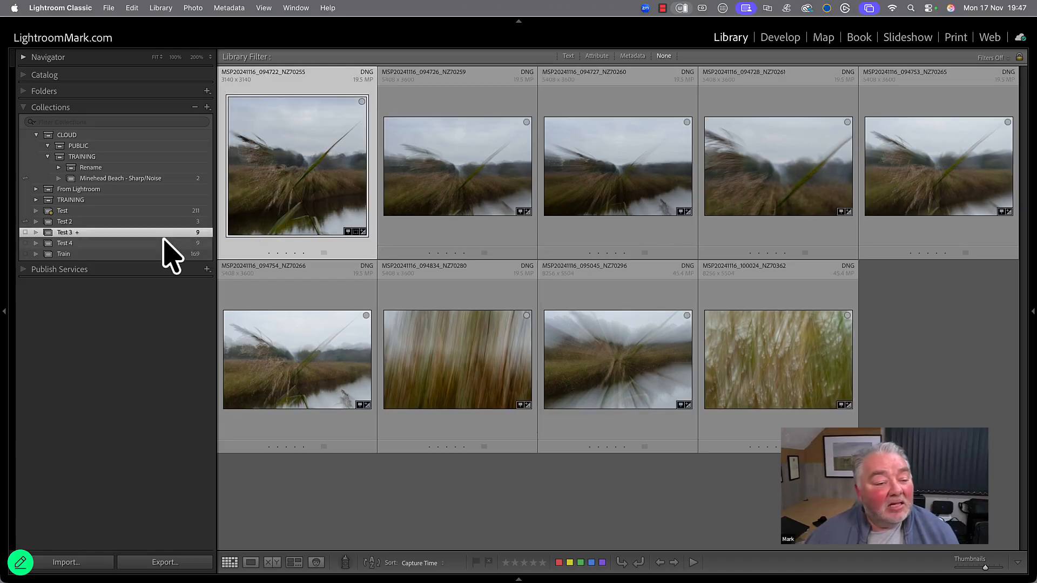
# Step: Alternate between the Test 3 and Test 4 collections to compare the originals with the virtual copies
pyautogui.click(182, 242)
pyautogui.click(188, 235)
pyautogui.click(190, 242)
pyautogui.click(190, 234)
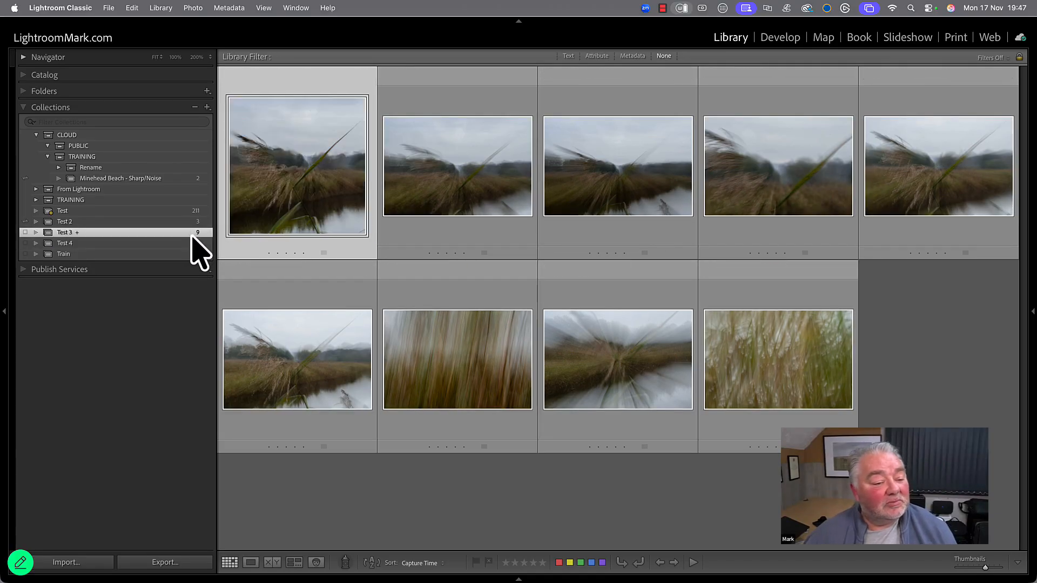
pyautogui.click(190, 243)
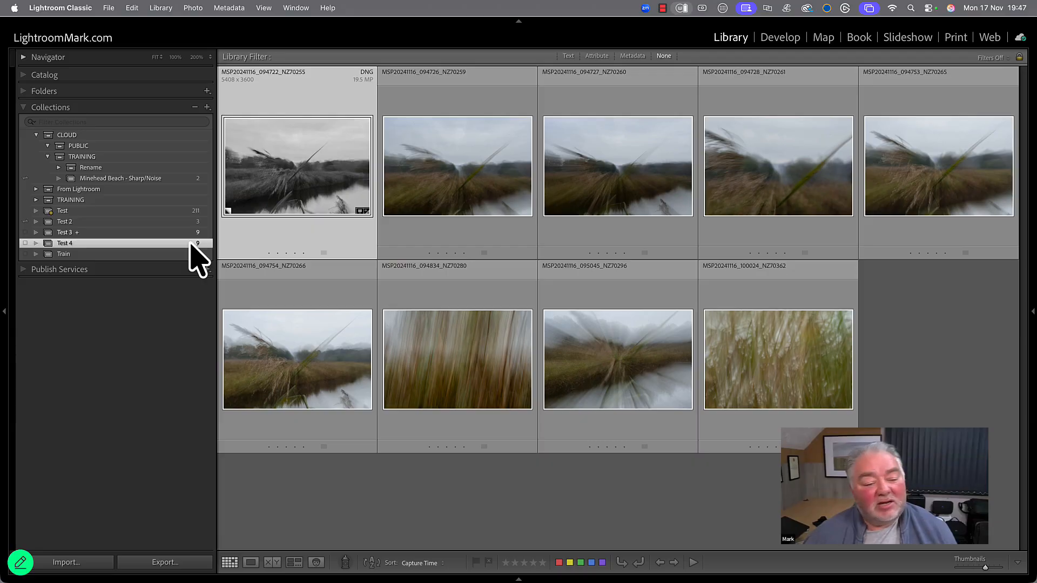
pyautogui.click(190, 234)
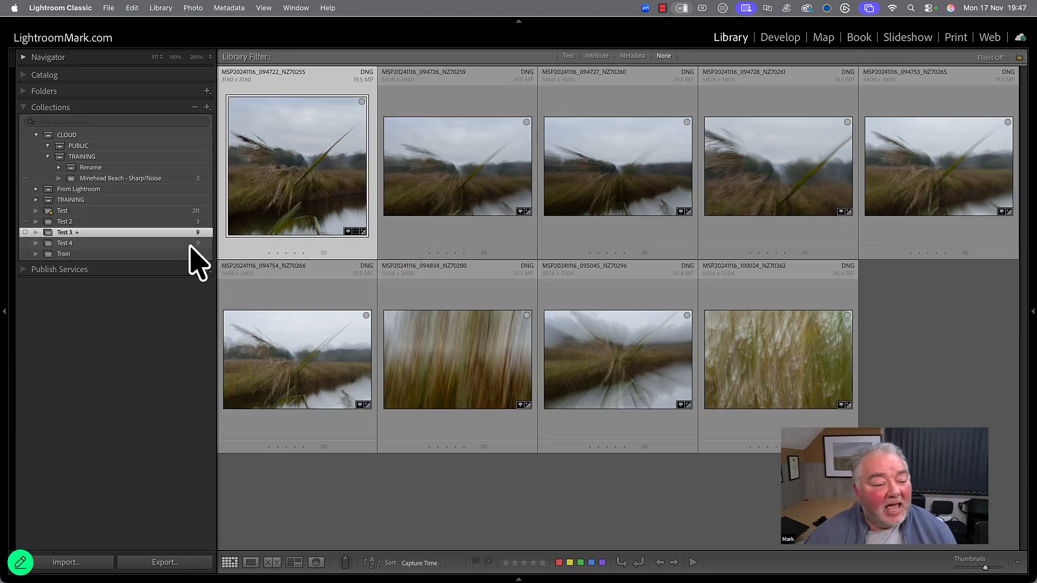
pyautogui.click(190, 243)
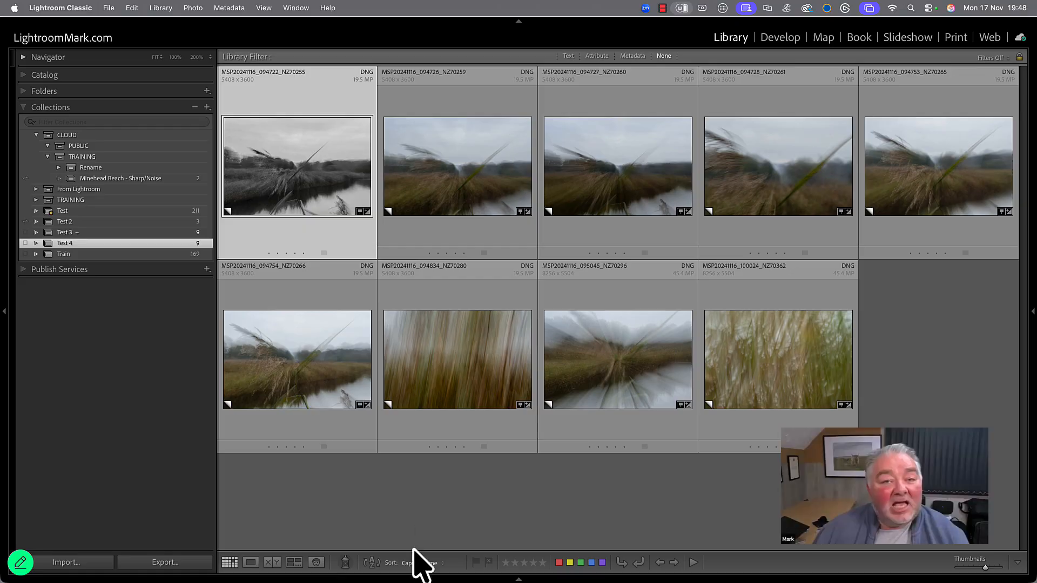
# Step: Sort the Test 4 photos by Focal Length, and return them to Capture Time order
pyautogui.click(421, 562)
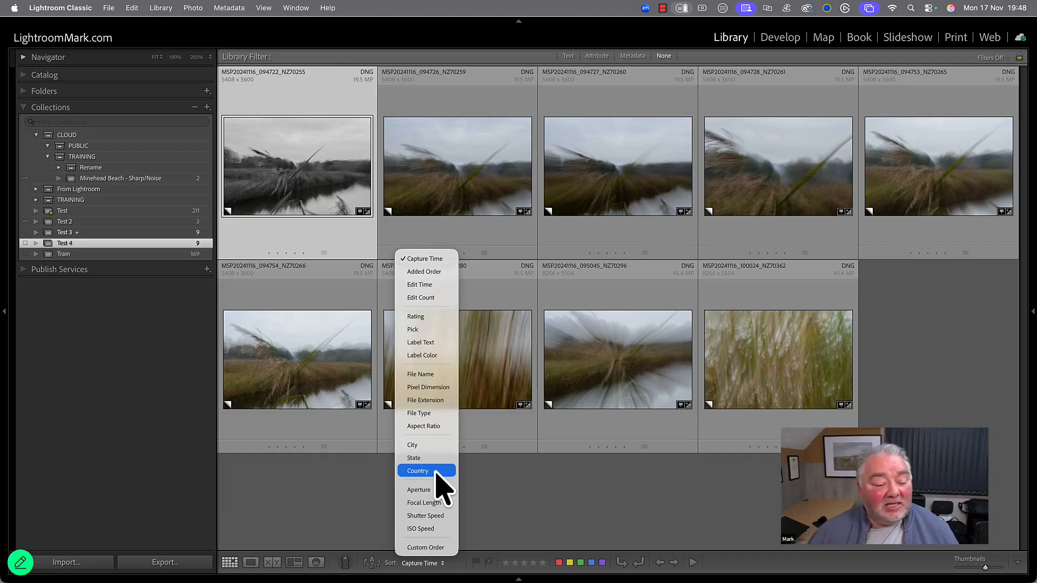
pyautogui.click(424, 503)
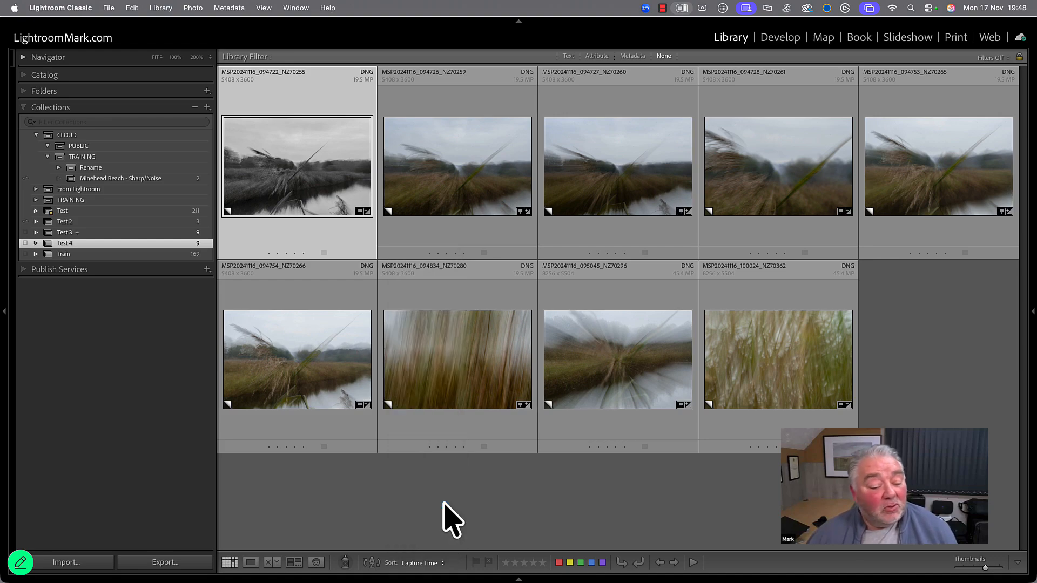
pyautogui.click(429, 563)
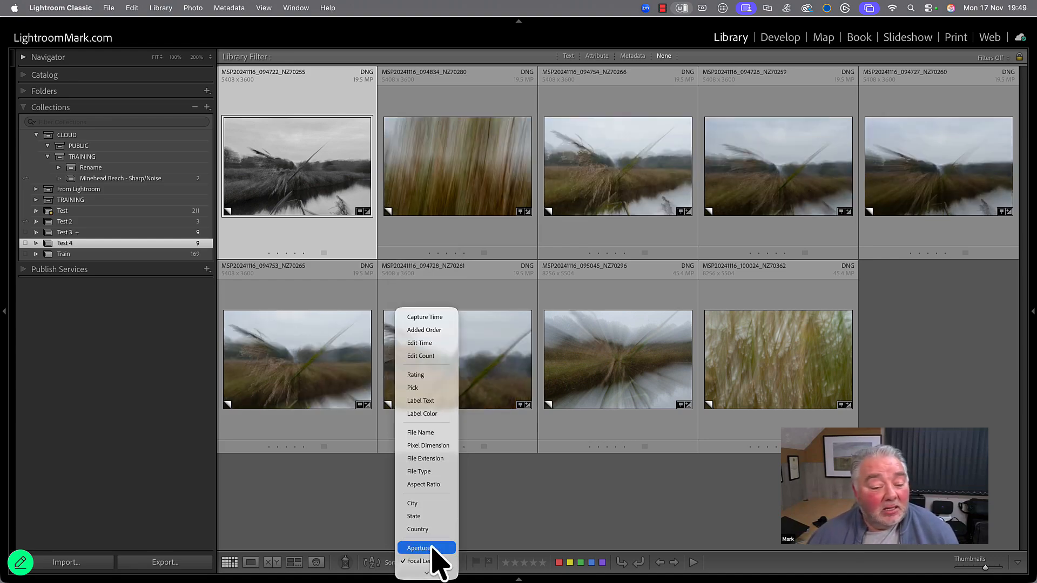
pyautogui.click(439, 321)
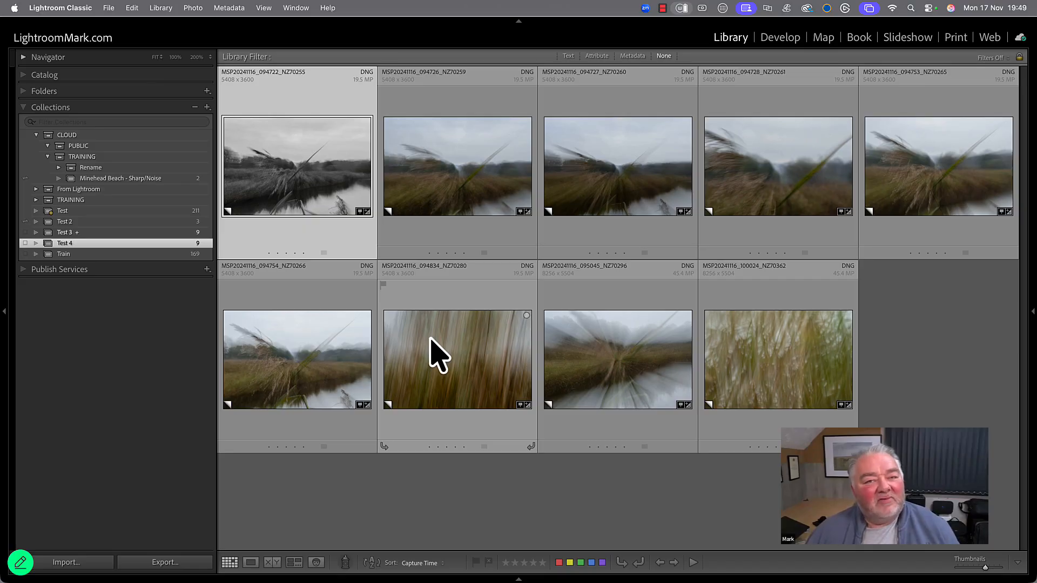
# Step: Sort Test 4 by Custom Order, placing NZ70296 first, NZ70362 second and NZ70260 ahead of NZ70259
pyautogui.click(421, 564)
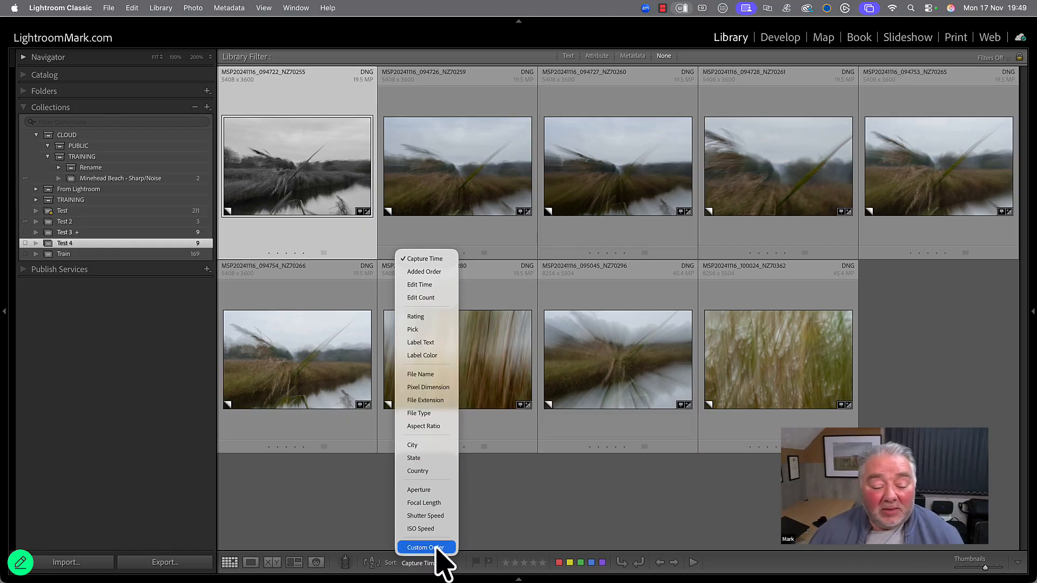
pyautogui.click(432, 548)
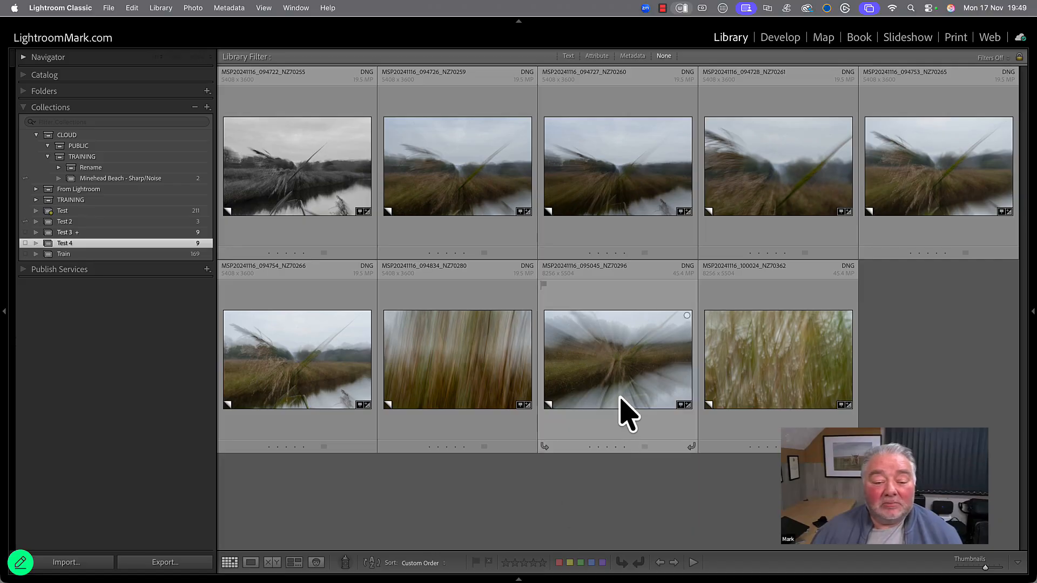
pyautogui.moveTo(621, 400); pyautogui.dragTo(583, 179)
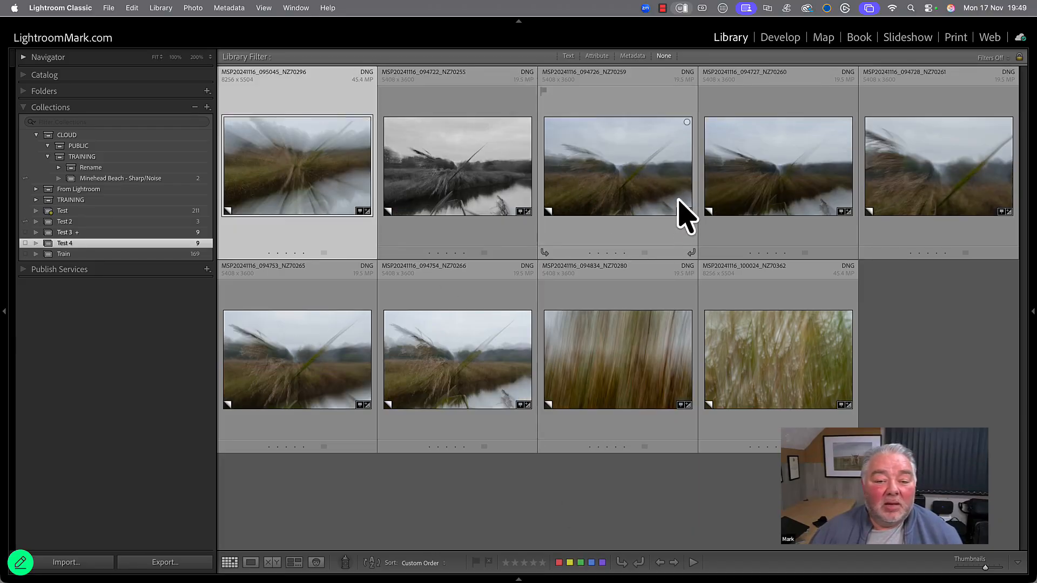
pyautogui.moveTo(729, 197); pyautogui.dragTo(582, 185)
pyautogui.moveTo(727, 379); pyautogui.dragTo(432, 224)
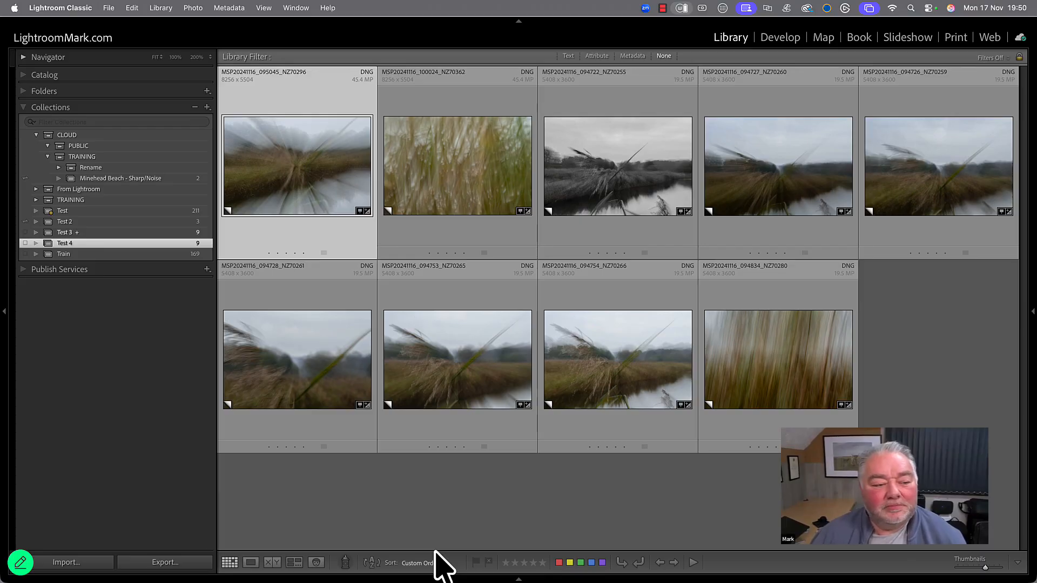
# Step: Sync the Test 4 collection with Lightroom, switch to Adobe Lightroom and open the Test 4 album
pyautogui.moveTo(394, 579)
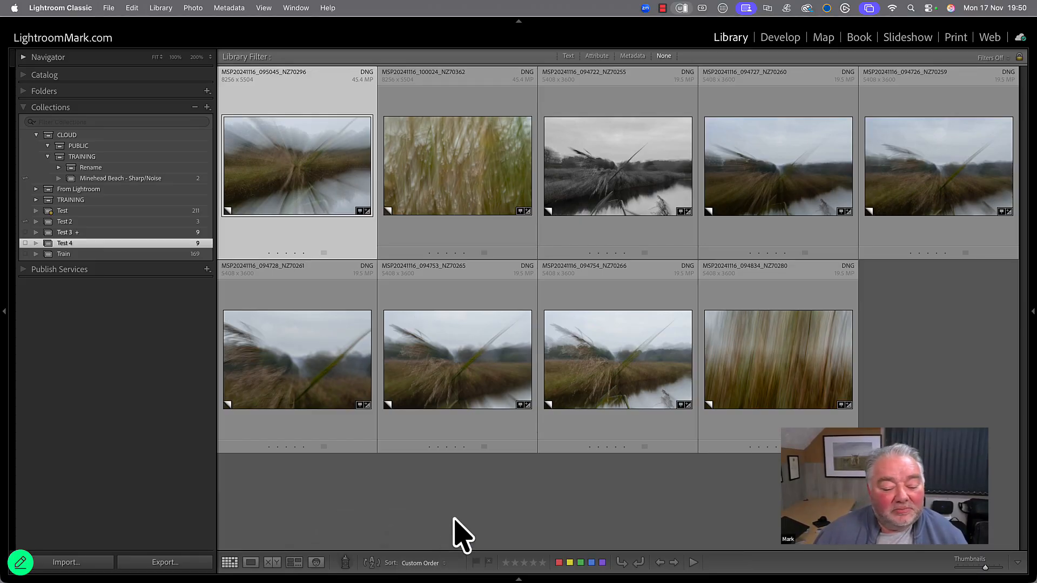
pyautogui.click(25, 243)
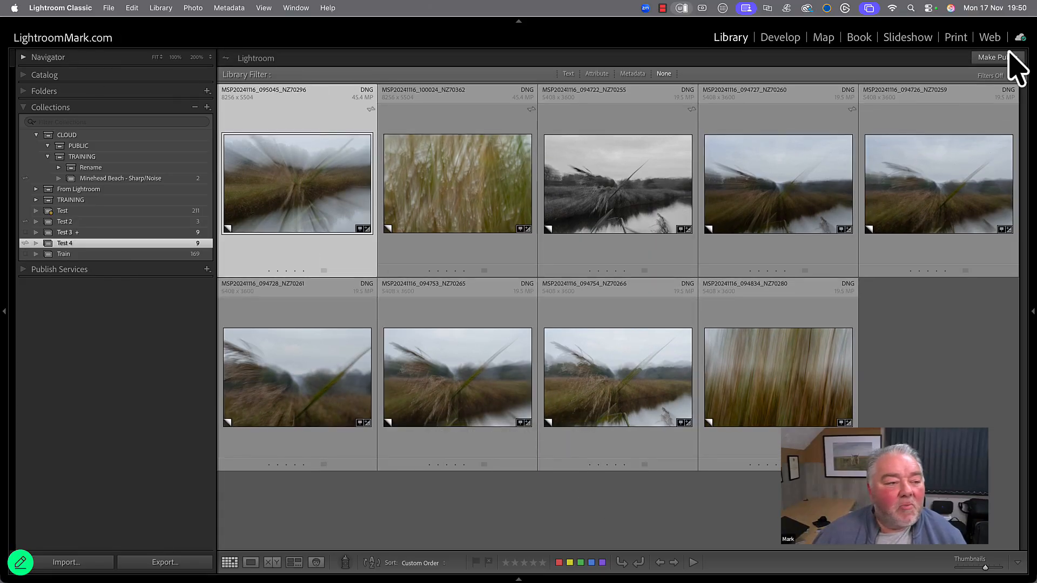
pyautogui.click(1000, 442)
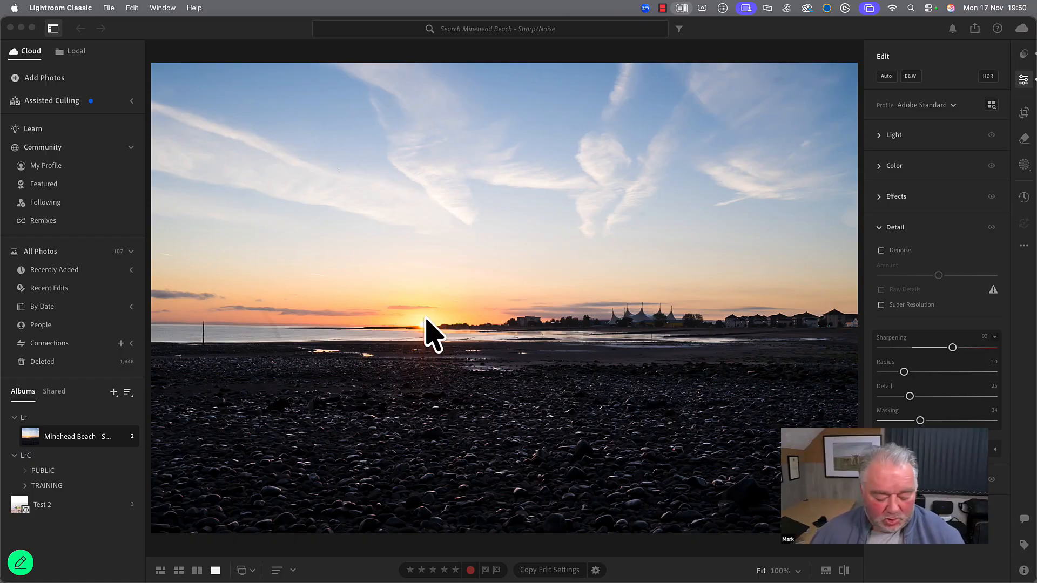
pyautogui.click(427, 329)
pyautogui.press('g')
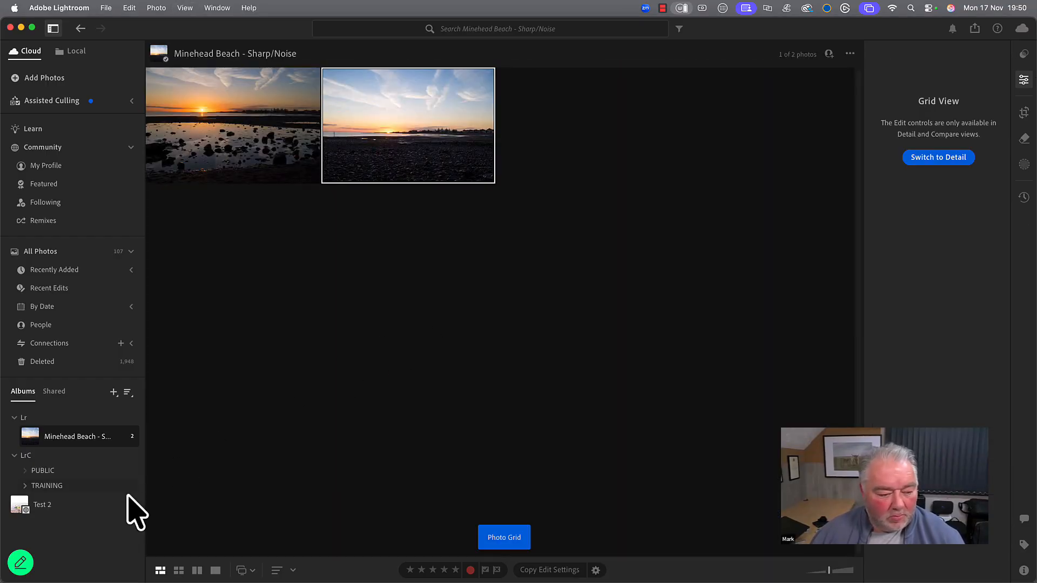
pyautogui.click(100, 505)
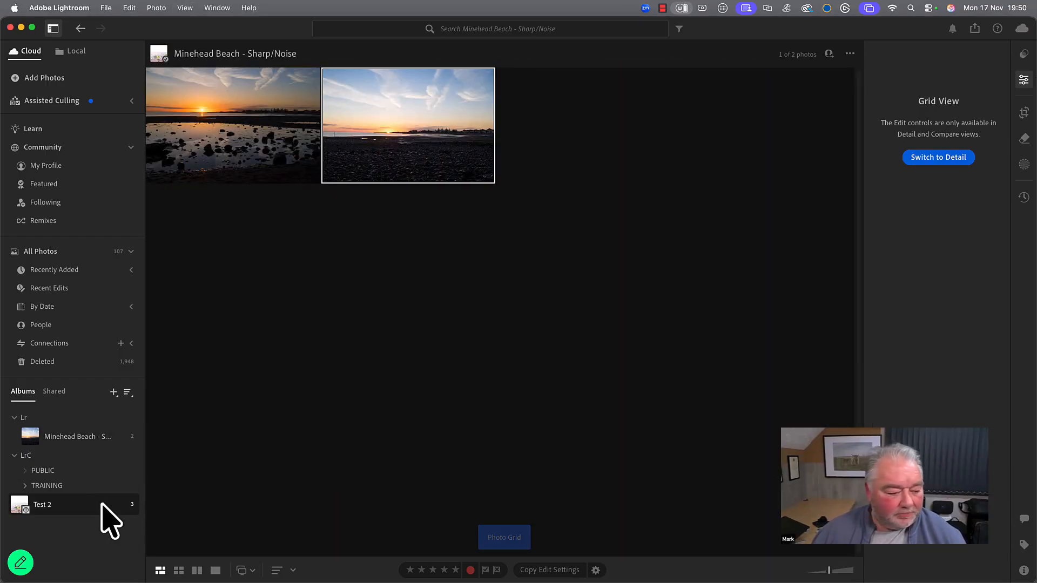
pyautogui.click(22, 424)
pyautogui.click(13, 434)
pyautogui.click(65, 477)
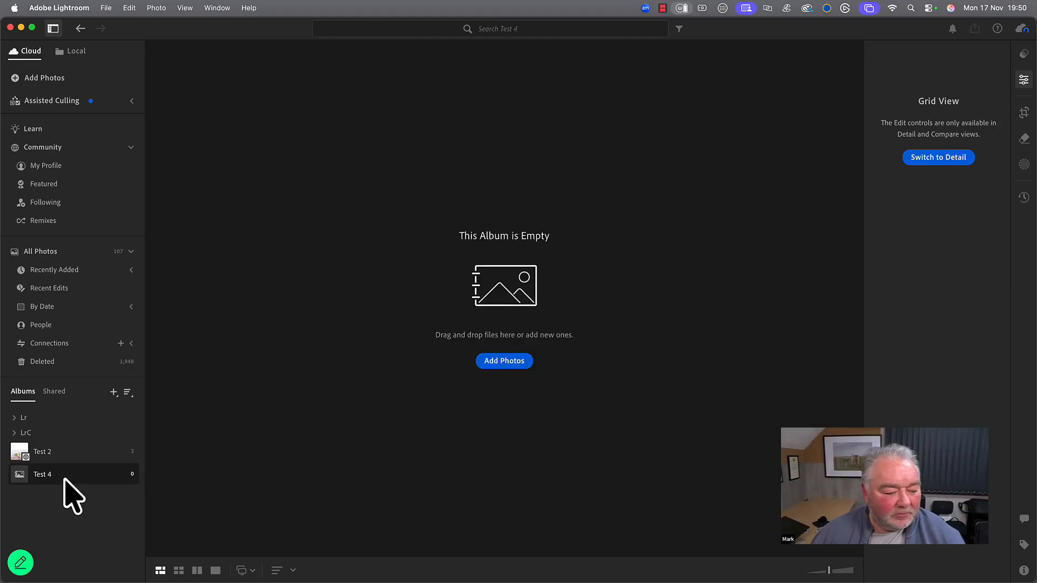
# Step: Check Test 4 in Lightroom Classic, return to Adobe Lightroom and set the album's sort to Custom Order
pyautogui.moveTo(406, 577)
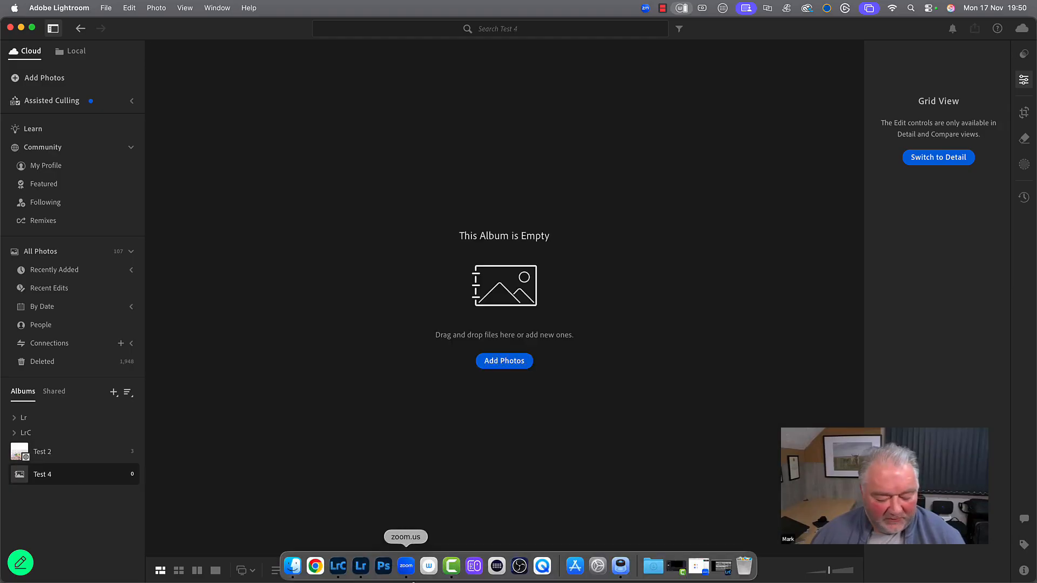
pyautogui.click(341, 571)
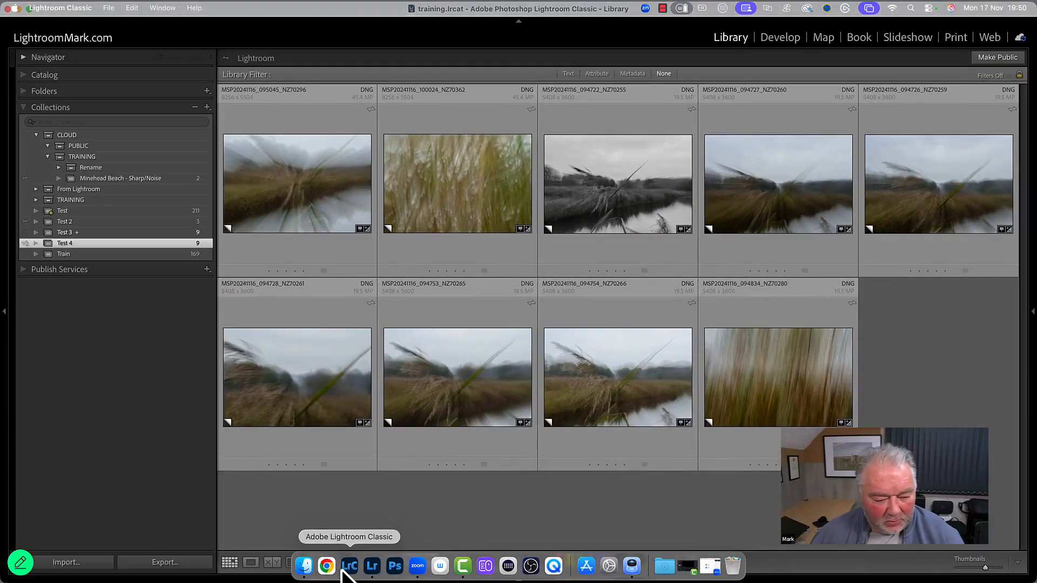
pyautogui.click(373, 573)
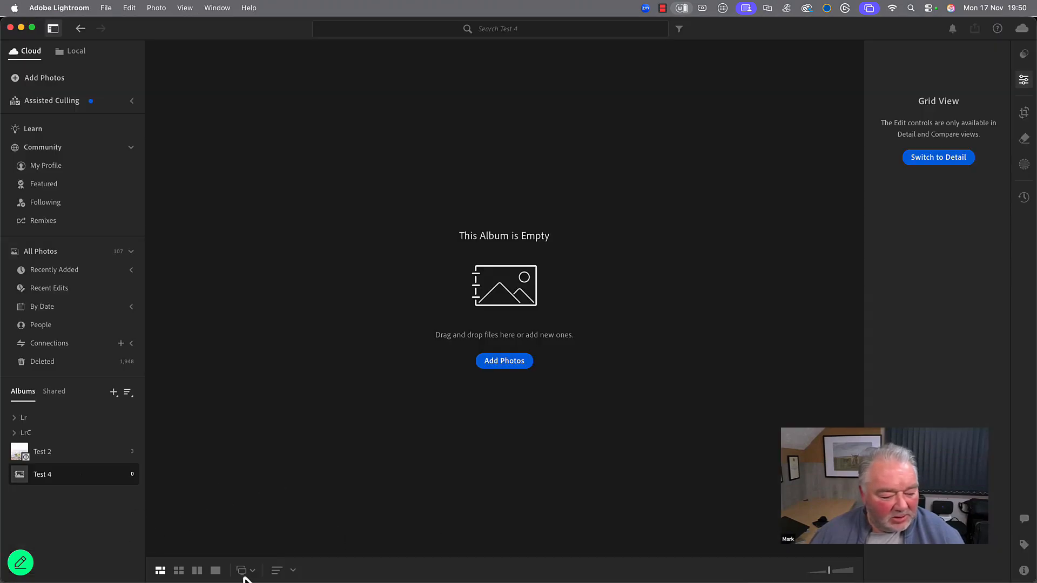
pyautogui.click(295, 573)
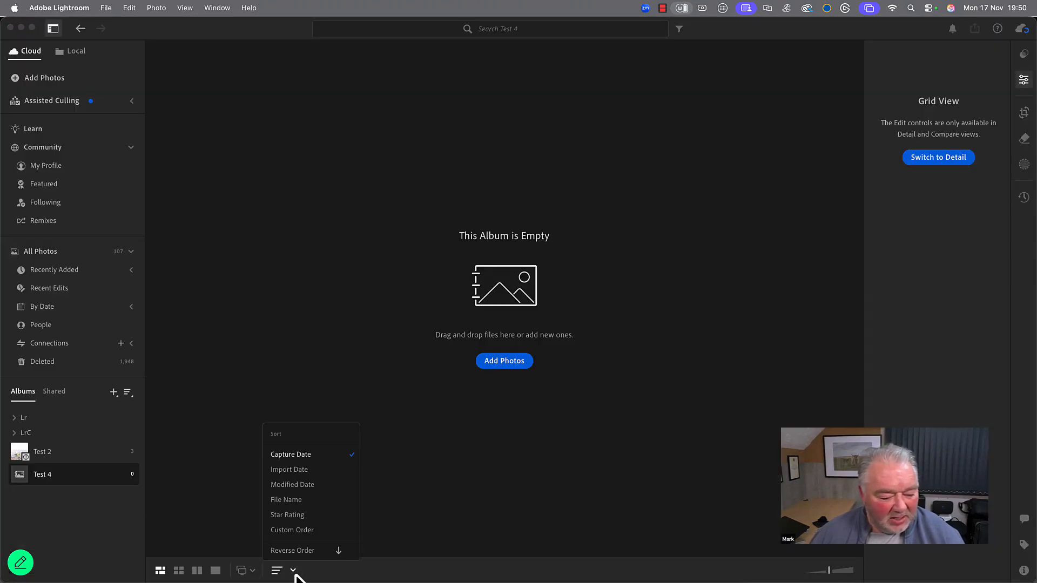
pyautogui.click(295, 530)
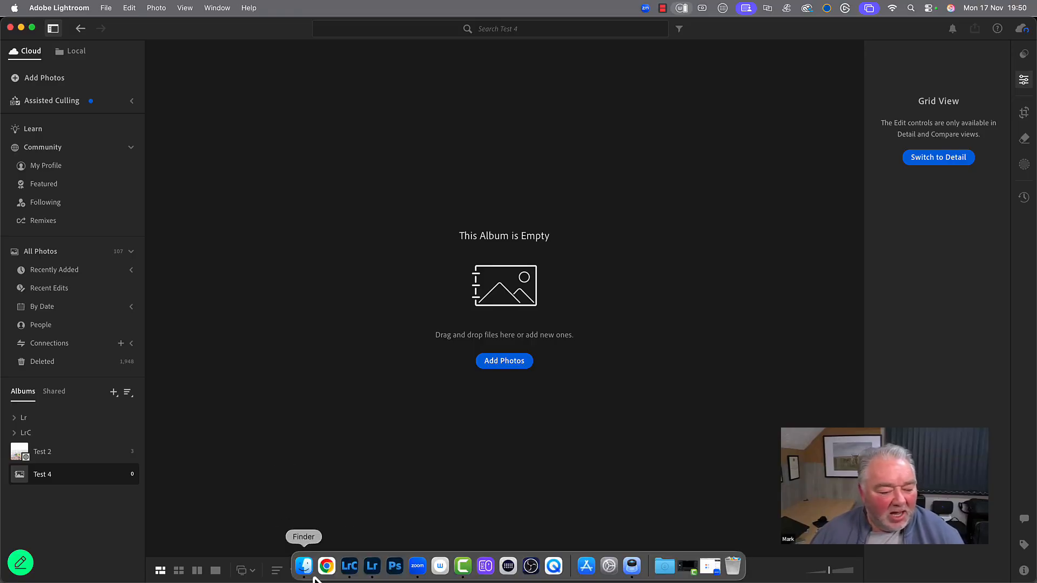
# Step: Compare the photo order and sort setting of Test 4 in Lightroom Classic with its album in Adobe Lightroom
pyautogui.click(351, 568)
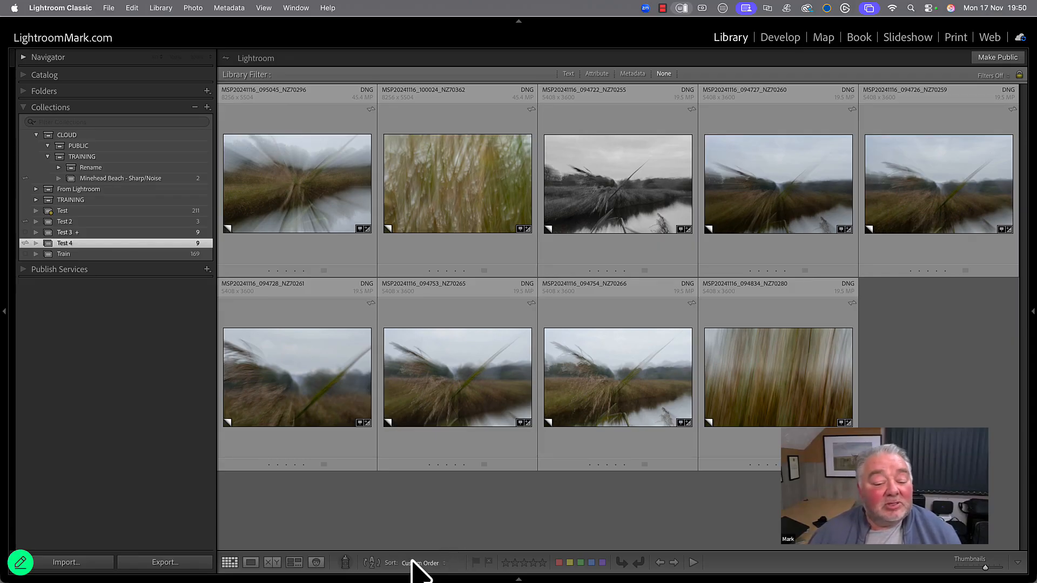
pyautogui.moveTo(400, 581)
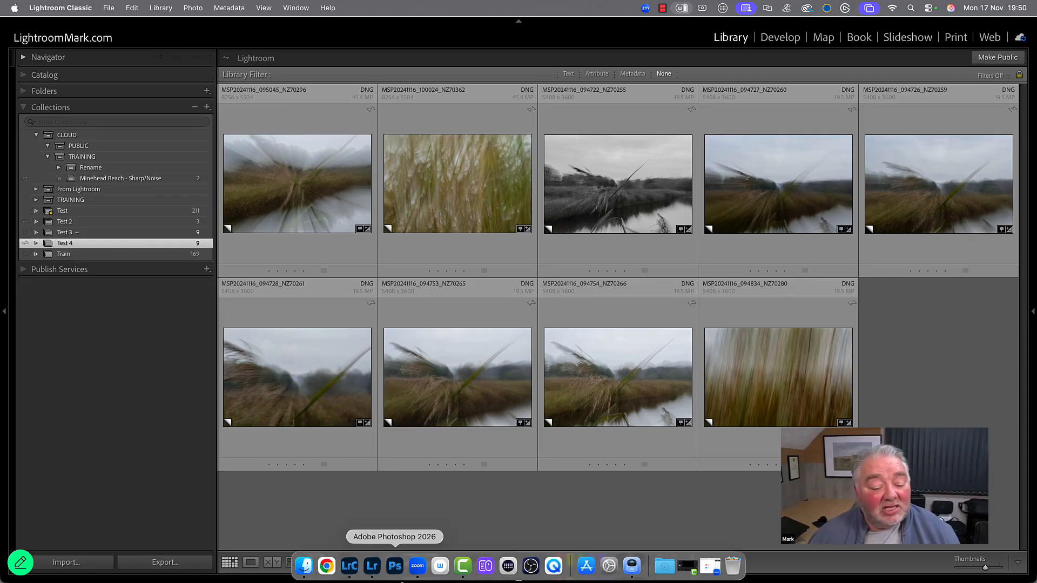
pyautogui.click(372, 567)
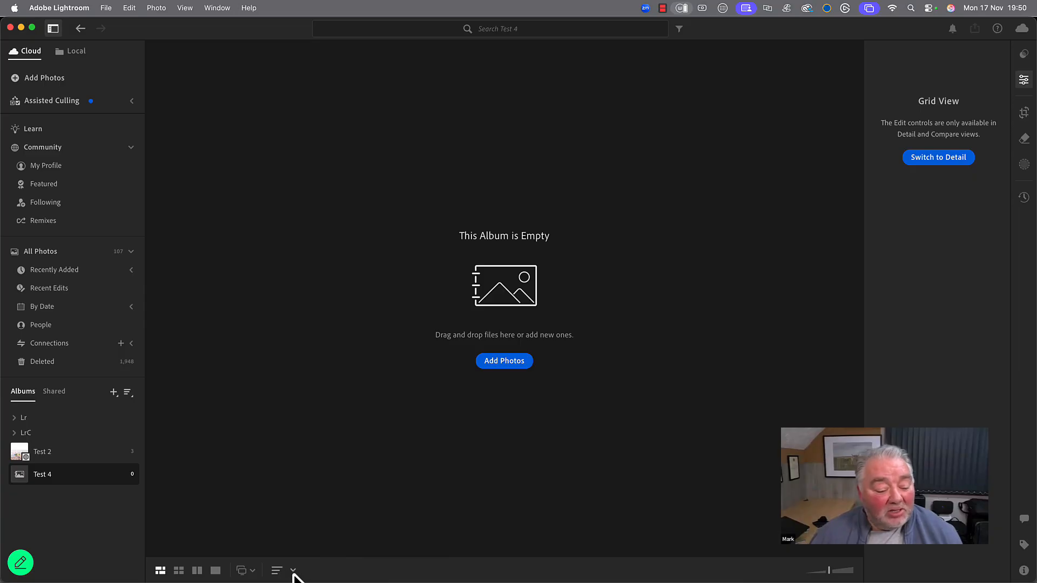
pyautogui.click(254, 572)
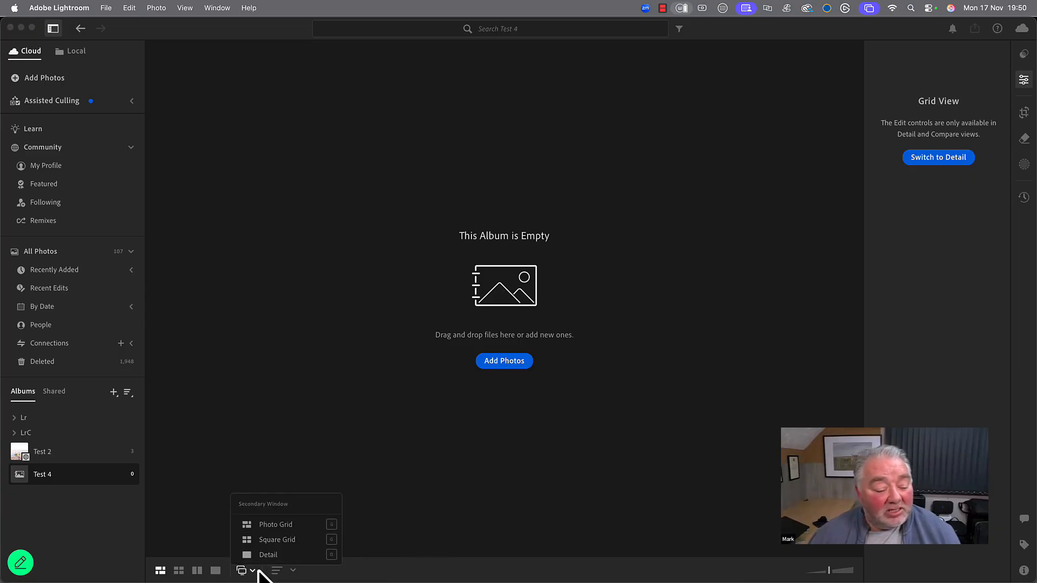
pyautogui.click(293, 571)
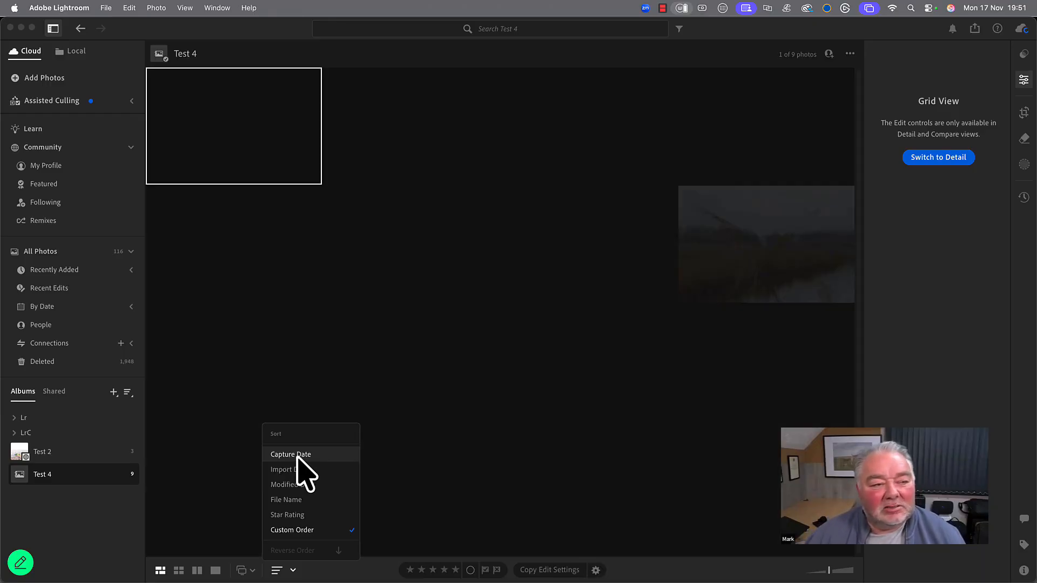
pyautogui.click(572, 319)
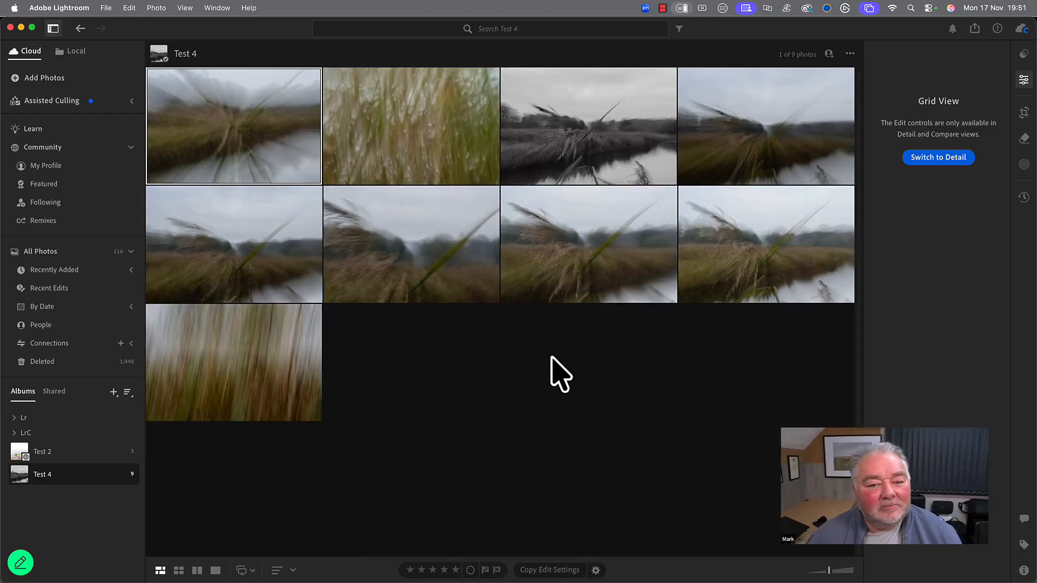
pyautogui.click(523, 413)
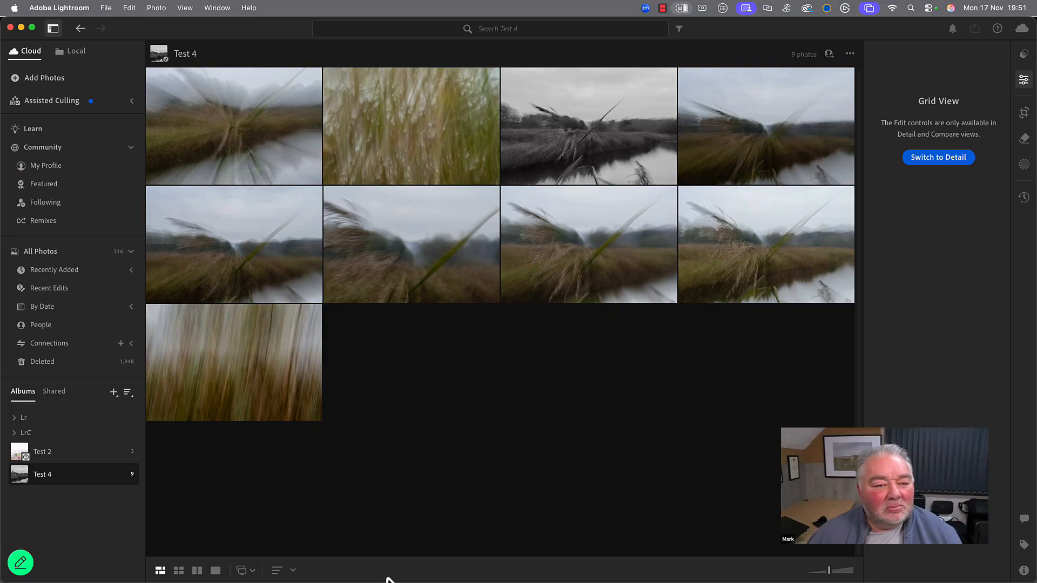
pyautogui.click(292, 572)
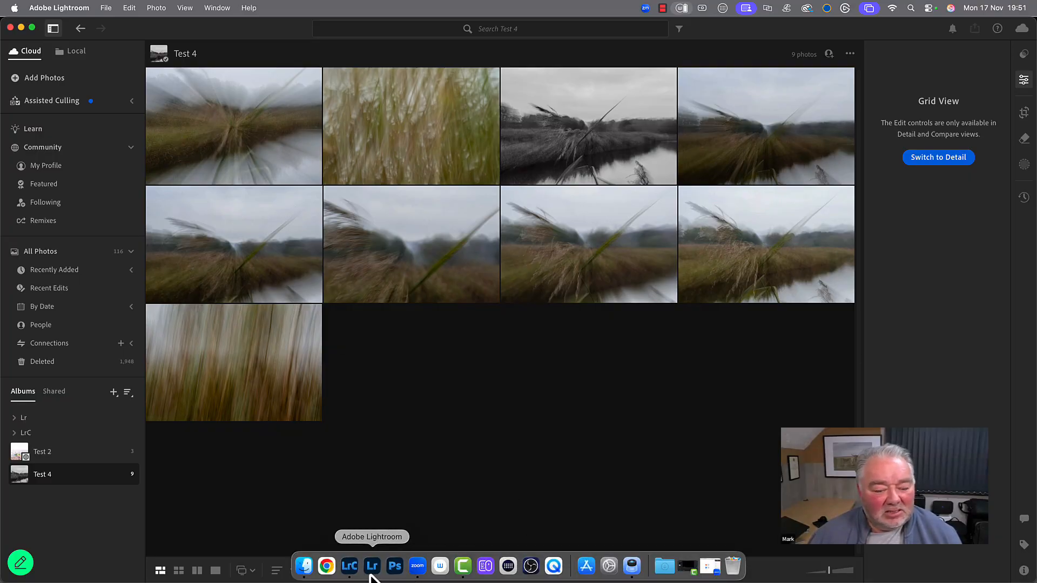
# Step: Switch to Lightroom Classic and show the metadata of Test 4's black-and-white virtual copy using the Default set
pyautogui.click(350, 568)
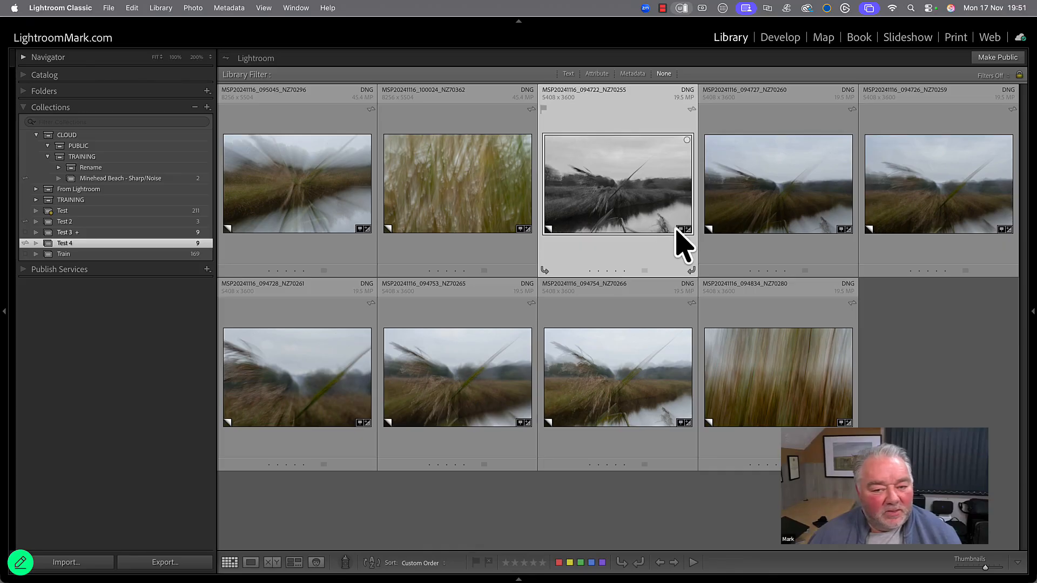
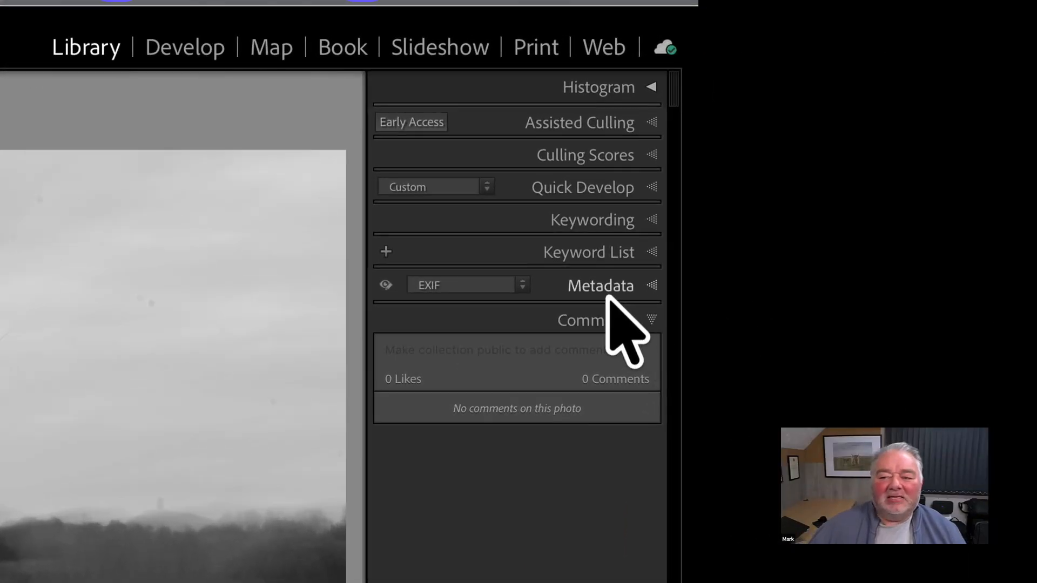
pyautogui.click(992, 160)
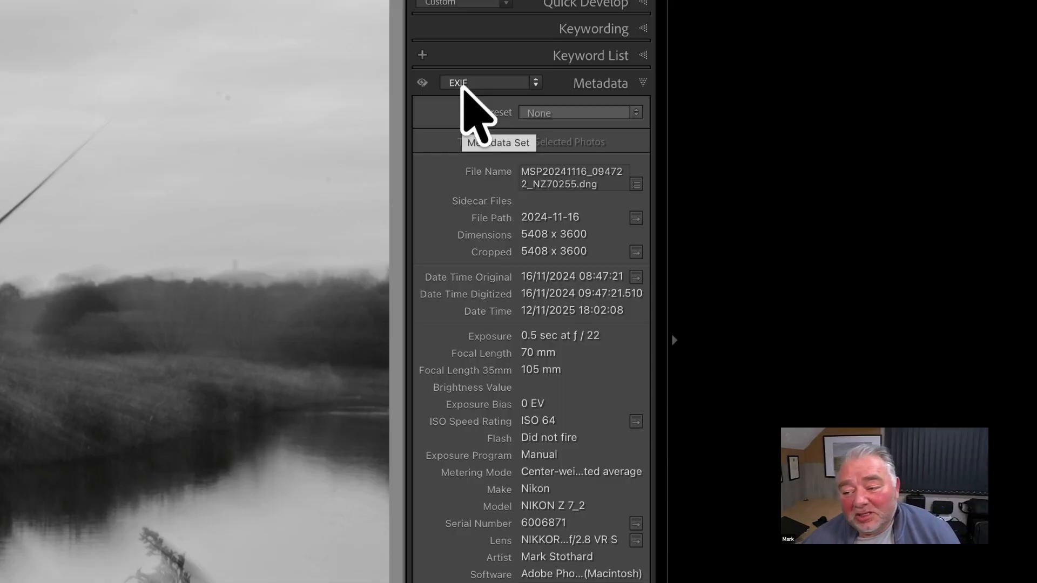
pyautogui.click(463, 86)
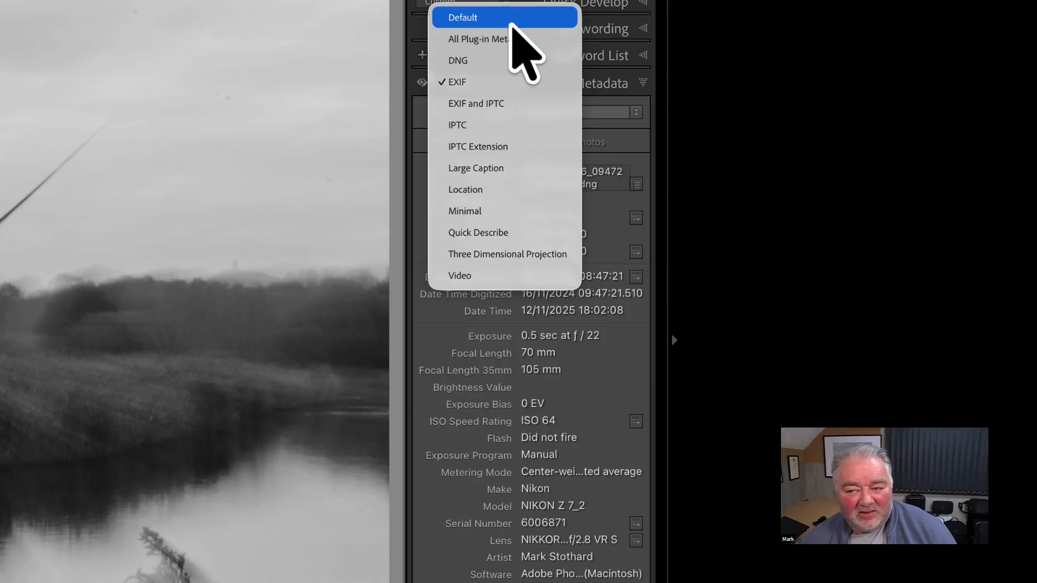
pyautogui.click(512, 24)
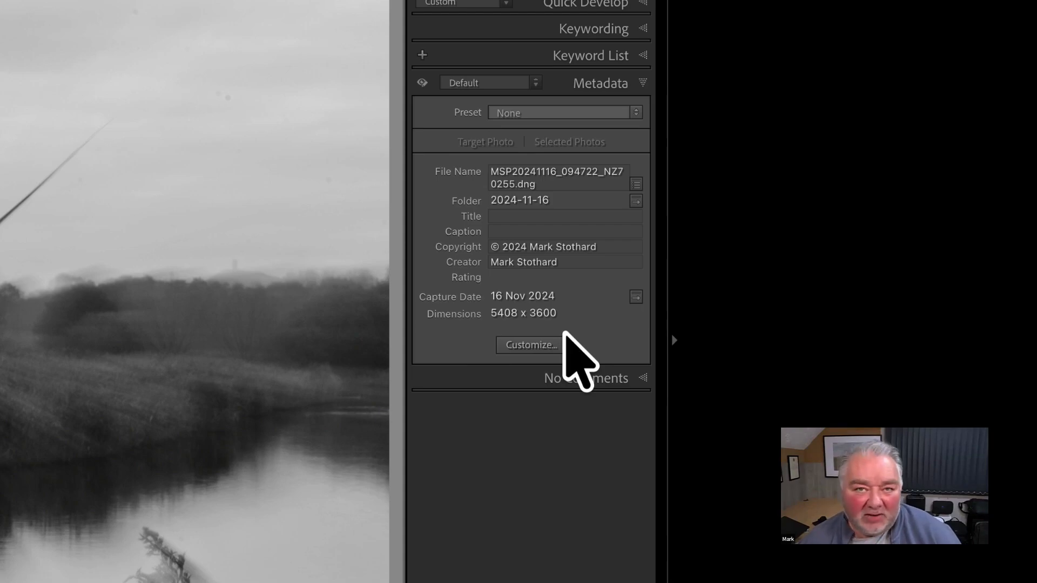
# Step: Customize the Default metadata set to include the File Type and Megapixels fields
pyautogui.click(515, 347)
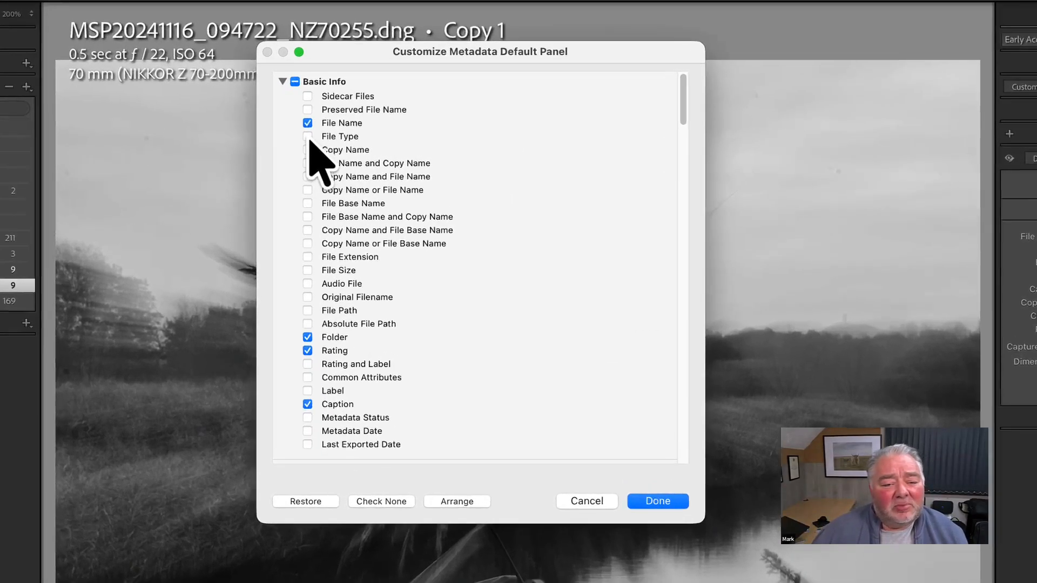
pyautogui.click(399, 141)
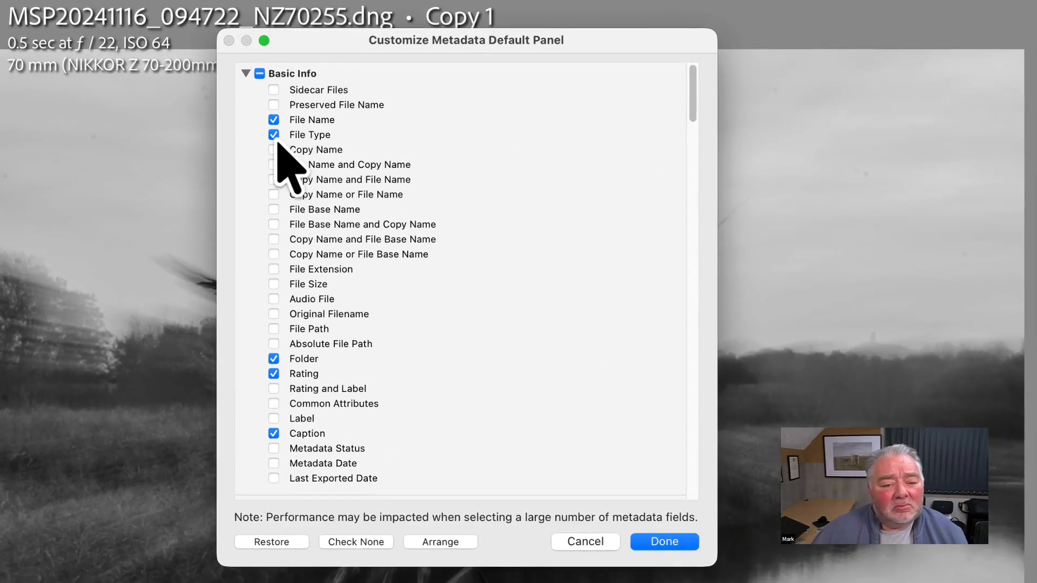
pyautogui.scroll(-7, 358, 350)
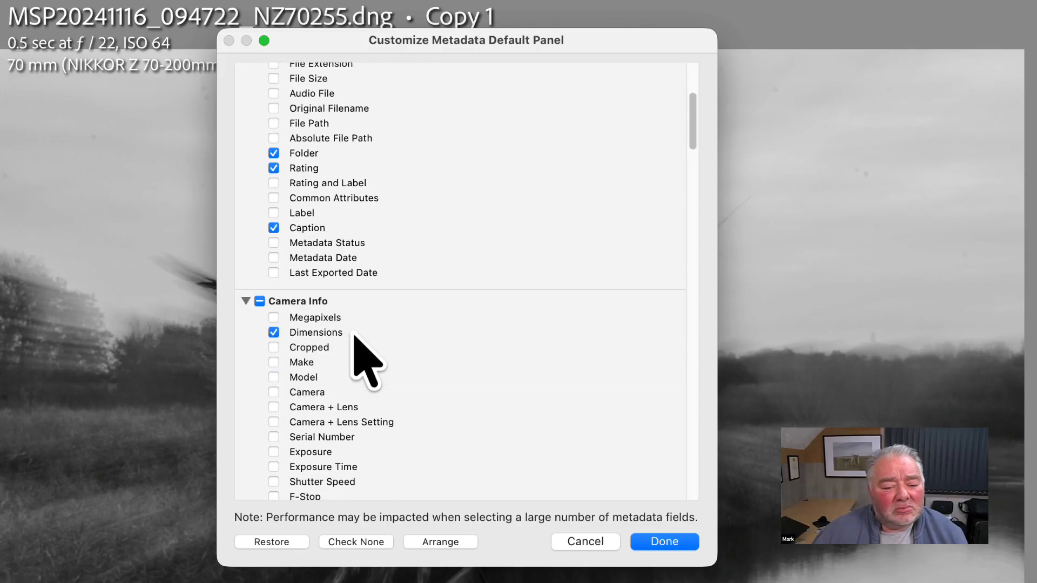
pyautogui.click(274, 317)
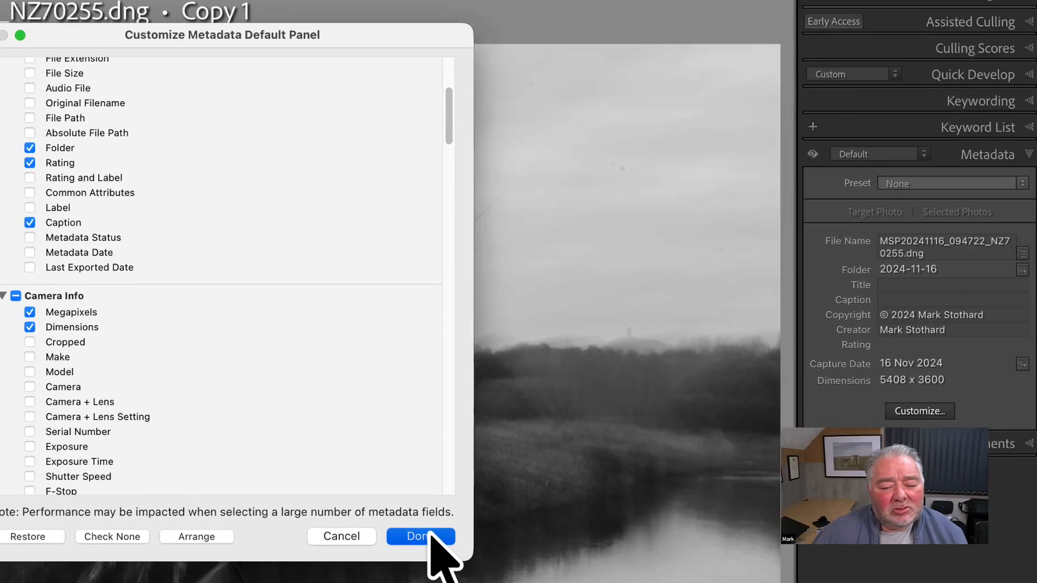
pyautogui.click(685, 540)
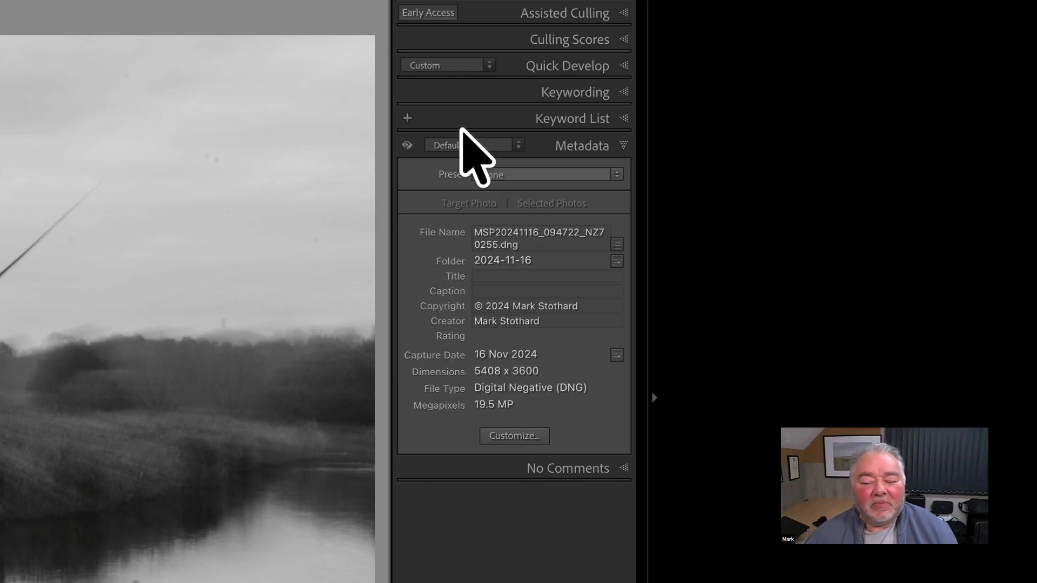
# Step: Set the metadata view to EXIF and go to the original colour photo of virtual copy NZ70255
pyautogui.click(457, 145)
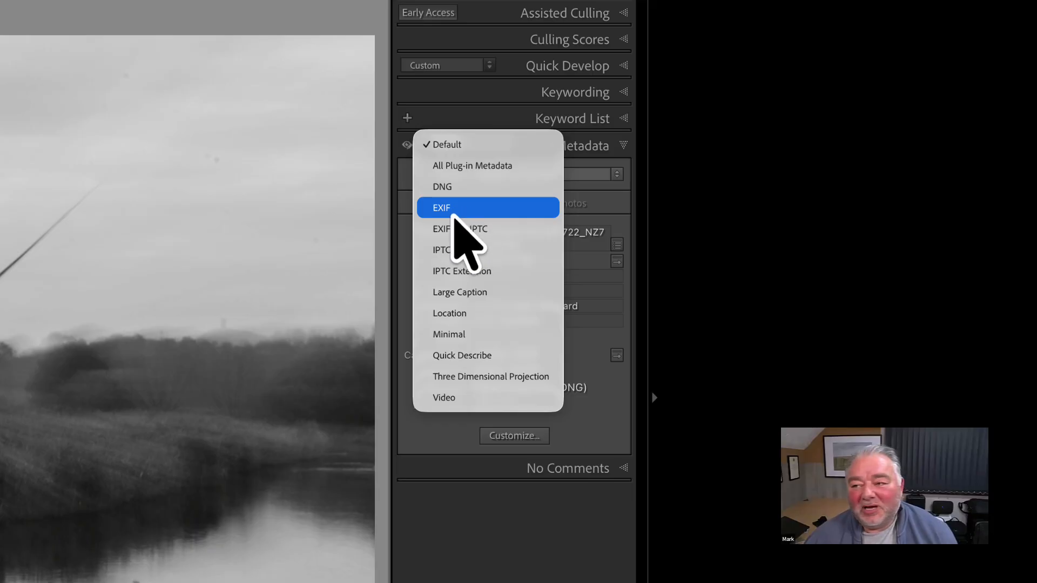
pyautogui.click(462, 211)
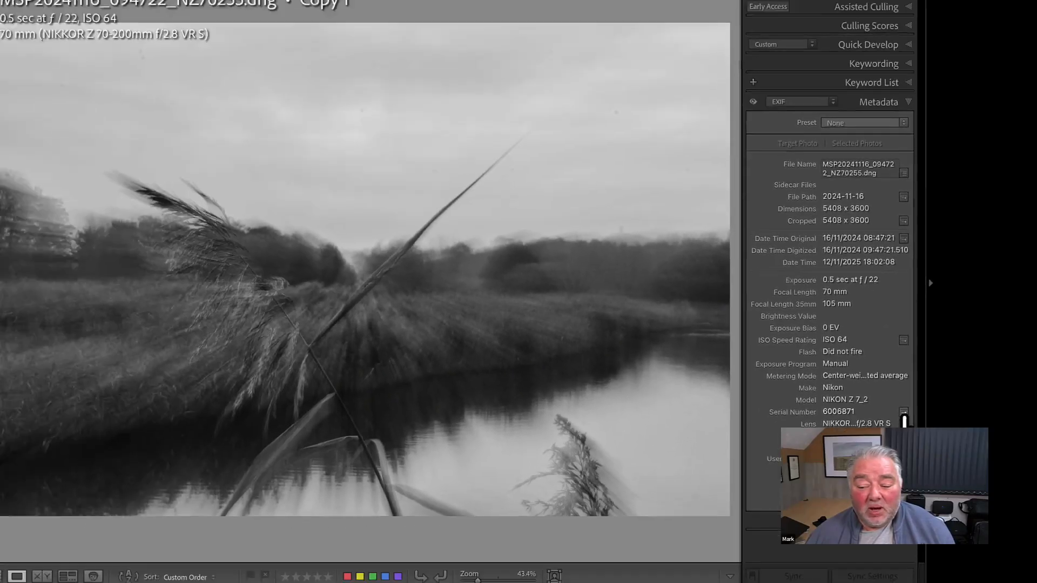
pyautogui.click(616, 389)
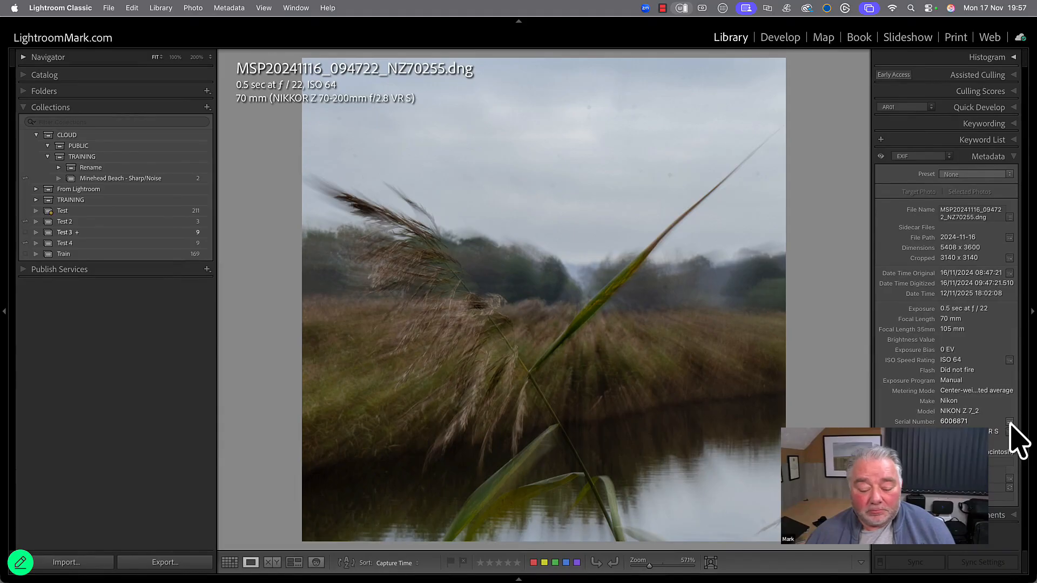
# Step: Filter the library to photos sharing this photo's camera serial number and browse them
pyautogui.click(1009, 422)
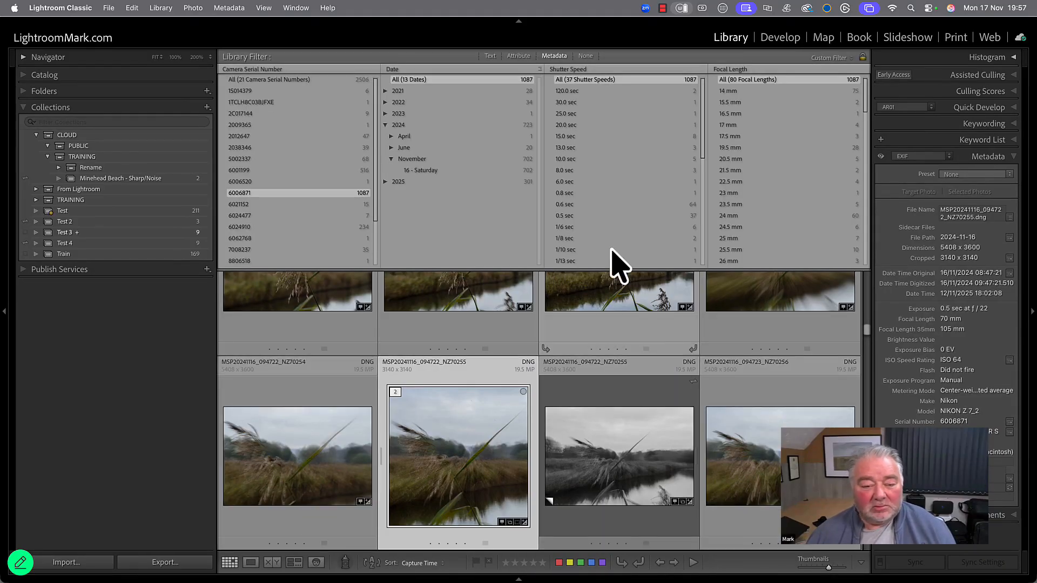
pyautogui.scroll(-6, 474, 382)
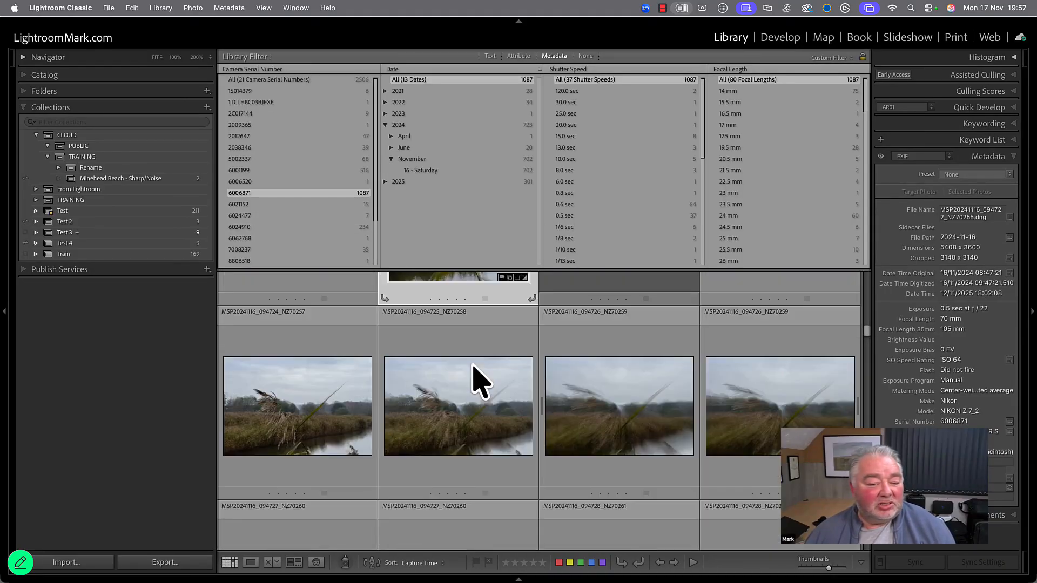
pyautogui.scroll(-4, 474, 381)
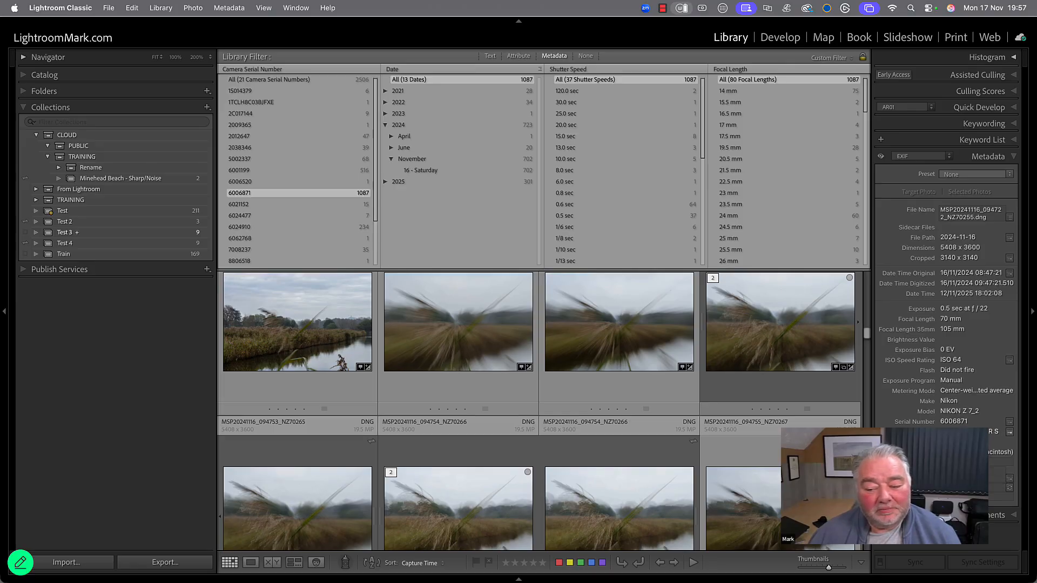
# Step: Filter the library by the NIKKOR Z 70-200mm f/2.8 VR S lens, browse the photos, and turn the filter off
pyautogui.click(1010, 432)
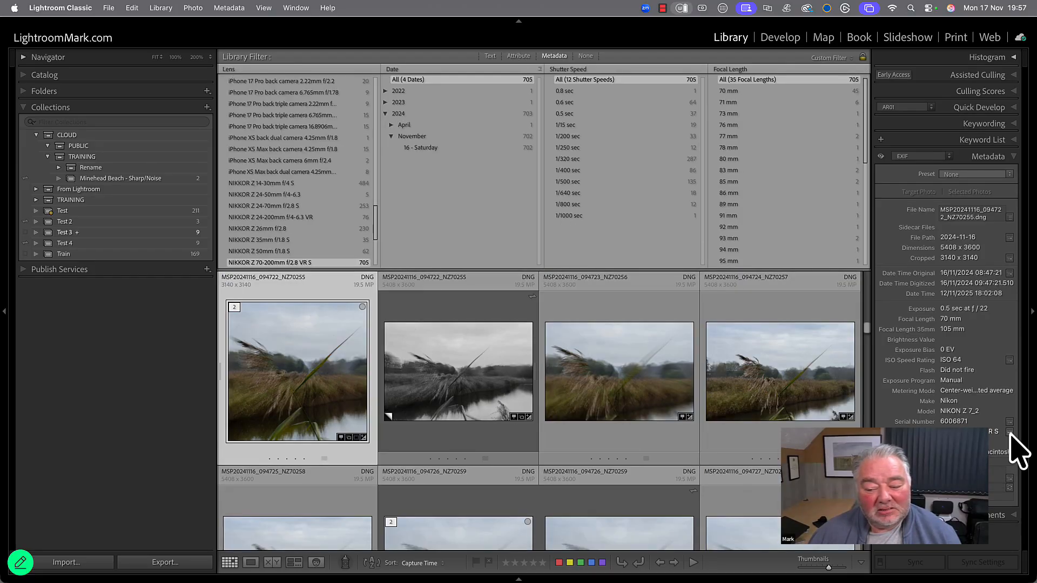
pyautogui.scroll(-10, 394, 400)
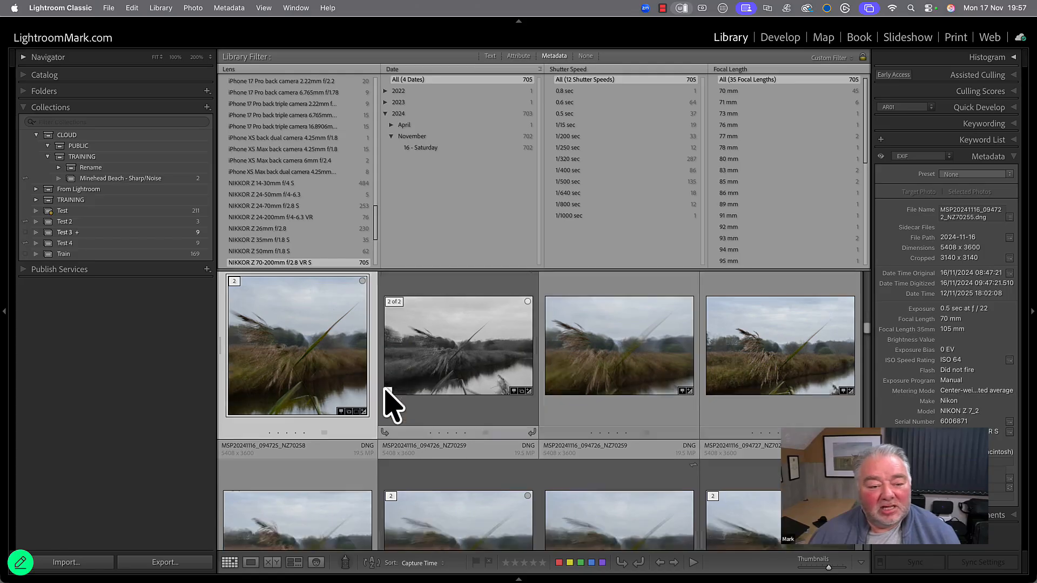
pyautogui.scroll(-1, 393, 400)
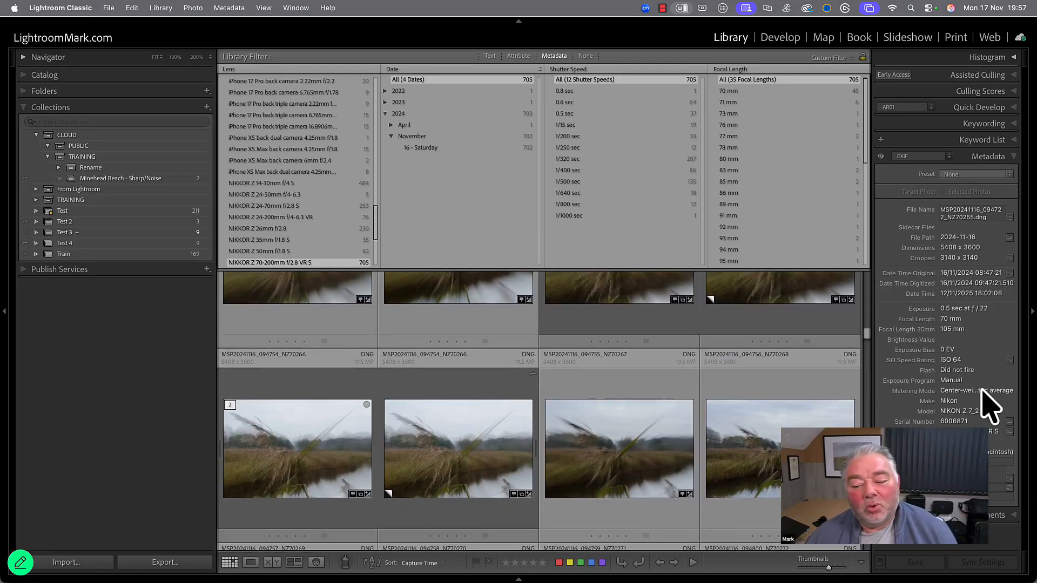
pyautogui.click(586, 56)
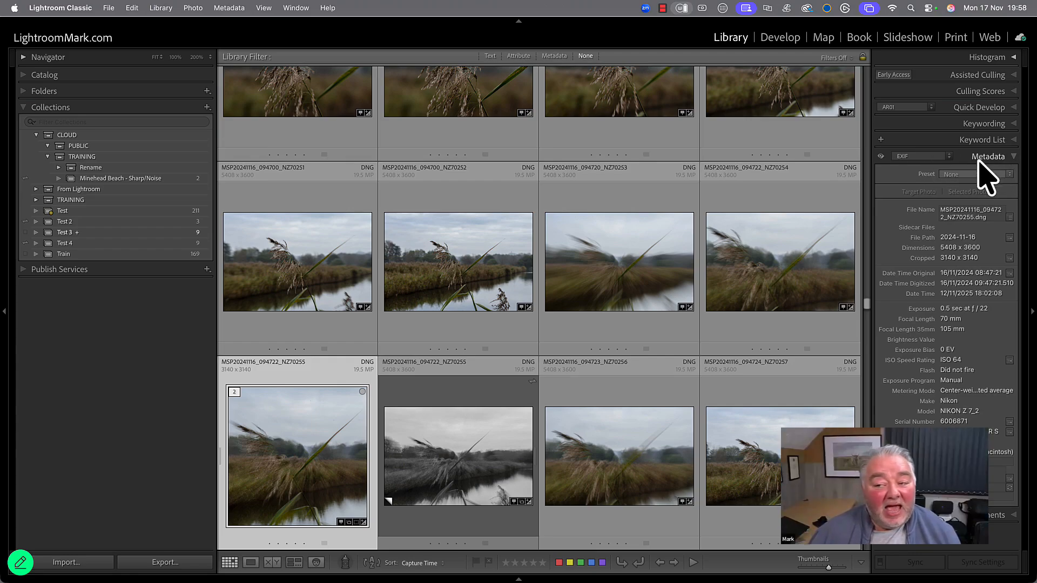
# Step: Set the metadata view to Default and open the customization of its fields
pyautogui.click(934, 169)
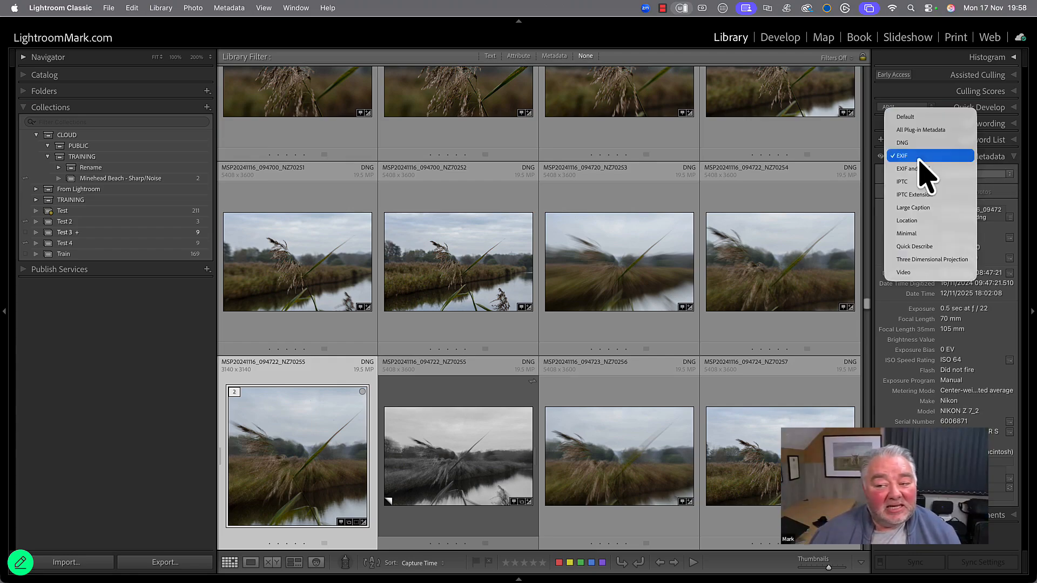
pyautogui.click(917, 123)
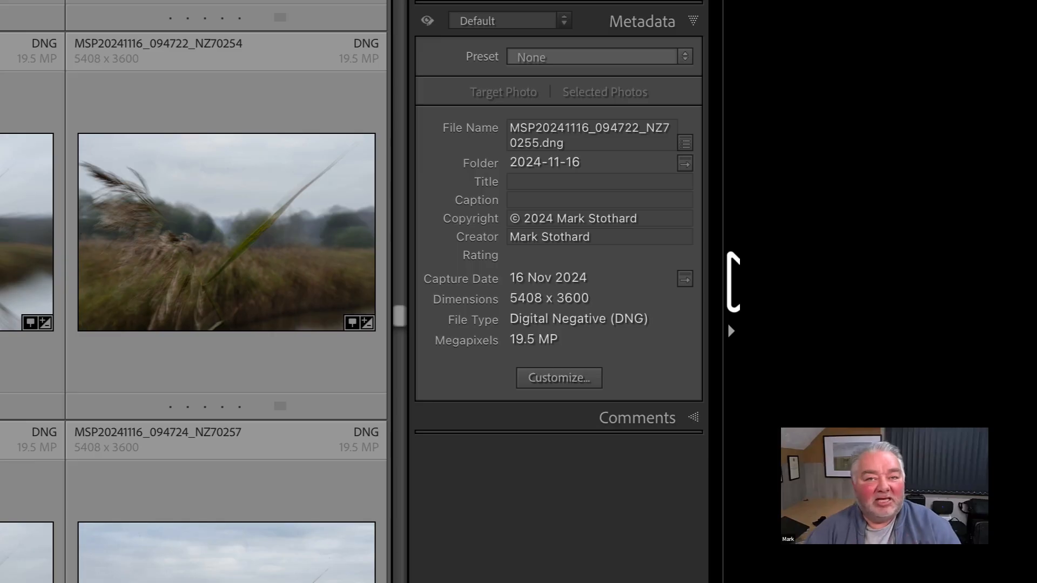
pyautogui.click(552, 375)
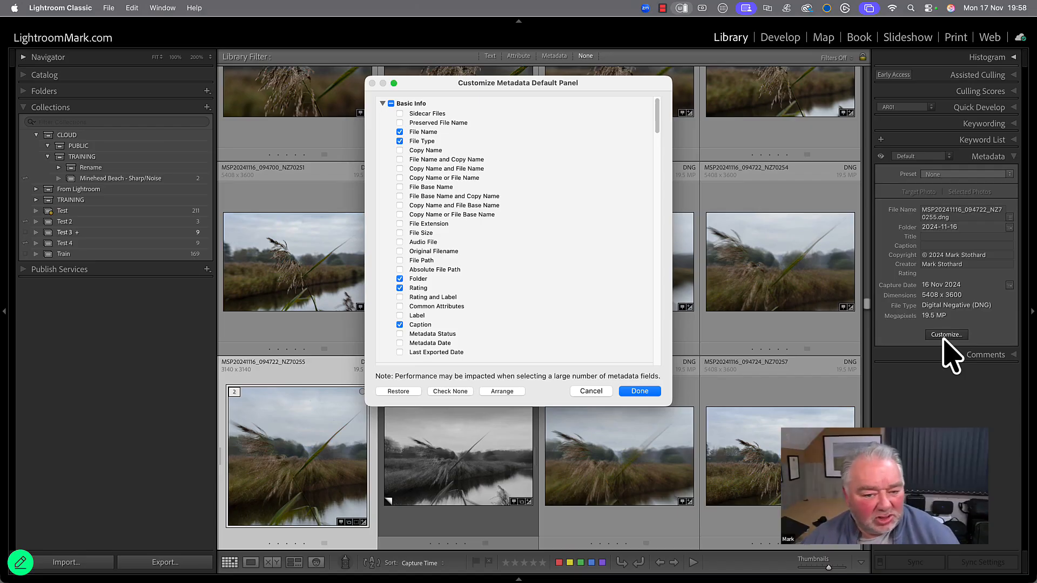
# Step: Look through the available Default panel metadata fields, from Basic Info down to the Video fields
pyautogui.scroll(-10, 438, 170)
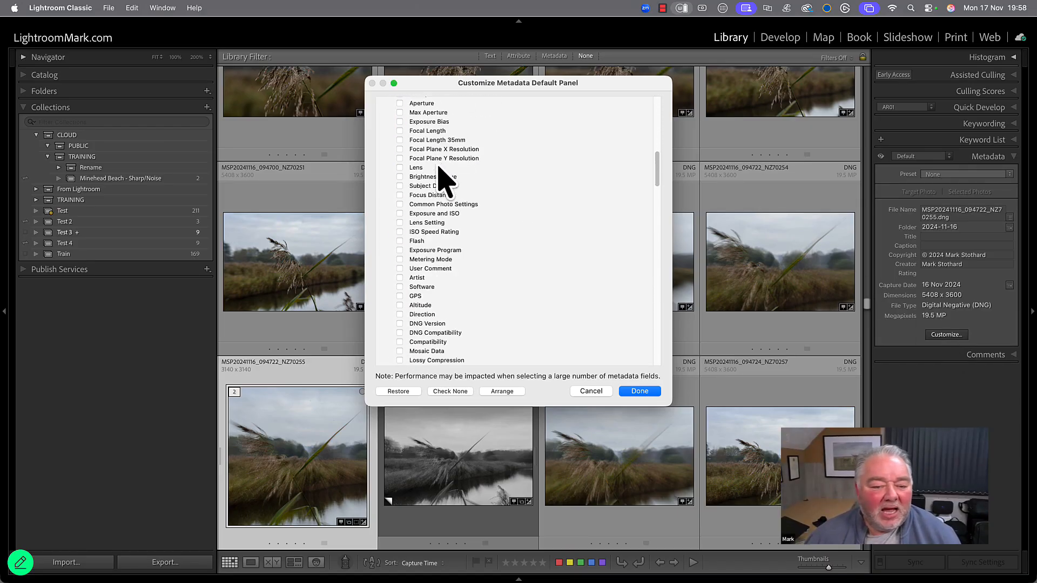
pyautogui.scroll(-15, 442, 178)
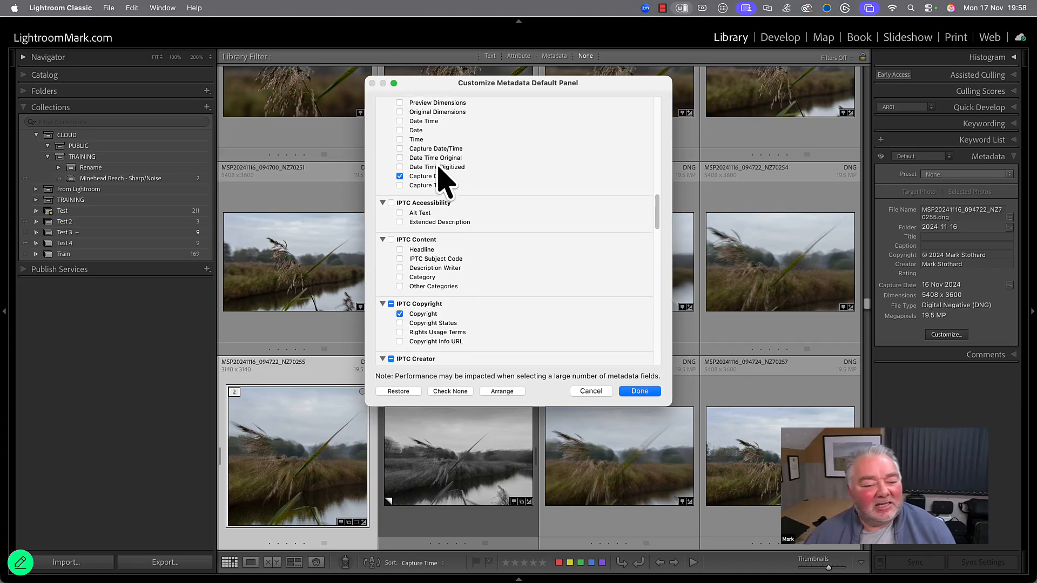
pyautogui.scroll(-10, 442, 178)
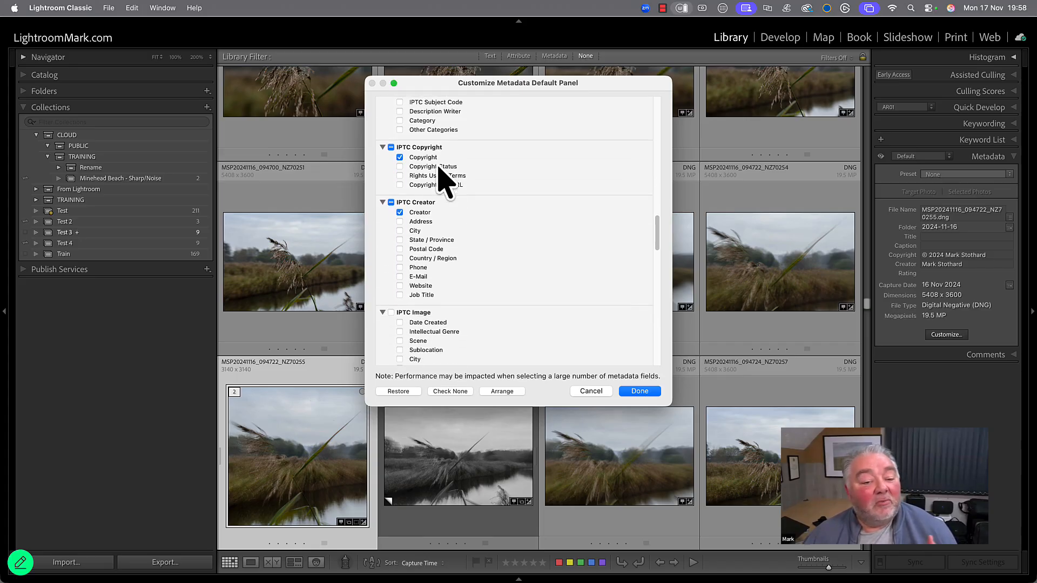
pyautogui.scroll(-5, 442, 178)
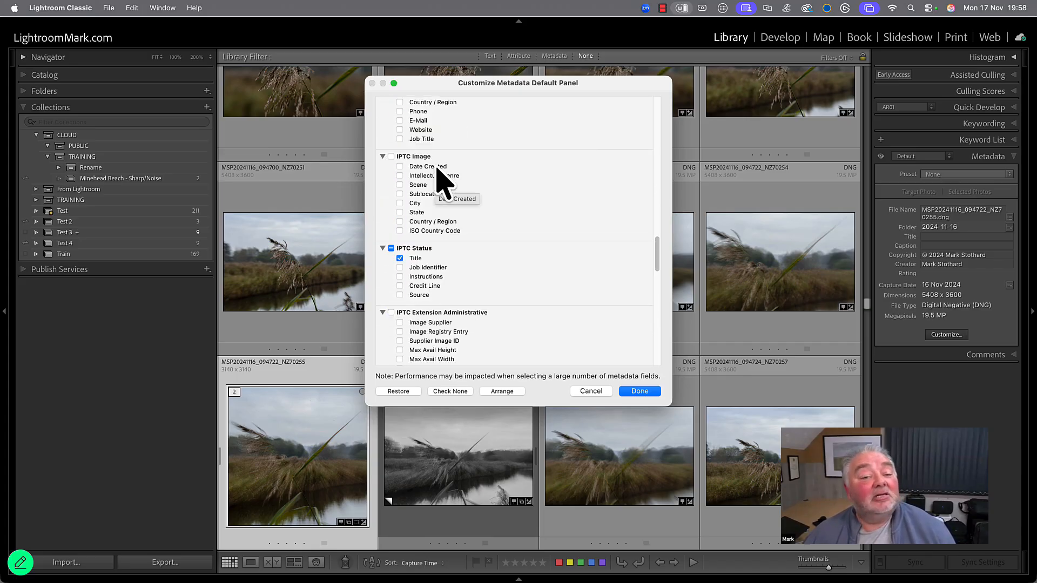
pyautogui.scroll(-10, 437, 170)
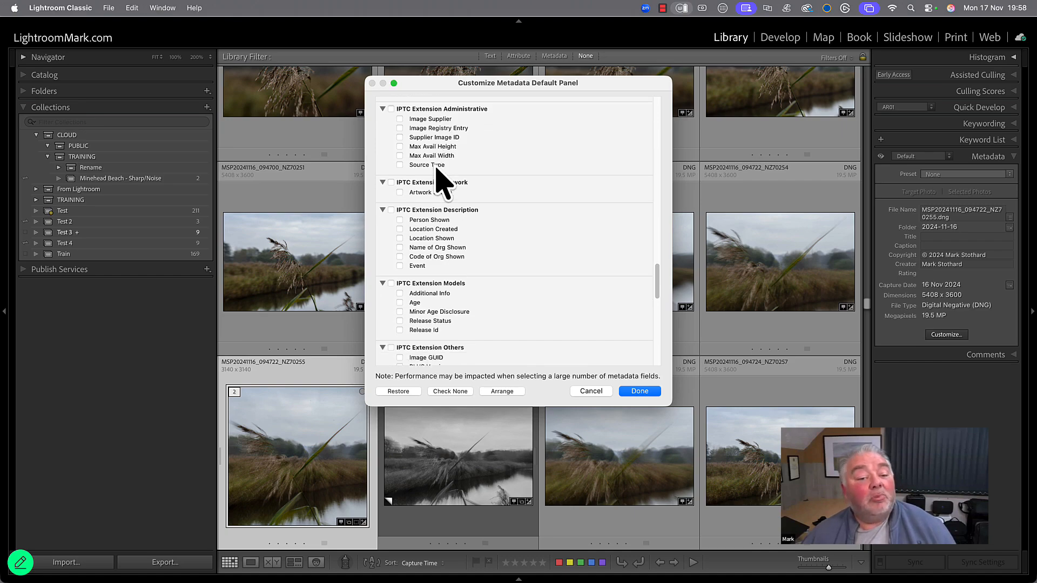
pyautogui.scroll(-1, 442, 181)
pyautogui.scroll(-8, 439, 179)
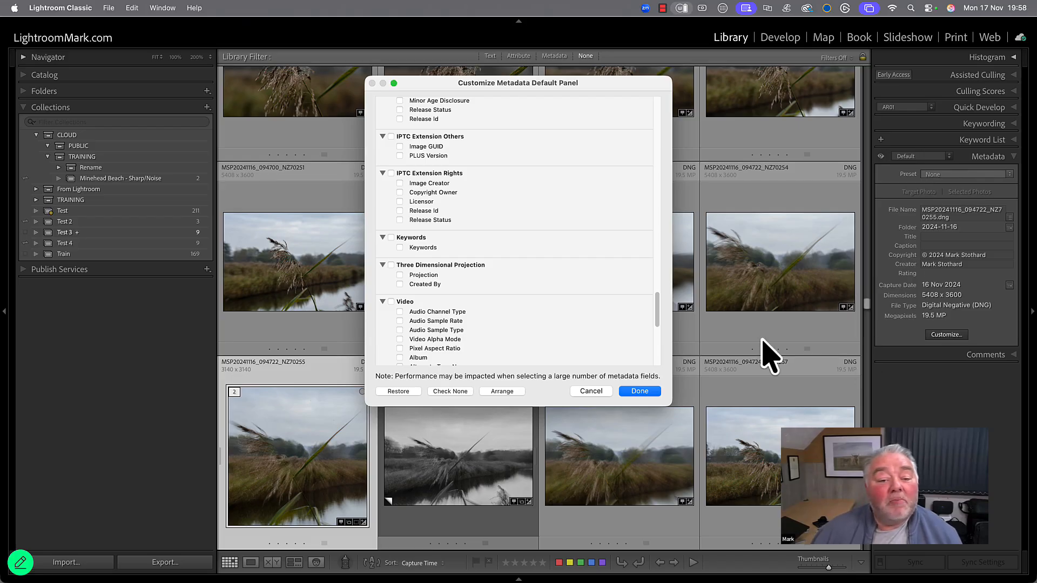
pyautogui.scroll(-15, 463, 282)
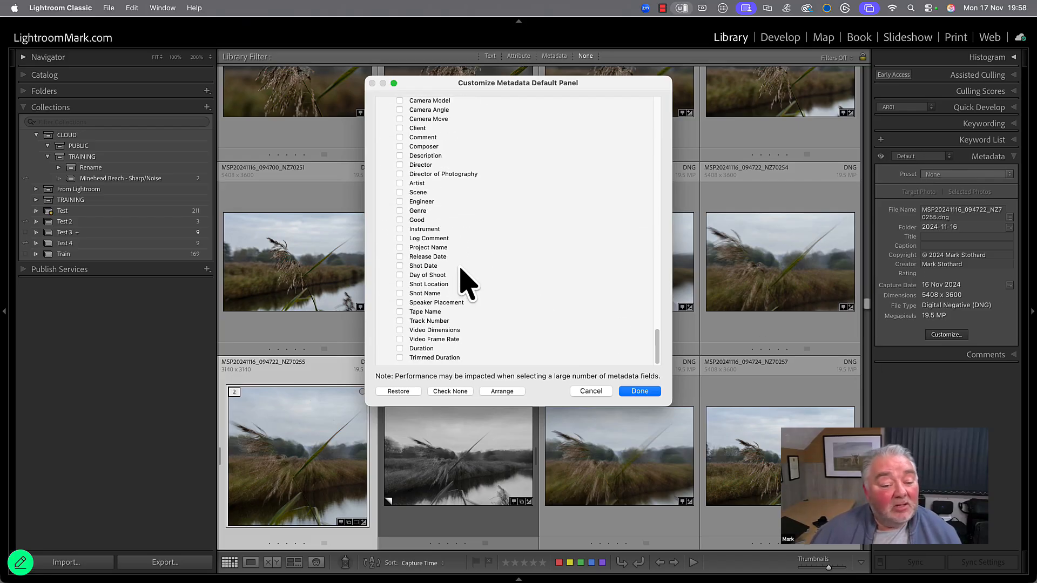
# Step: Review the IPTC Extension, Image, Creator, Copyright and Content field groups on the way back up to Camera Info
pyautogui.scroll(20, 465, 282)
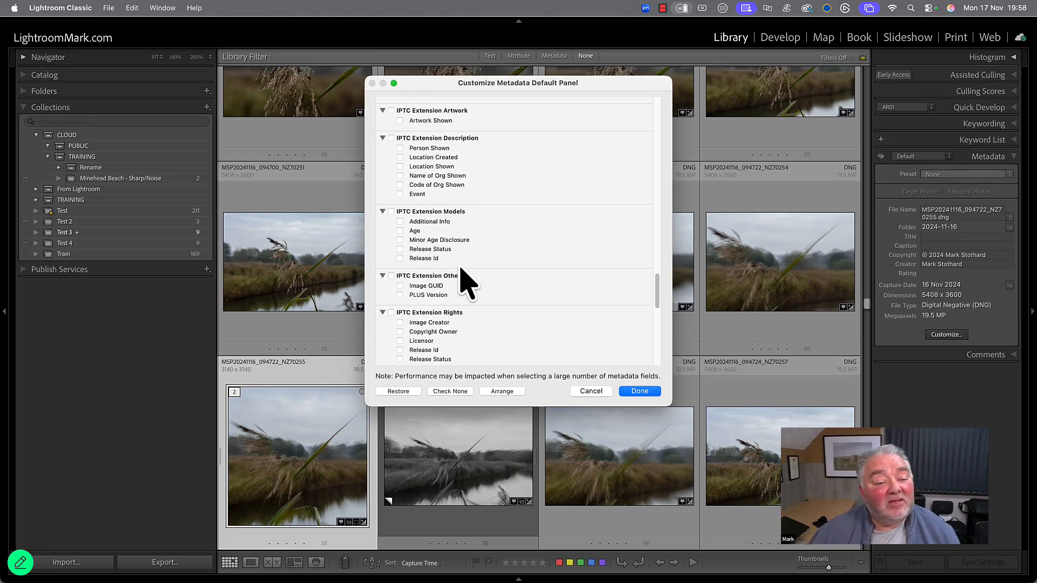
pyautogui.scroll(3, 466, 282)
pyautogui.scroll(4, 462, 267)
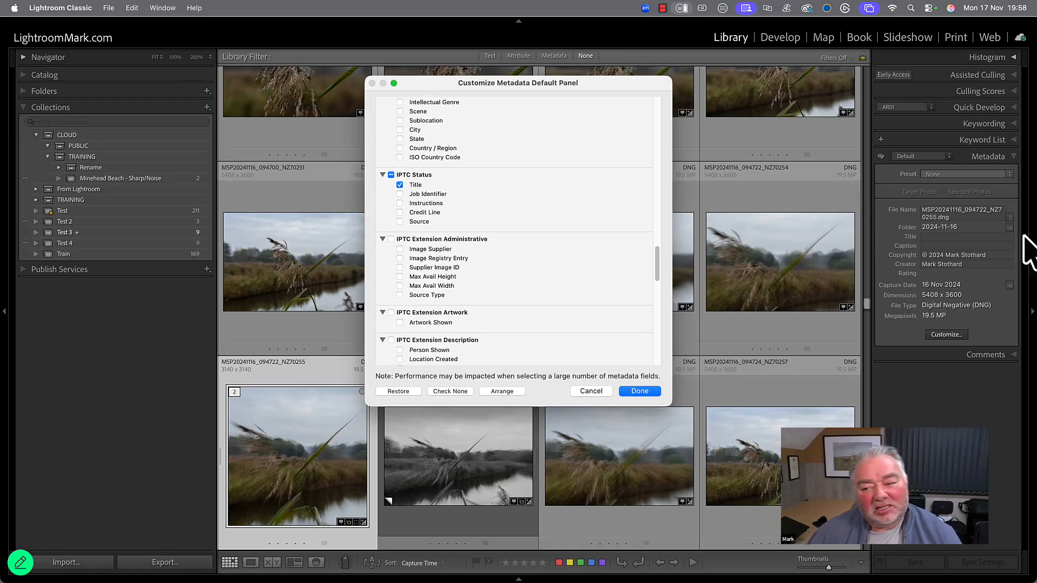
pyautogui.scroll(6, 532, 274)
pyautogui.scroll(12, 532, 286)
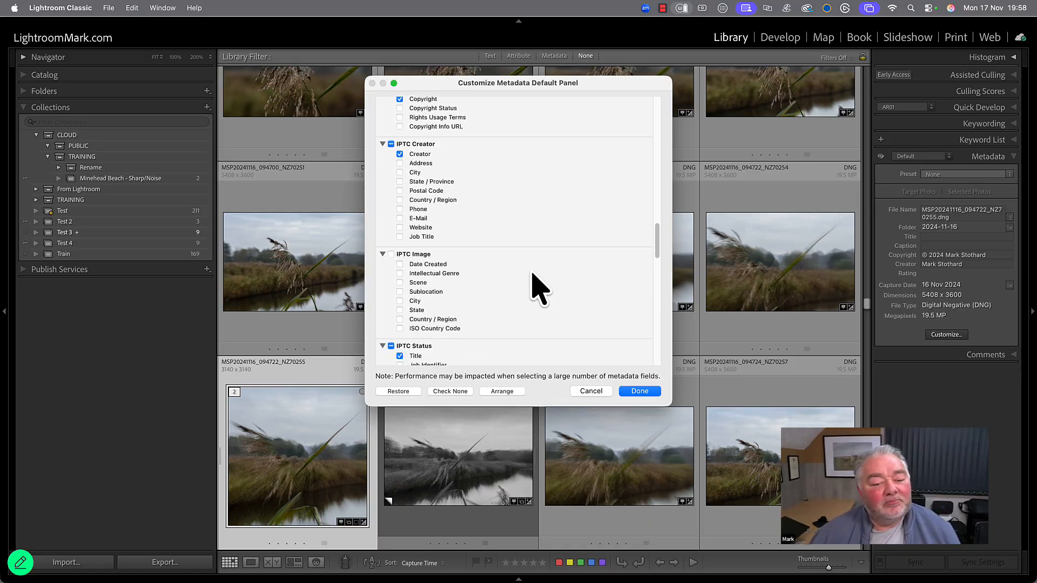
pyautogui.scroll(-10, 521, 289)
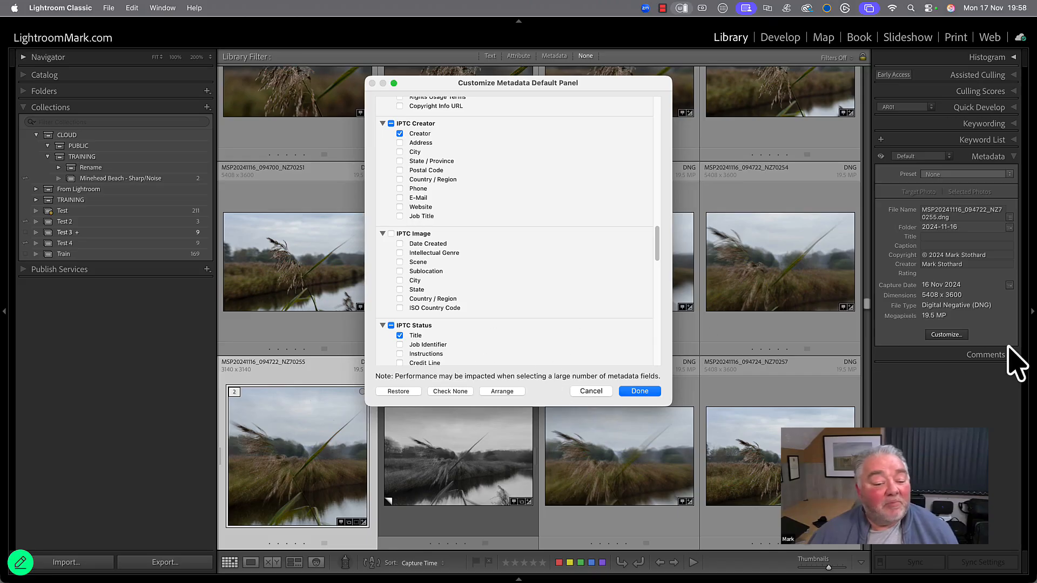
pyautogui.scroll(6, 458, 346)
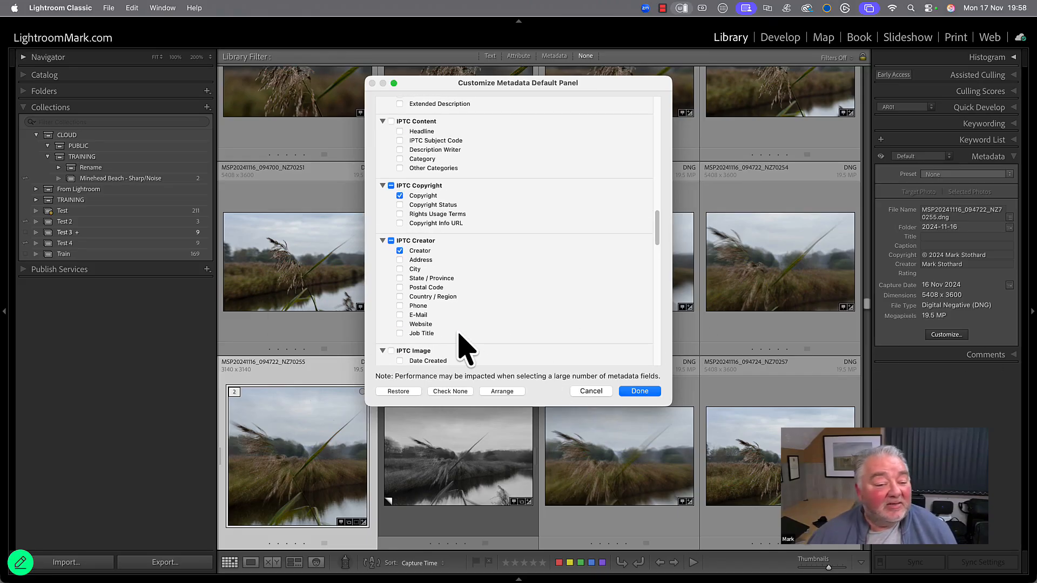
pyautogui.scroll(5, 469, 330)
pyautogui.scroll(3, 483, 335)
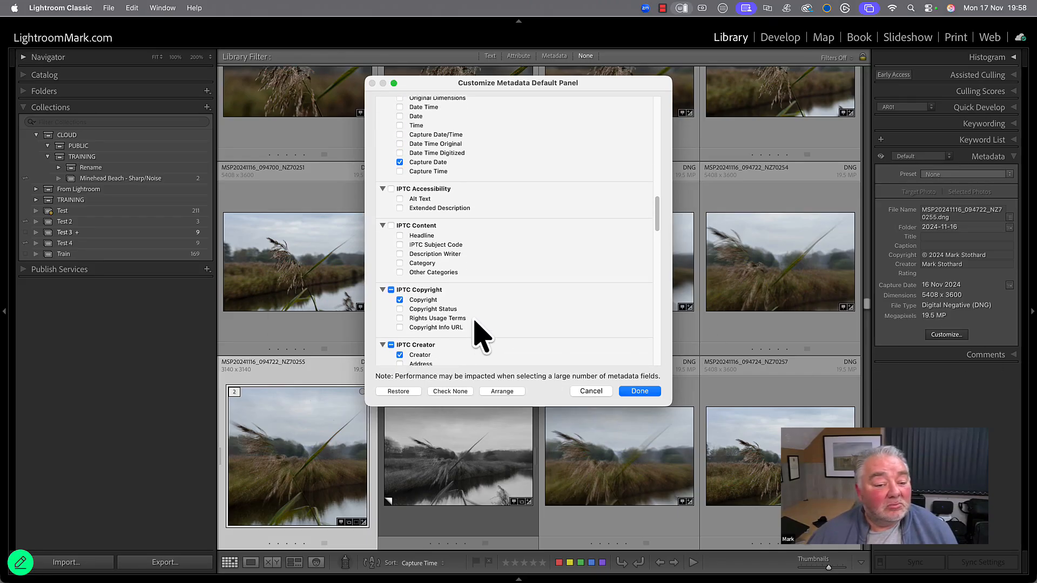
pyautogui.scroll(-3, 482, 334)
pyautogui.scroll(15, 481, 334)
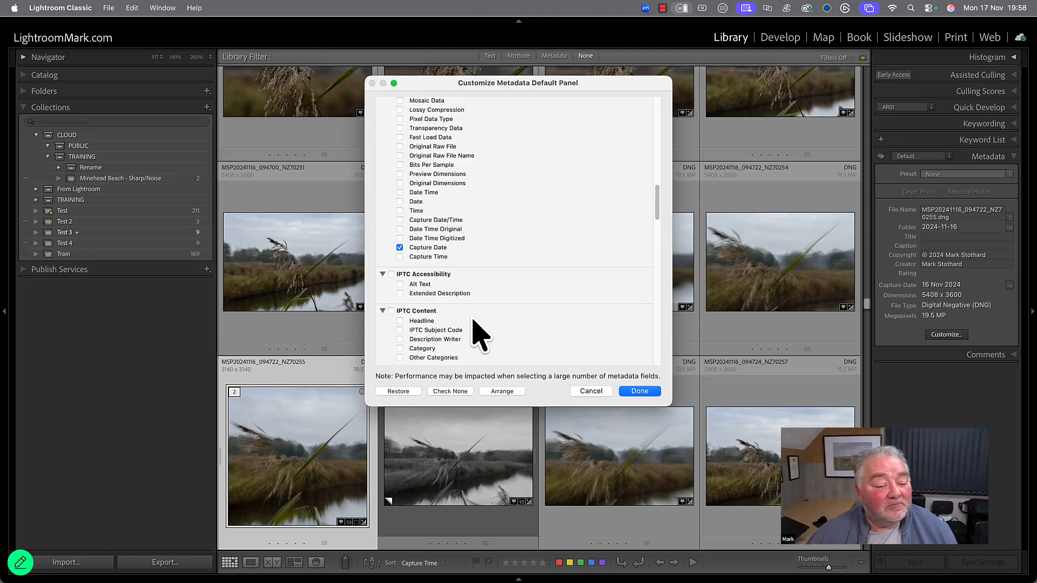
pyautogui.scroll(20, 480, 332)
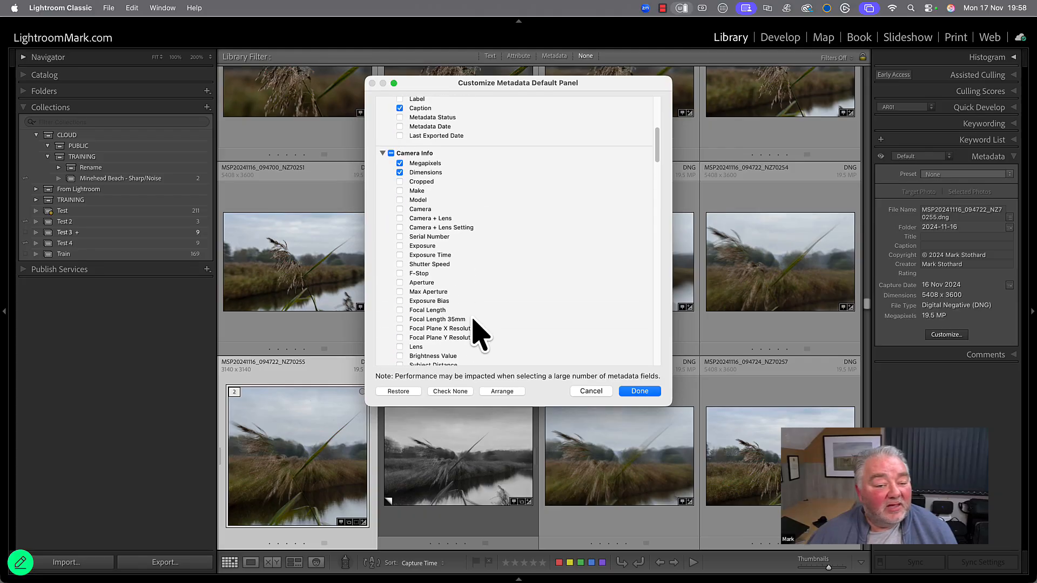
# Step: Examine the Camera Info fields, from Megapixels to Capture Time, and cancel the metadata customization
pyautogui.scroll(-3, 454, 189)
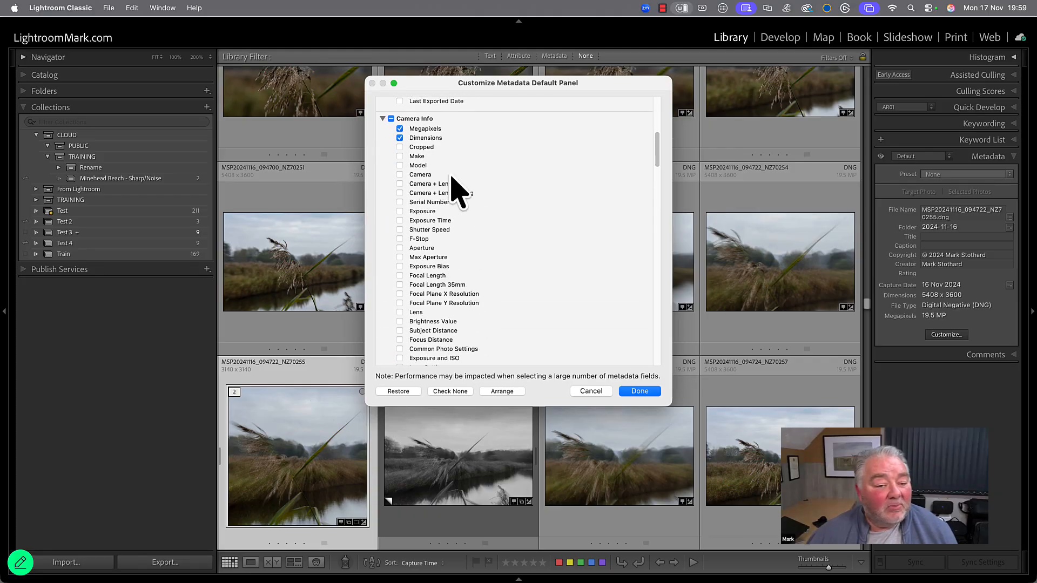
pyautogui.scroll(-8, 456, 143)
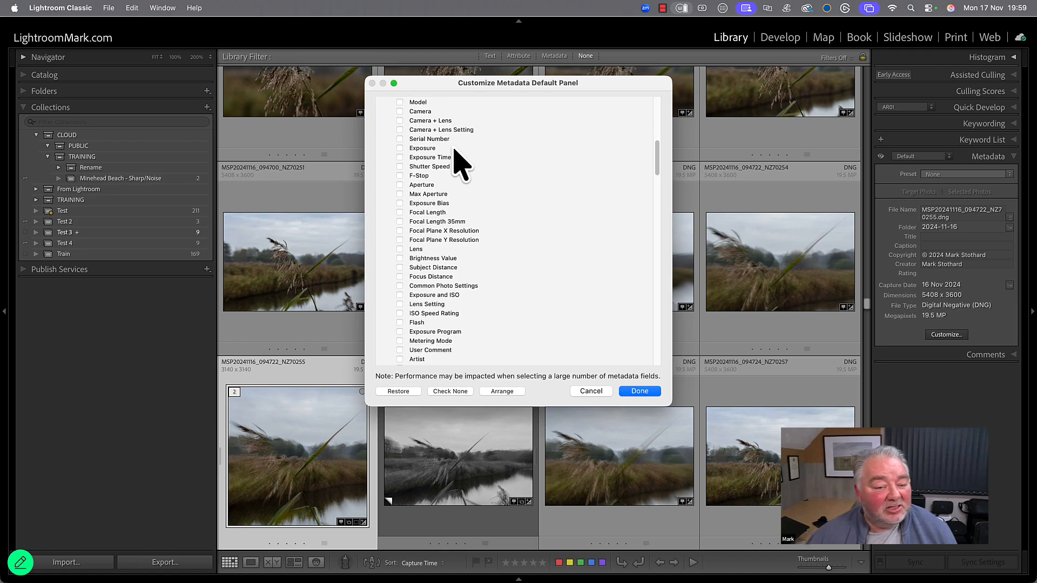
pyautogui.scroll(-5, 453, 168)
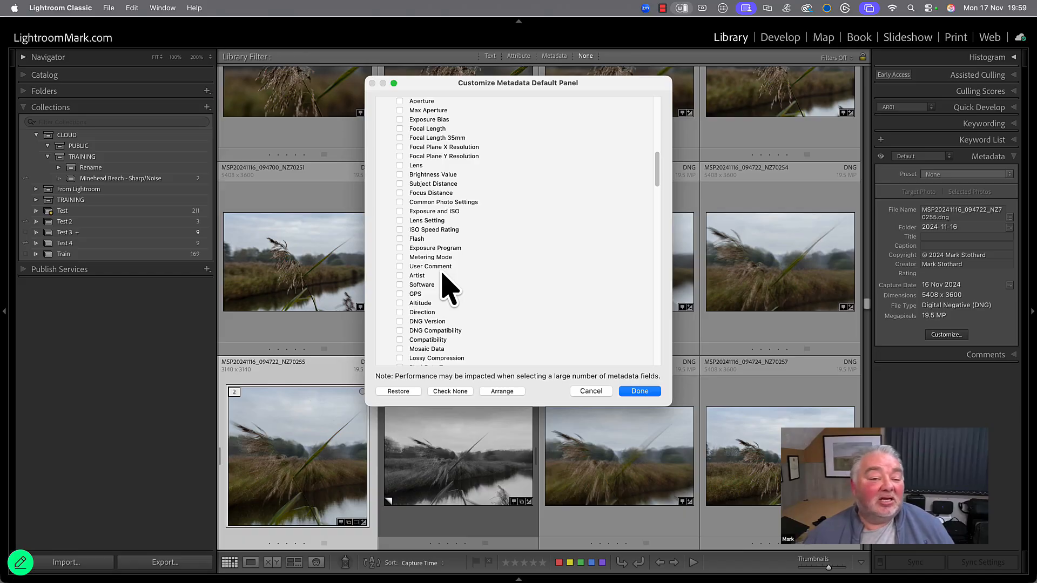
pyautogui.scroll(-5, 448, 286)
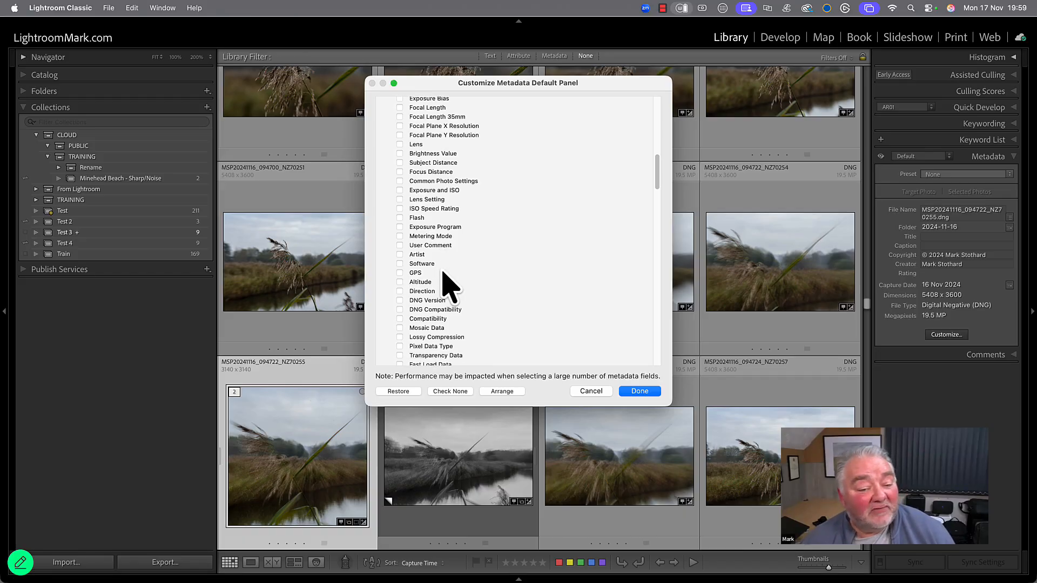
pyautogui.scroll(-3, 510, 275)
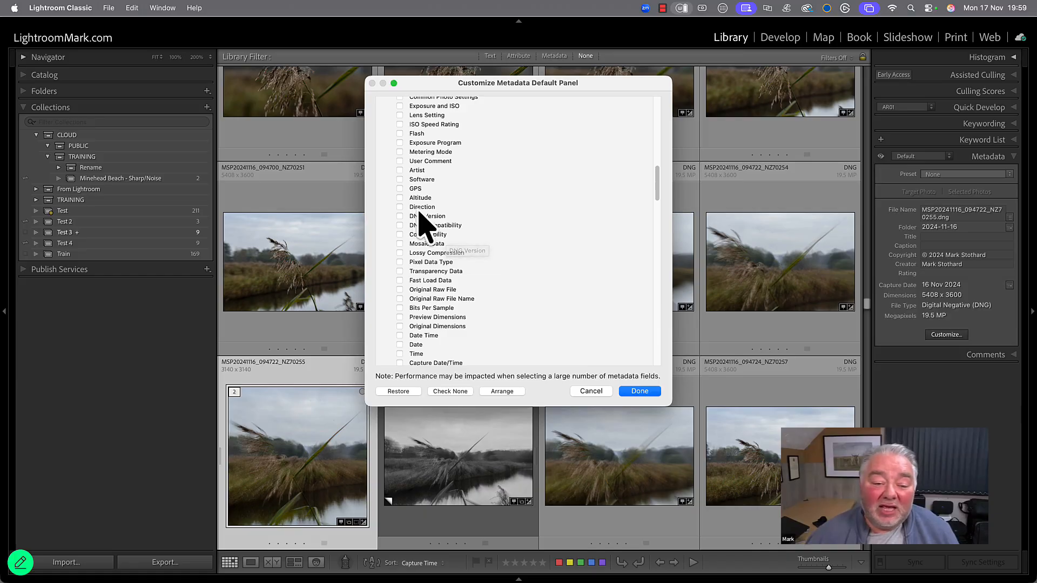
pyautogui.scroll(-1, 535, 237)
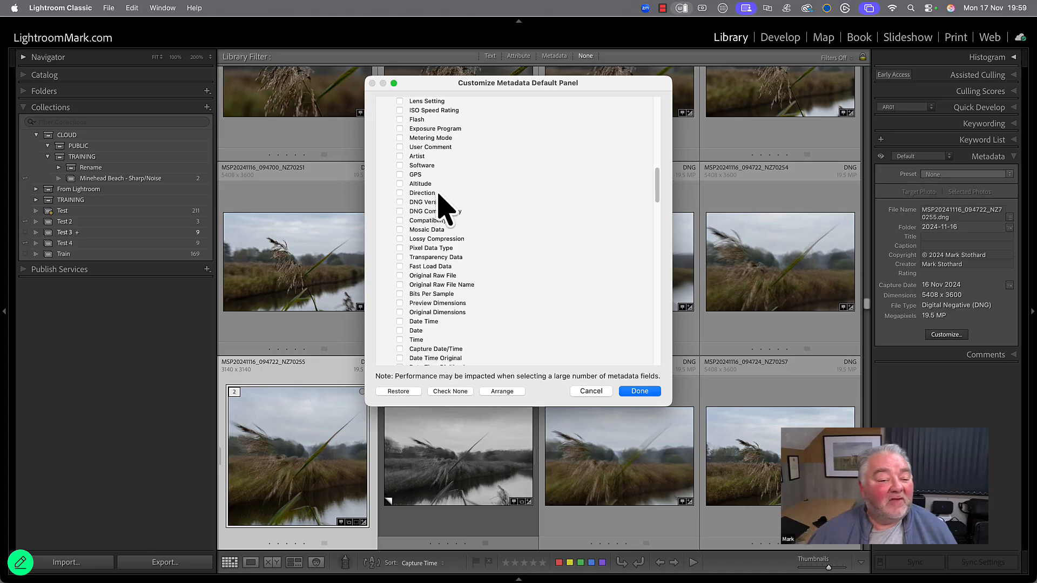
pyautogui.scroll(-1, 489, 236)
pyautogui.scroll(-4, 490, 236)
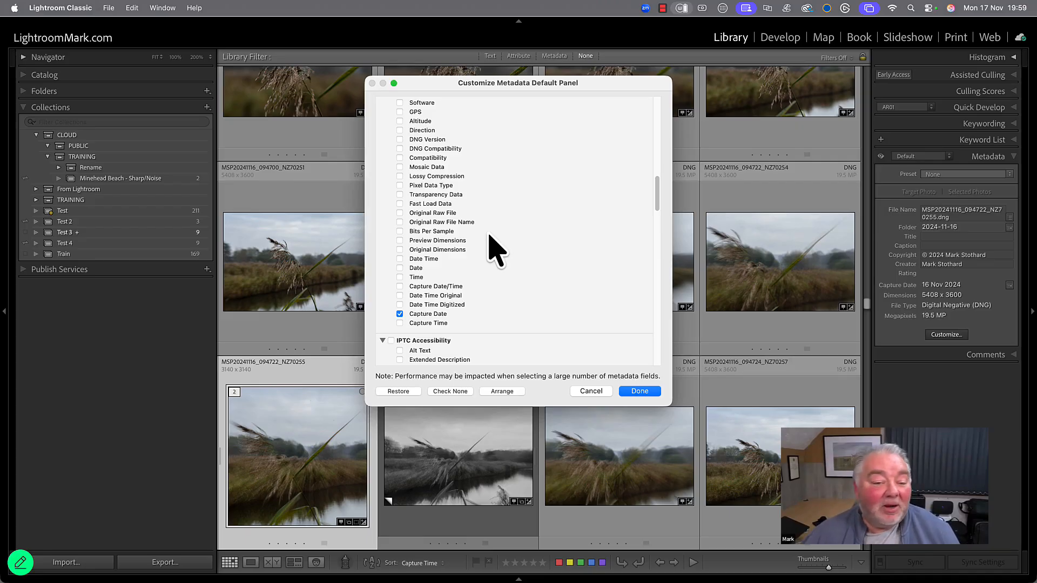
pyautogui.click(583, 392)
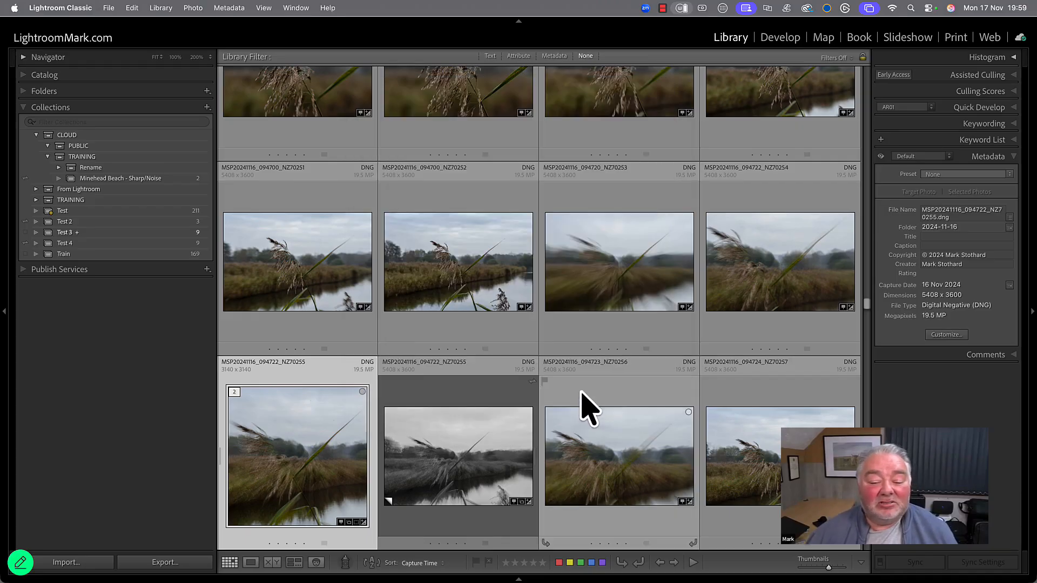
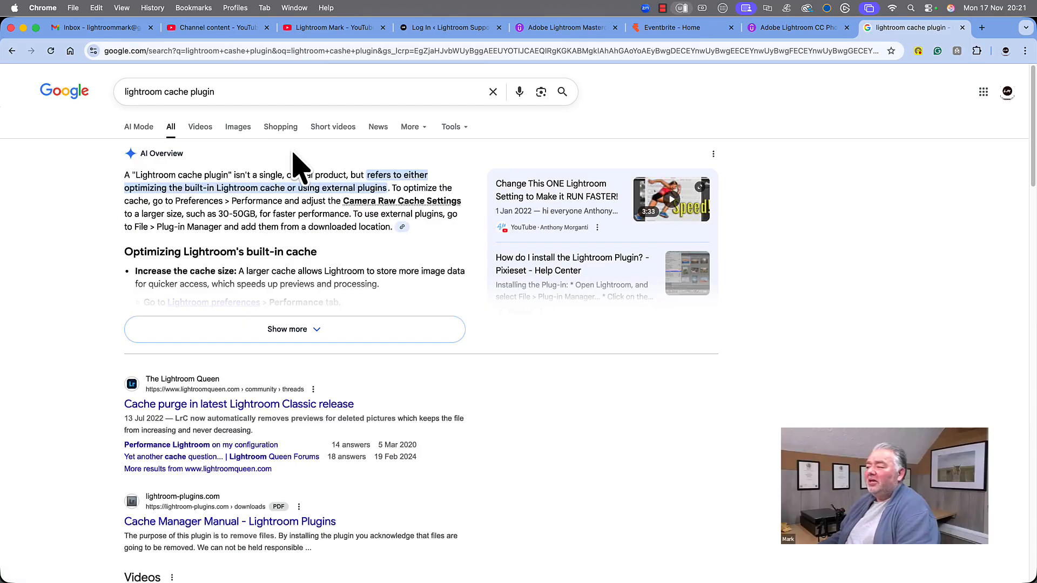
# Step: Open the Cache Manager Manual from the Google results and return to the results list
pyautogui.scroll(-3, 503, 475)
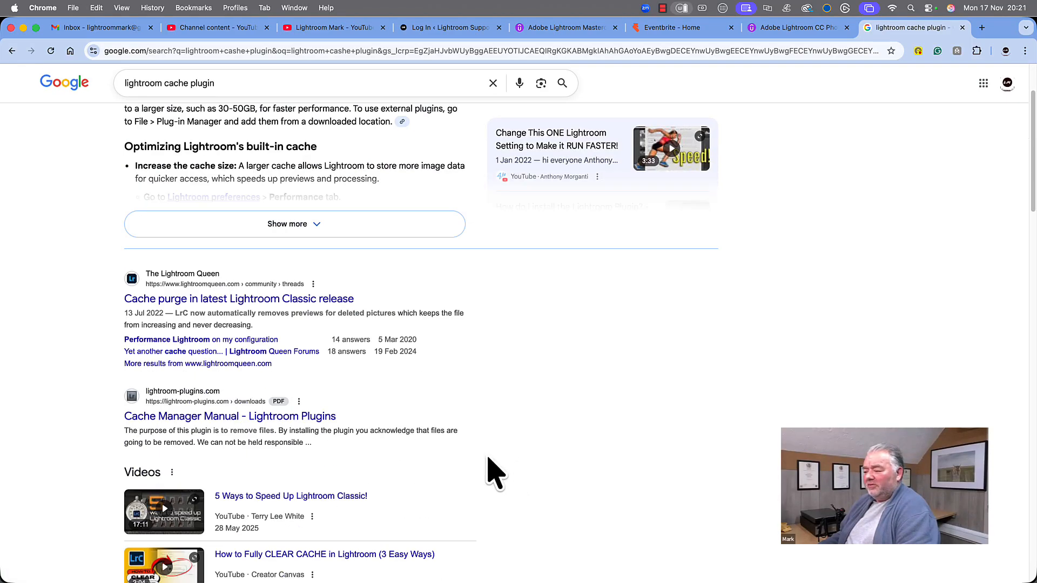
pyautogui.click(216, 416)
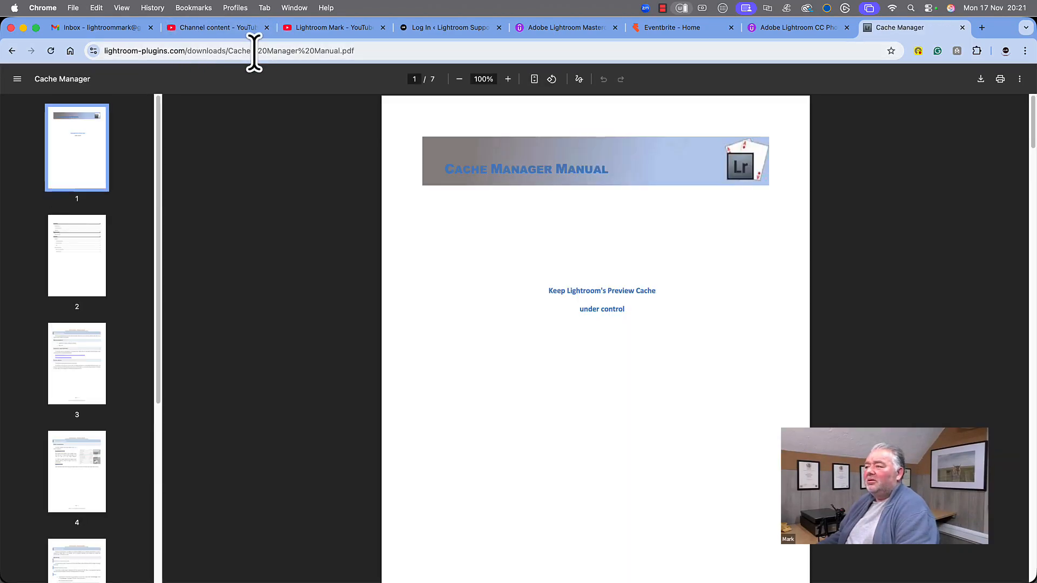
pyautogui.press('super+Left')
# Step: Find and open the Preview Cache Manager page from lightroom-plugins.com in the results and select its web address
pyautogui.scroll(-1, 276, 549)
pyautogui.scroll(-7, 273, 548)
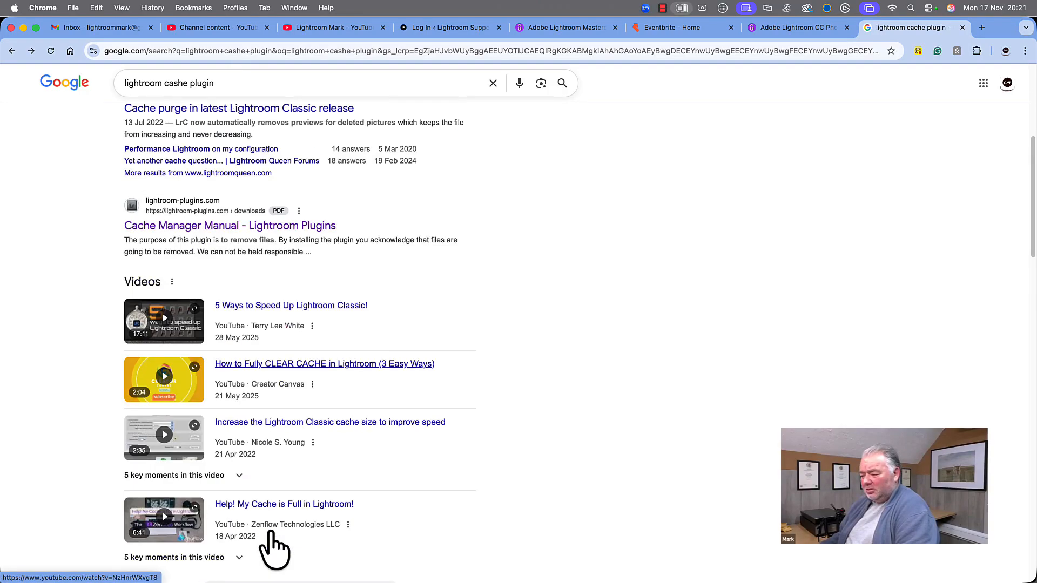
pyautogui.scroll(-6, 272, 533)
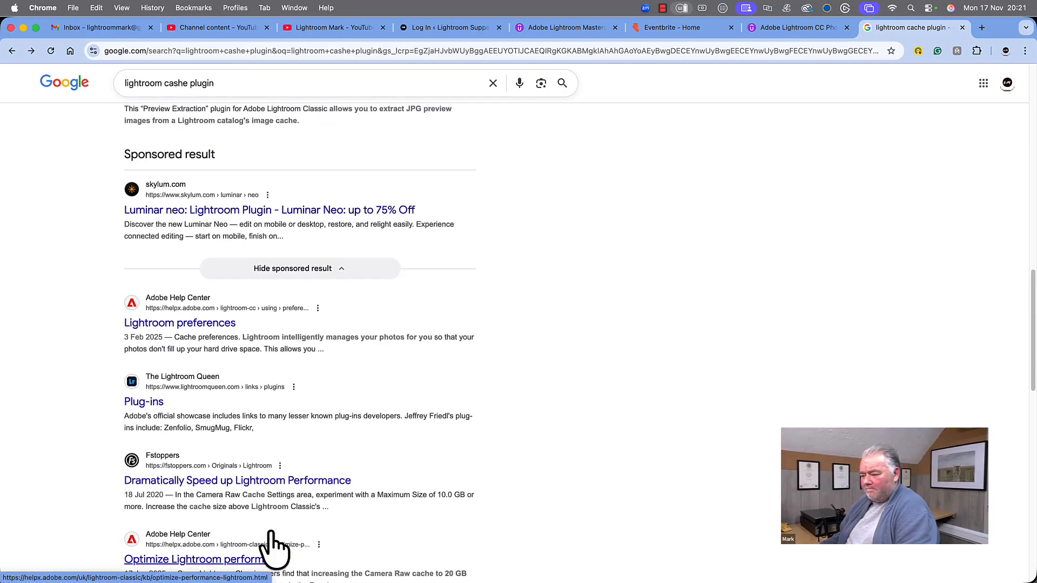
pyautogui.scroll(-6, 272, 532)
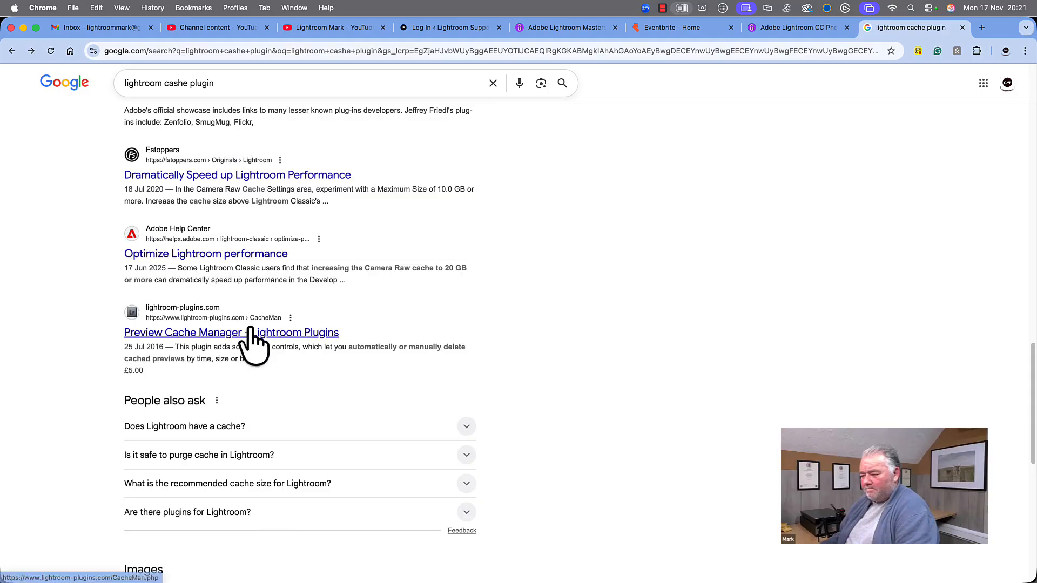
pyautogui.click(248, 333)
pyautogui.click(246, 47)
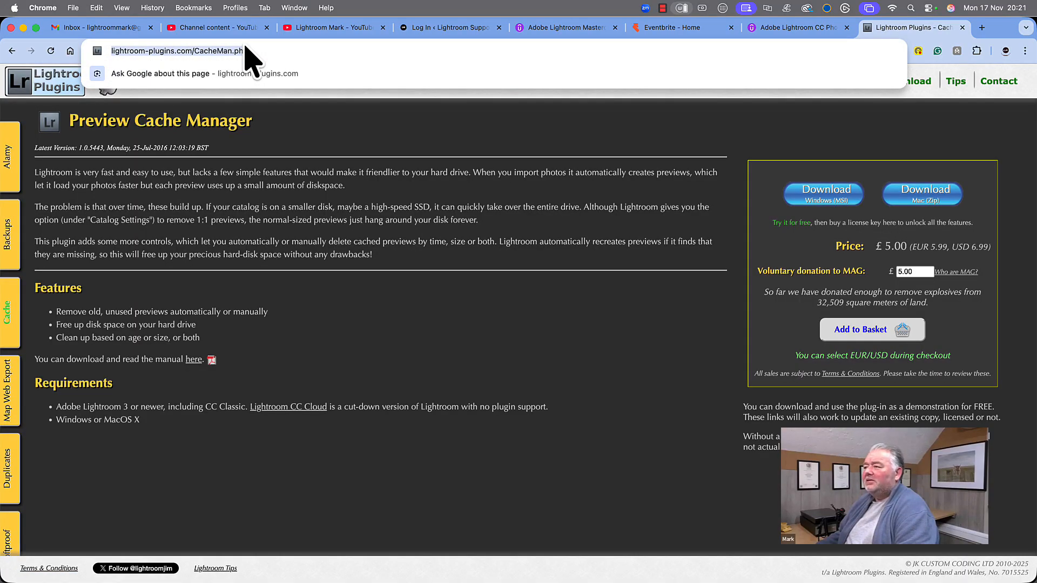
# Step: Minimise the browser window and share the screen showing Lightroom Classic in the Zoom meeting
pyautogui.click(24, 27)
pyautogui.moveTo(506, 579)
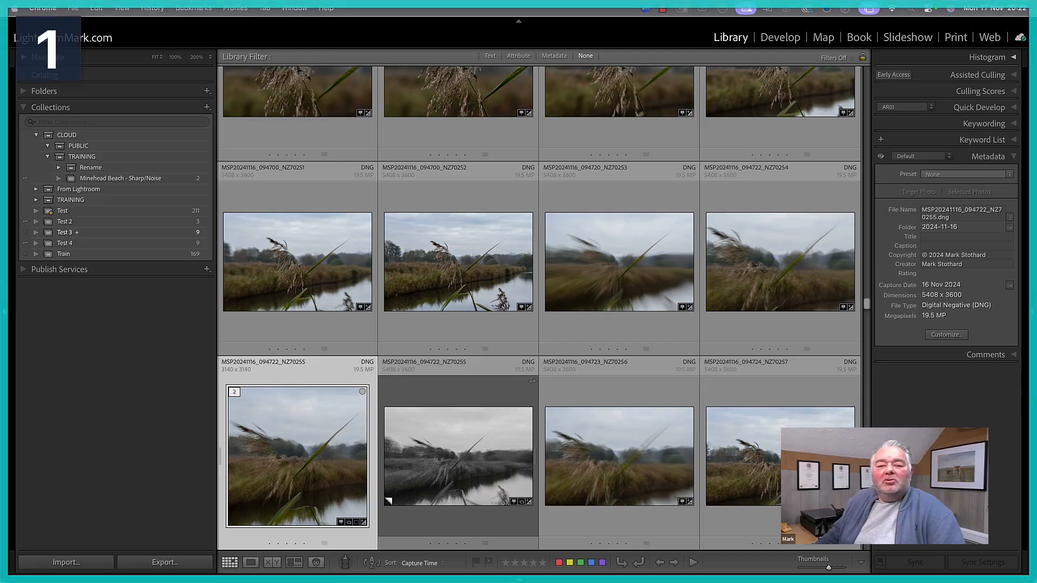
pyautogui.moveTo(0, 76); pyautogui.dragTo(212, 76)
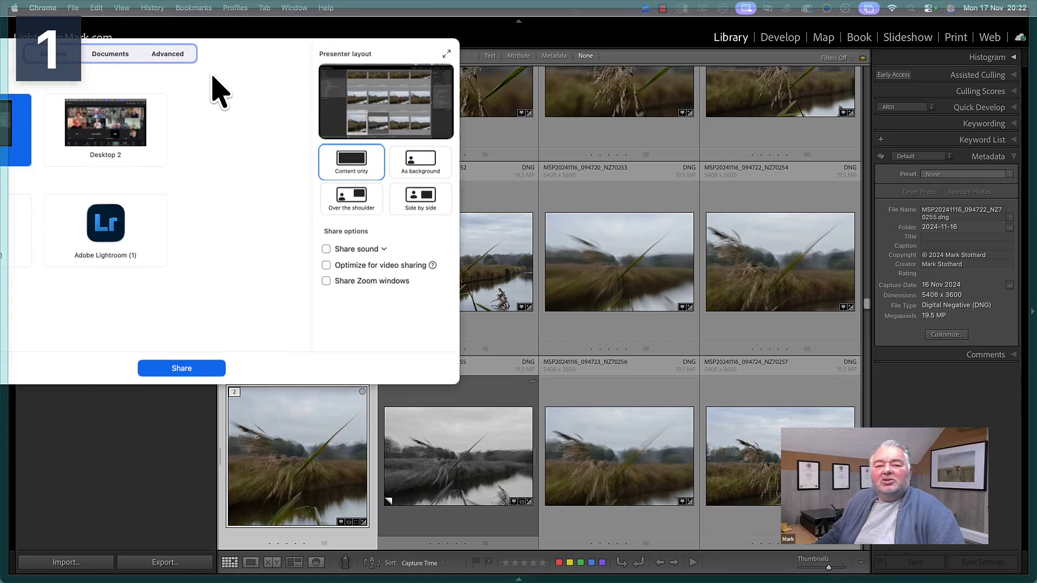
pyautogui.click(202, 369)
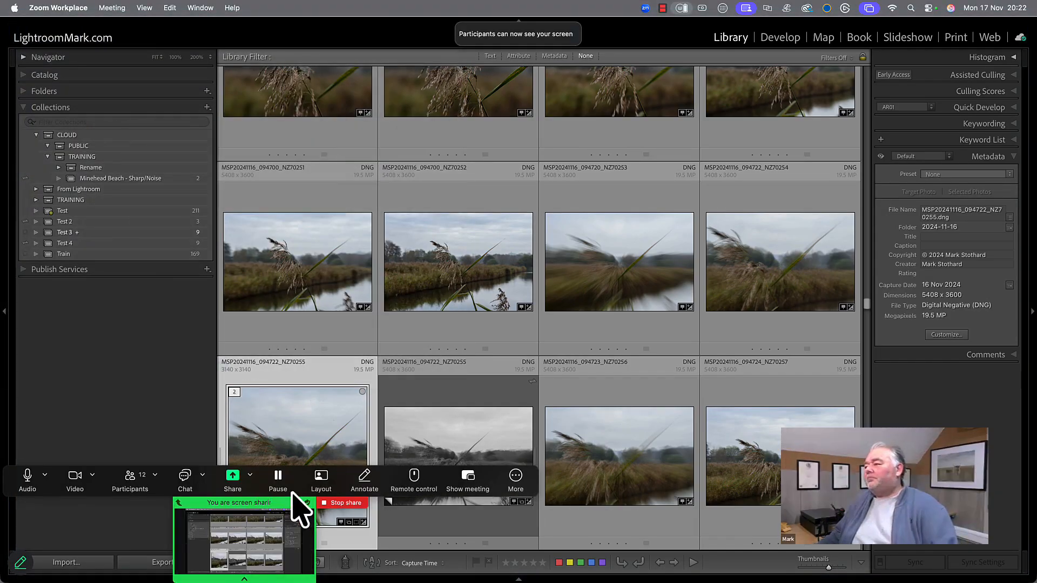
# Step: Switch to Lightroom Classic, open the Plug-in Manager and start adding a plug-in
pyautogui.click(100, 36)
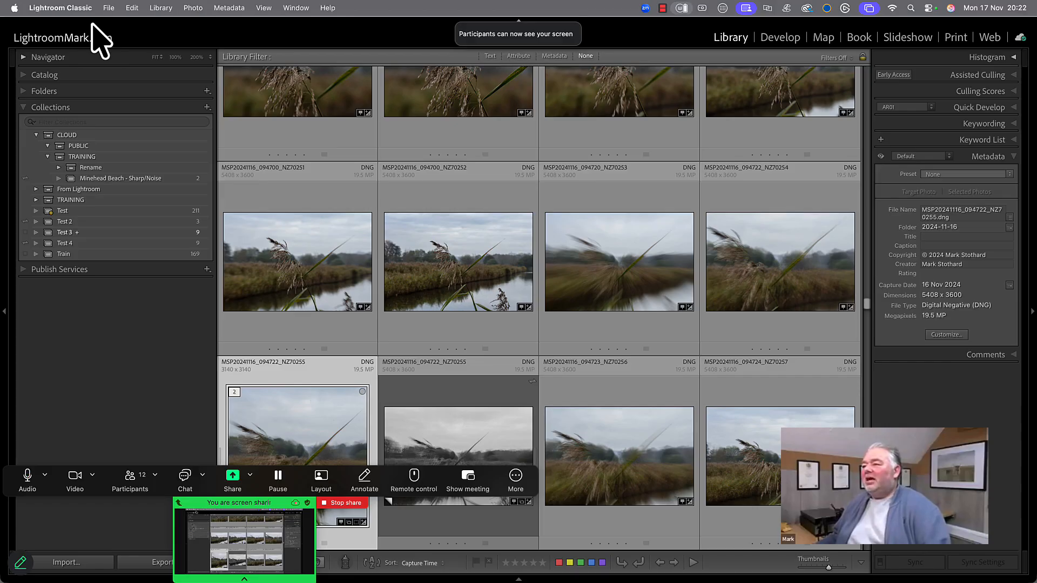
pyautogui.click(77, 7)
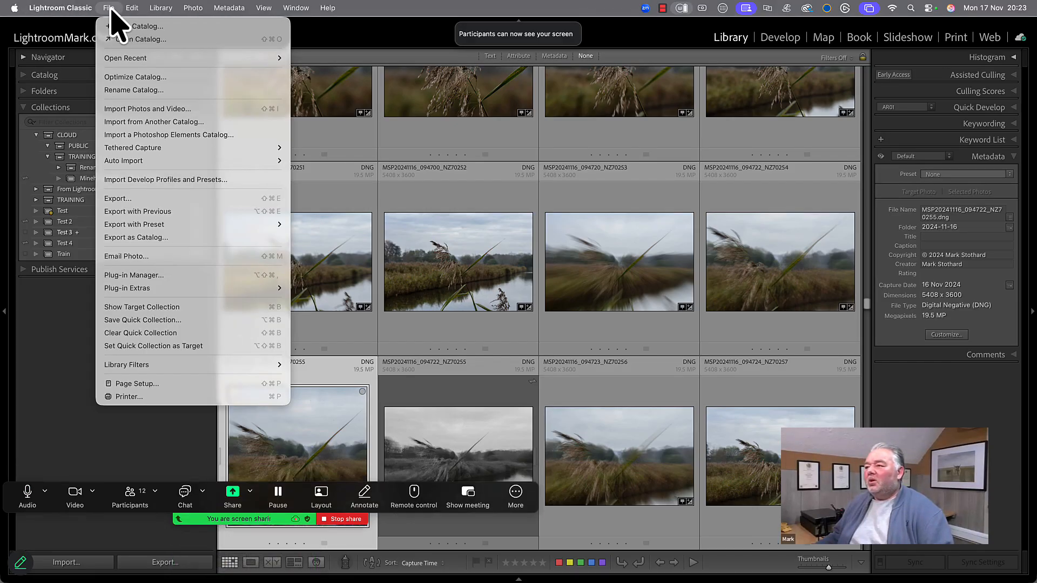
pyautogui.click(161, 277)
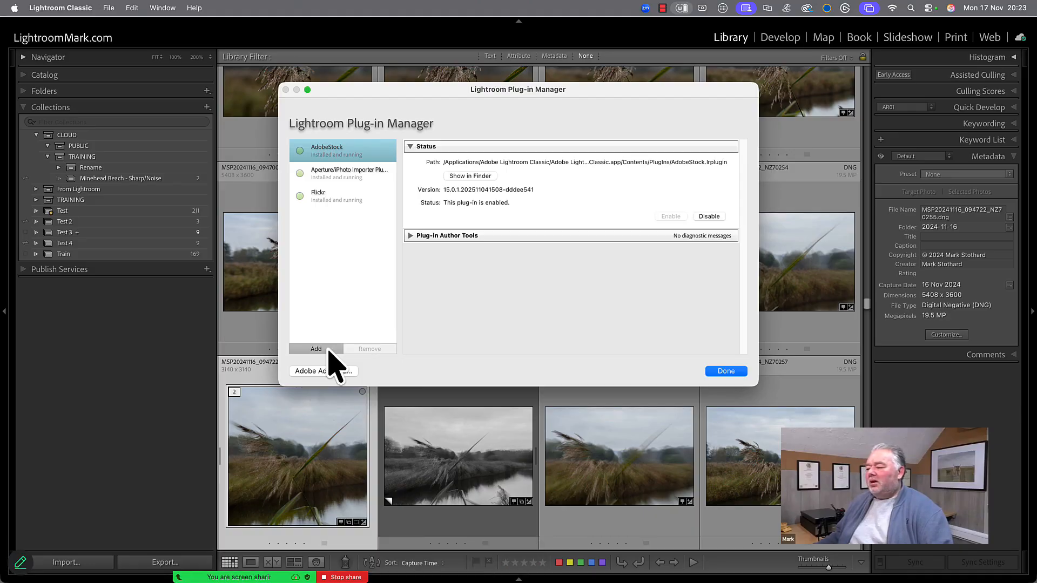
pyautogui.click(329, 351)
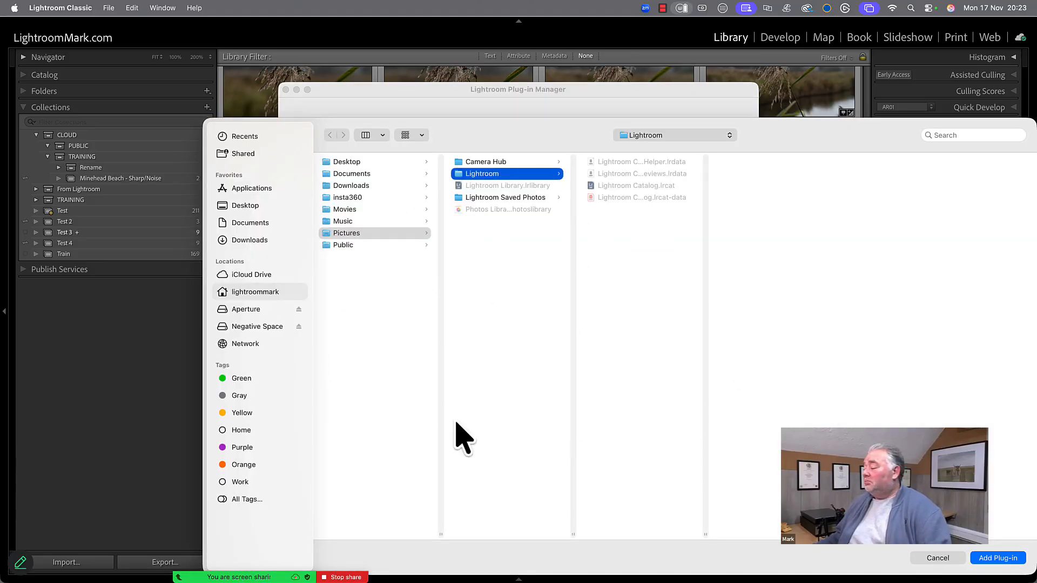
# Step: Browse the Aperture drive through 3 - Photography, LrC, Training and Catalog to the LR - Plugins folder
pyautogui.click(262, 311)
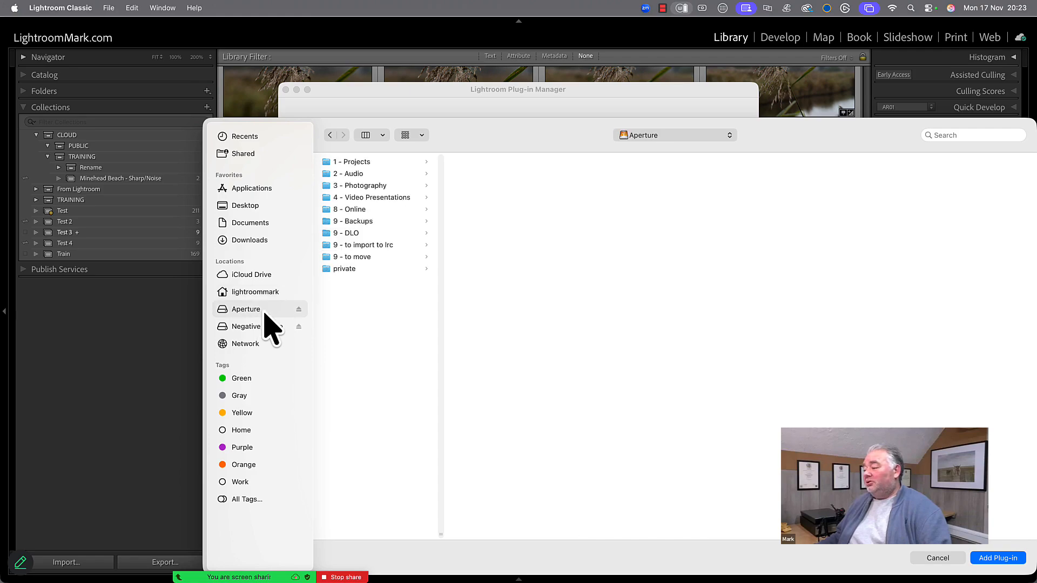
pyautogui.click(375, 188)
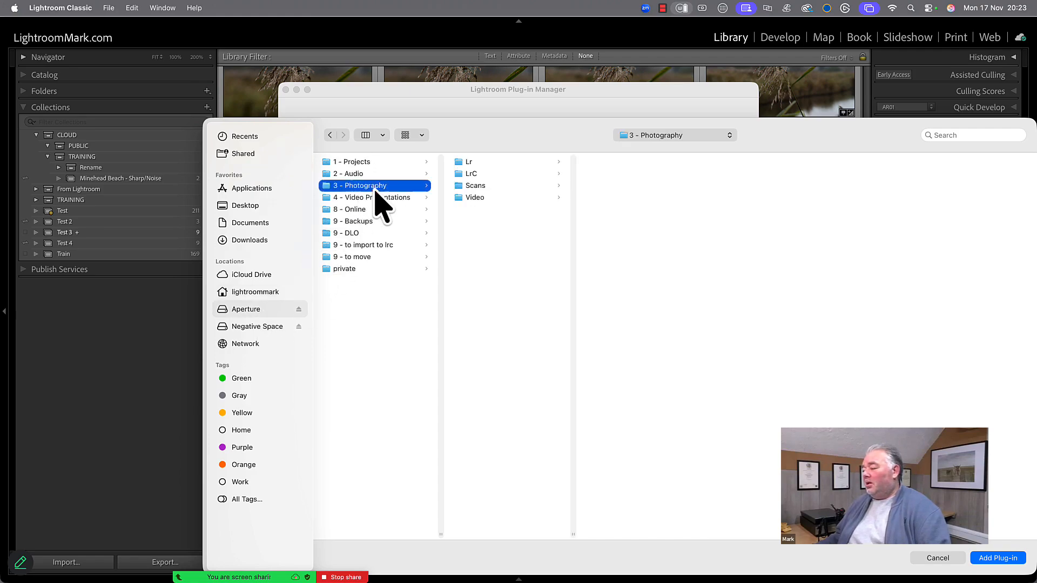
pyautogui.click(491, 175)
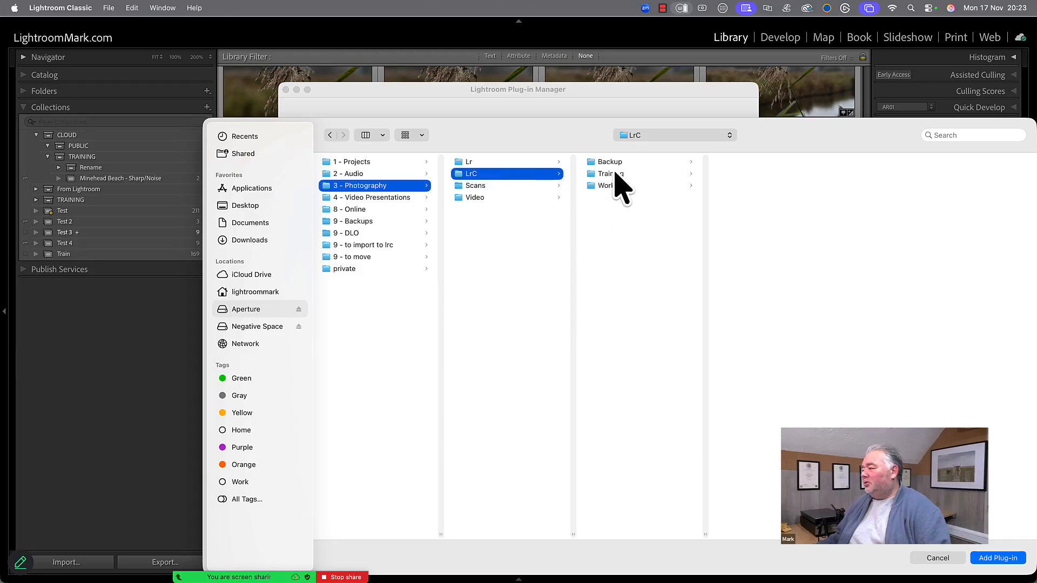
pyautogui.click(615, 176)
pyautogui.click(615, 175)
pyautogui.click(758, 162)
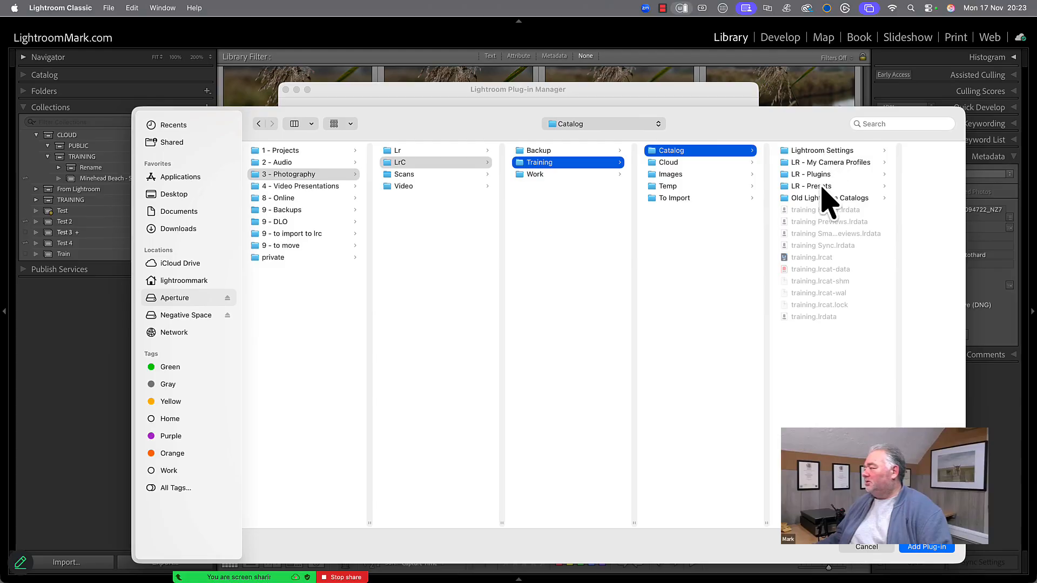
pyautogui.click(828, 175)
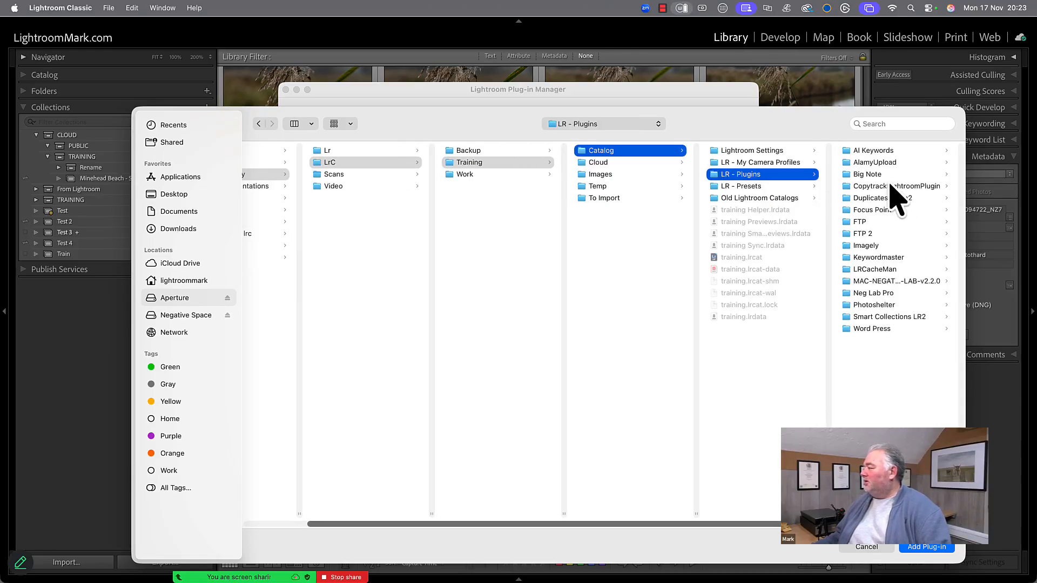
# Step: Add CacheManager.lrplugin from the LRCacheMan folder and close the Plug-in Manager
pyautogui.click(873, 274)
pyautogui.doubleClick(880, 165)
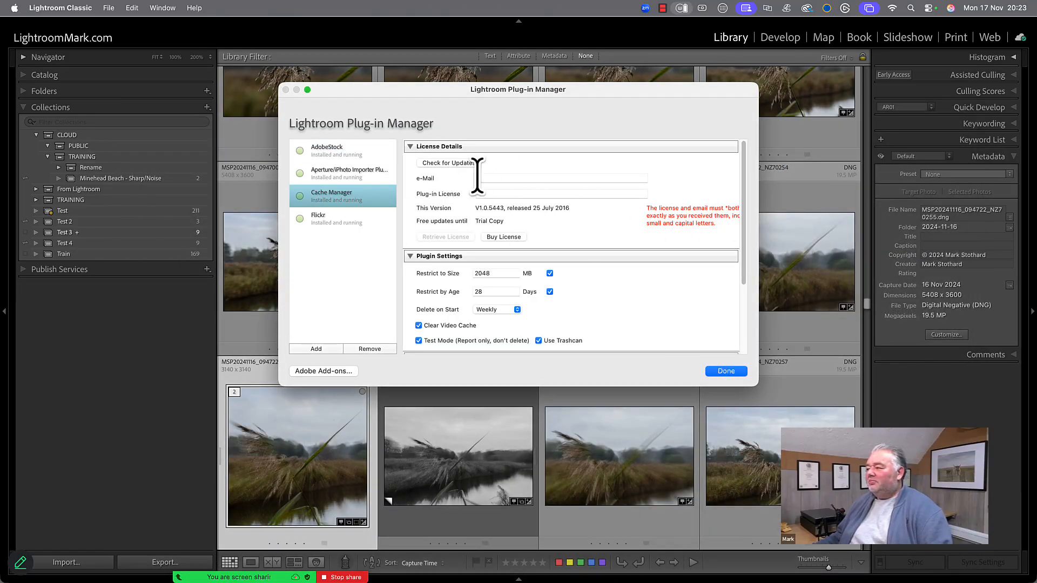
pyautogui.click(727, 371)
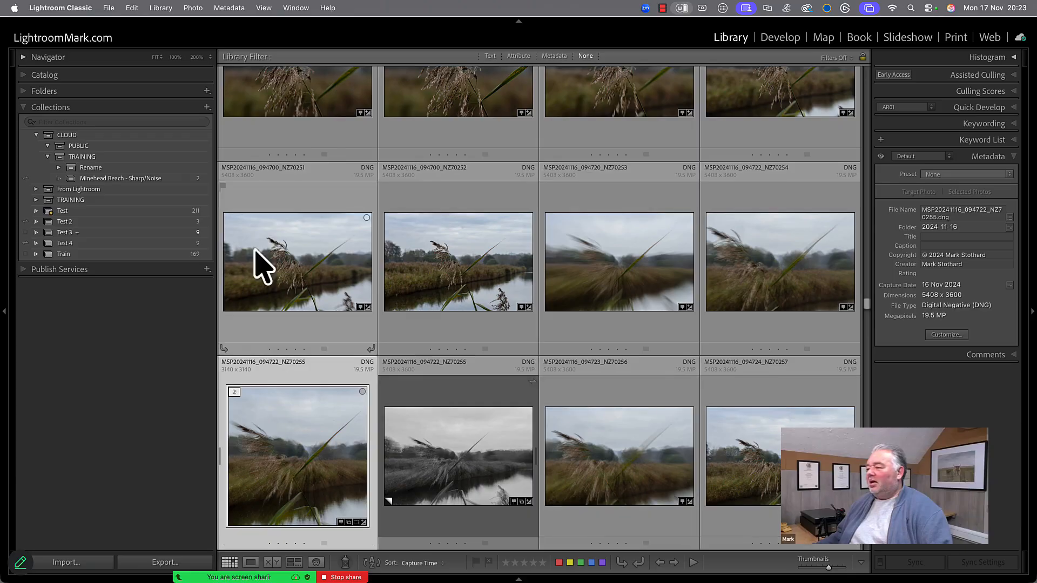
# Step: Check the Plug-in Extras offered among the library commands and the file commands
pyautogui.click(161, 8)
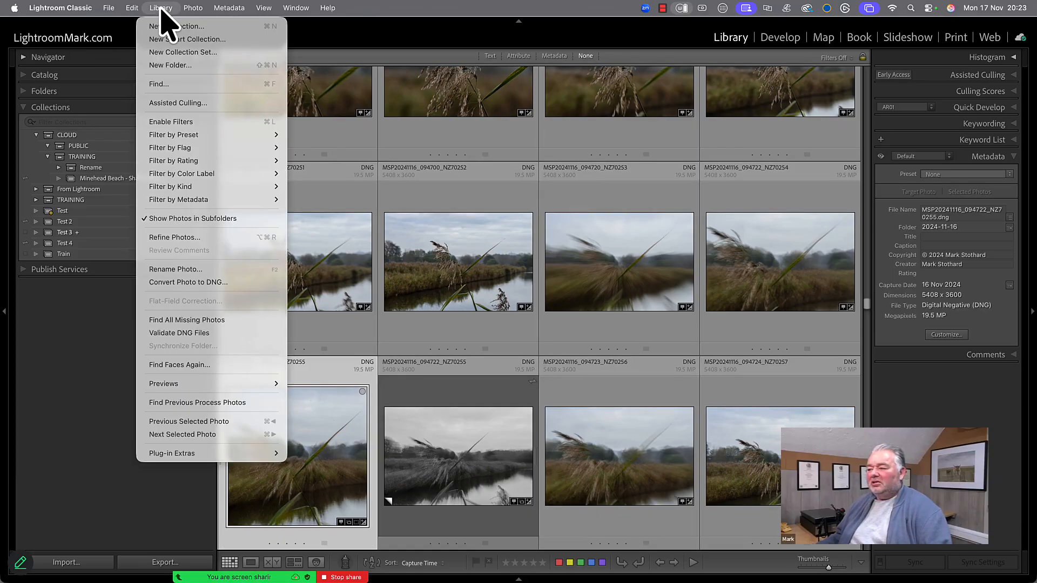
pyautogui.moveTo(188, 456)
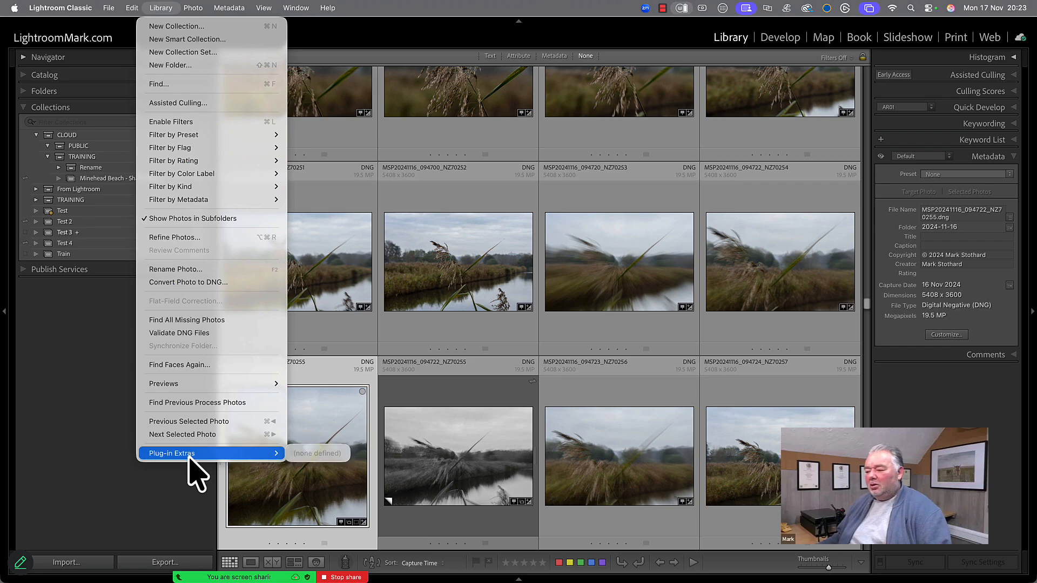
pyautogui.moveTo(115, 10)
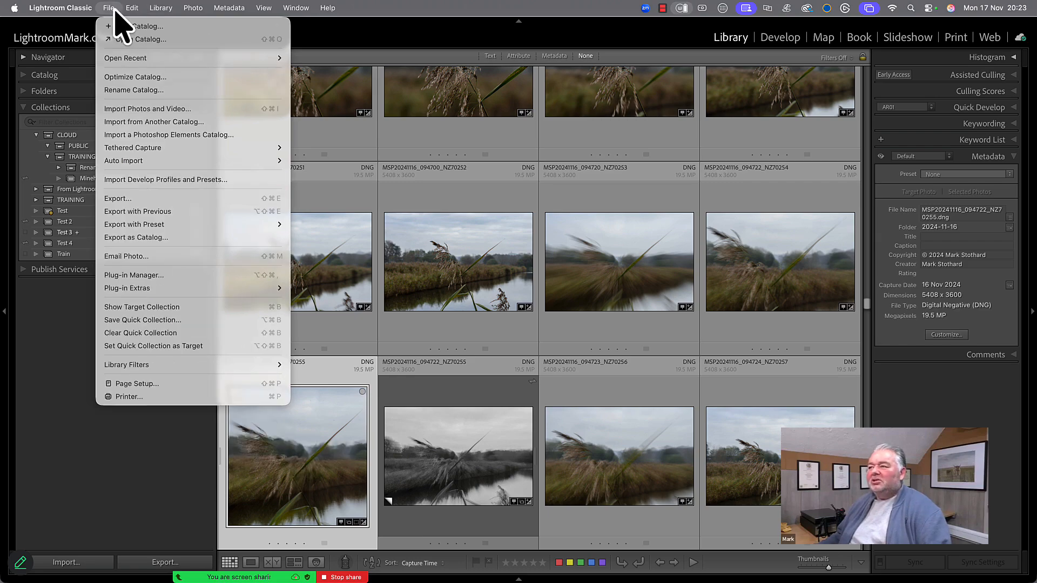
pyautogui.moveTo(141, 289)
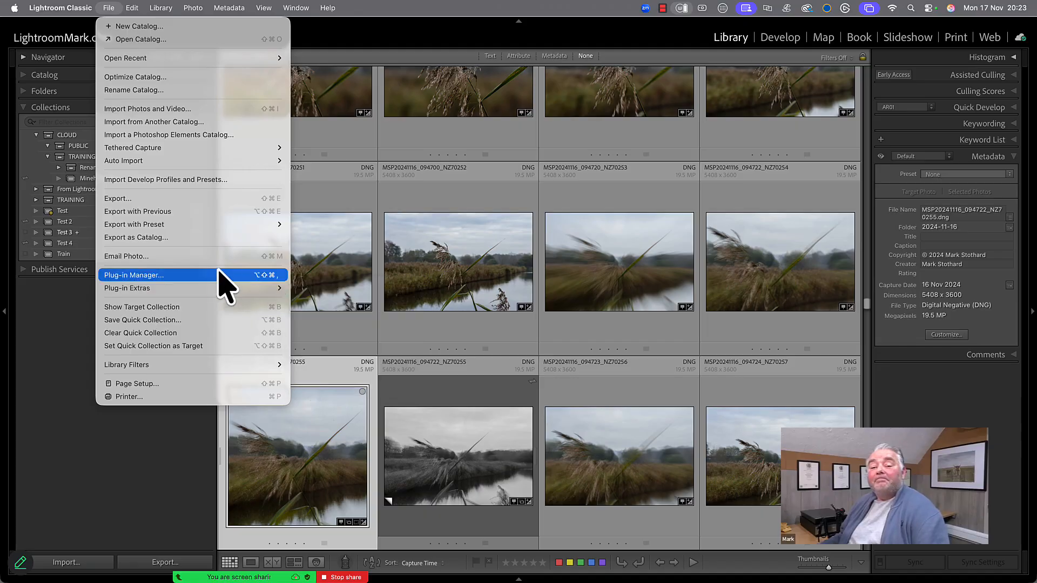
pyautogui.click(196, 276)
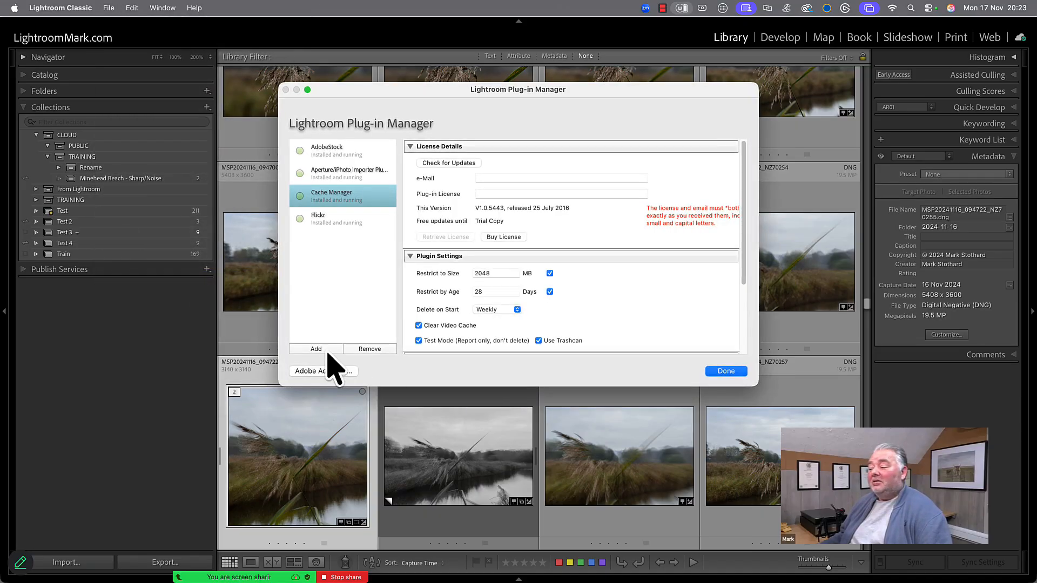
pyautogui.click(325, 354)
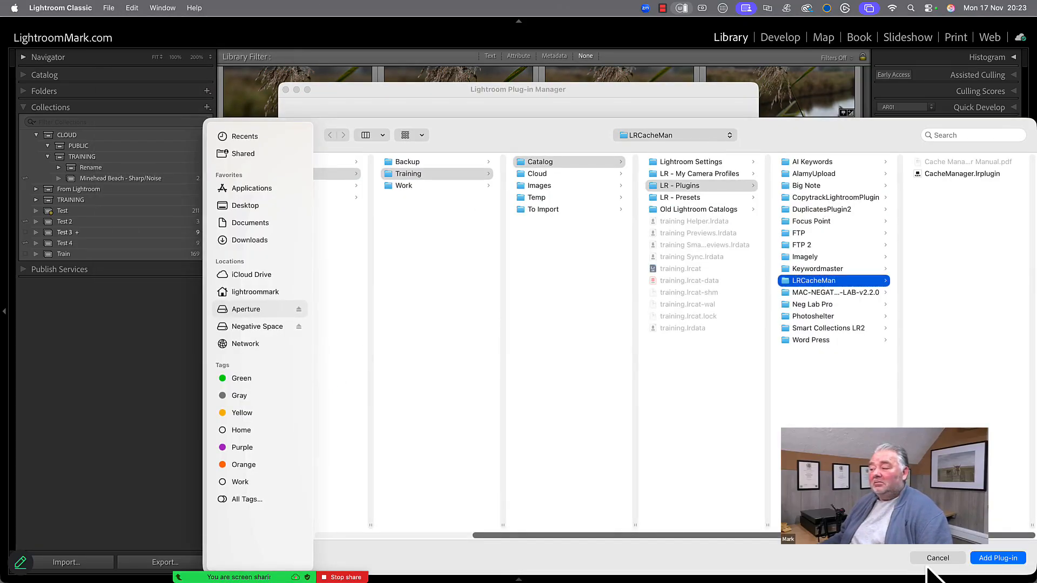
pyautogui.click(936, 560)
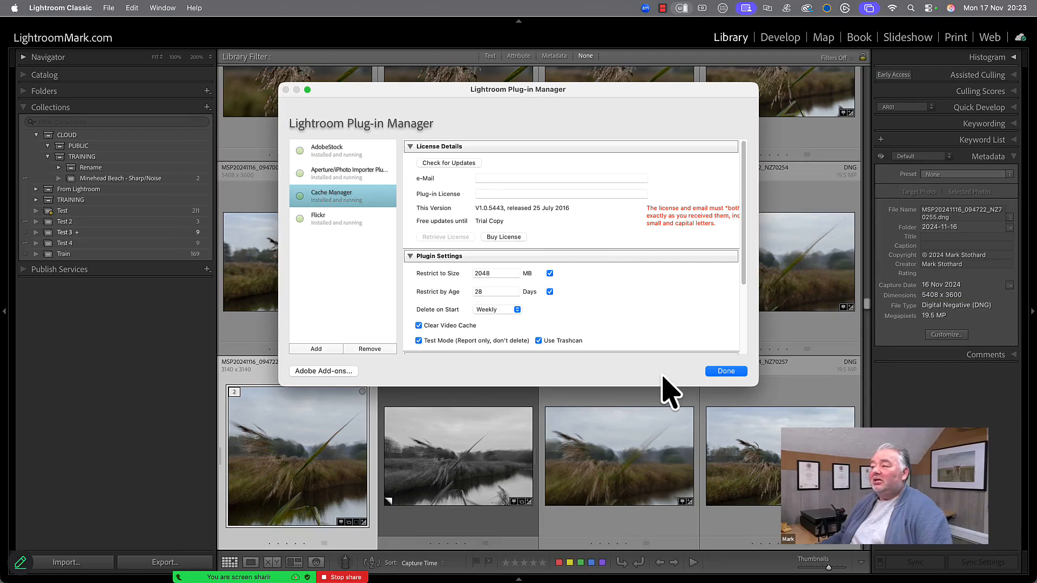
pyautogui.click(724, 371)
# Step: Reopen the Plug-in Manager, add CacheManager.lrplugin from the LRCacheMan folder once more, and close the manager
pyautogui.click(109, 8)
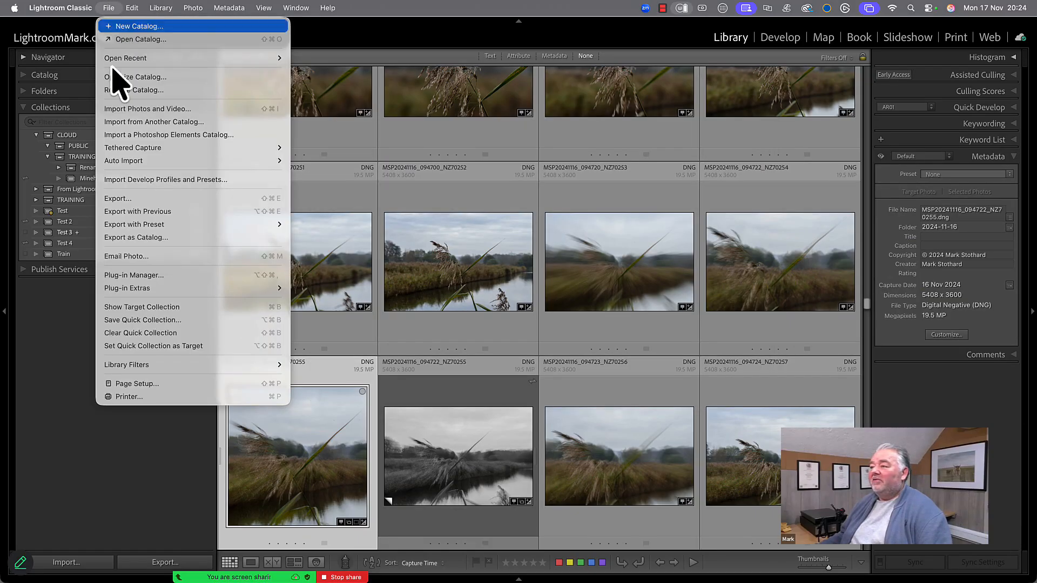
pyautogui.click(152, 276)
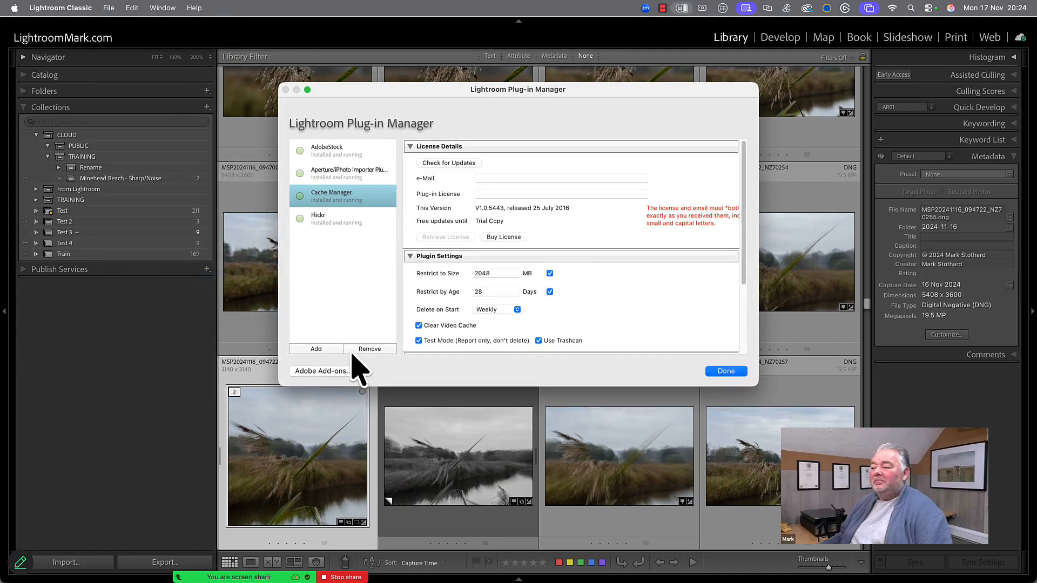
pyautogui.click(316, 350)
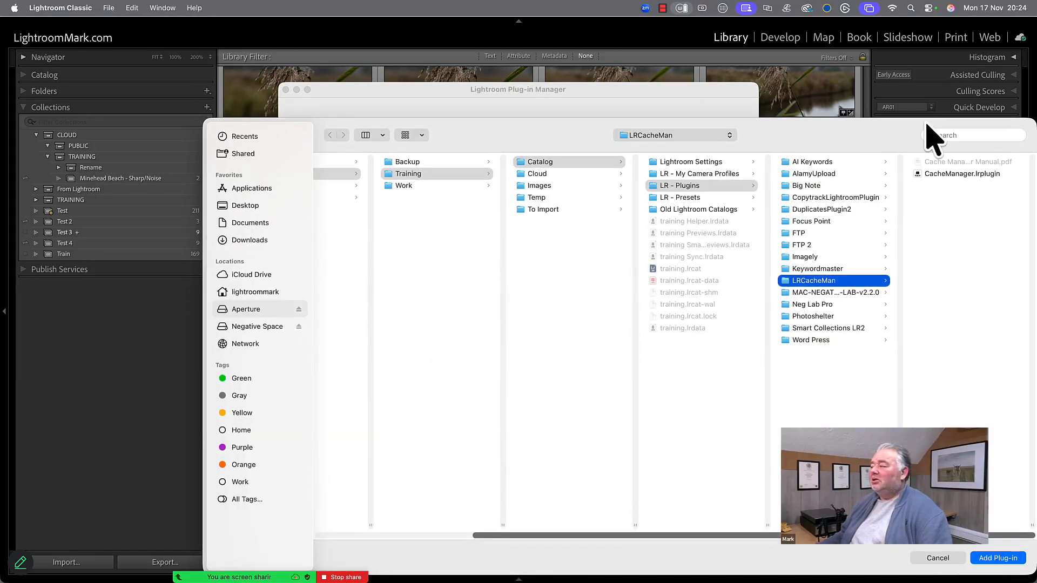
pyautogui.click(947, 174)
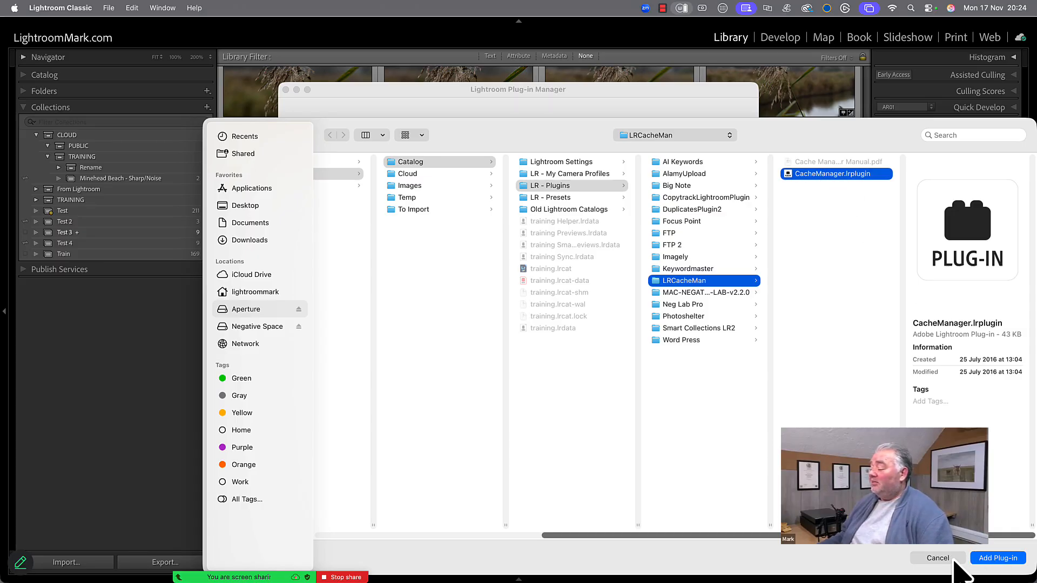
pyautogui.click(997, 558)
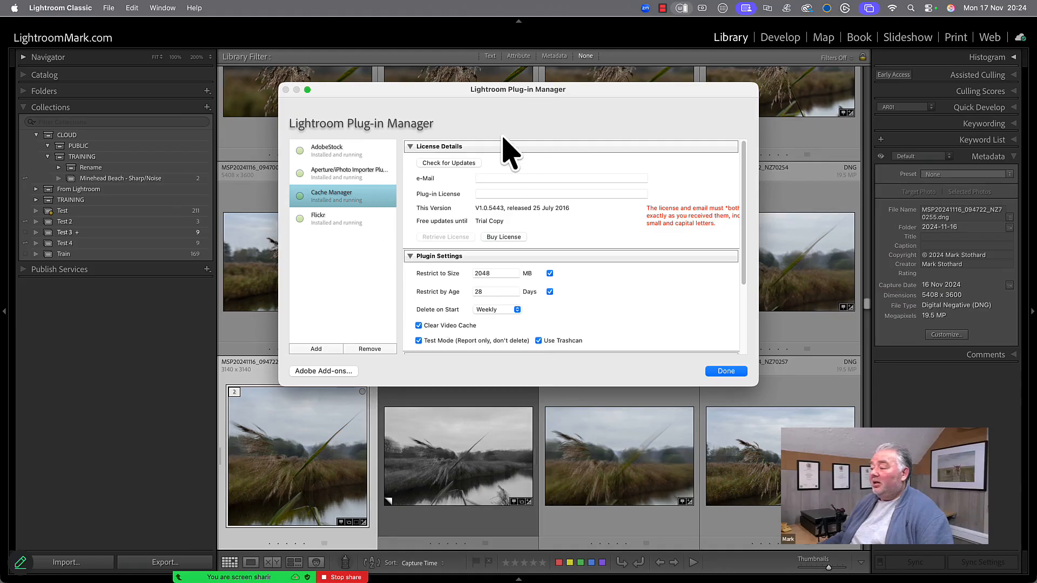
pyautogui.click(726, 371)
# Step: Run the Cache Manager plug-in's Clean Cache Now command and dismiss the Preview Scan report
pyautogui.click(110, 8)
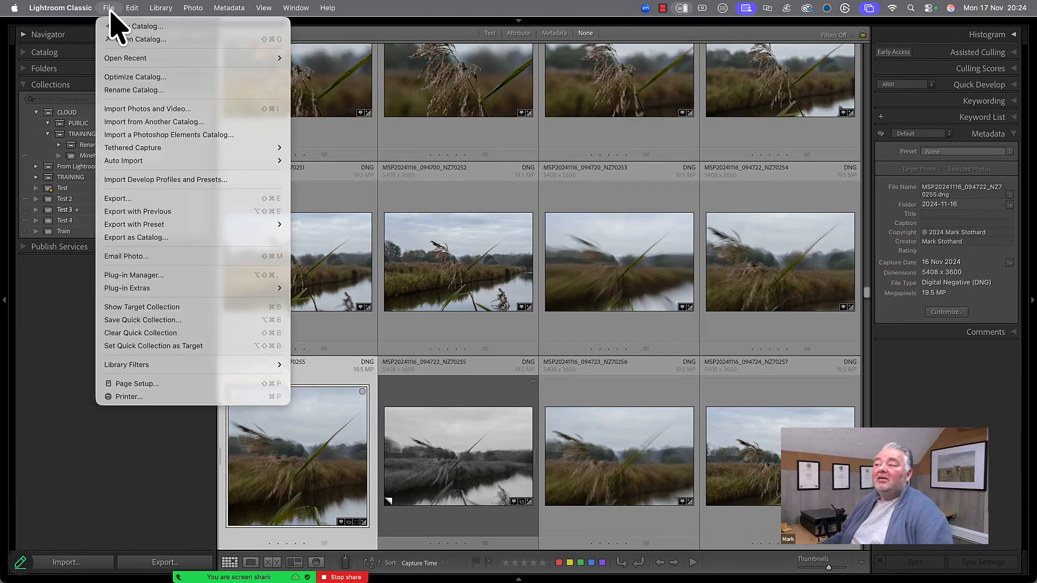
pyautogui.moveTo(177, 292)
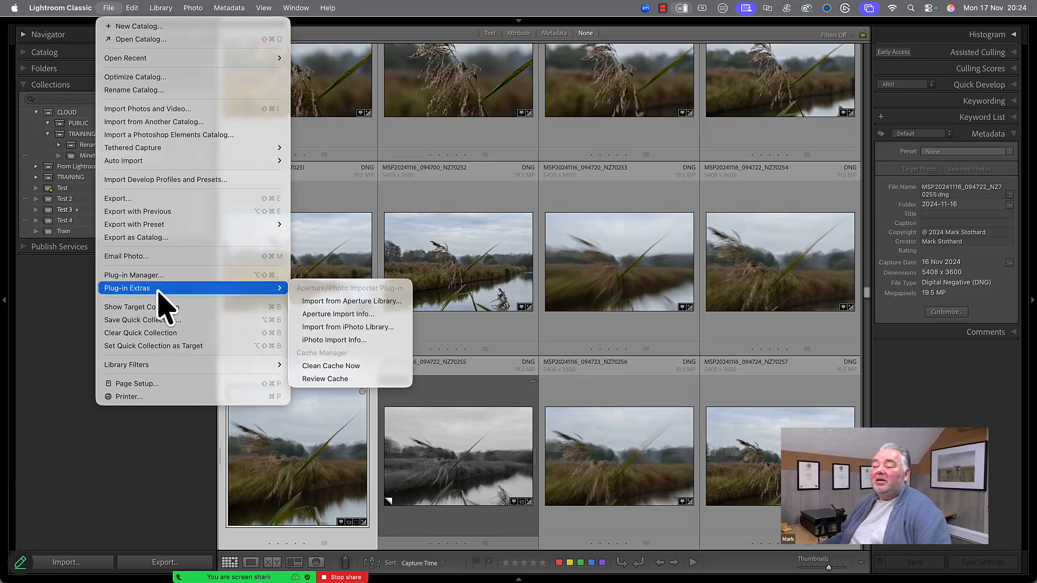
pyautogui.click(337, 367)
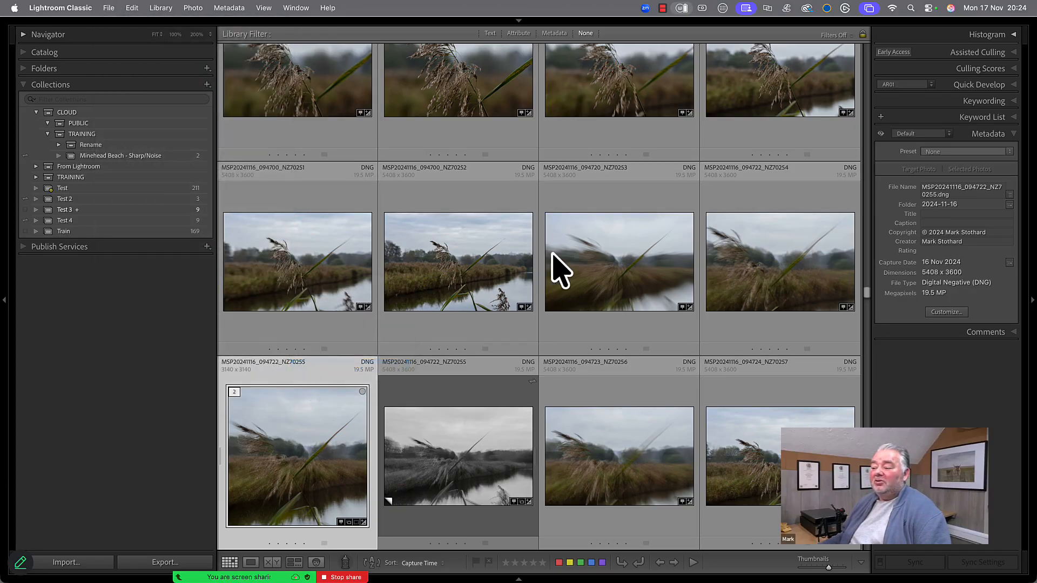
pyautogui.click(550, 221)
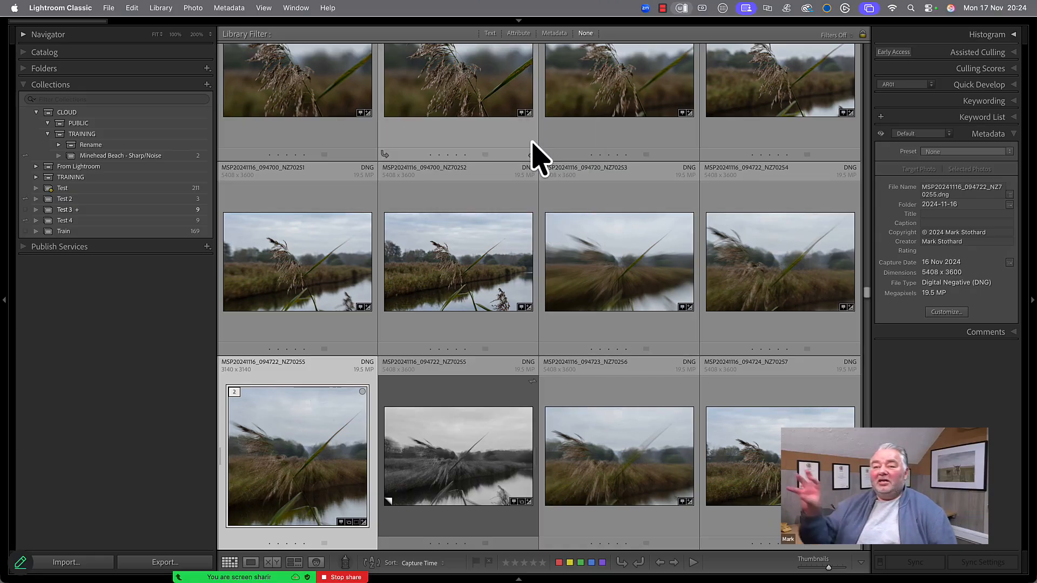
pyautogui.moveTo(275, 25)
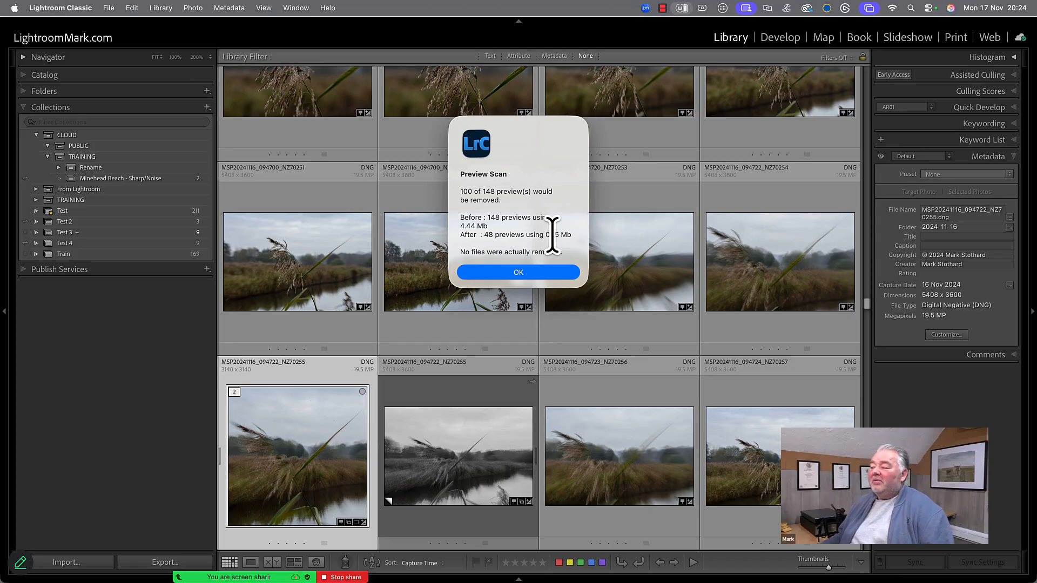
pyautogui.click(518, 273)
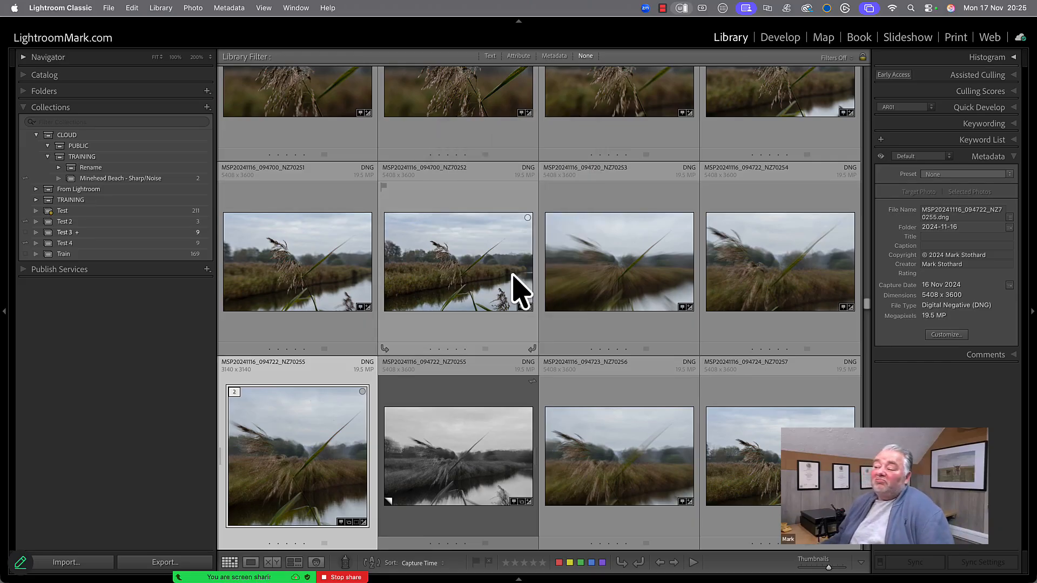